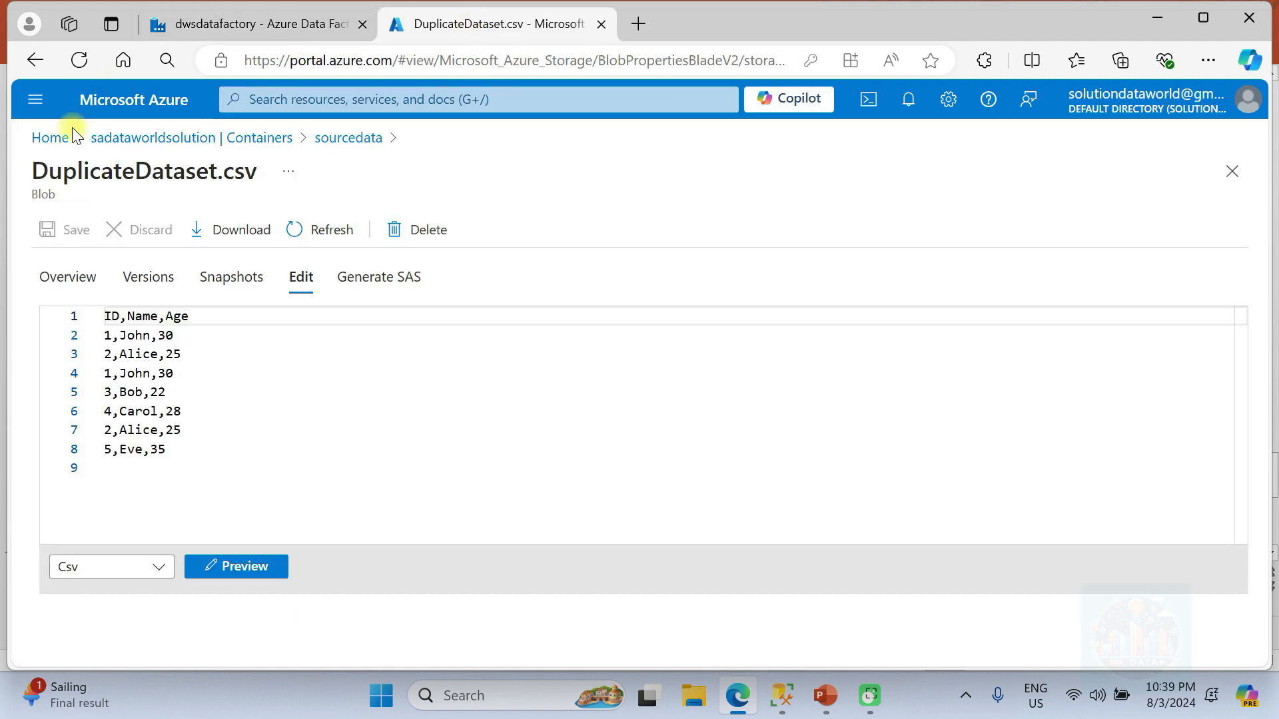
# - Open the contents of DuplicateDataset.csv in the sourcedata container of the sadataworldsolution storage account
pyautogui.click(58, 137)
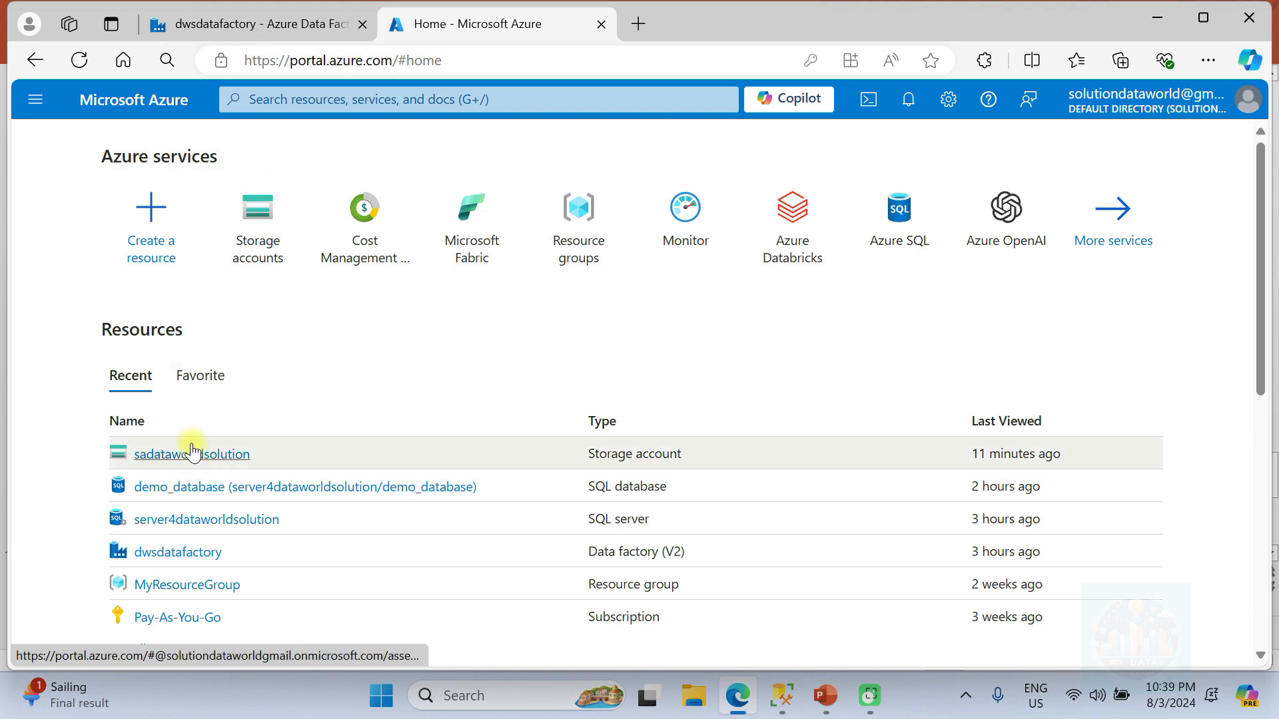
pyautogui.moveTo(209, 457)
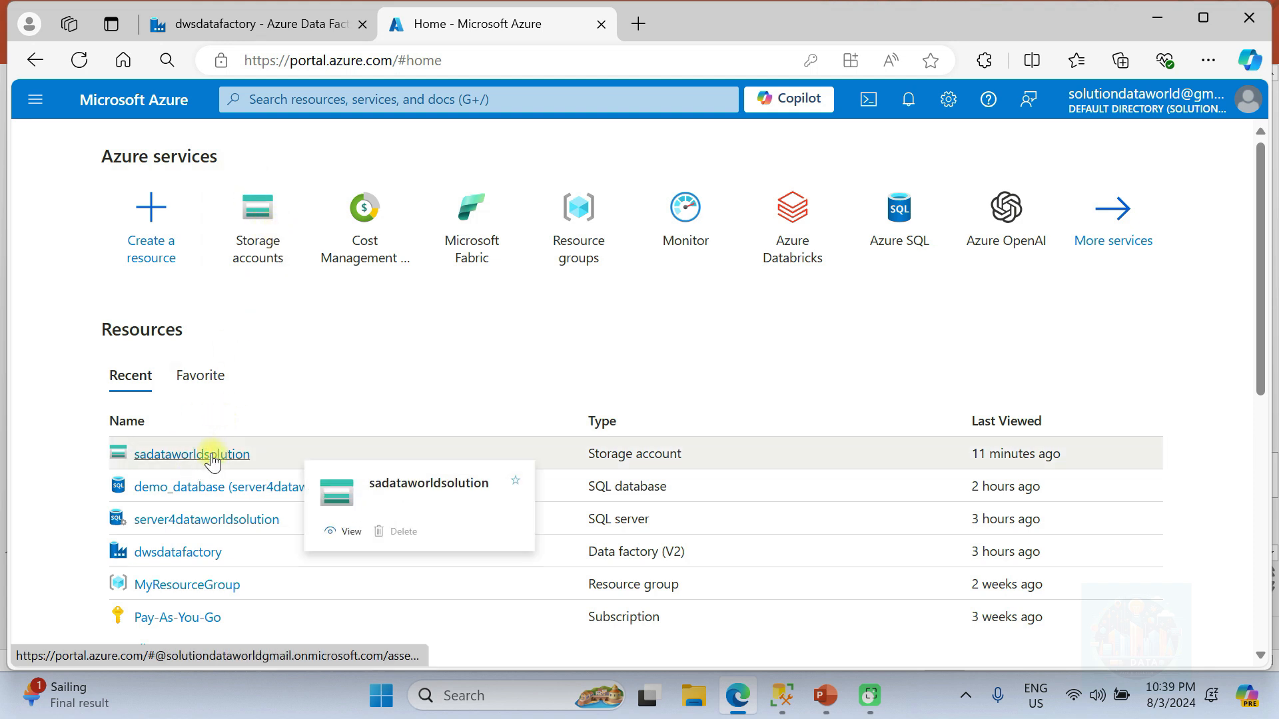
pyautogui.click(178, 458)
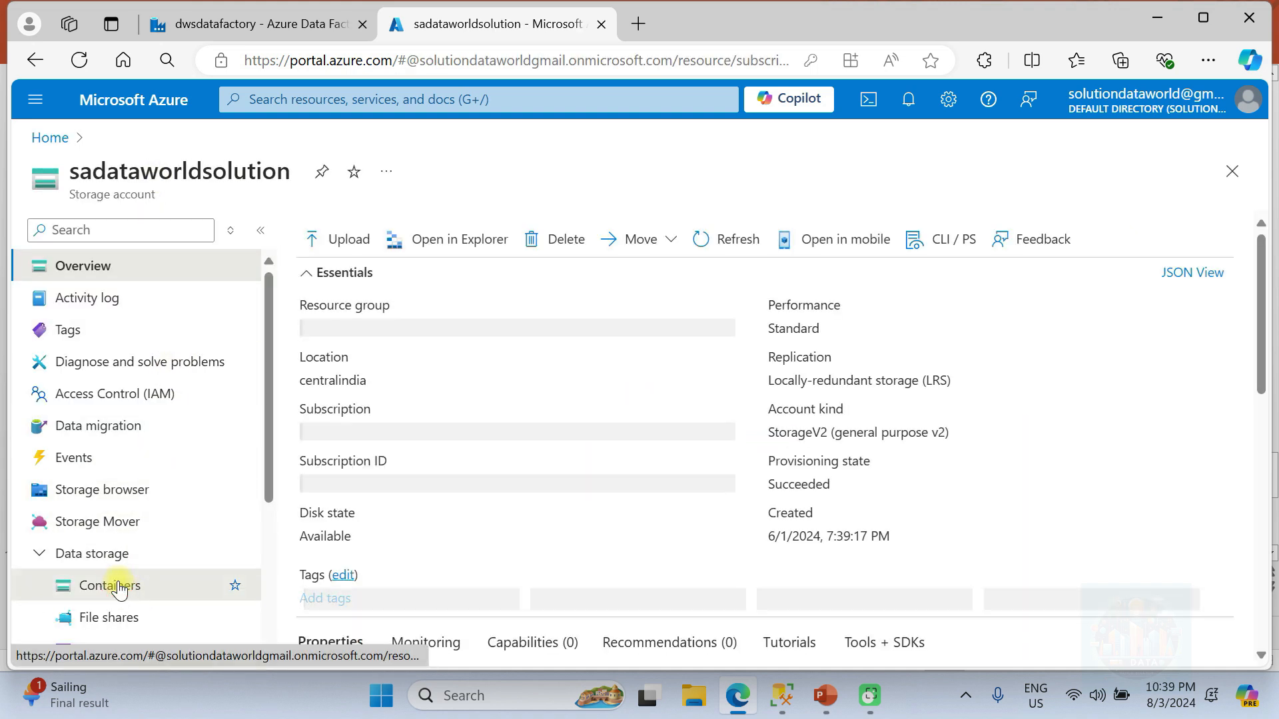
pyautogui.click(118, 590)
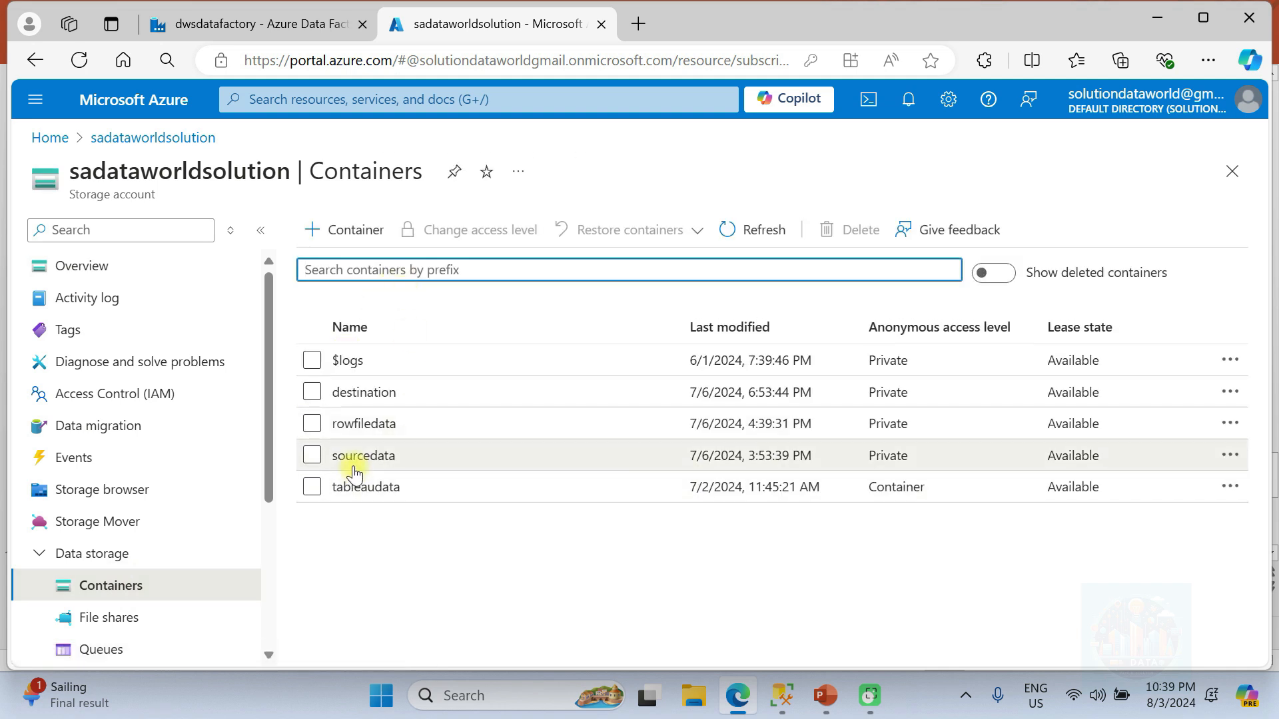
pyautogui.click(380, 457)
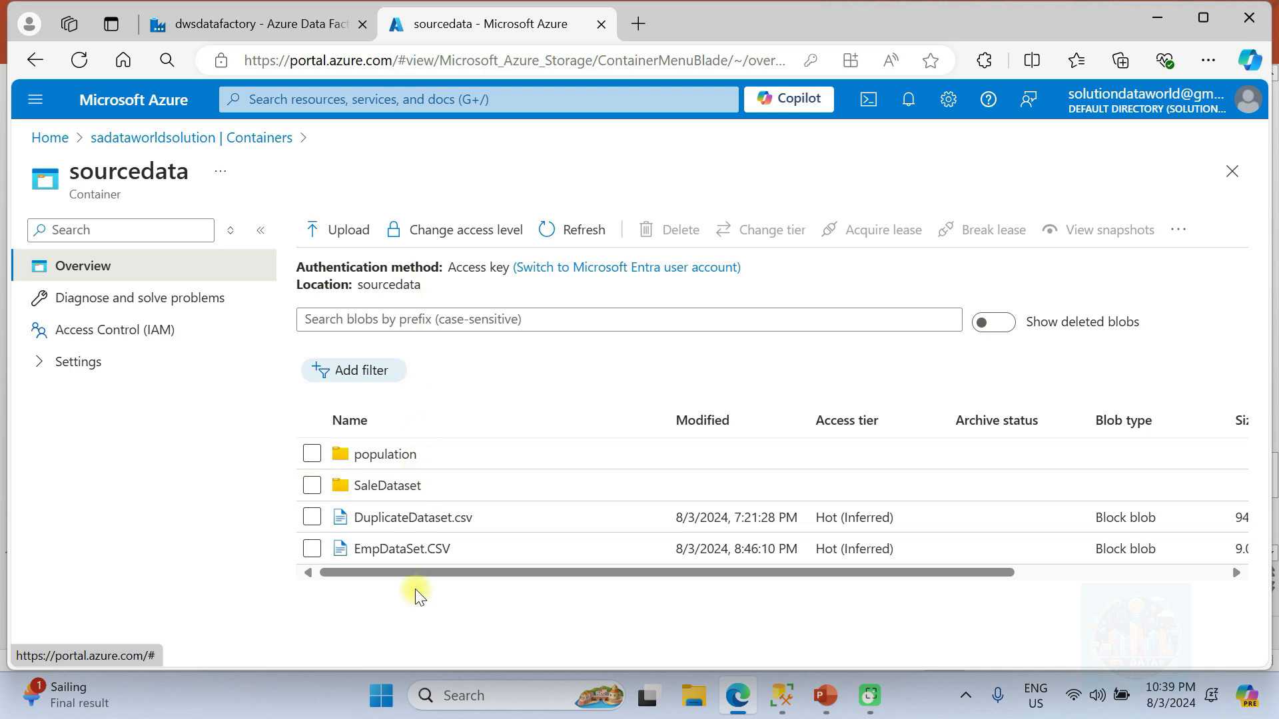
pyautogui.click(408, 525)
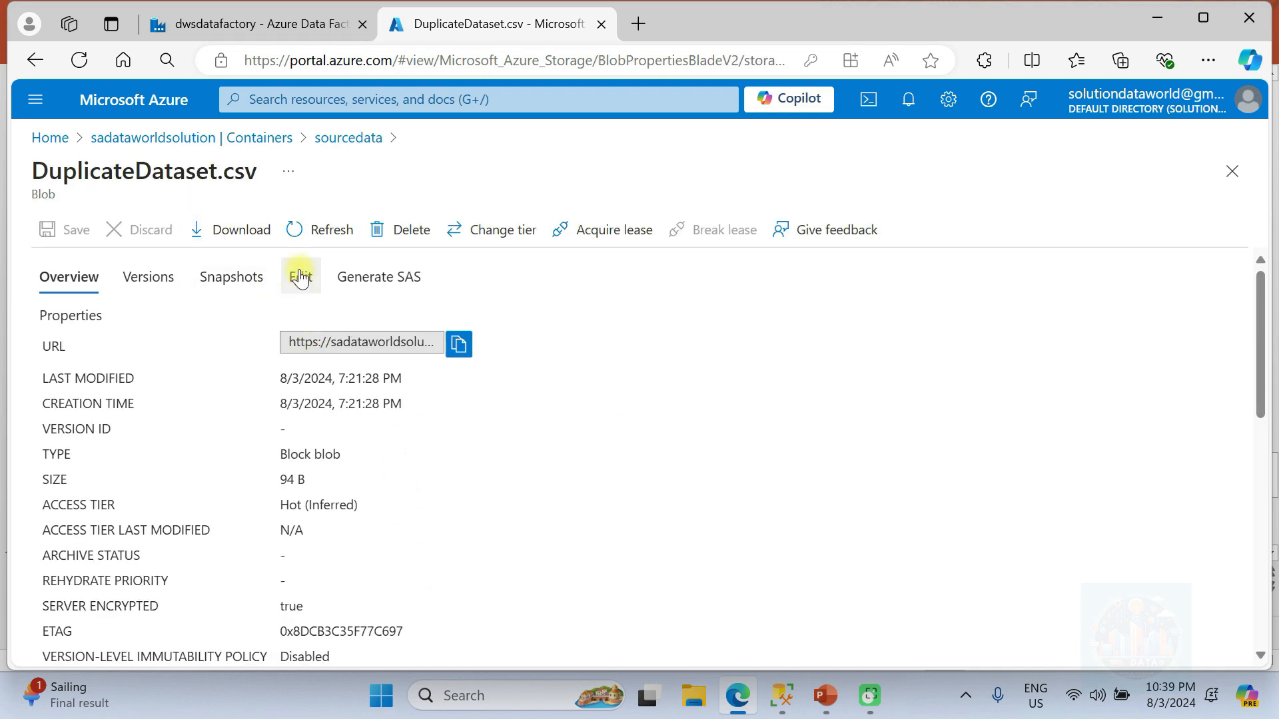
pyautogui.click(300, 276)
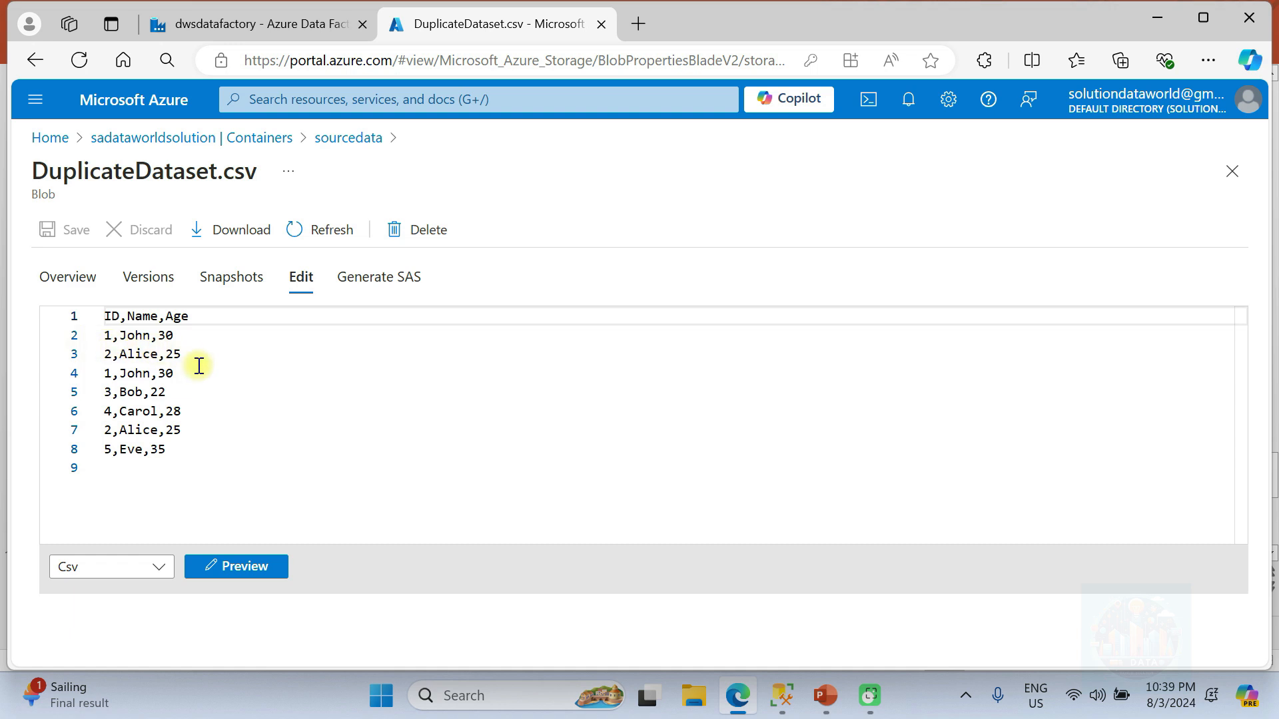
# - Switch to the dwsdatafactory Data Factory and start a new linked service of type Azure Blob Storage
pyautogui.click(272, 14)
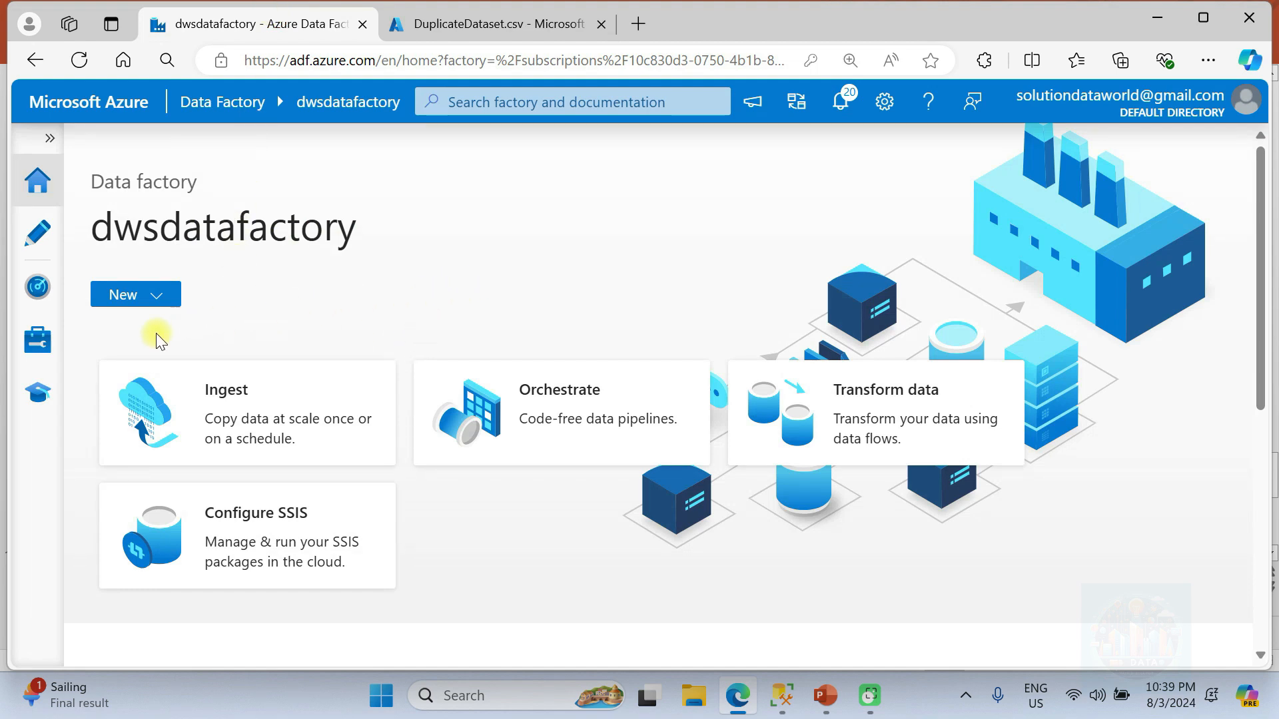
pyautogui.click(31, 340)
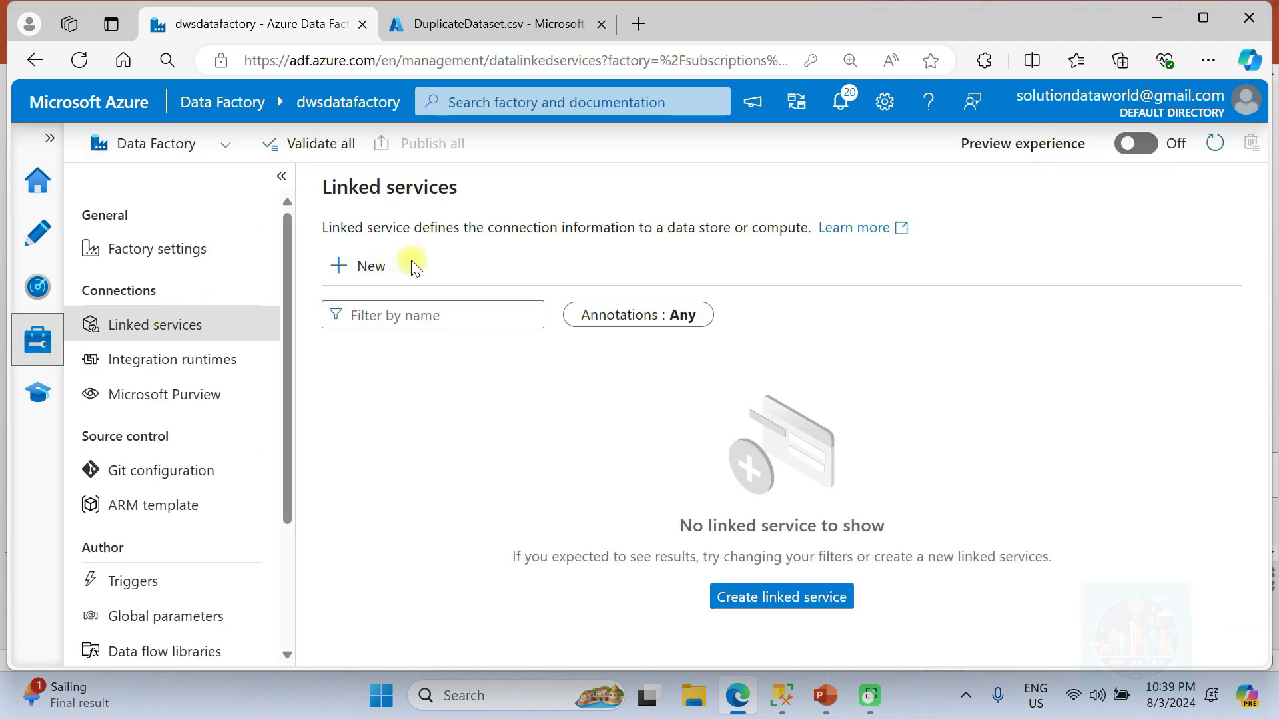
pyautogui.click(353, 270)
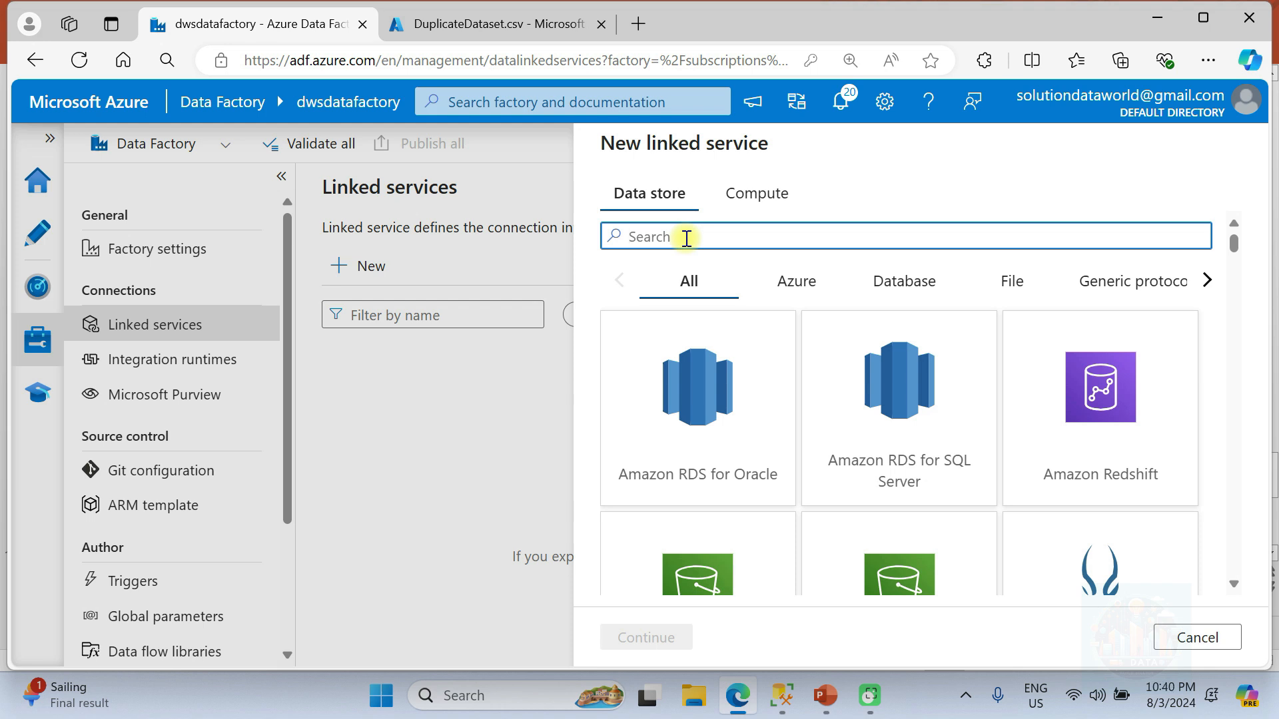
pyautogui.write('azure blo')
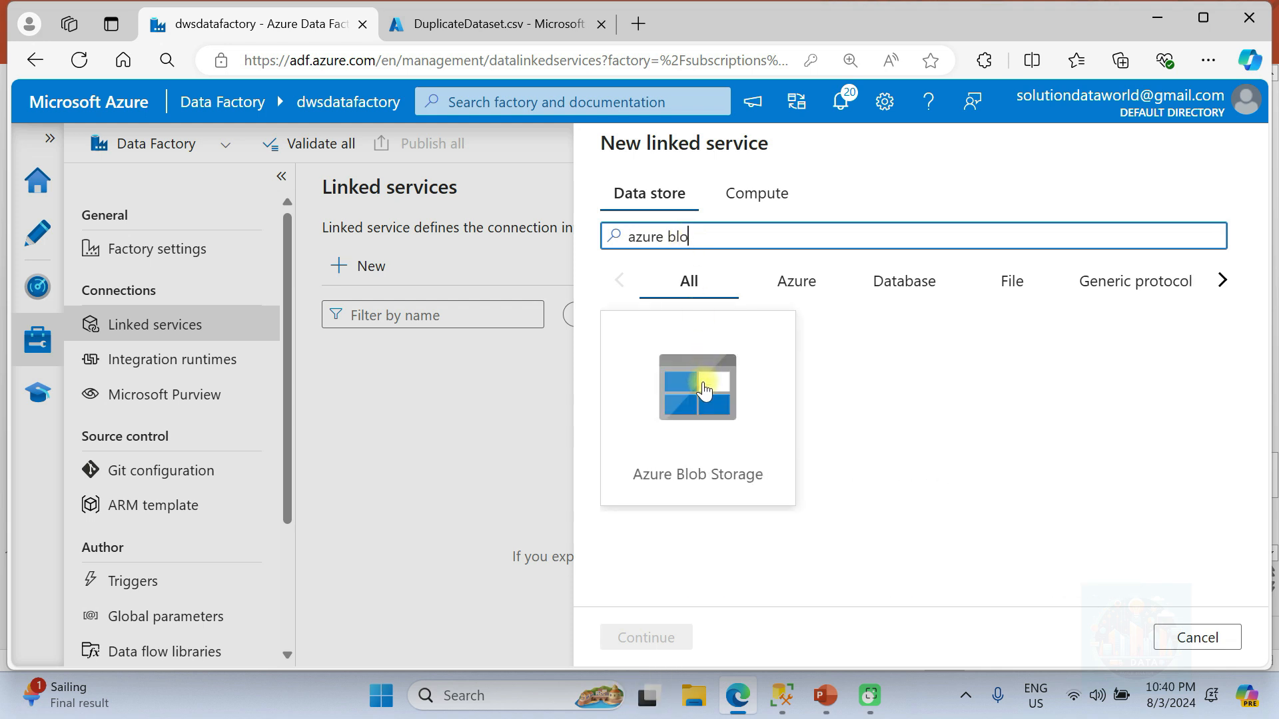
pyautogui.click(704, 389)
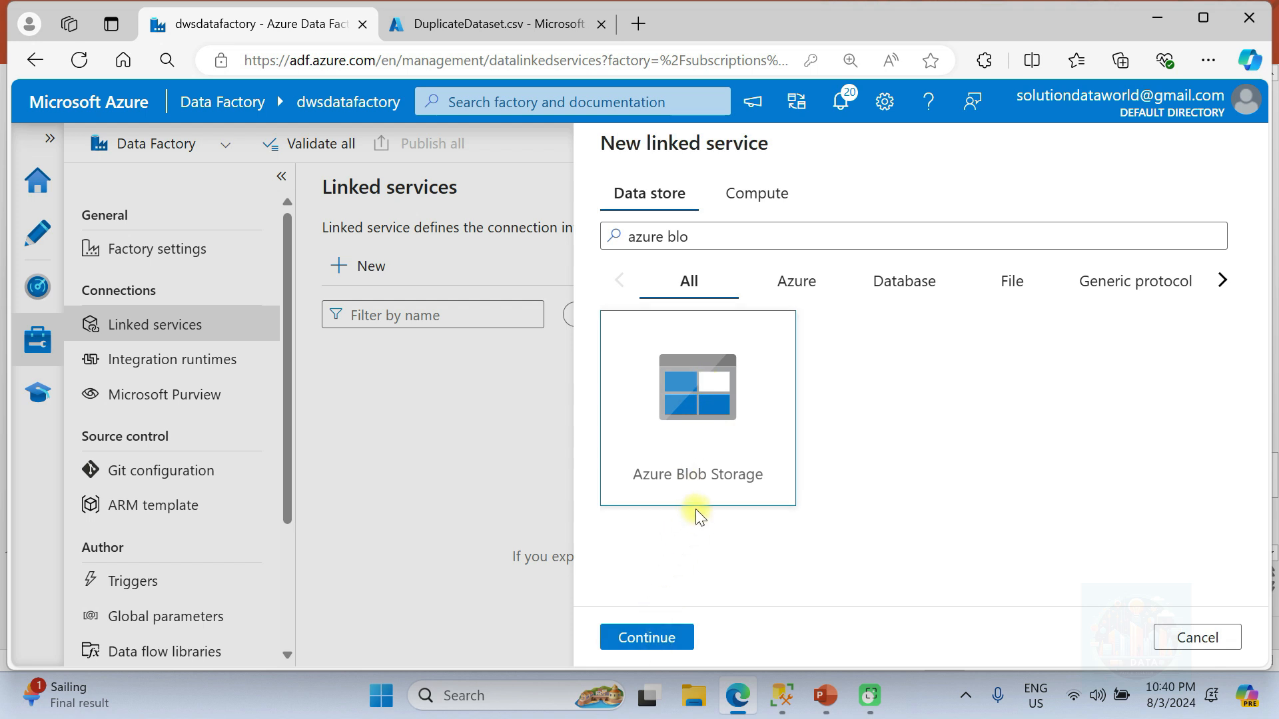
pyautogui.click(641, 641)
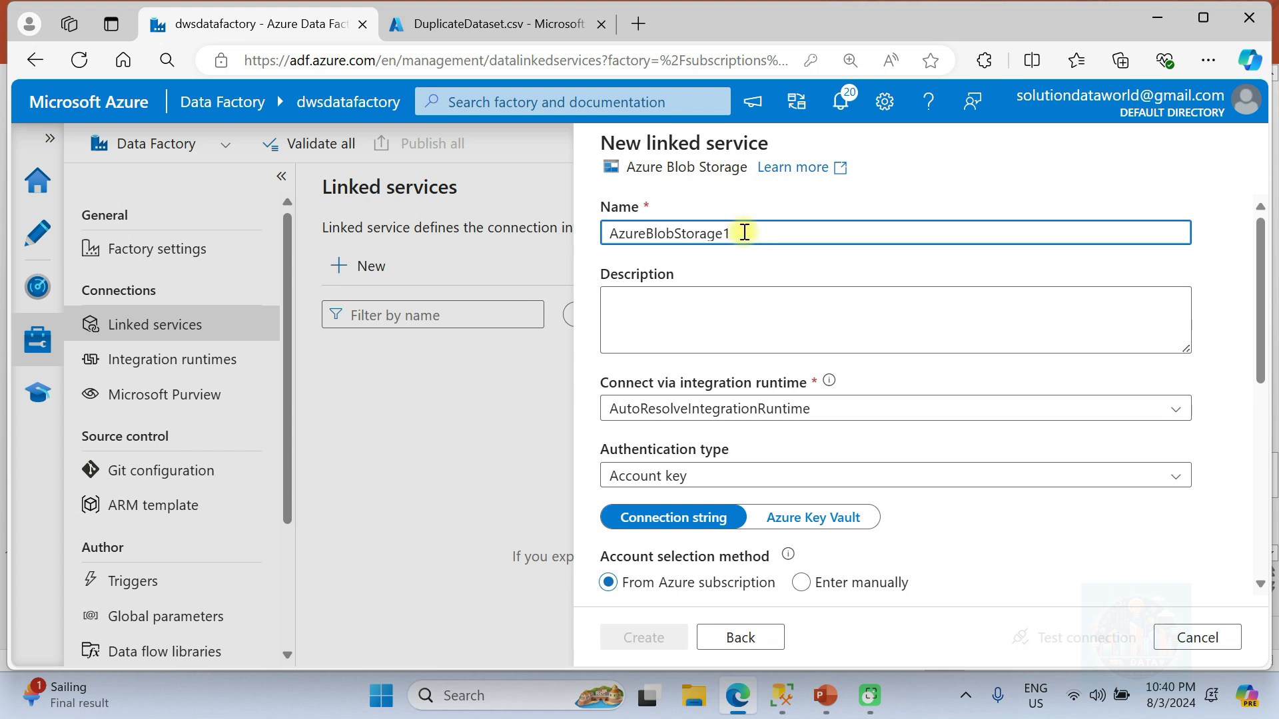
# - Name the Blob Storage linked service ls_AzureBlobStorage
pyautogui.click(604, 234)
pyautogui.write('ls_')
pyautogui.scroll(-1, 670, 338)
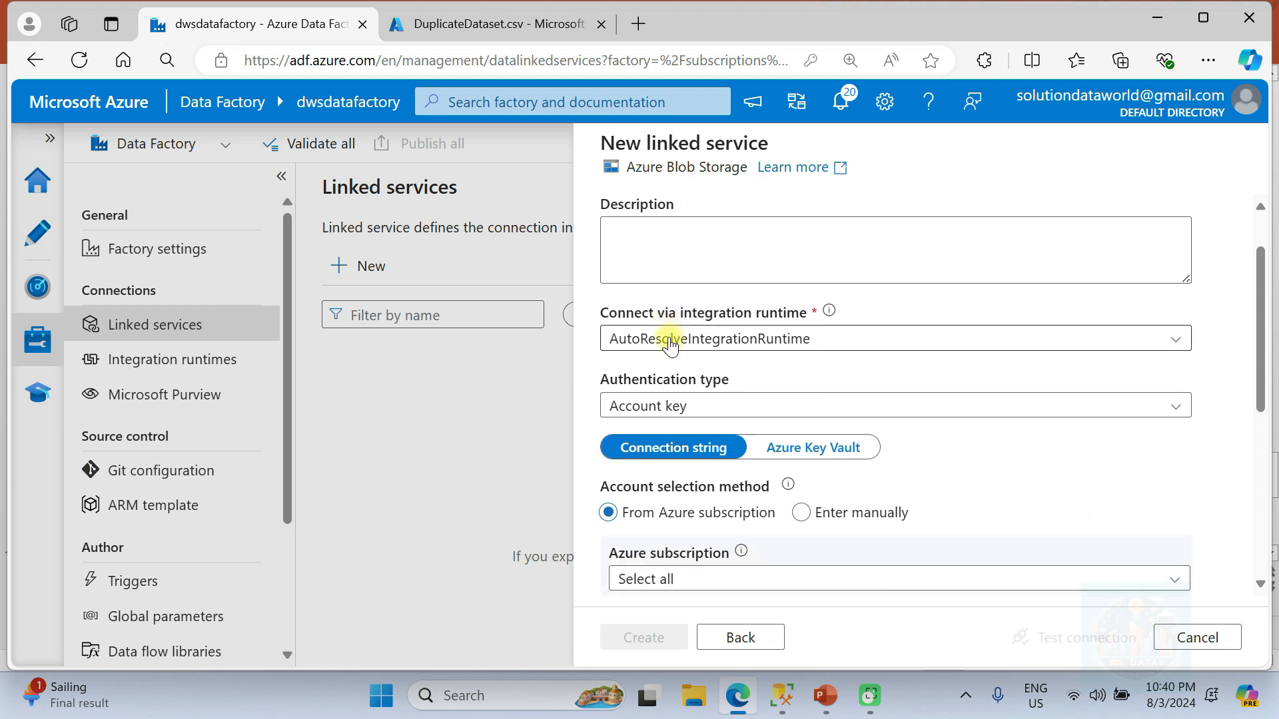
pyautogui.click(672, 232)
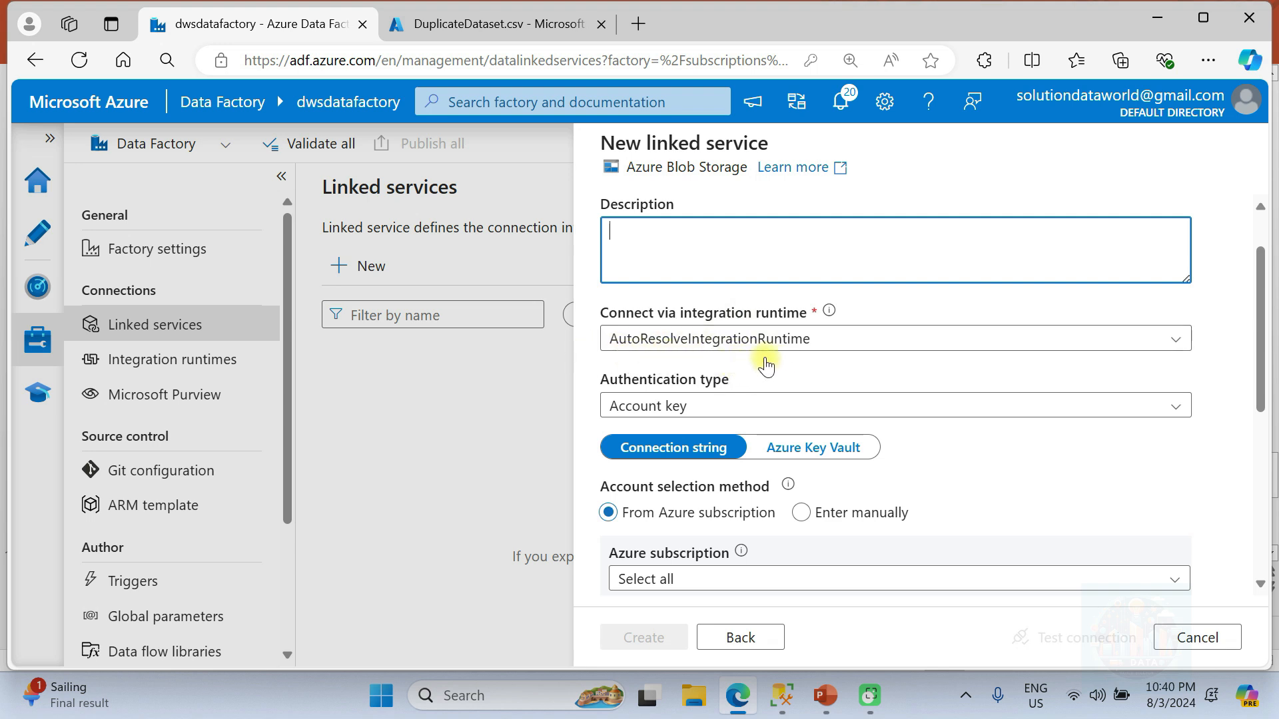
# - Set the linked service's Azure subscription to Pay-As-You-Go and its storage account to sadataworldsolution
pyautogui.scroll(-1, 766, 363)
pyautogui.scroll(-1, 766, 363)
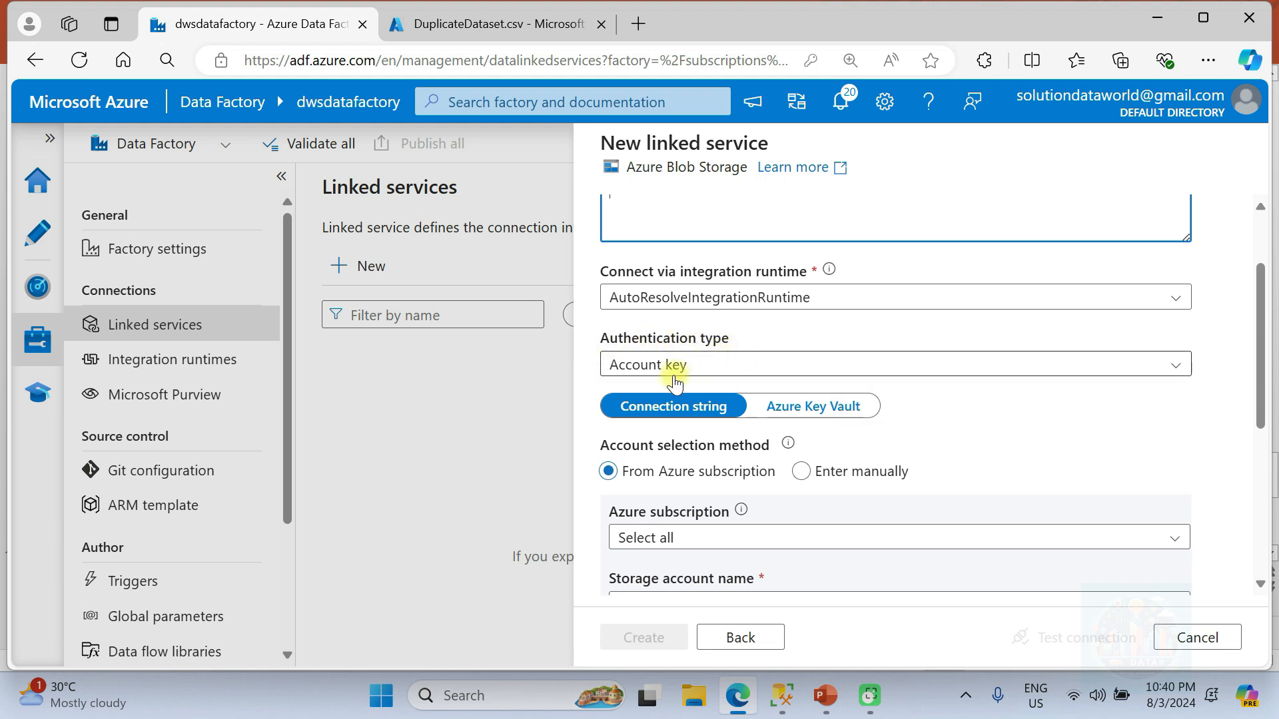
pyautogui.scroll(-2, 716, 387)
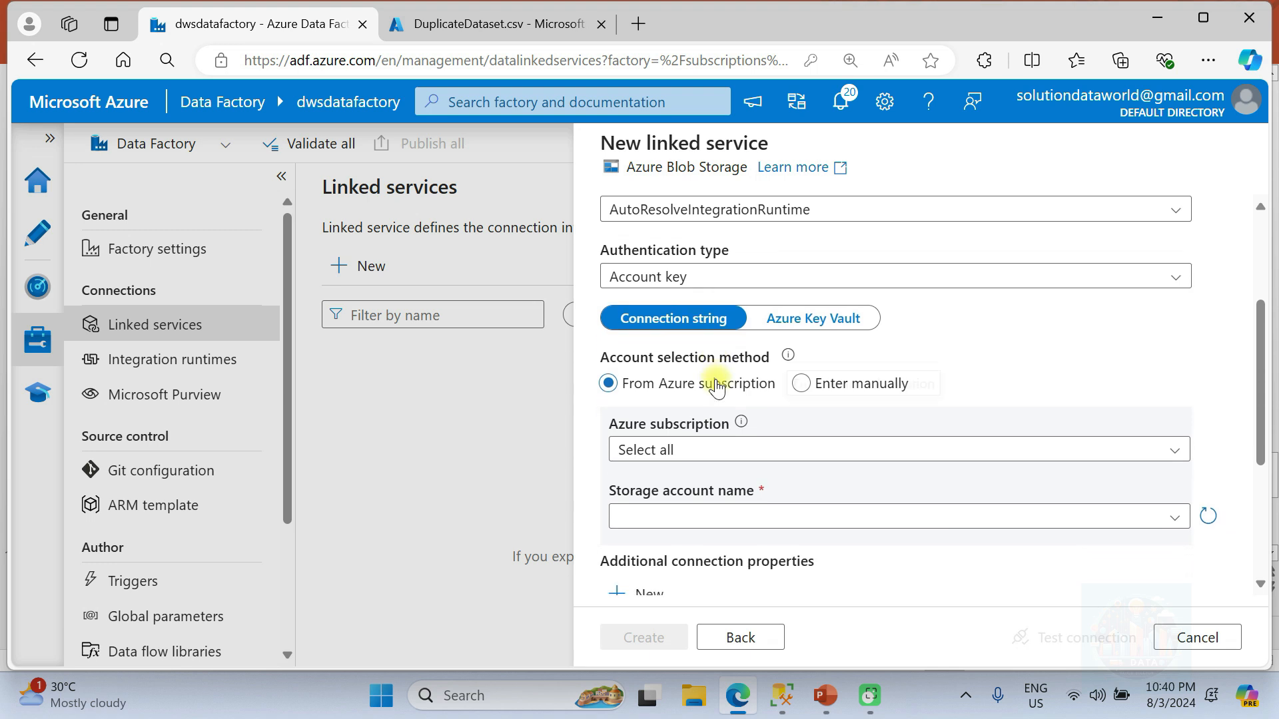
pyautogui.scroll(-1, 706, 453)
pyautogui.click(693, 402)
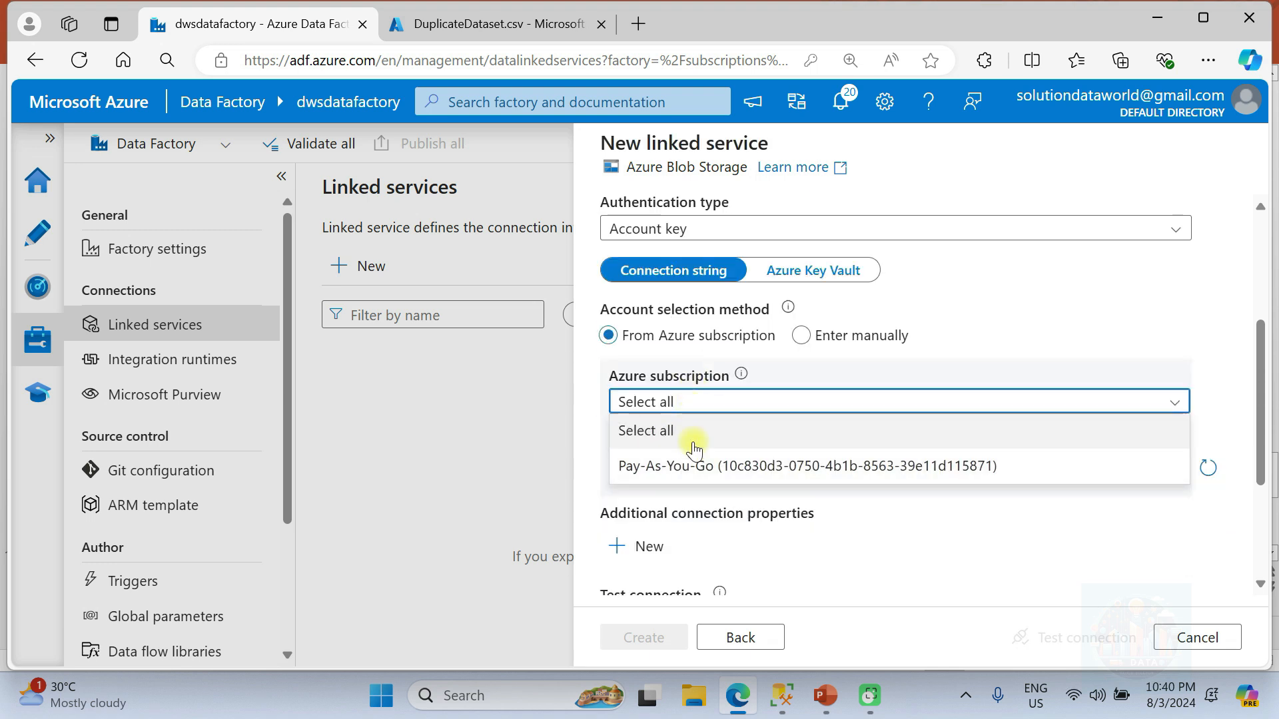
pyautogui.click(719, 468)
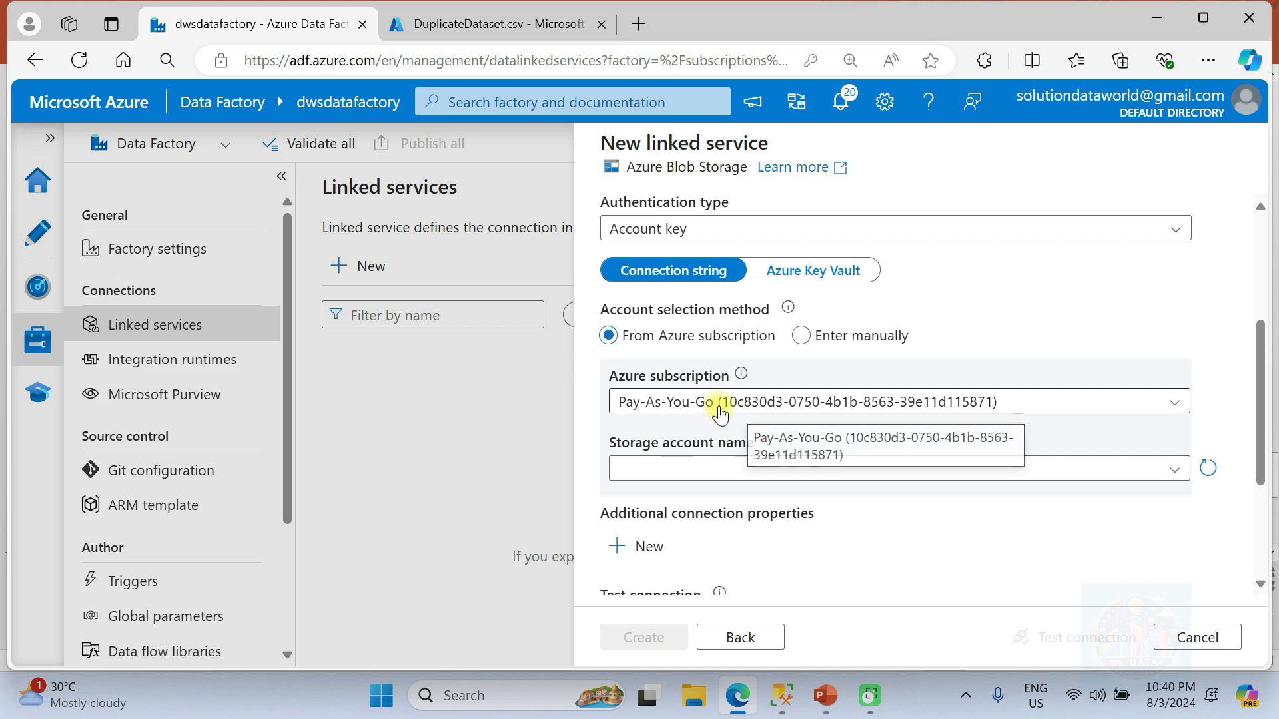
pyautogui.scroll(-1, 719, 413)
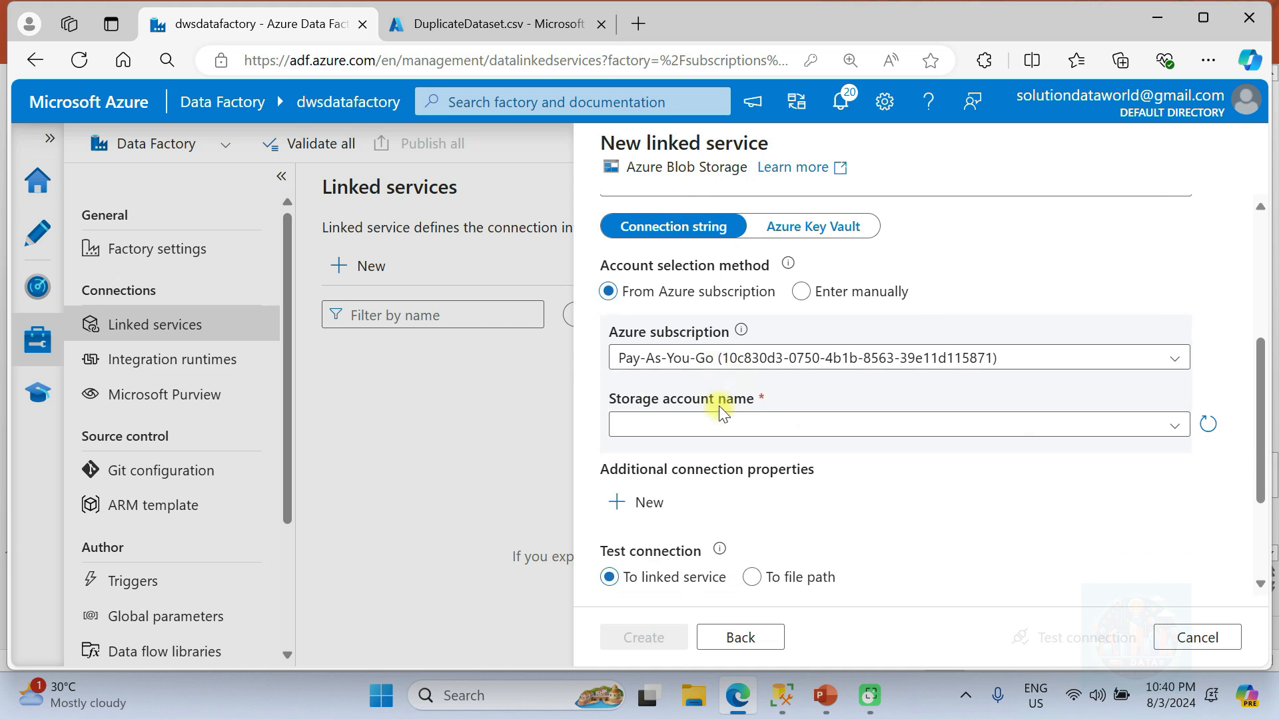
pyautogui.click(717, 427)
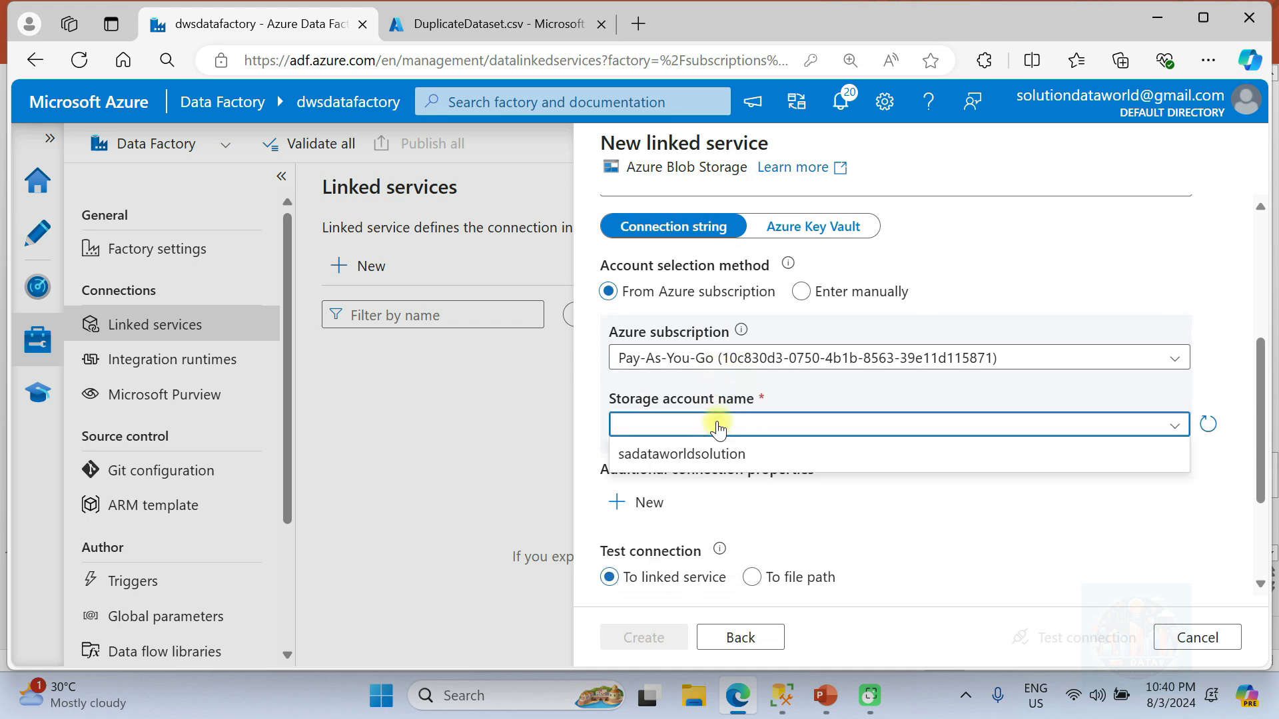
pyautogui.click(699, 459)
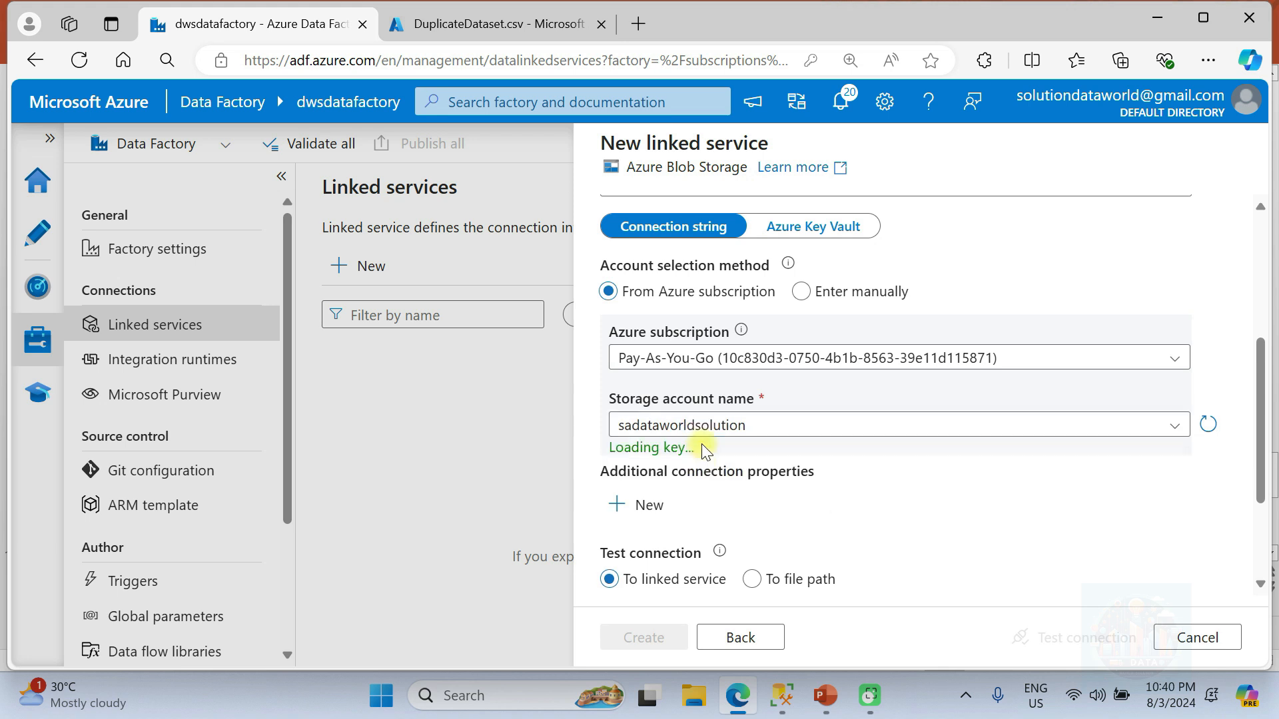
# - Test the connection to the Blob Storage linked service and create the service
pyautogui.scroll(-2, 724, 445)
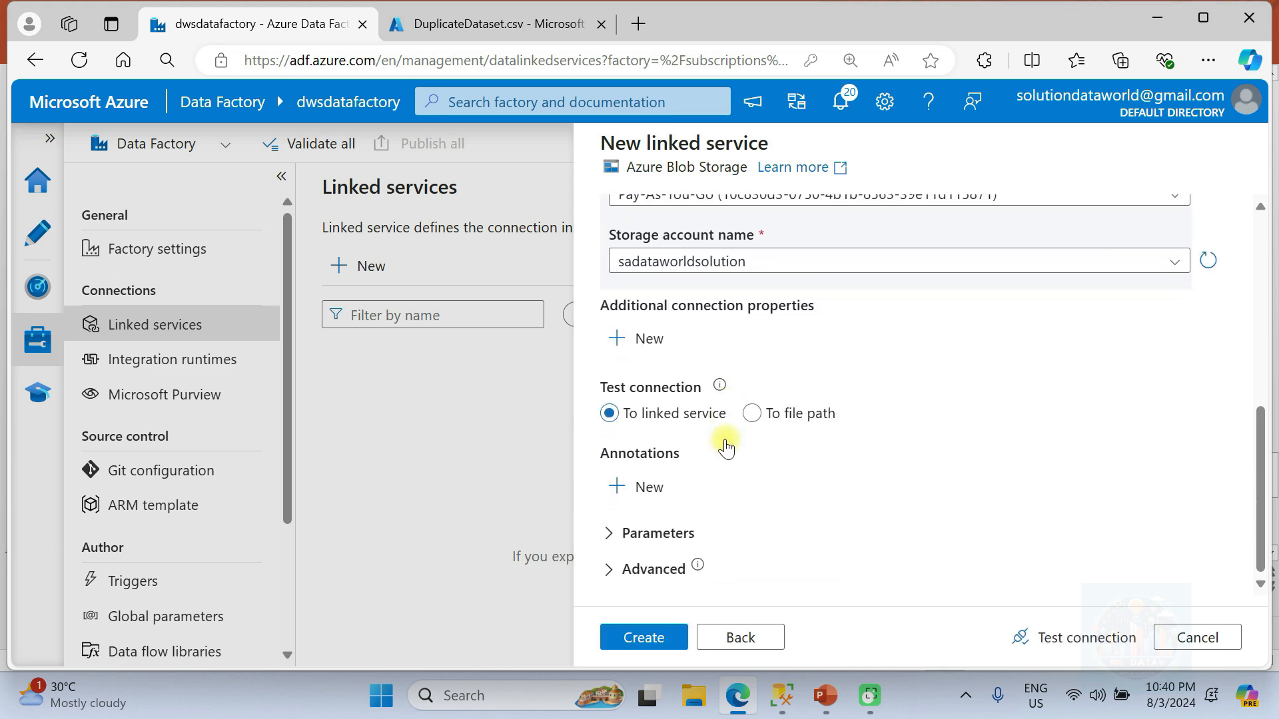
pyautogui.click(1075, 639)
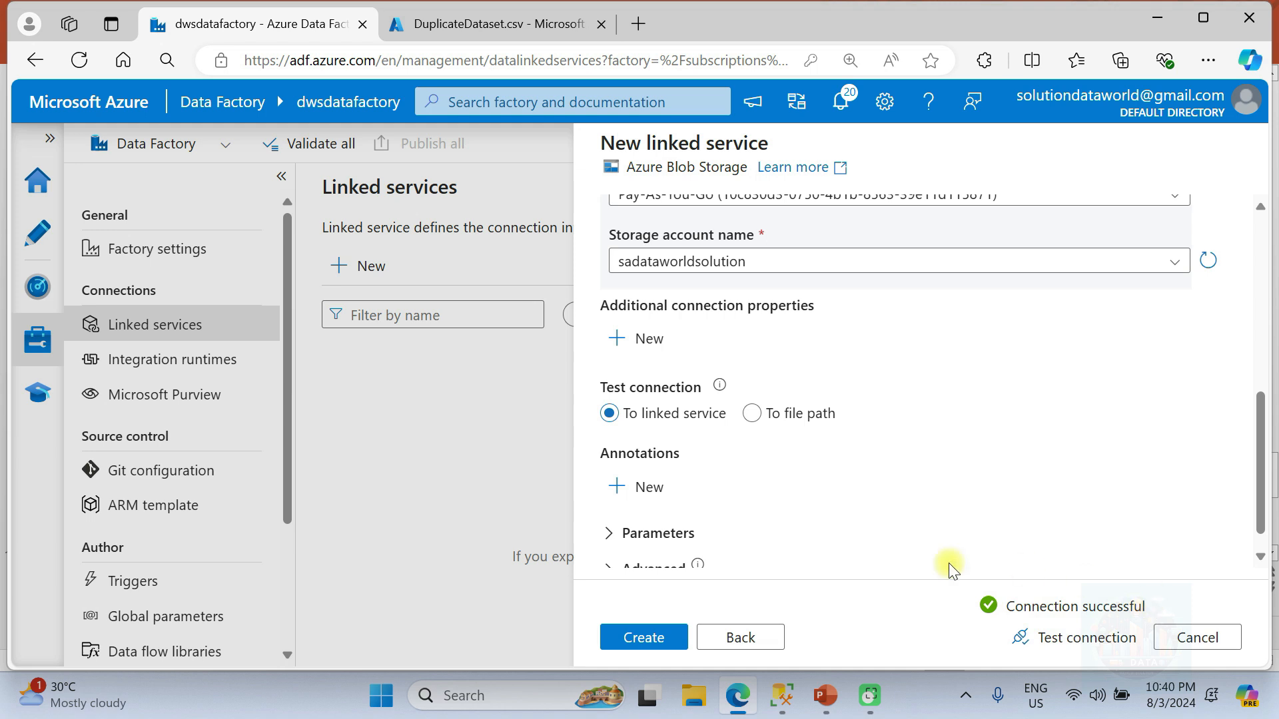
pyautogui.click(644, 639)
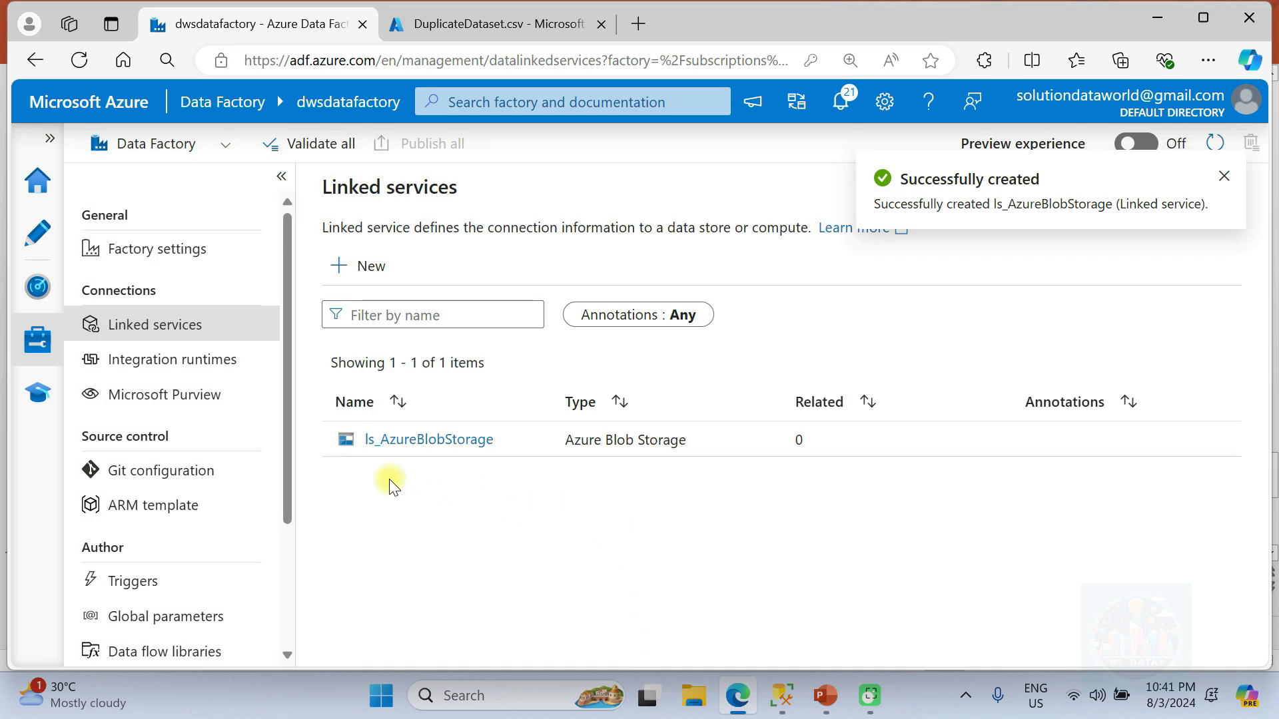
# - Start a new Azure SQL Database linked service and add the prefix ls_ to its name
pyautogui.click(365, 269)
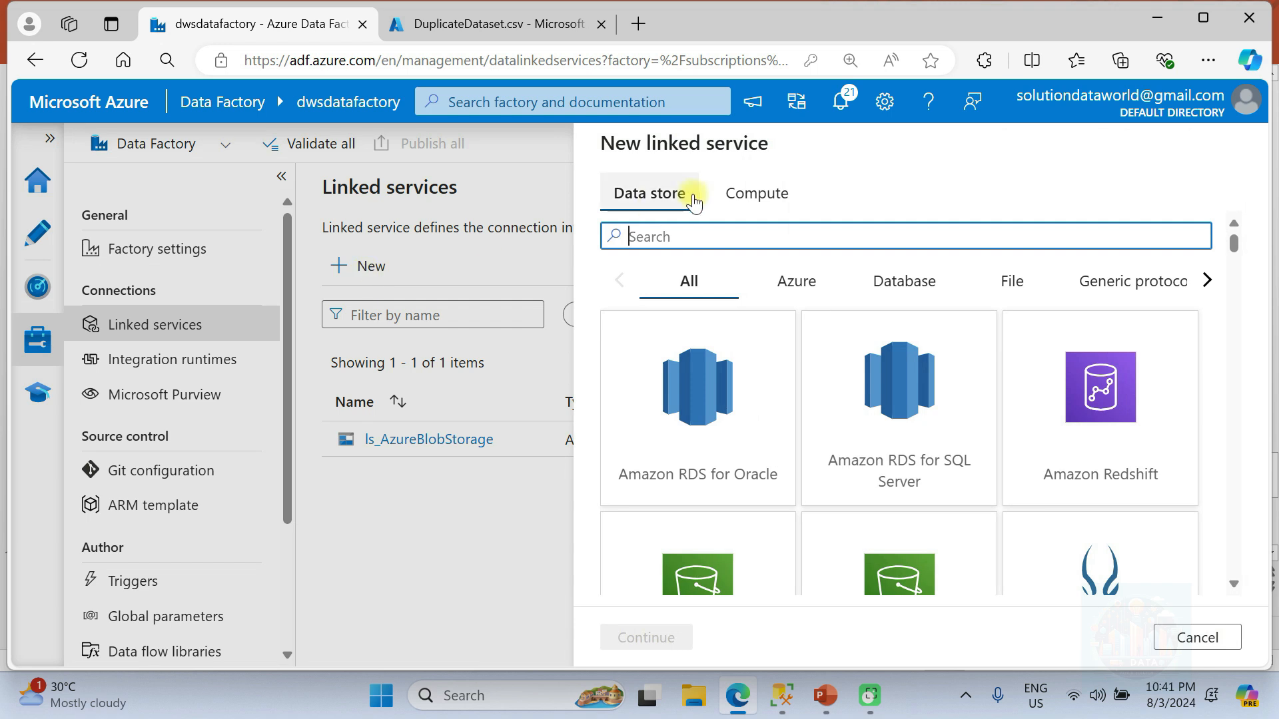
pyautogui.write('azure sql')
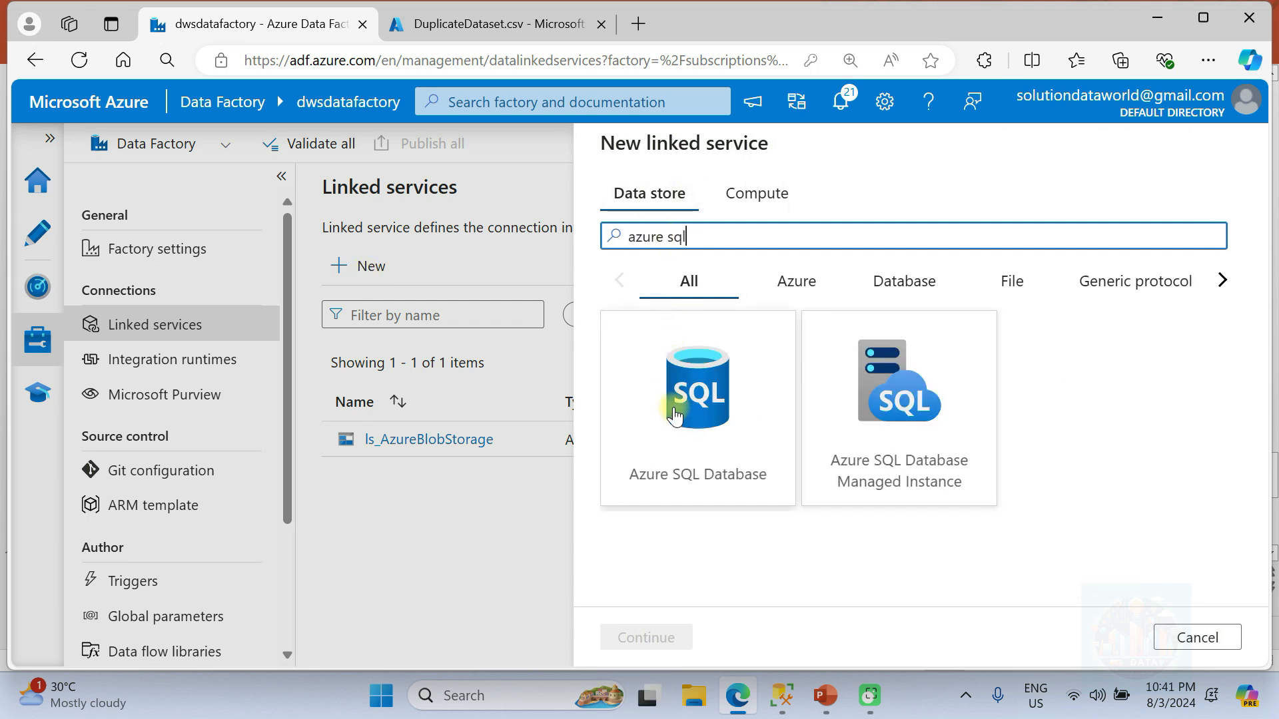
pyautogui.click(674, 413)
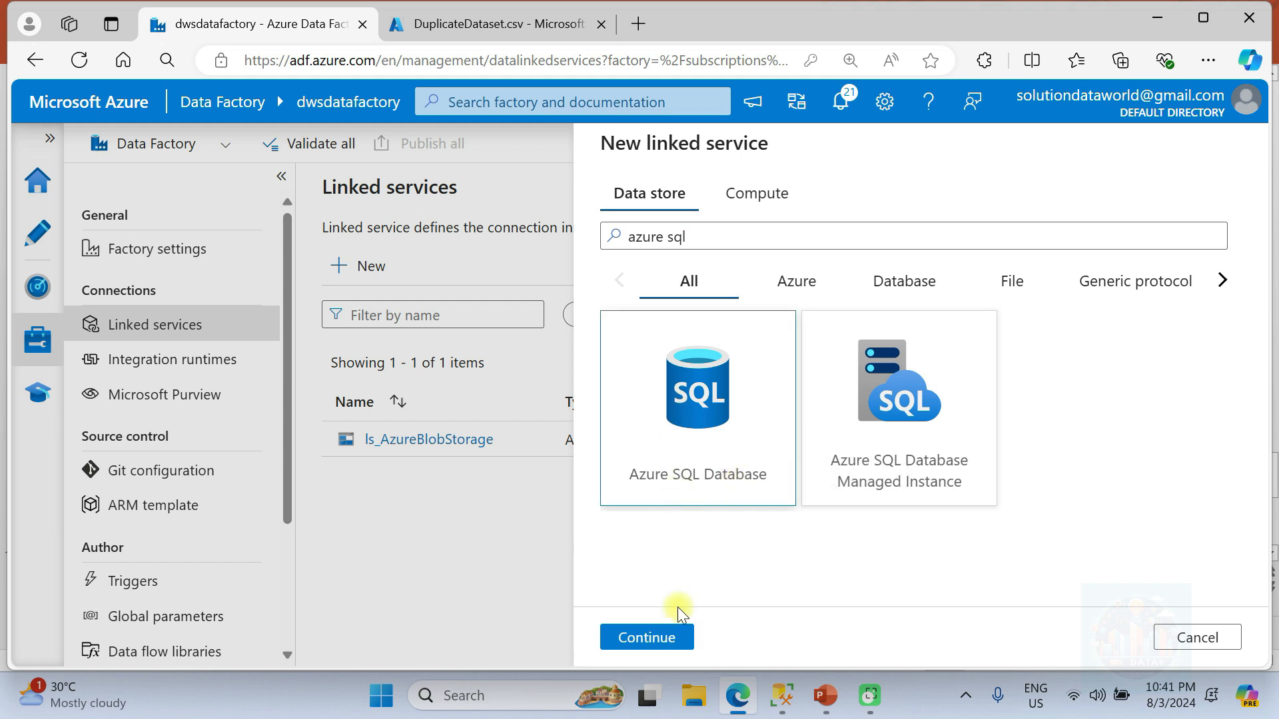
pyautogui.click(659, 639)
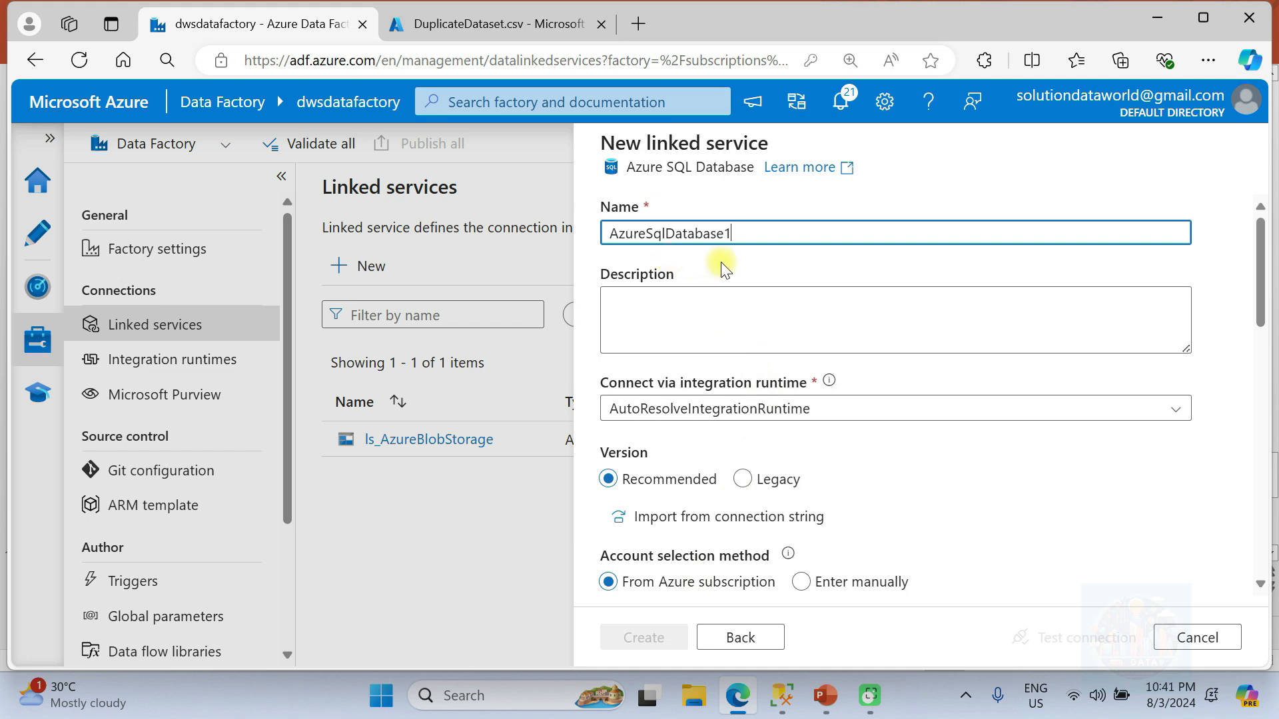
pyautogui.click(610, 236)
pyautogui.write('ls_')
# - Set the Azure subscription of the SQL Database linked service to Pay-As-You-Go
pyautogui.scroll(-2, 701, 458)
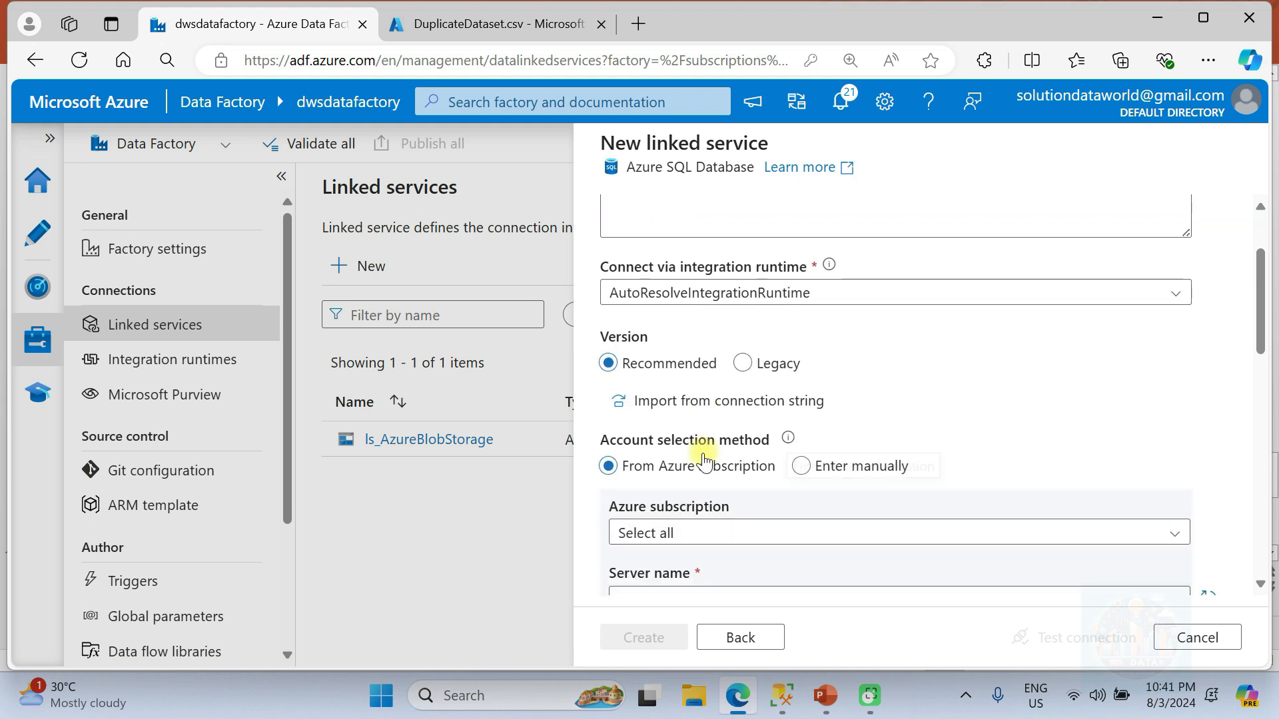
pyautogui.scroll(-1, 798, 469)
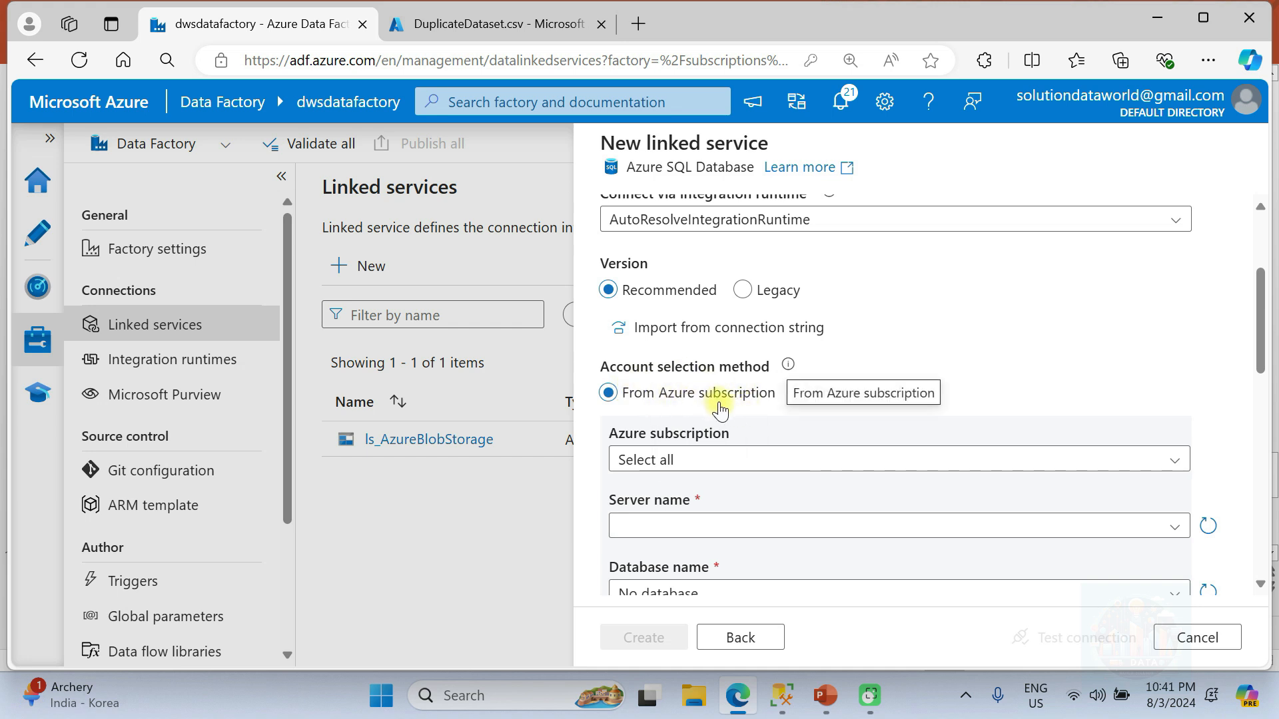
pyautogui.scroll(-2, 719, 410)
pyautogui.click(698, 345)
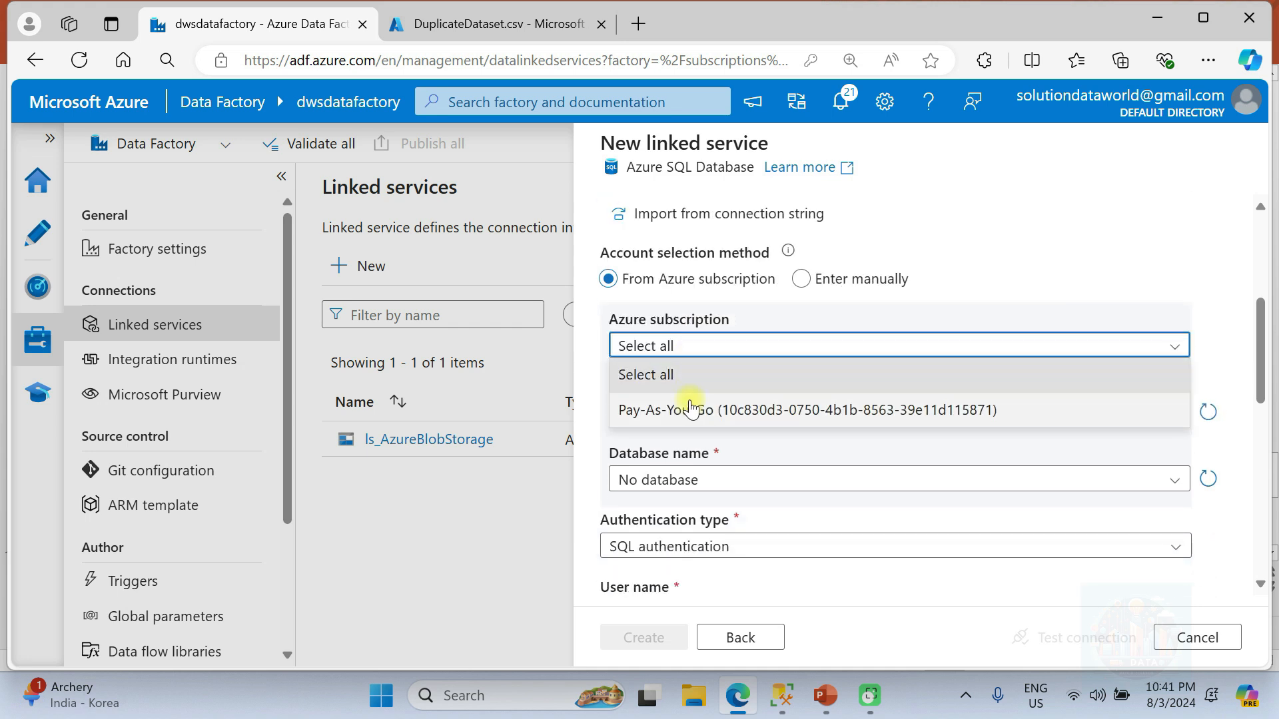
pyautogui.click(690, 409)
# - Connect the linked service to the server server4dataworldsolution and the database demo_database
pyautogui.scroll(-2, 672, 333)
pyautogui.click(664, 291)
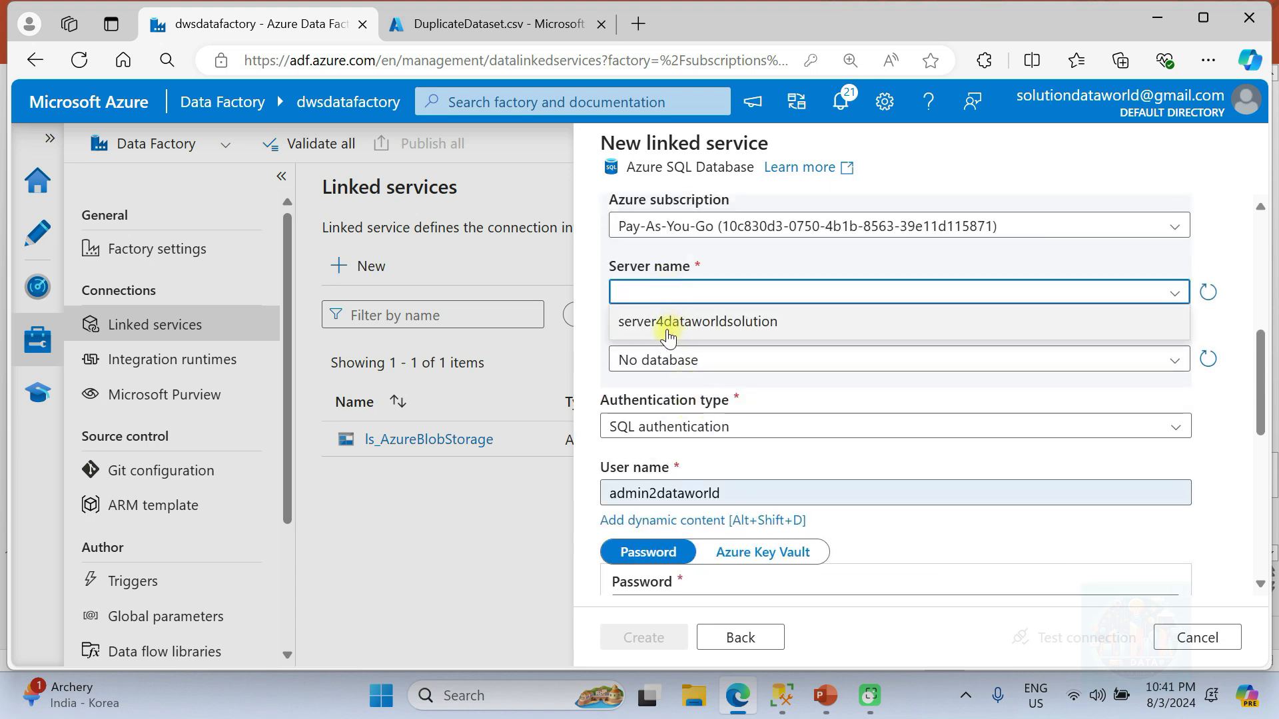
pyautogui.click(667, 330)
pyautogui.scroll(-1, 746, 323)
pyautogui.click(745, 323)
pyautogui.click(693, 347)
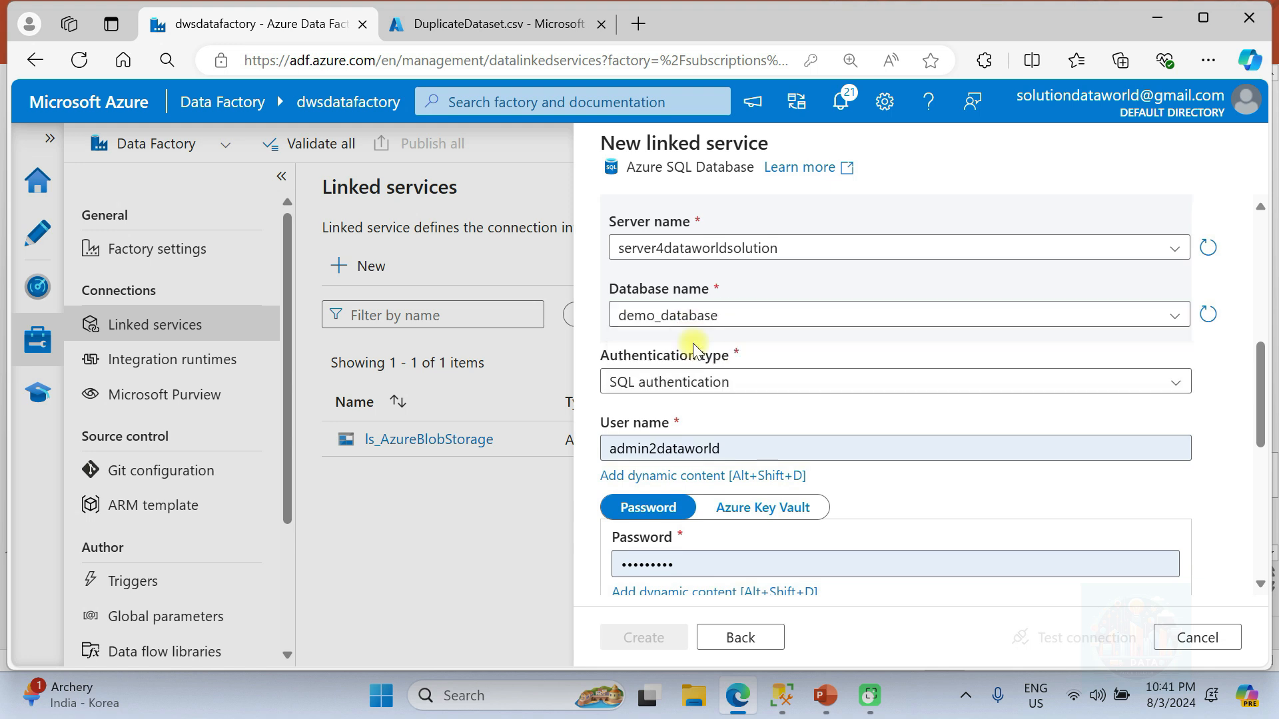
pyautogui.scroll(-2, 697, 305)
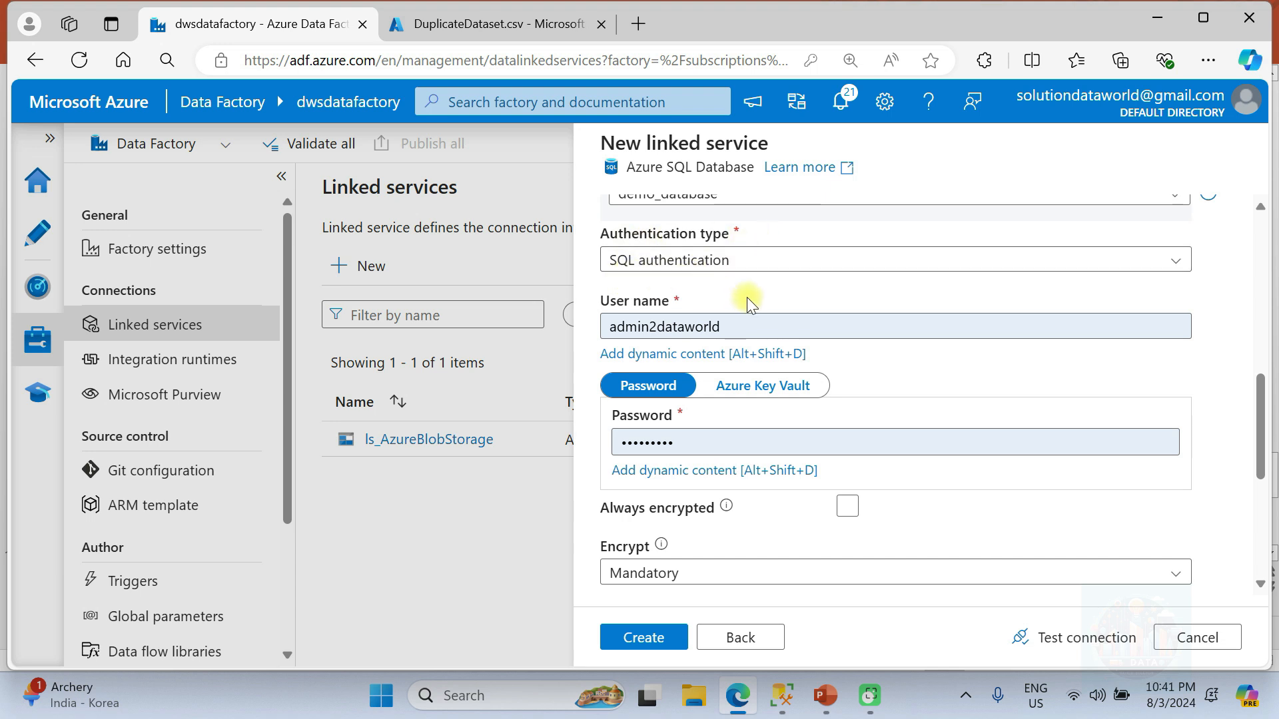
# - Clear the saved password of the SQL Database linked service and enter the SQL authentication password again
pyautogui.scroll(-1, 740, 293)
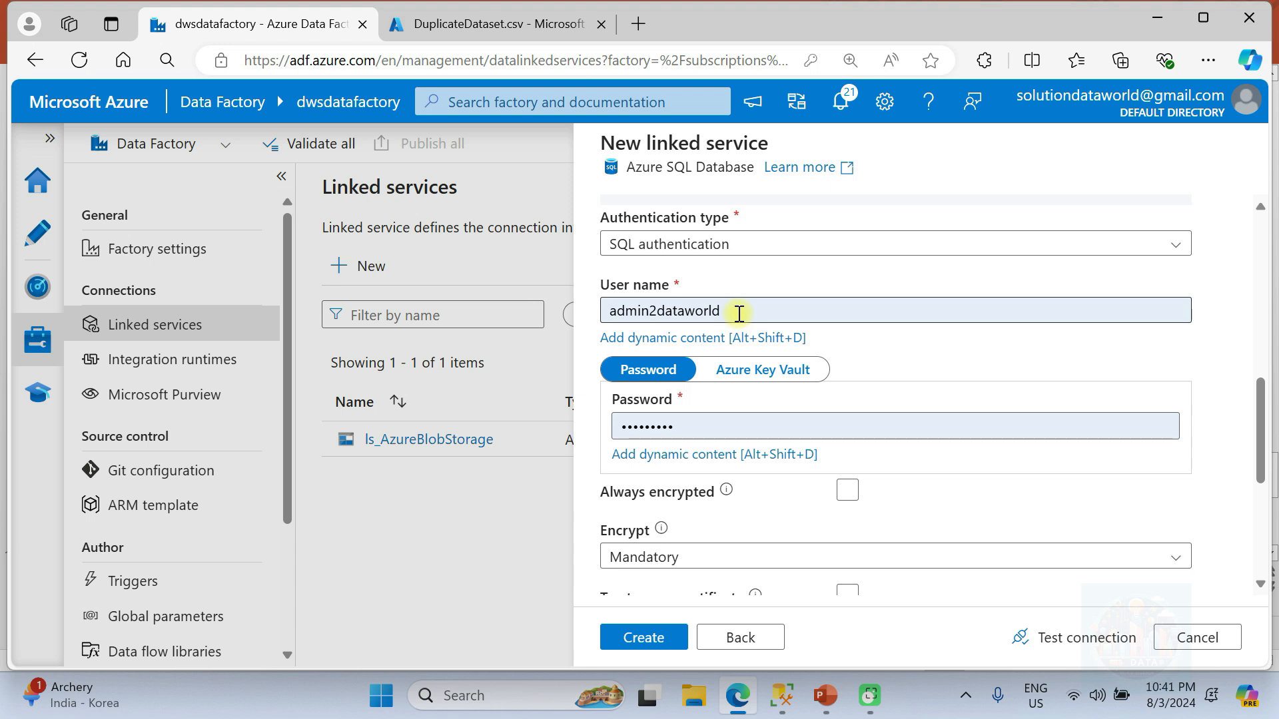
pyautogui.scroll(-1, 739, 313)
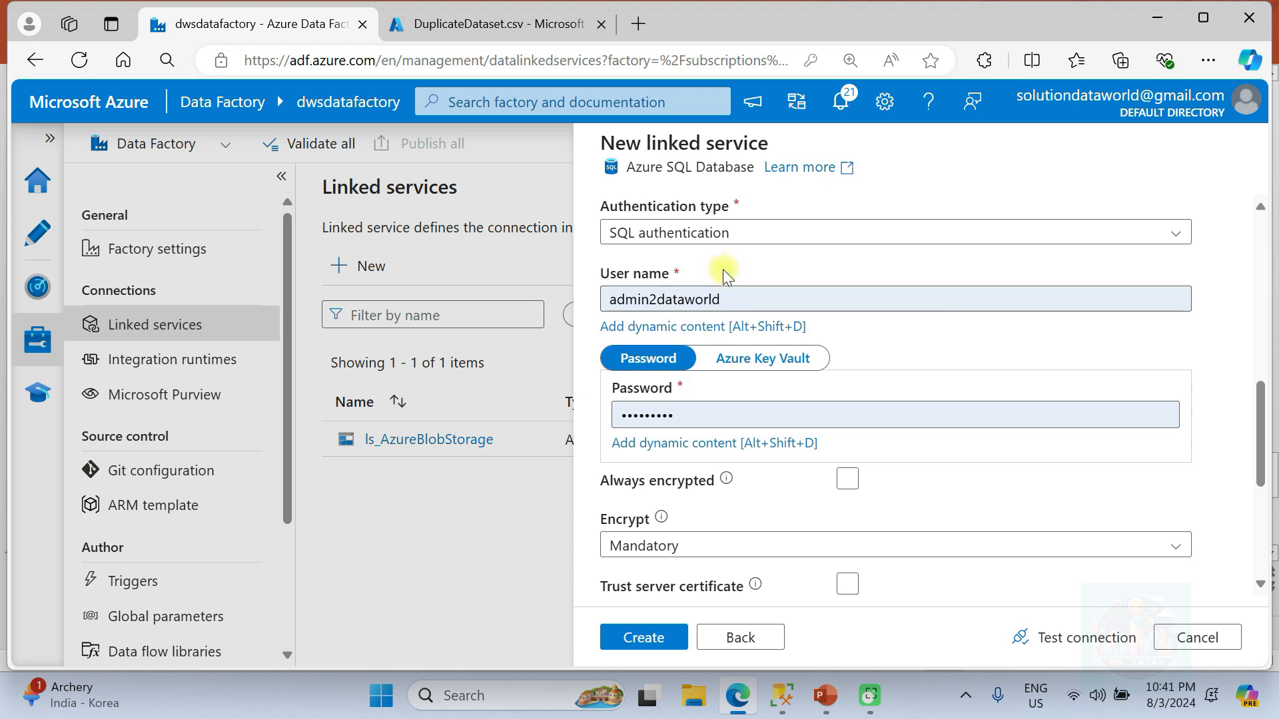
pyautogui.click(683, 414)
pyautogui.press('BackSpace')
pyautogui.press('BackSpace')
pyautogui.press('BackSpace')
pyautogui.press('BackSpace')
pyautogui.press('BackSpace')
pyautogui.press('BackSpace')
pyautogui.press('BackSpace')
pyautogui.press('BackSpace')
pyautogui.press('BackSpace')
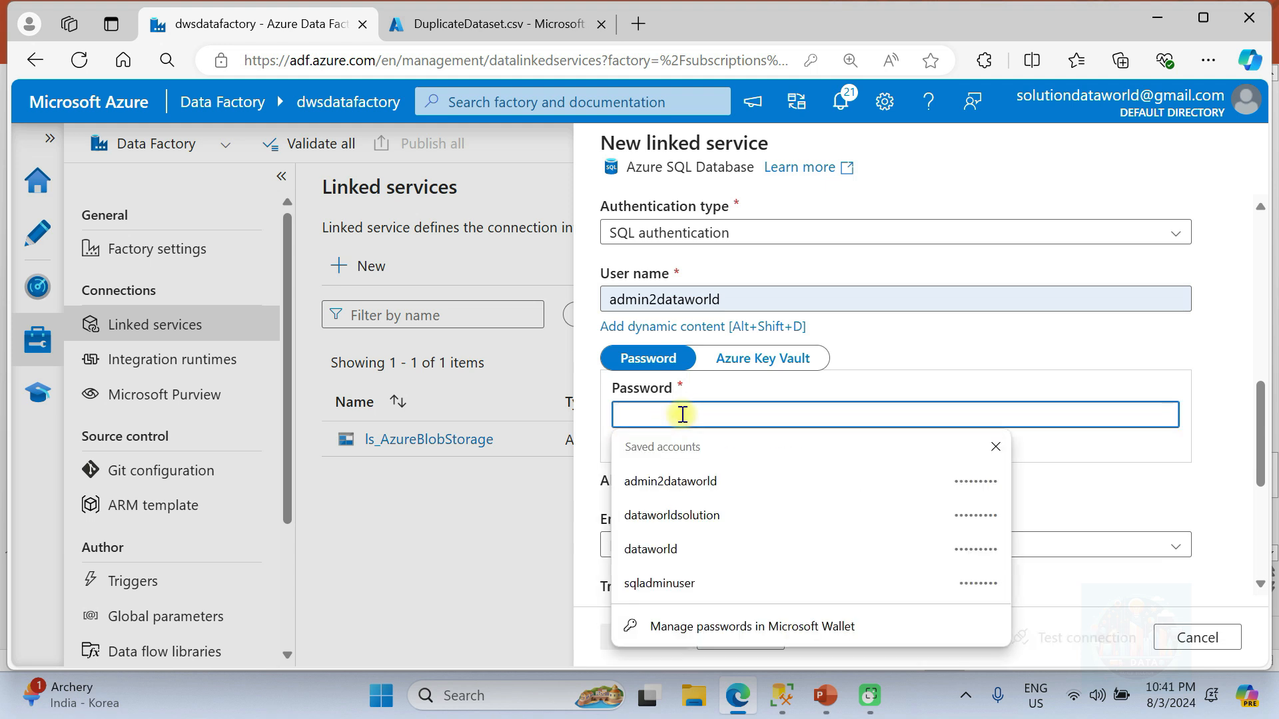
pyautogui.write('*********')
# - Test the connection to the Azure SQL Database linked service and create the service
pyautogui.scroll(-2, 948, 537)
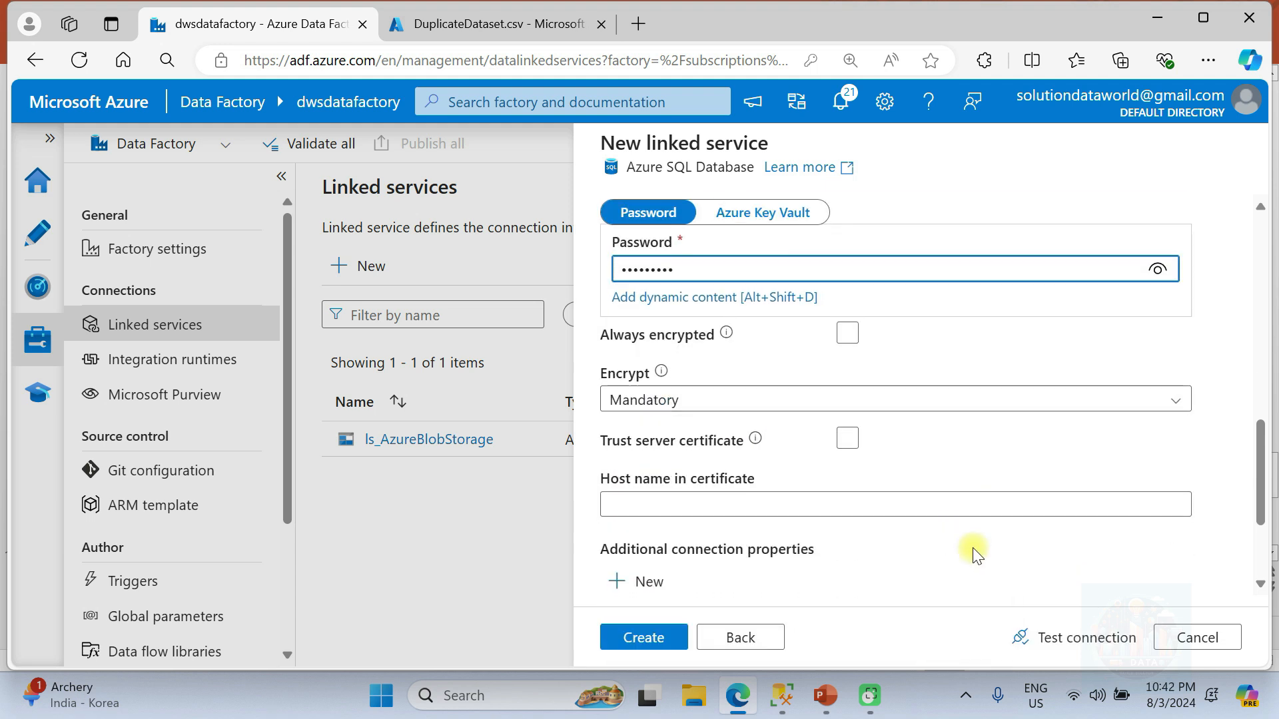
pyautogui.click(1082, 645)
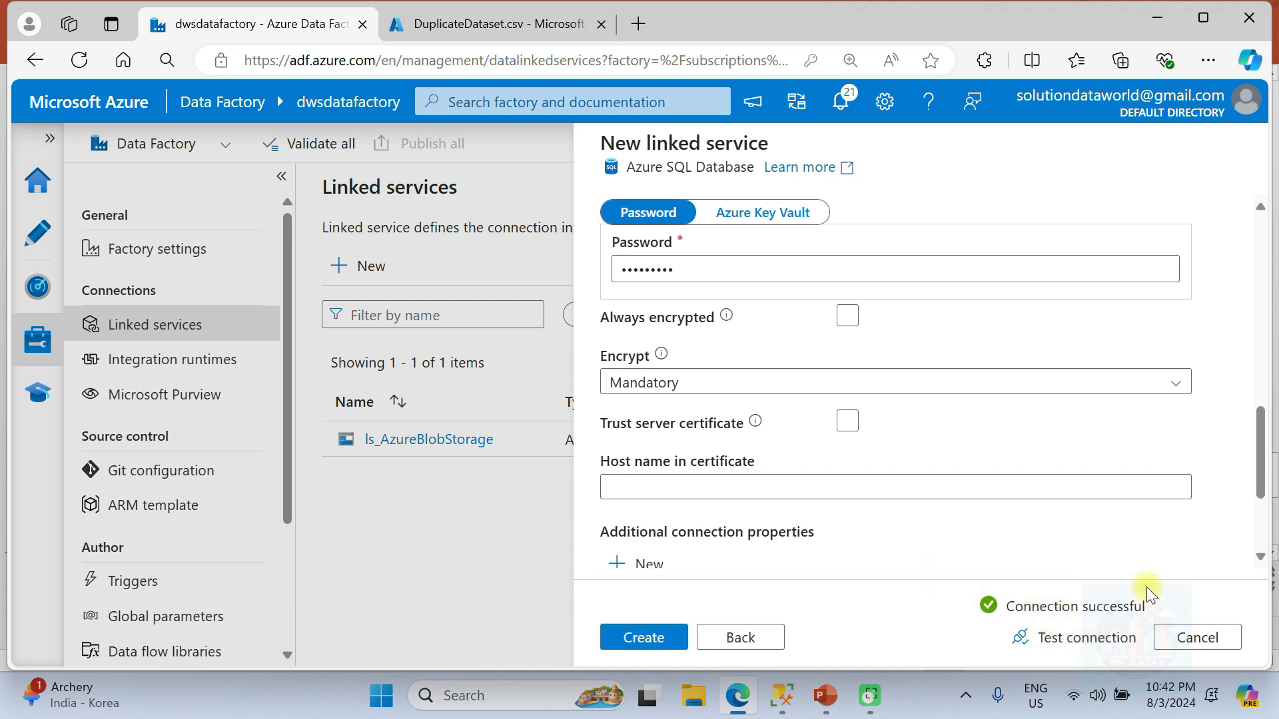
pyautogui.click(652, 644)
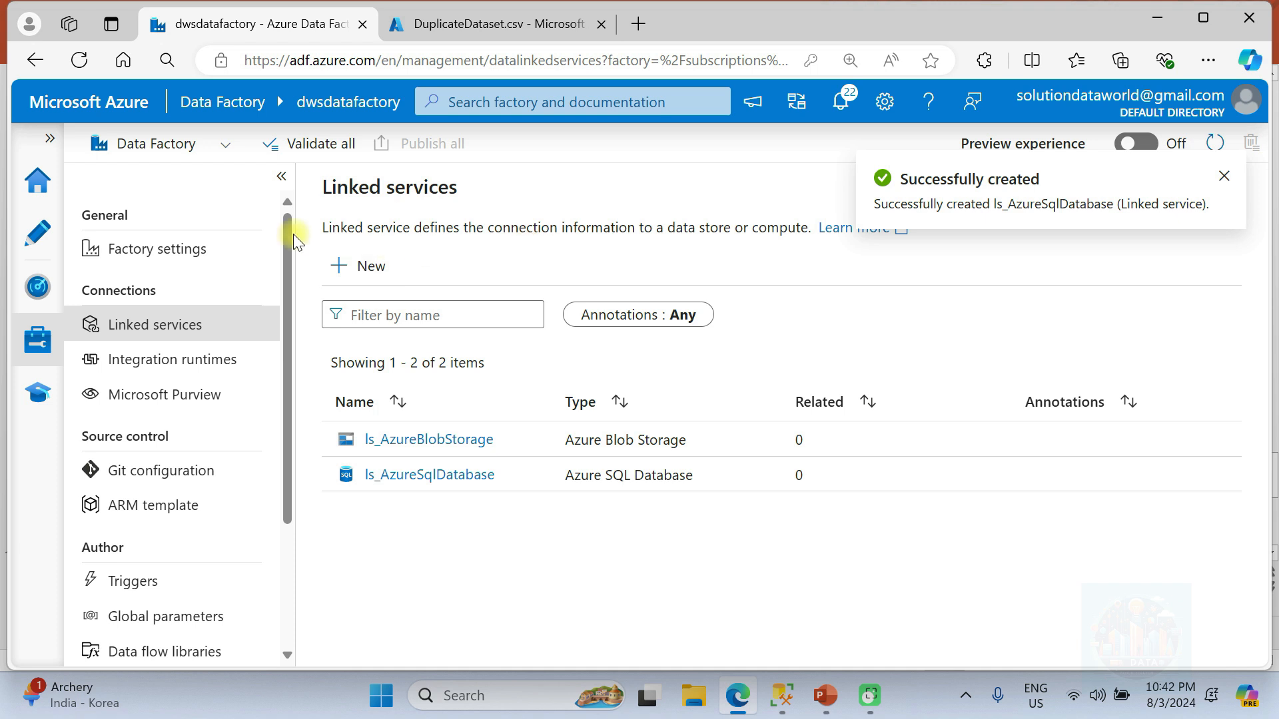
# - Create a new data flow in the factory and name it df_filter_ud
pyautogui.click(30, 235)
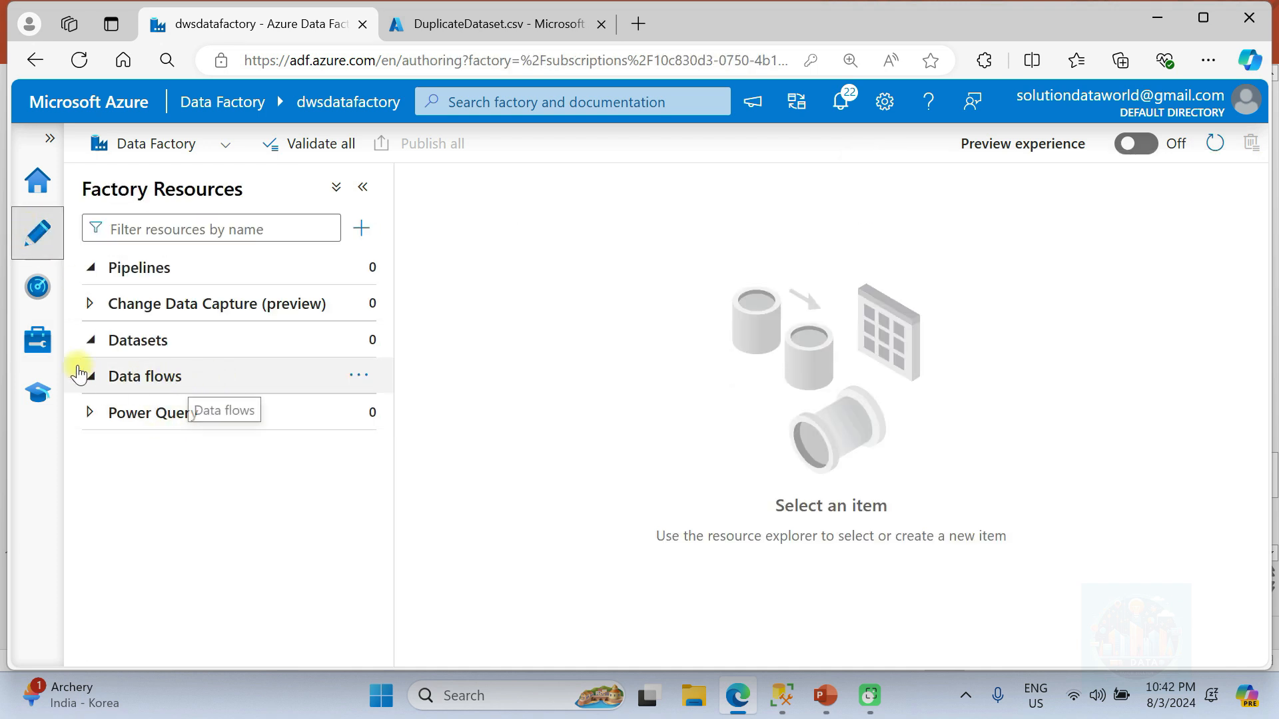
pyautogui.click(356, 377)
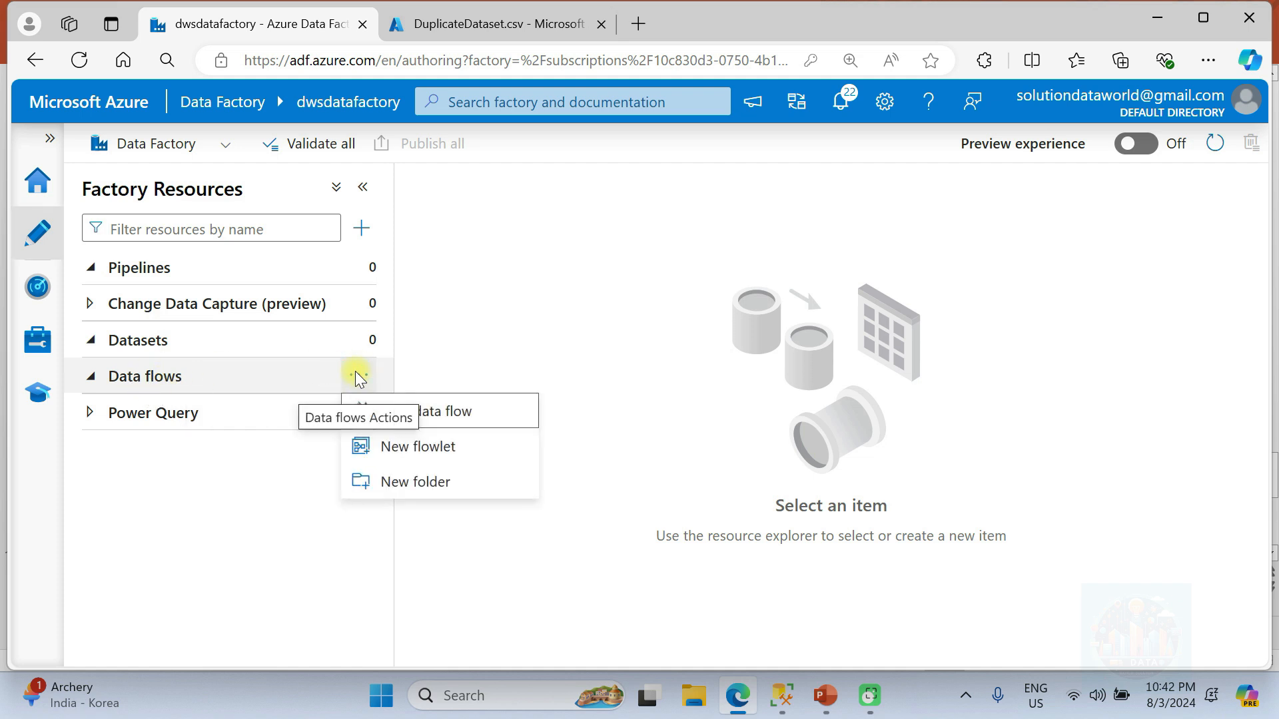
pyautogui.click(412, 417)
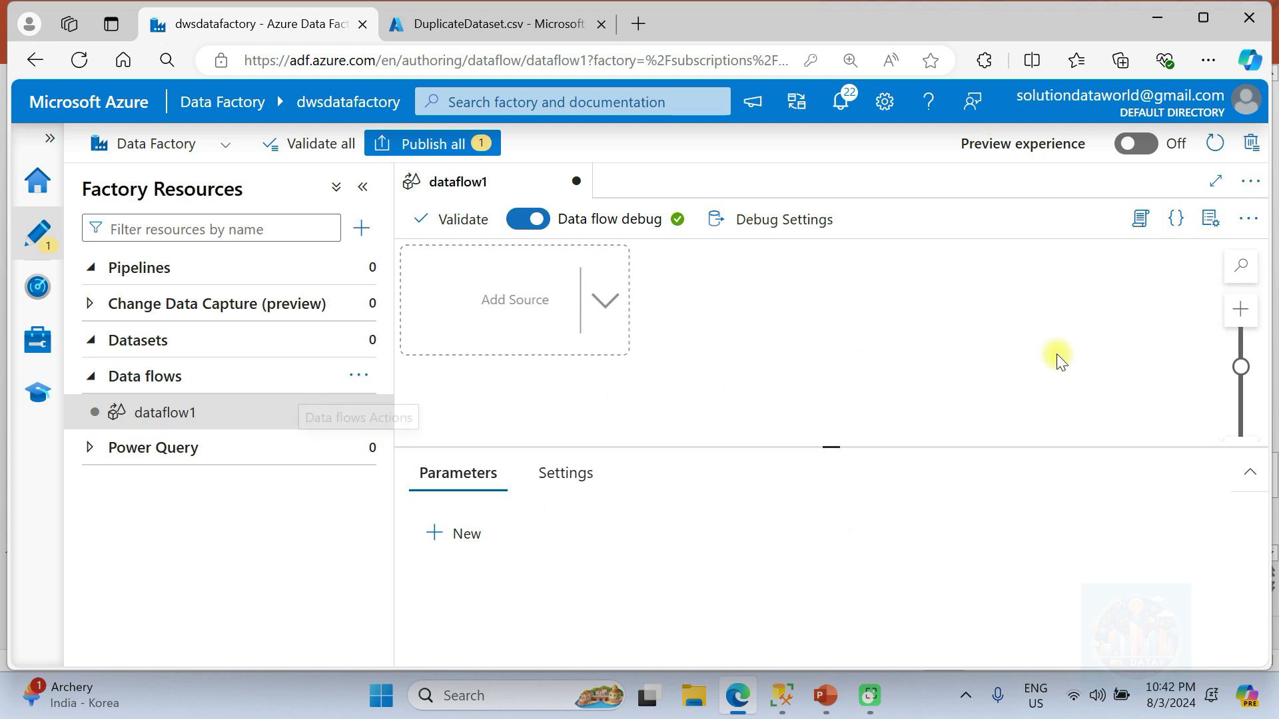
pyautogui.click(1022, 376)
pyautogui.moveTo(1023, 377); pyautogui.dragTo(953, 379)
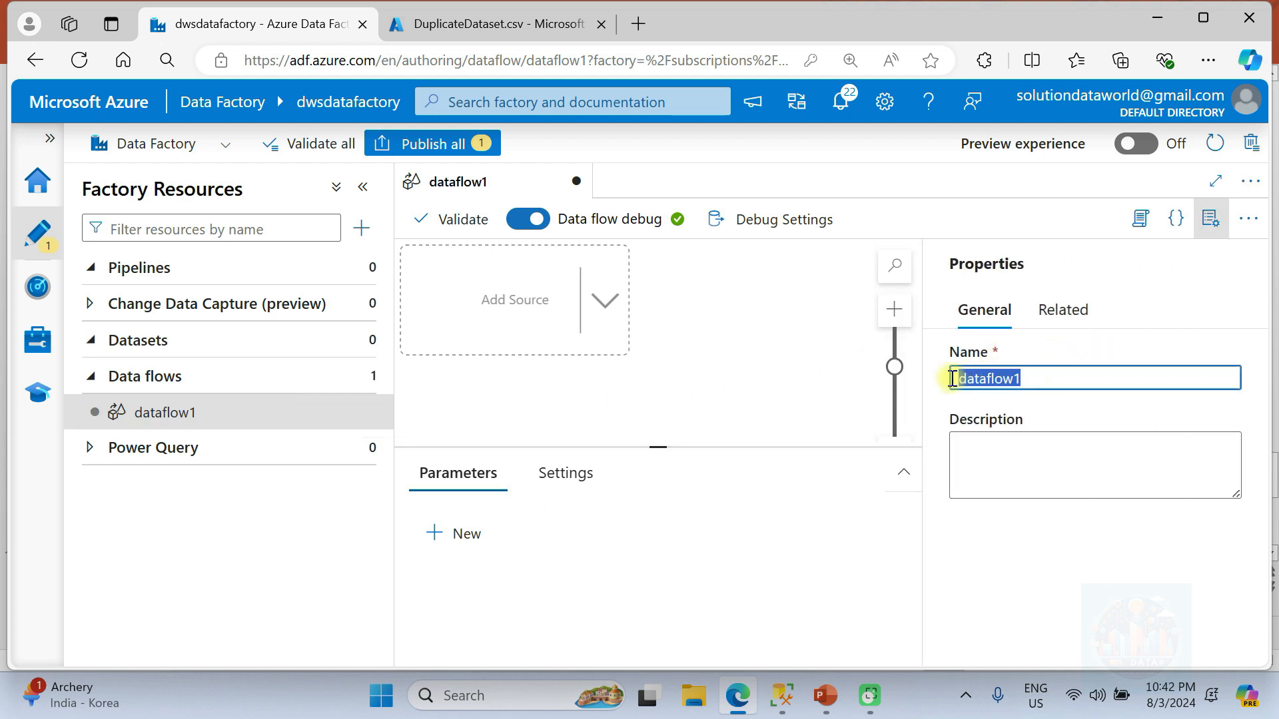
pyautogui.write('df_filterud')
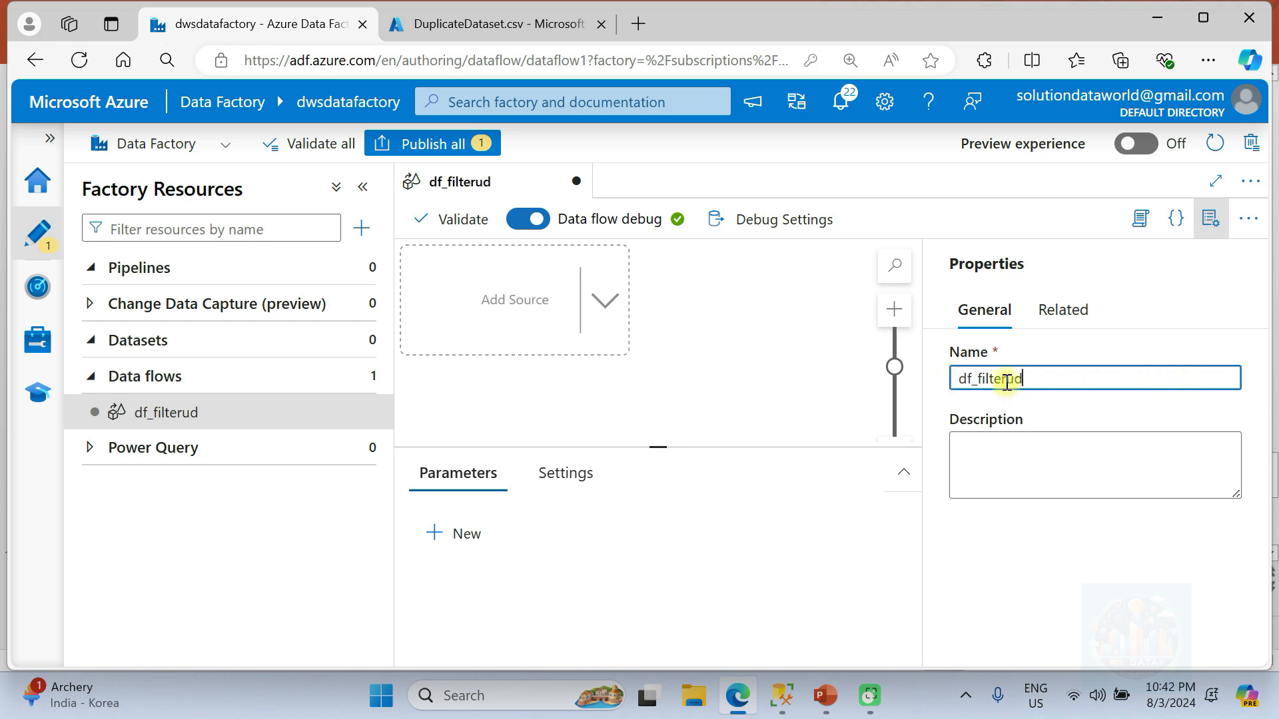
pyautogui.write('_')
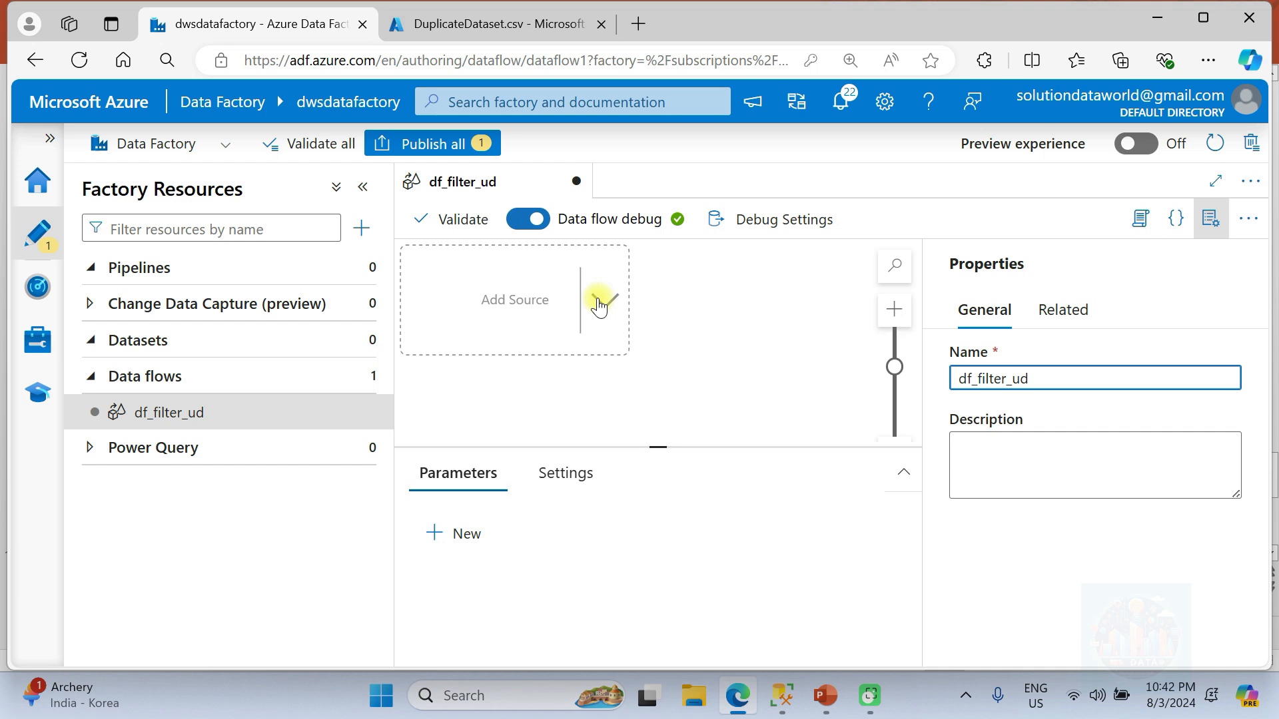
# - Add a source to the df_filter_ud data flow and hide the data flow's properties
pyautogui.click(599, 306)
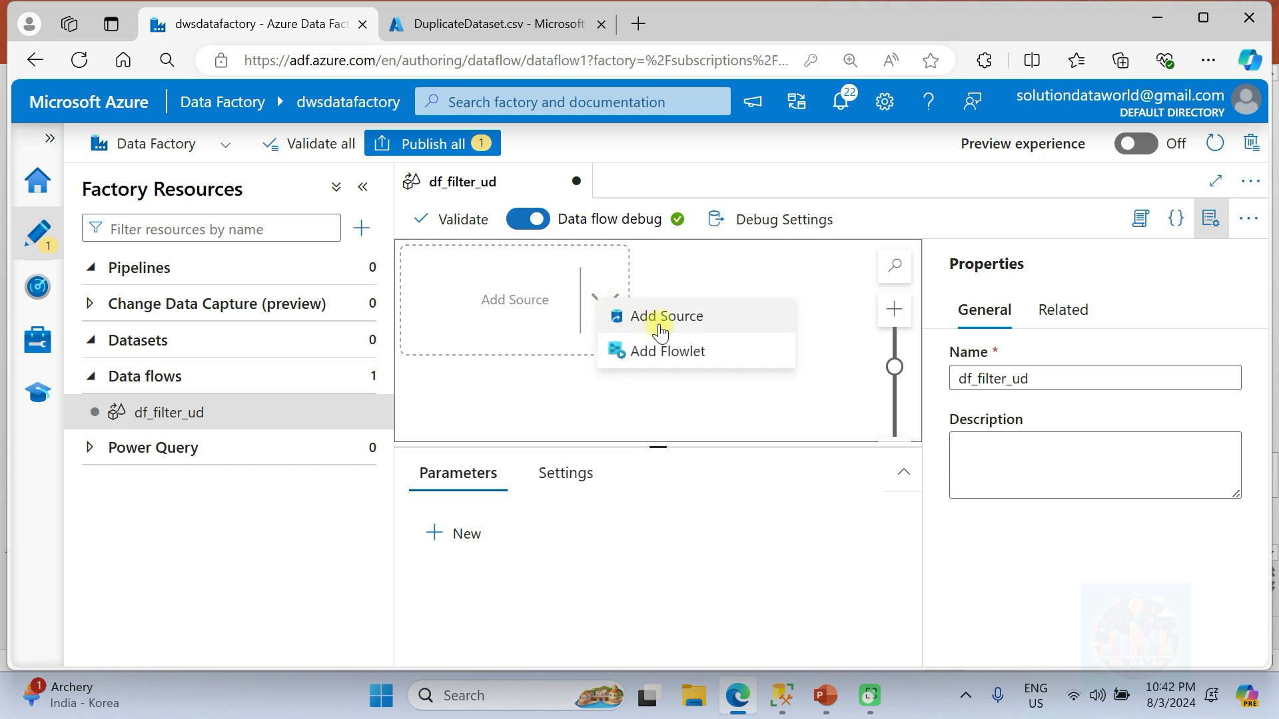
pyautogui.click(660, 326)
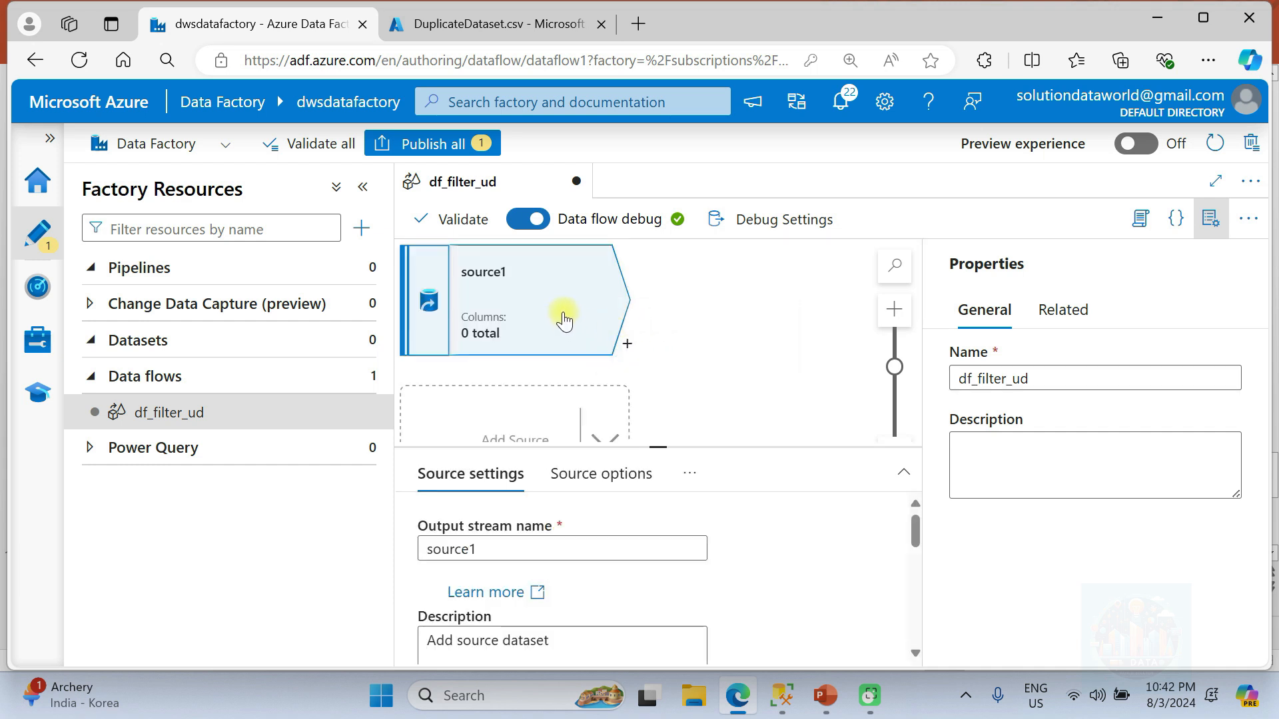
pyautogui.click(1207, 223)
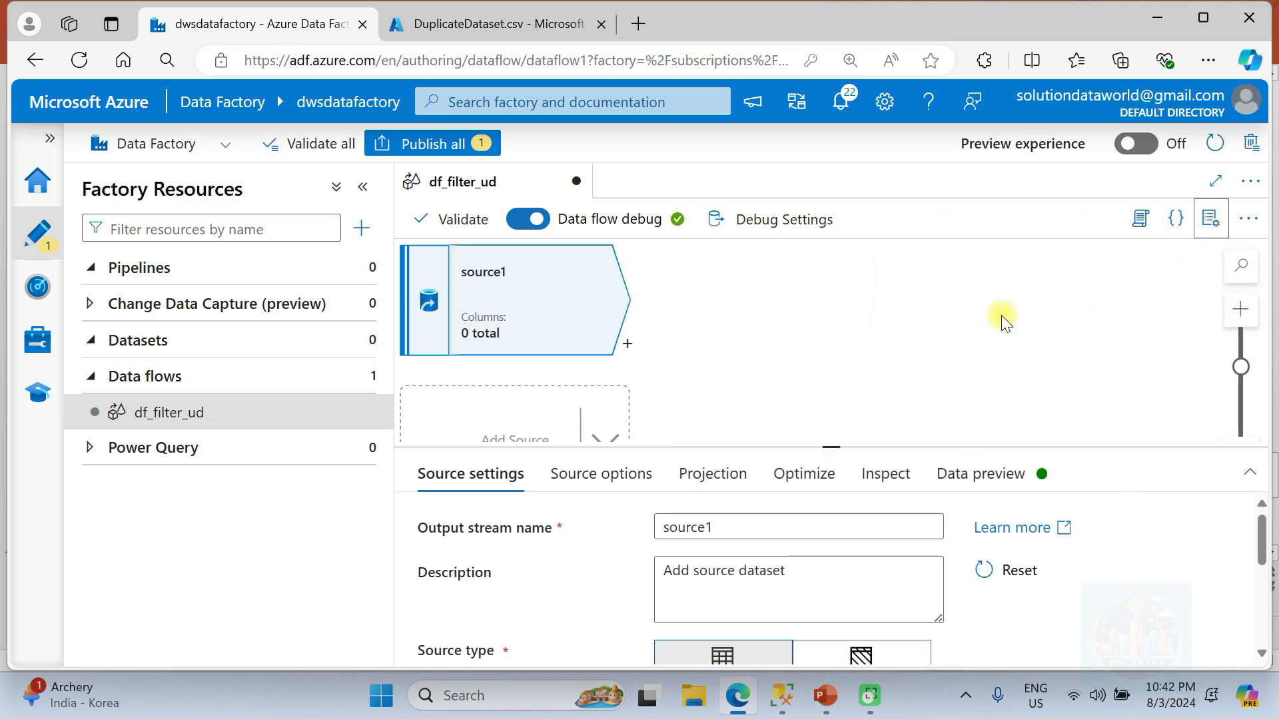
# - Show the browser in full screen and enlarge the settings area of the source1 transformation
pyautogui.click(893, 307)
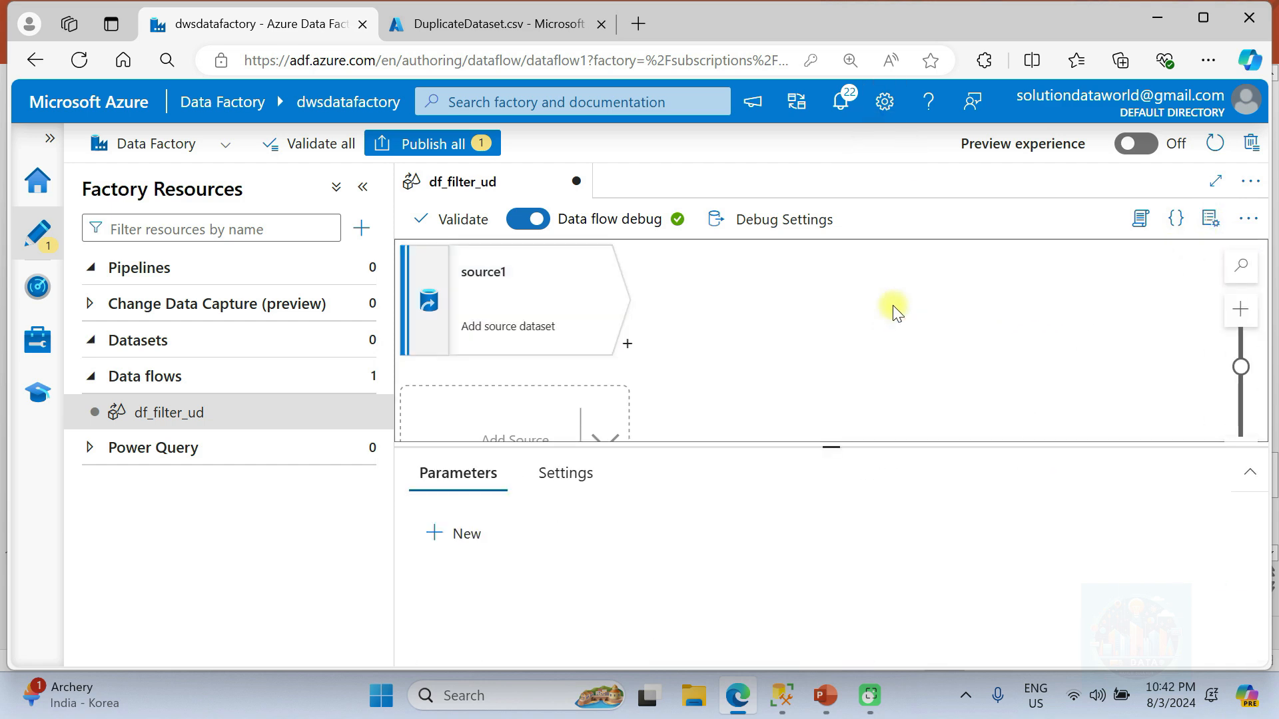
pyautogui.press('F11')
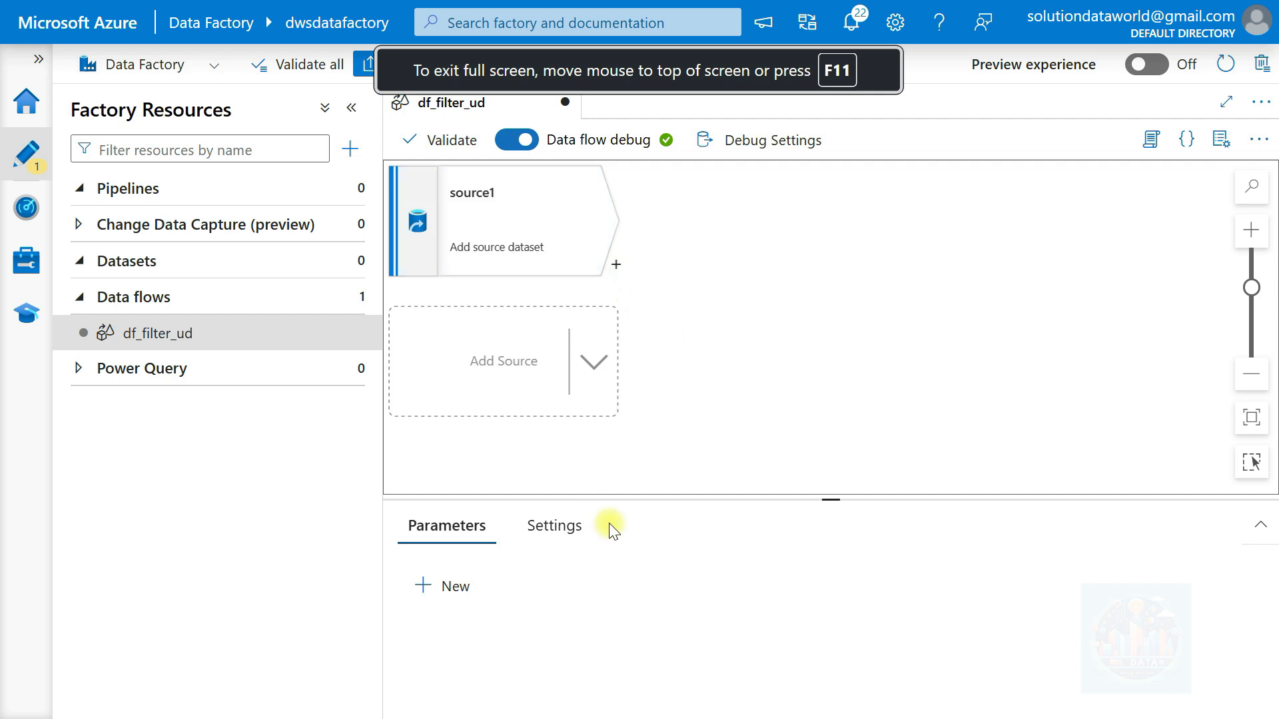
pyautogui.click(516, 248)
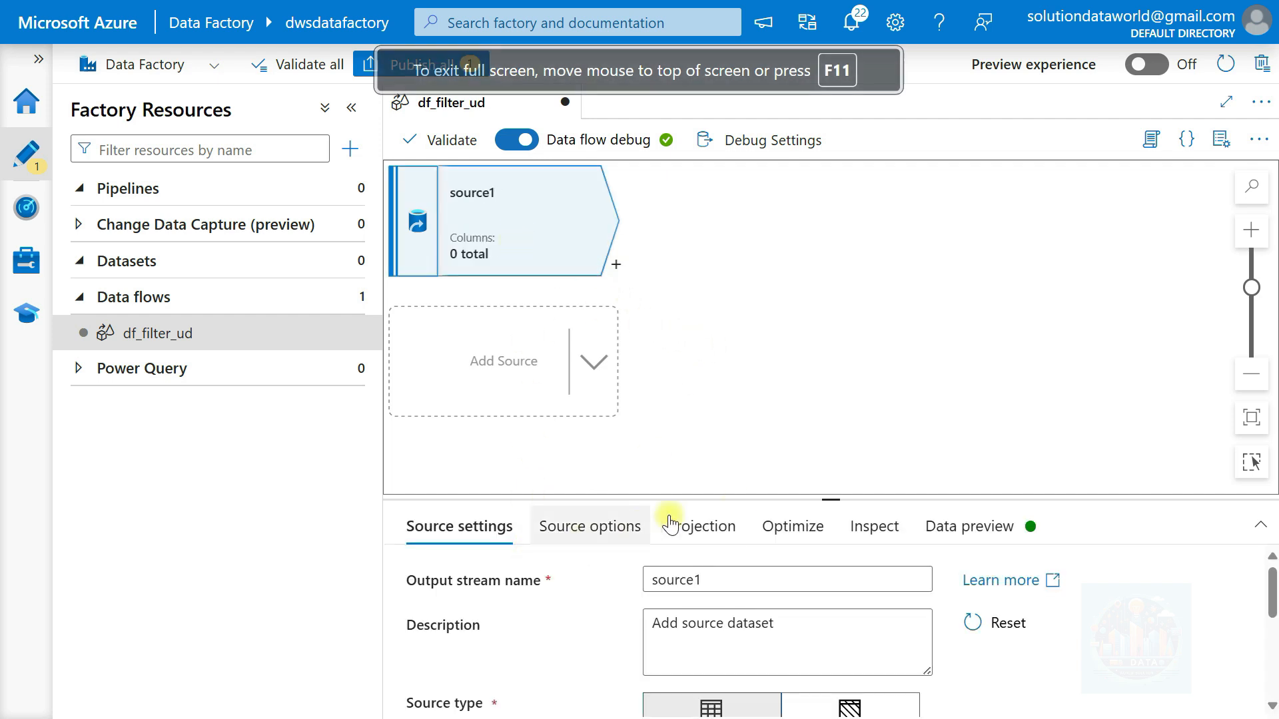
pyautogui.moveTo(825, 499); pyautogui.dragTo(846, 278)
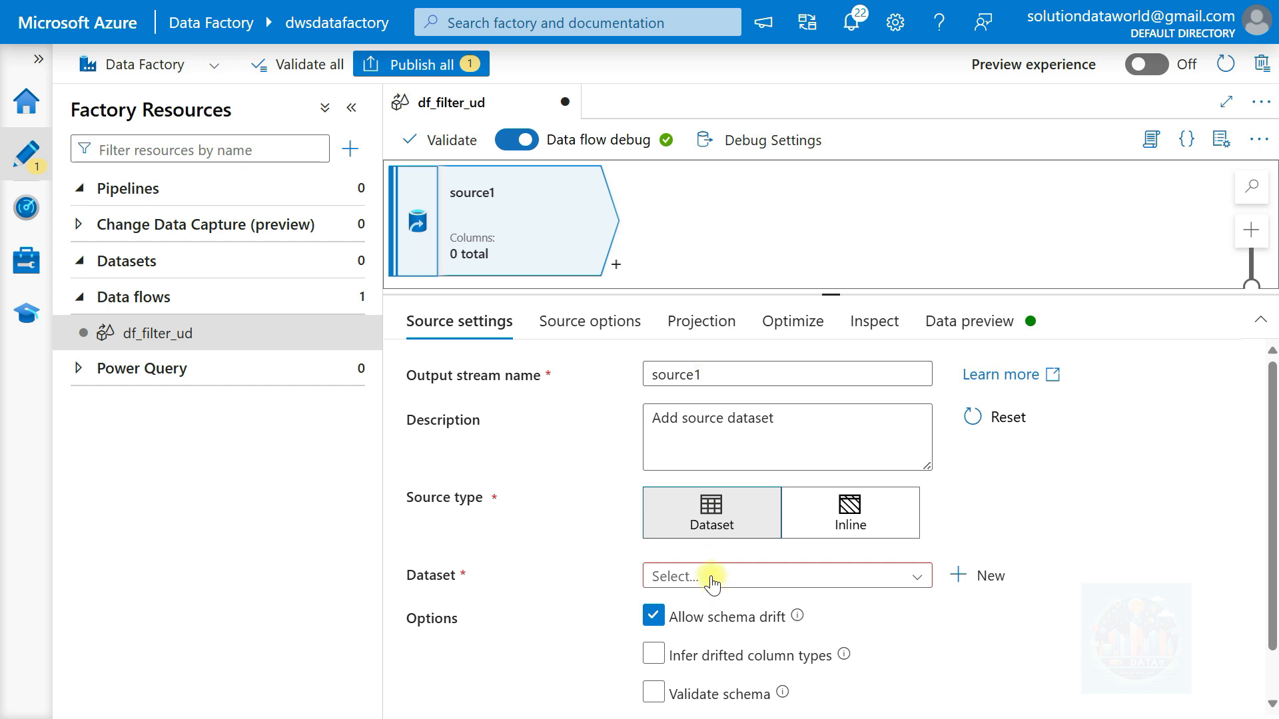
# - Start a new dataset for source1 with Azure Blob Storage as data store and DelimitedText as format
pyautogui.click(987, 578)
pyautogui.write('azure')
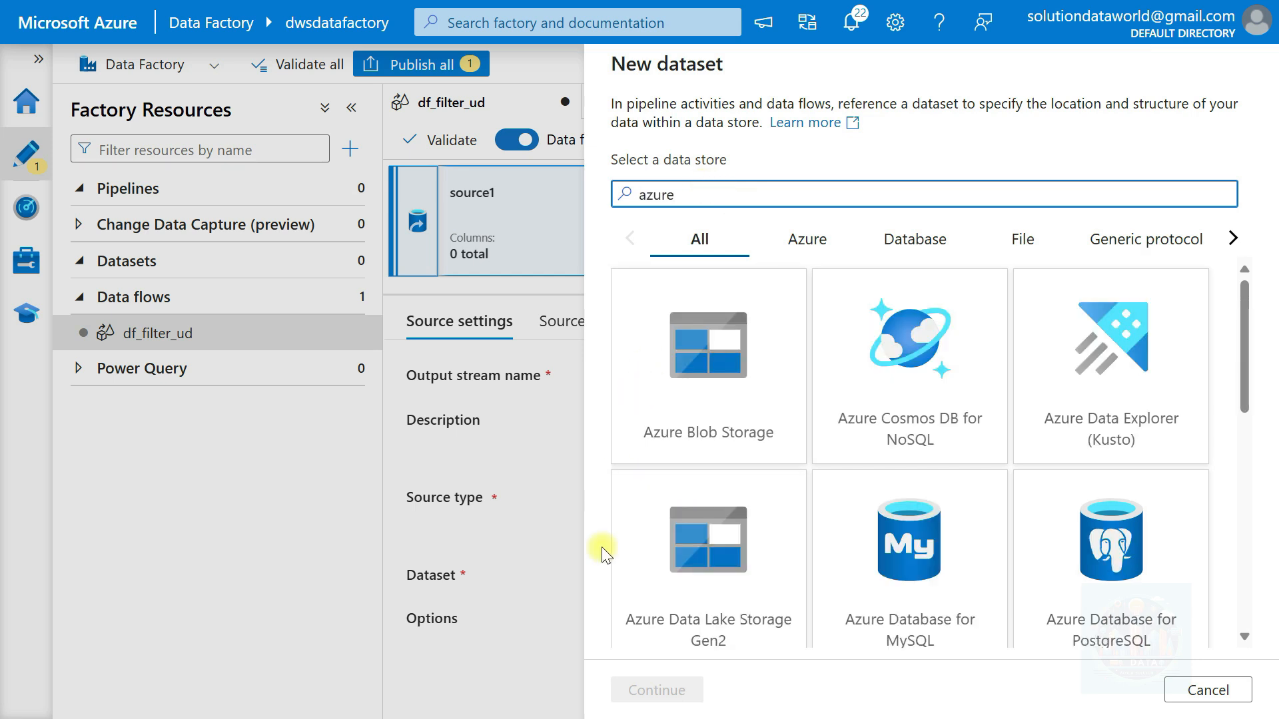
pyautogui.click(751, 378)
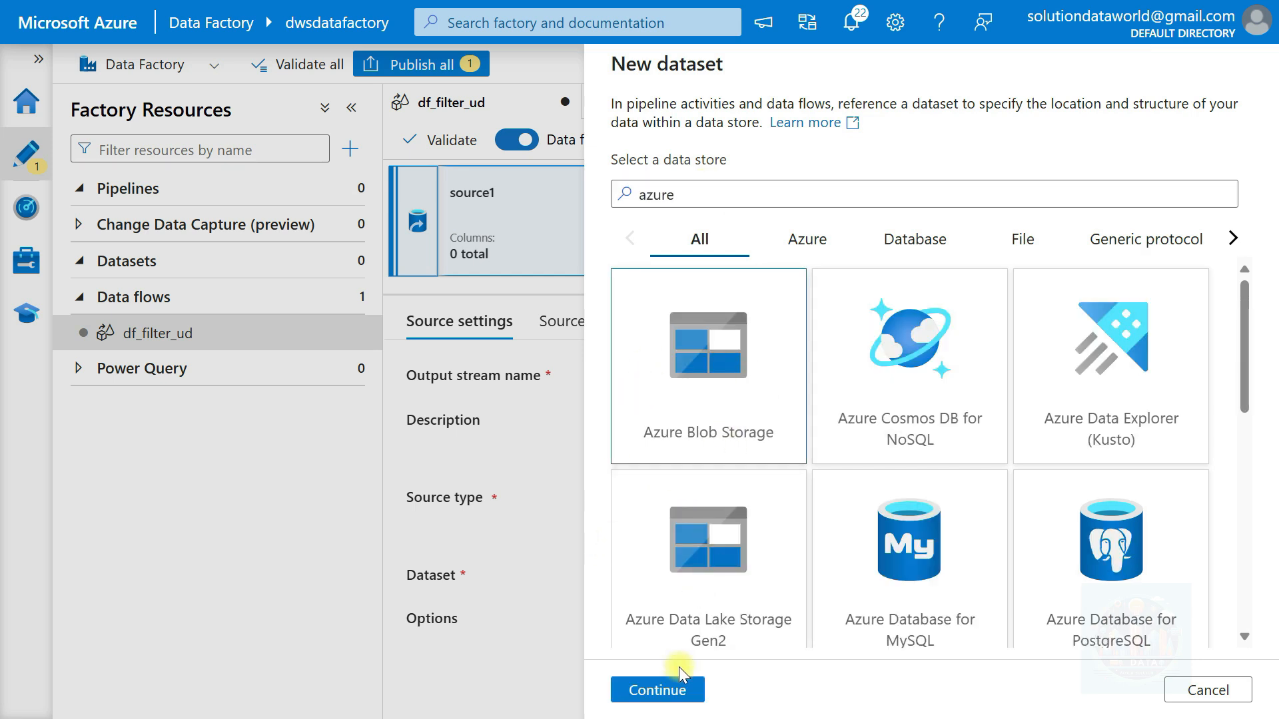
pyautogui.click(660, 691)
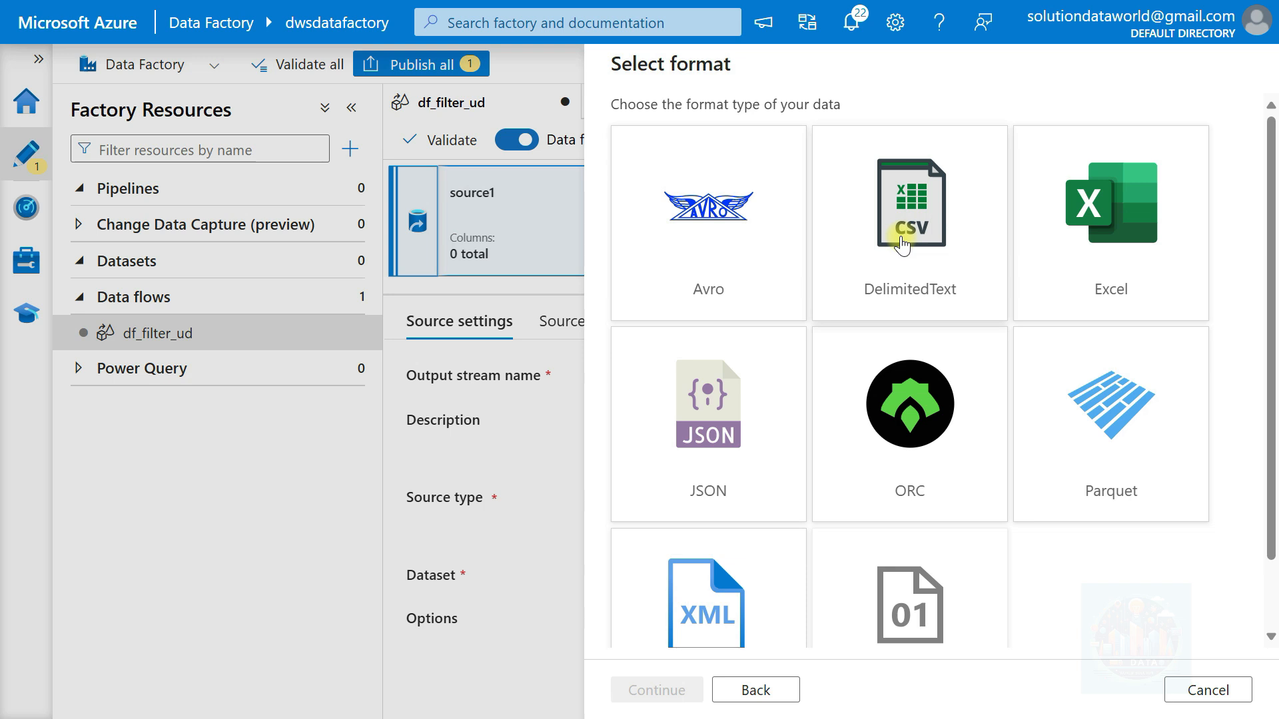
pyautogui.click(900, 253)
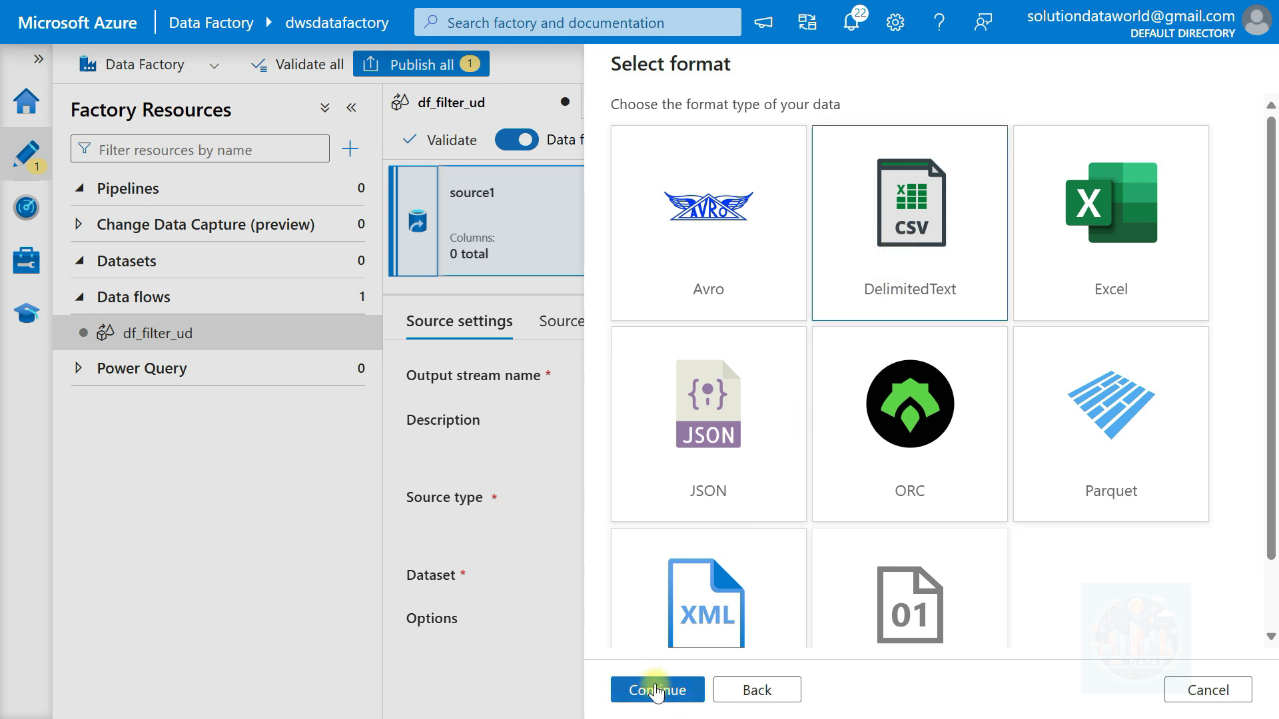
pyautogui.click(654, 691)
# - Name the dataset ds_sourcedataset and assign it the linked service ls_AzureBlobStorage
pyautogui.moveTo(723, 133); pyautogui.dragTo(513, 117)
pyautogui.write('ds_sourc')
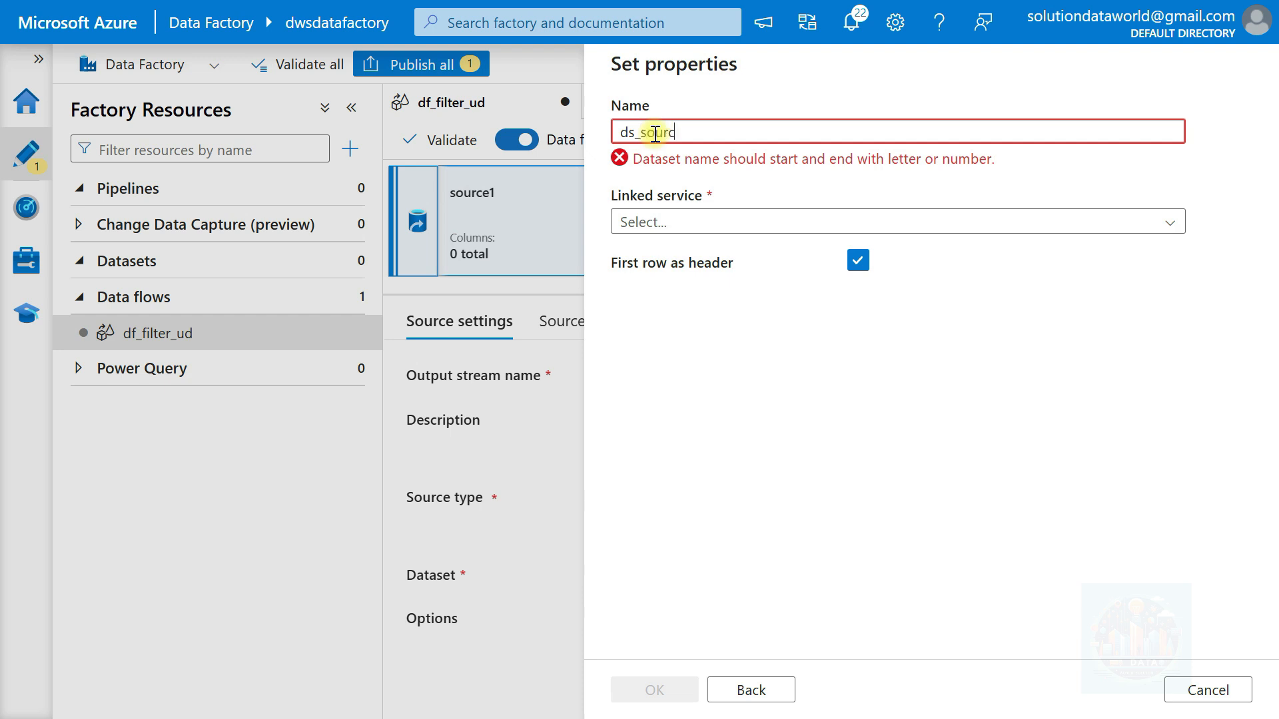
pyautogui.write('edataset')
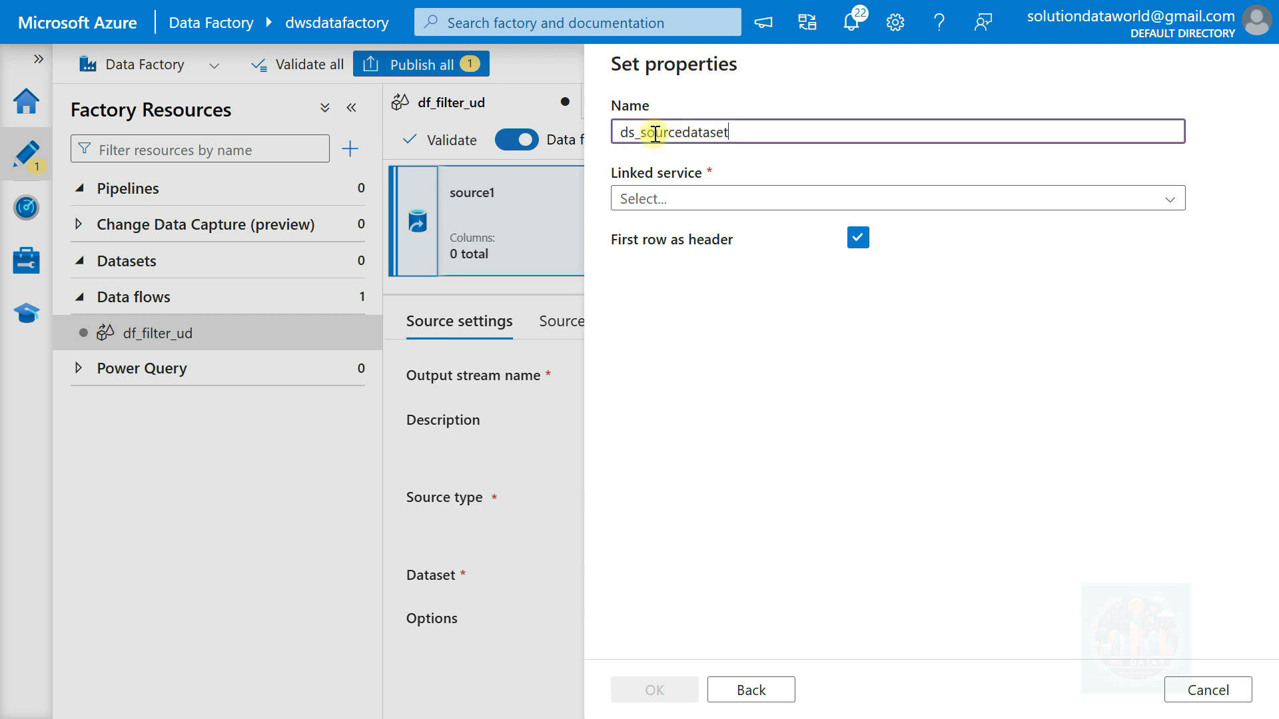
pyautogui.click(677, 198)
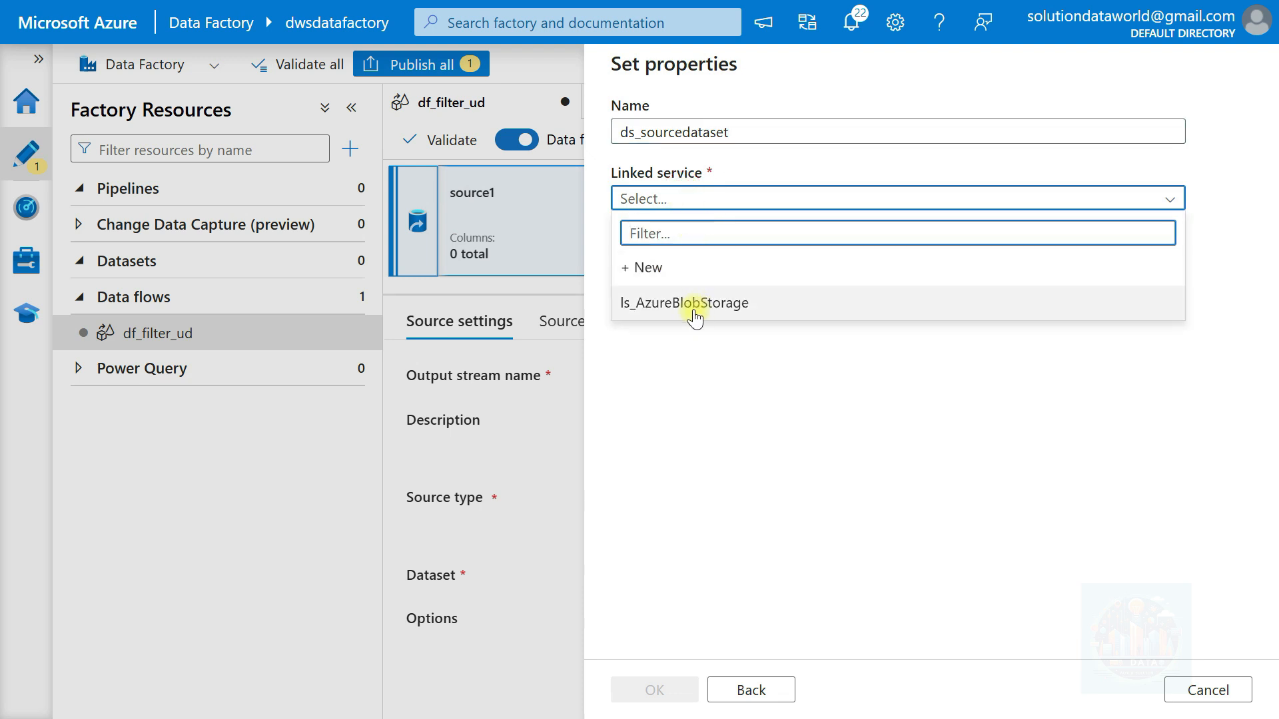
pyautogui.click(693, 306)
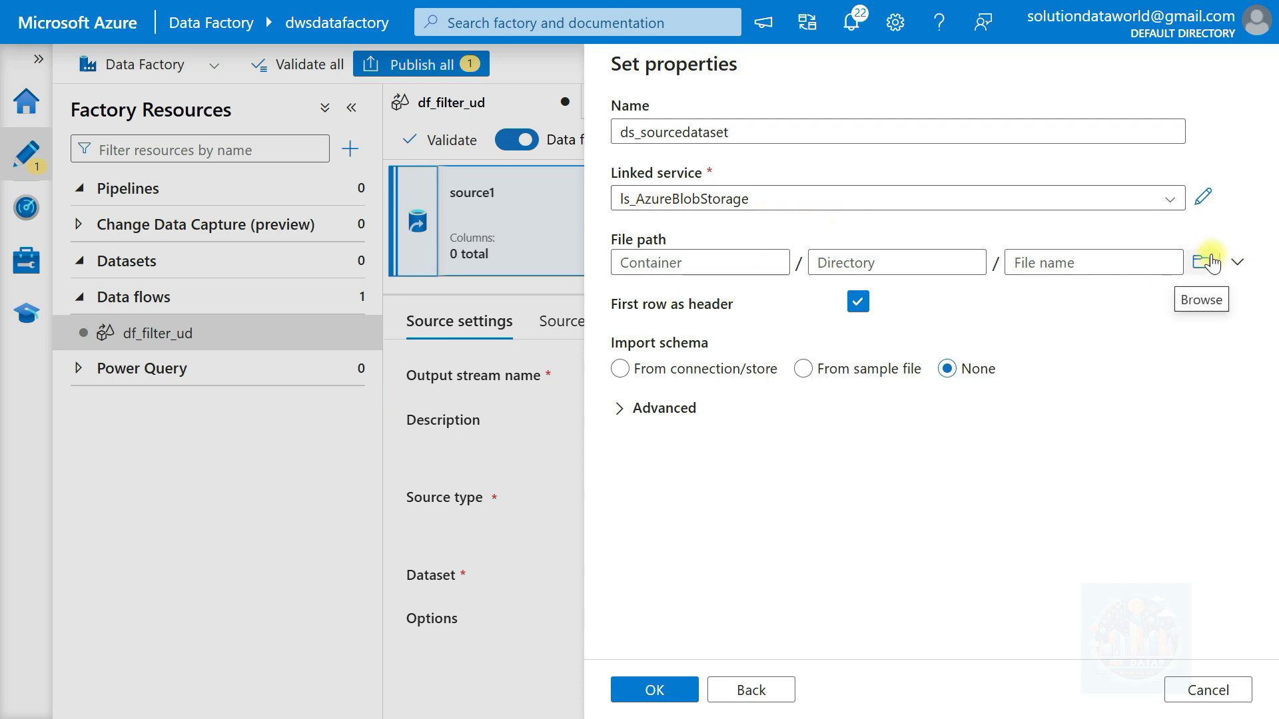
# - Browse the storage from the root and set the dataset's file path to DuplicateDataset.csv in the sourcedata container
pyautogui.click(1236, 267)
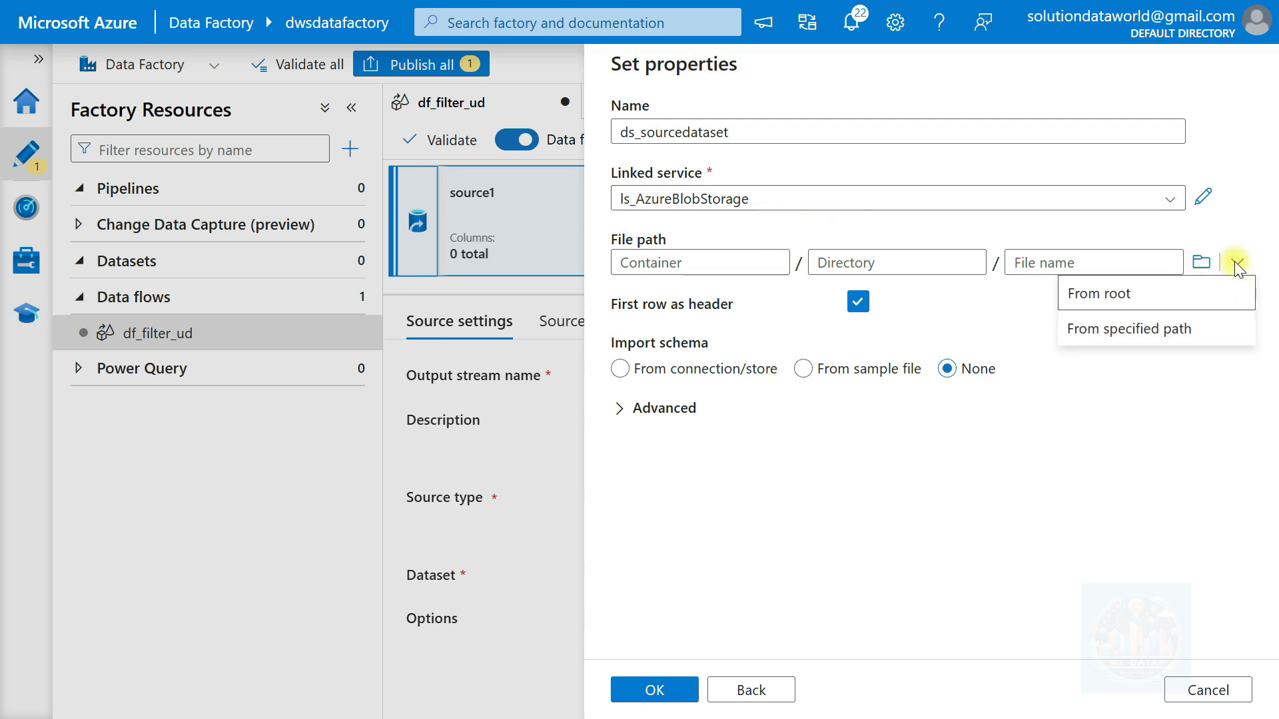
pyautogui.click(1161, 292)
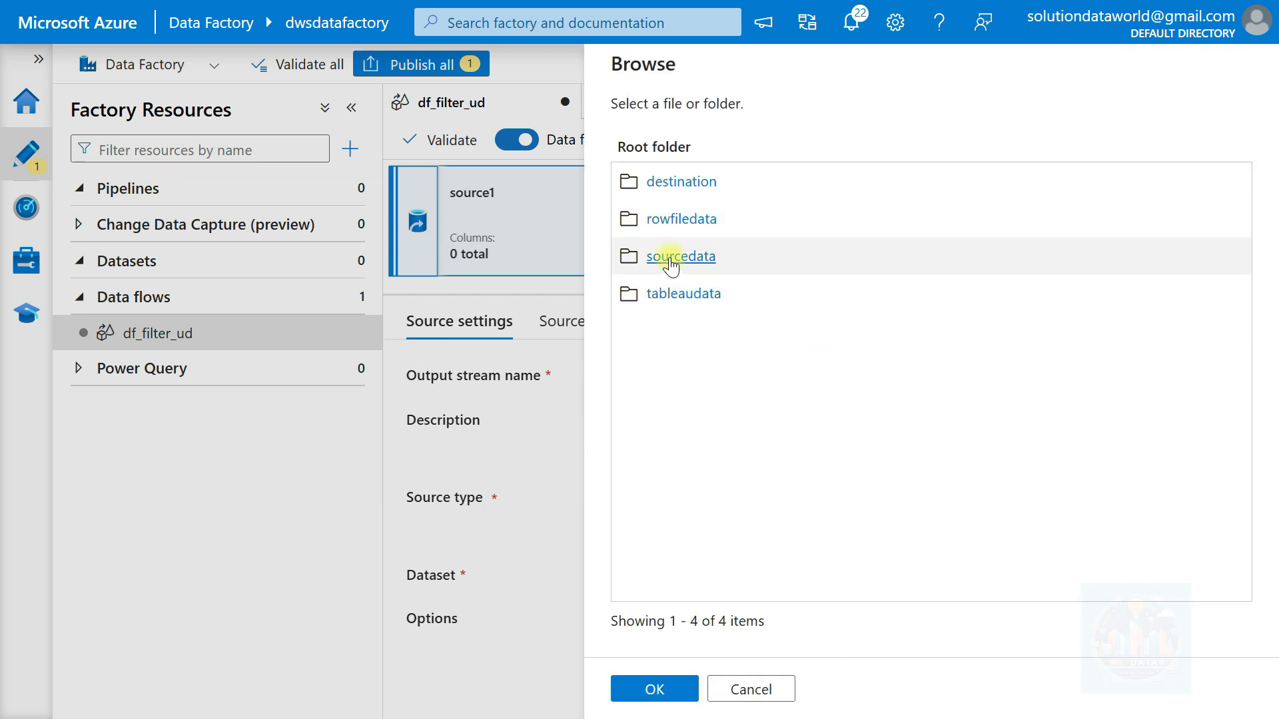
pyautogui.click(671, 259)
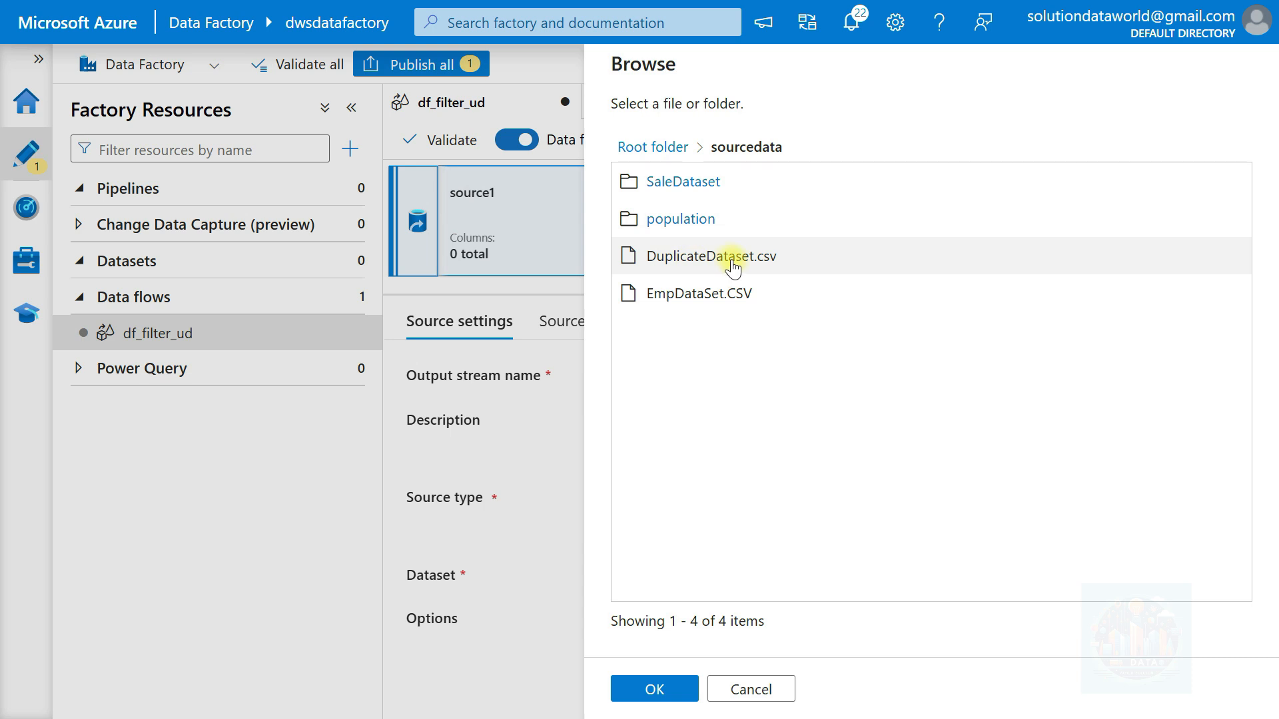
pyautogui.click(730, 264)
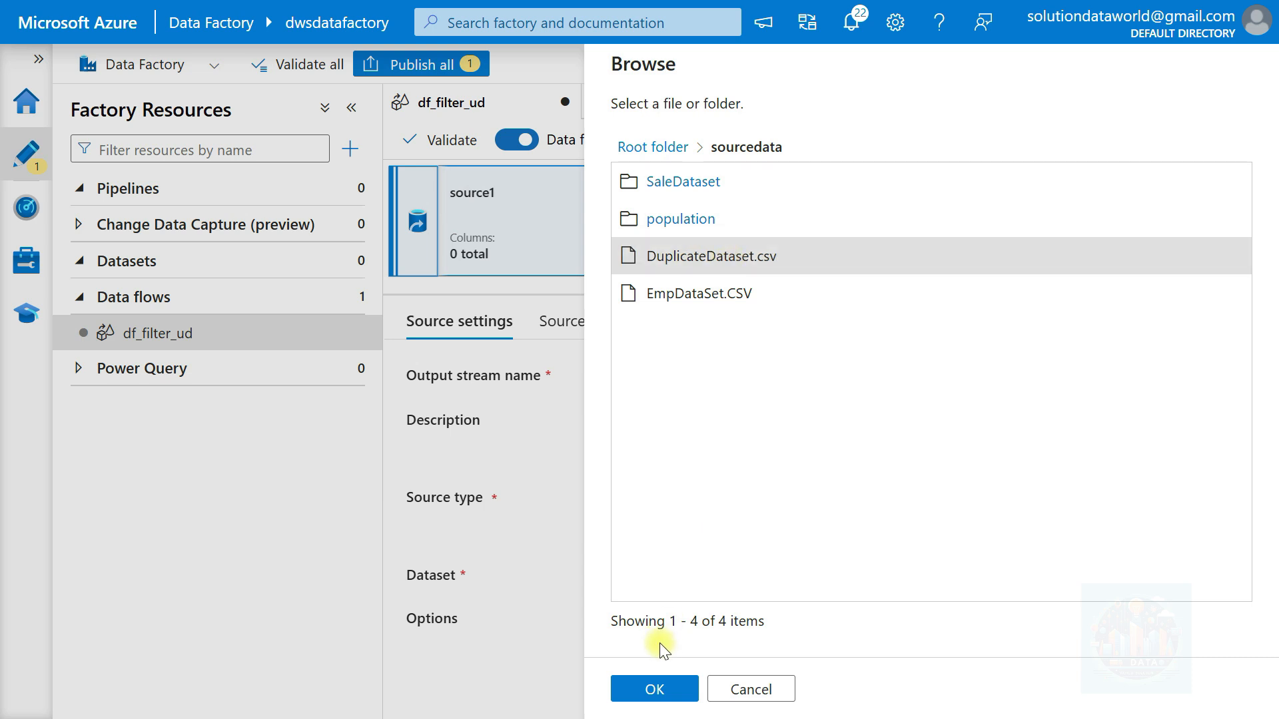
pyautogui.click(656, 690)
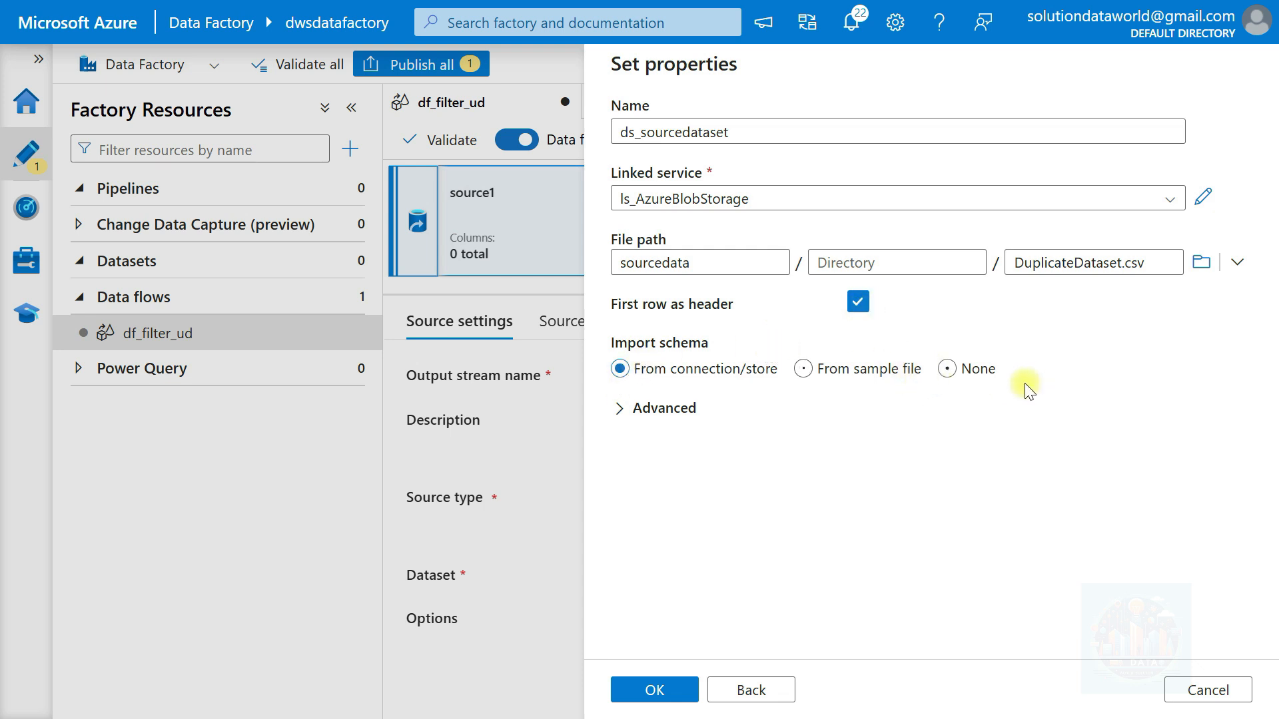
# - Set the dataset's schema import to None and create the dataset for source1
pyautogui.click(947, 370)
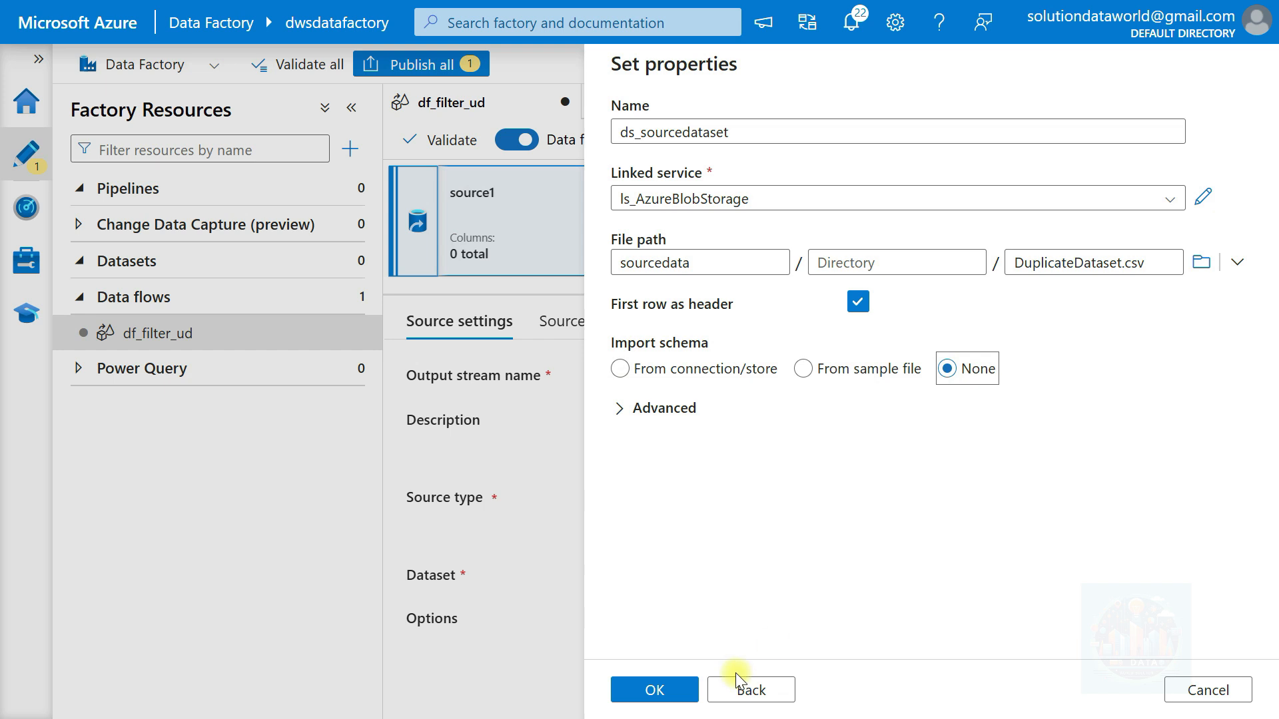
pyautogui.click(680, 691)
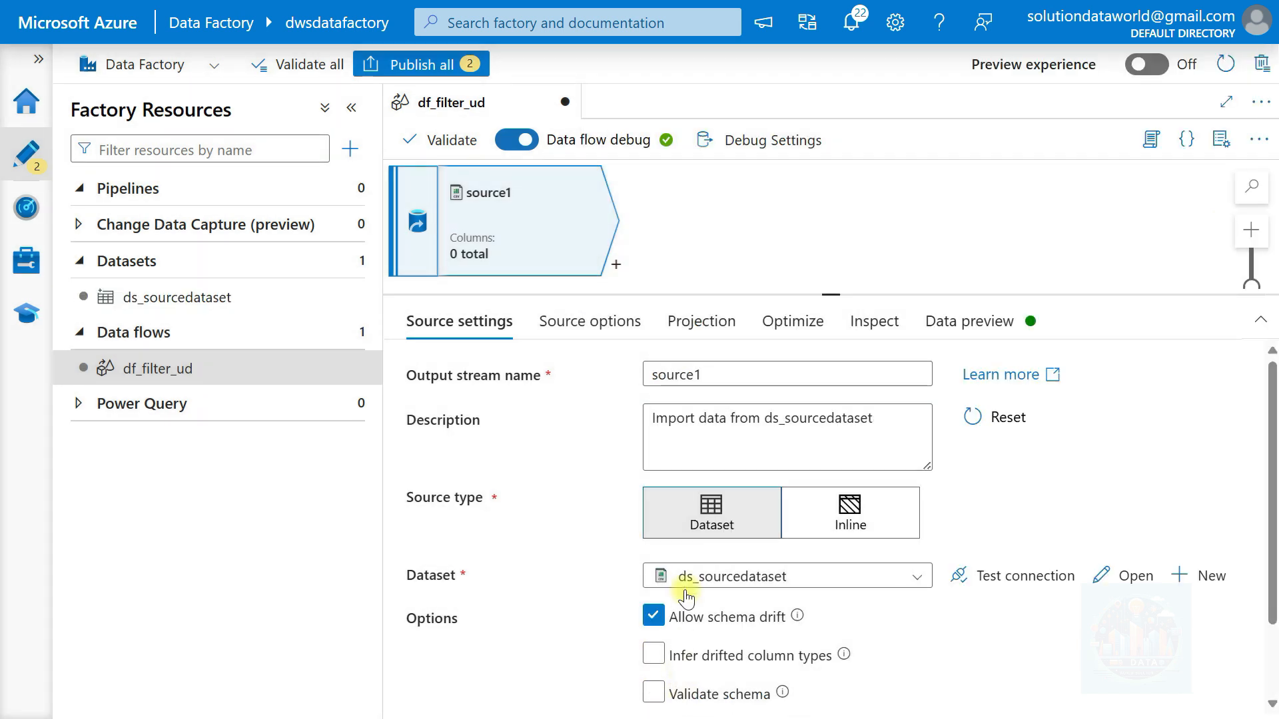
pyautogui.scroll(-1, 544, 499)
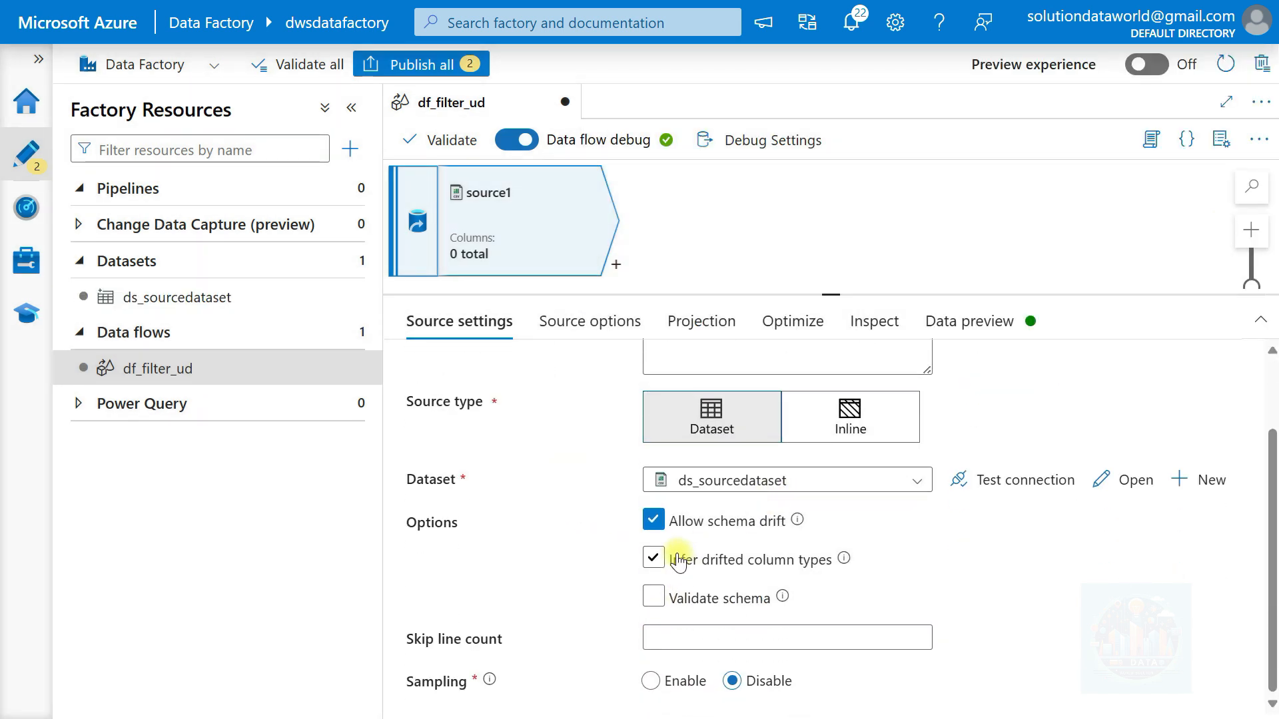
# - Review source1's source options, projection and column list in df_filter_ud
pyautogui.click(564, 339)
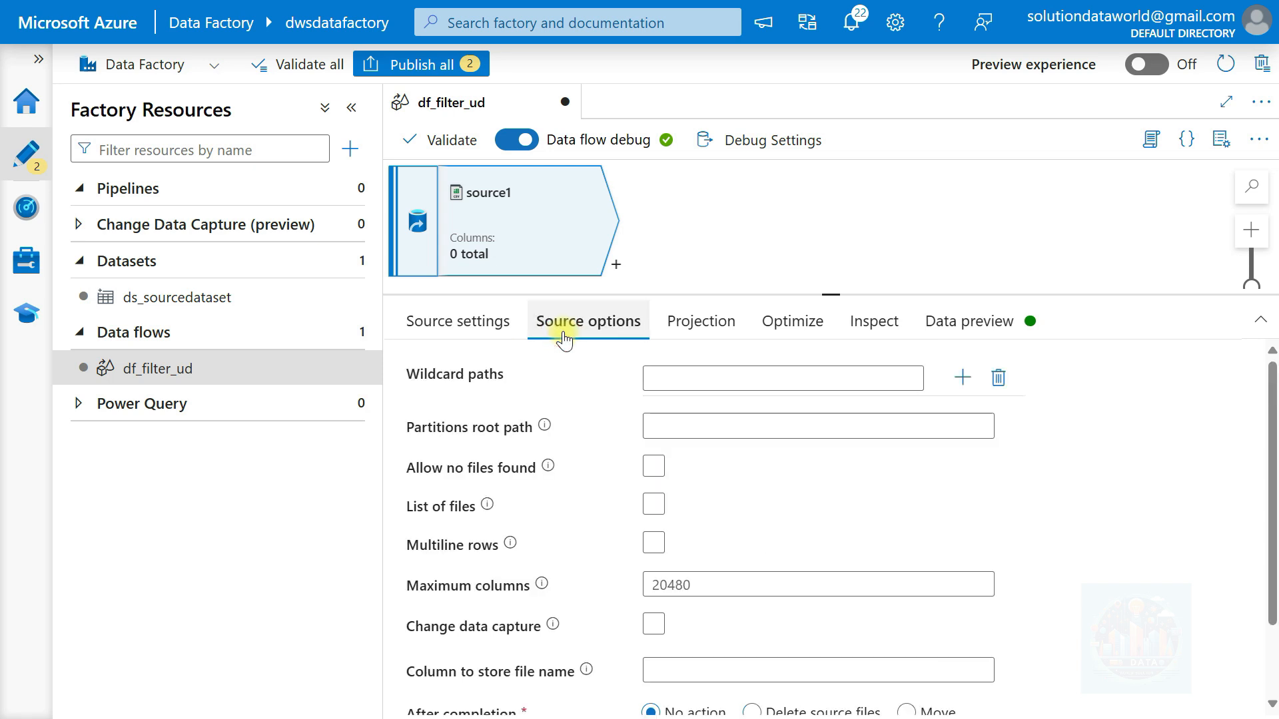
pyautogui.scroll(-1, 769, 527)
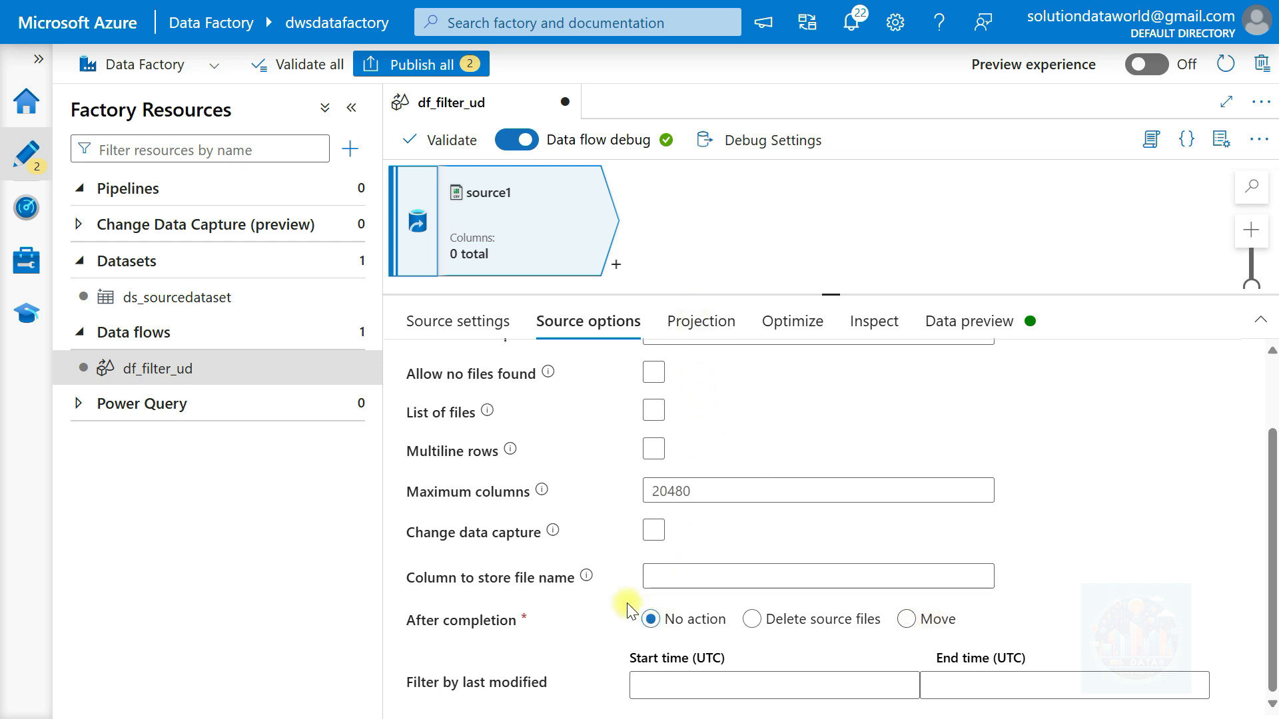
pyautogui.click(716, 321)
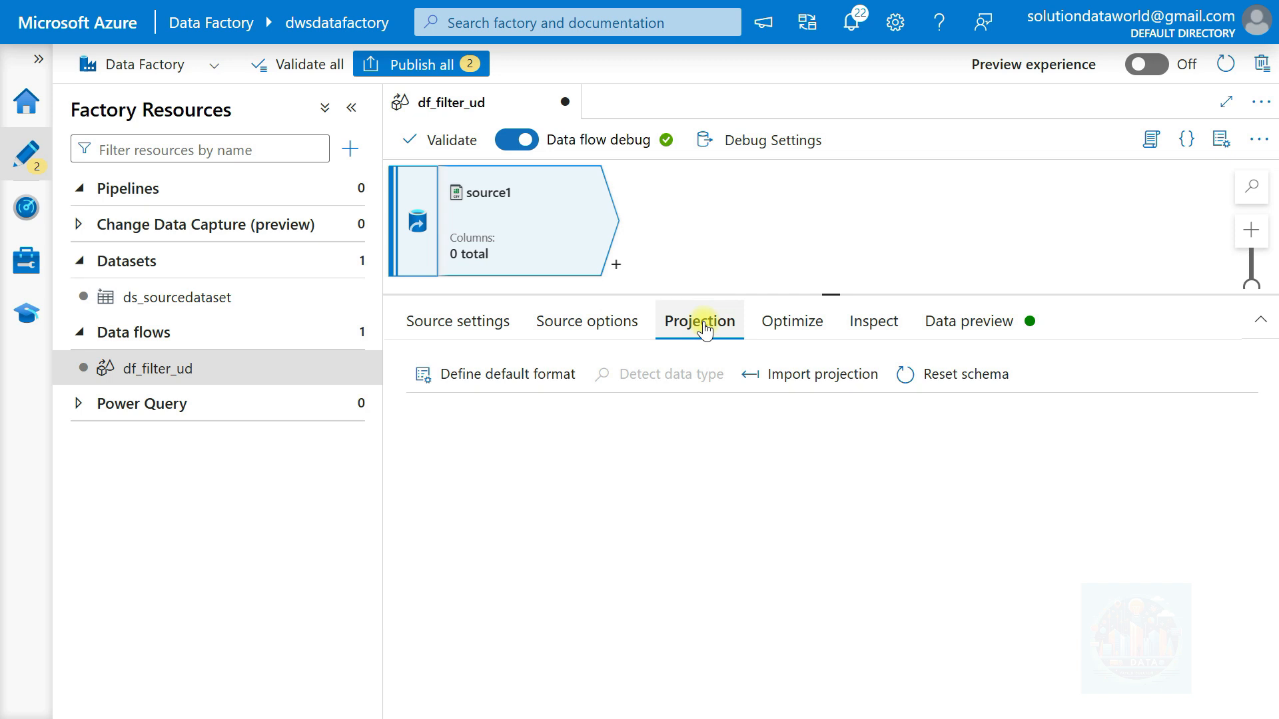
pyautogui.click(876, 331)
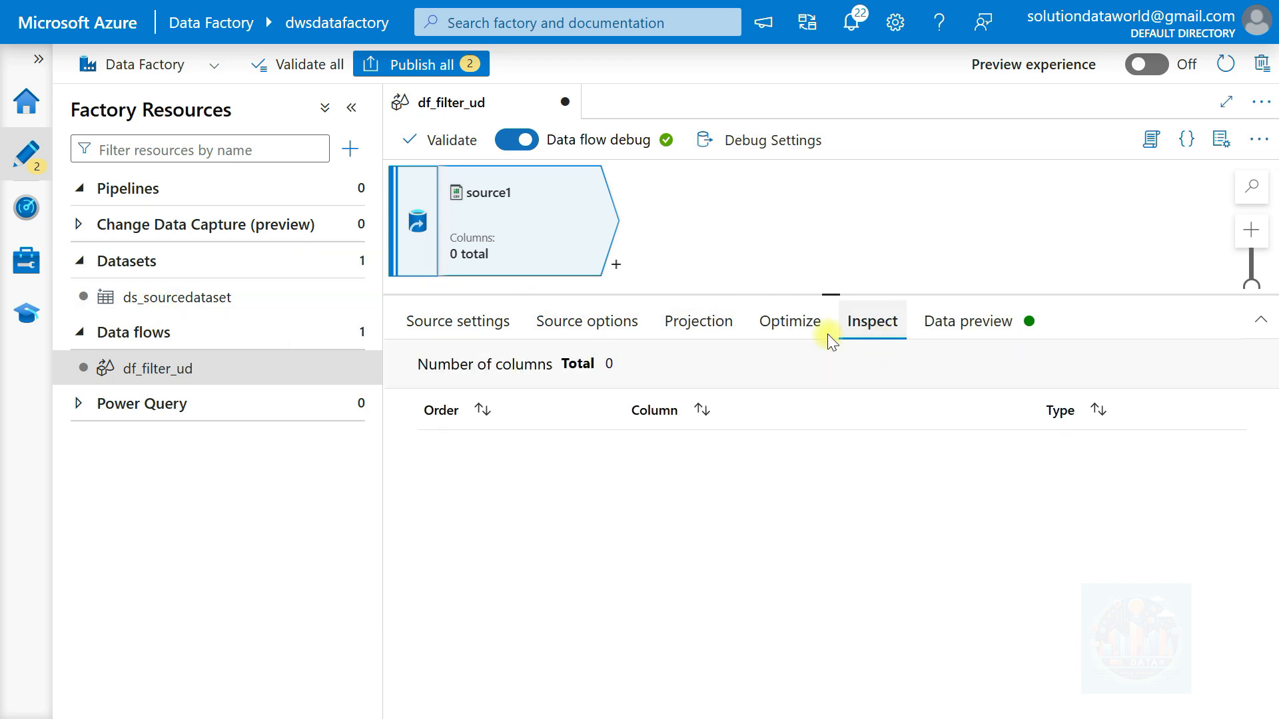
pyautogui.click(710, 325)
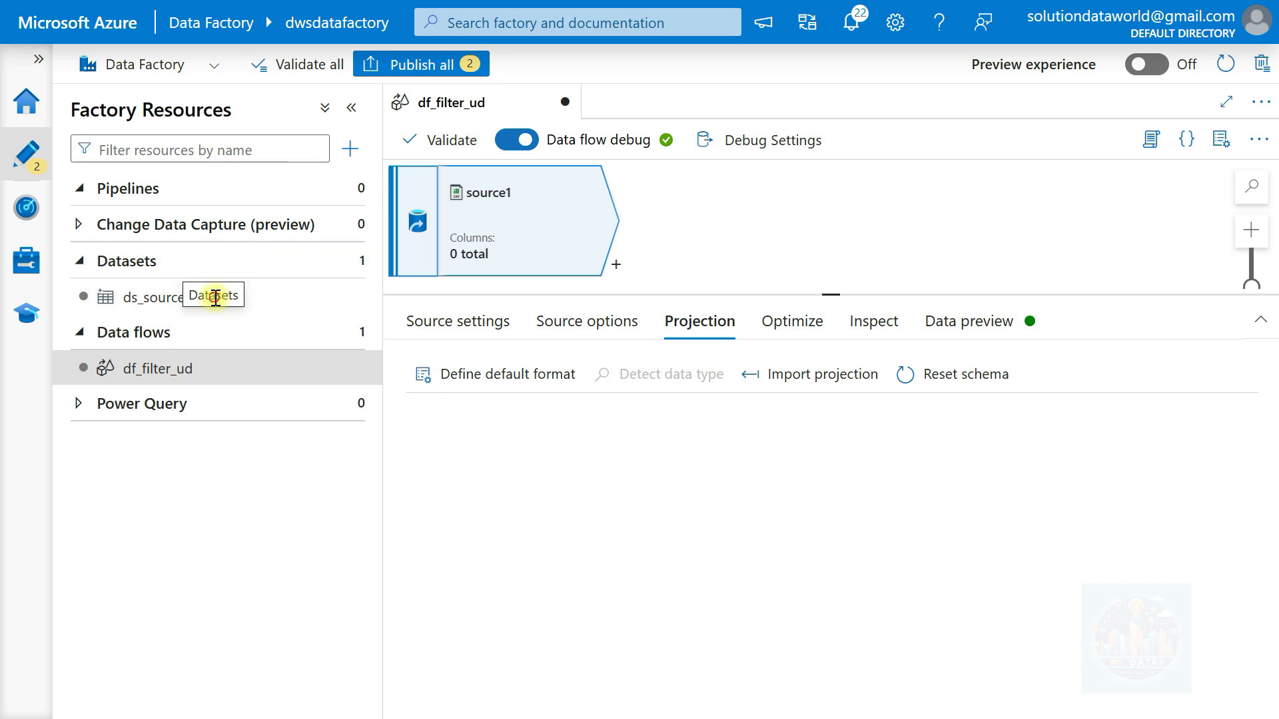
# - Open ds_sourcedataset and import its schema from the connection/store
pyautogui.click(151, 310)
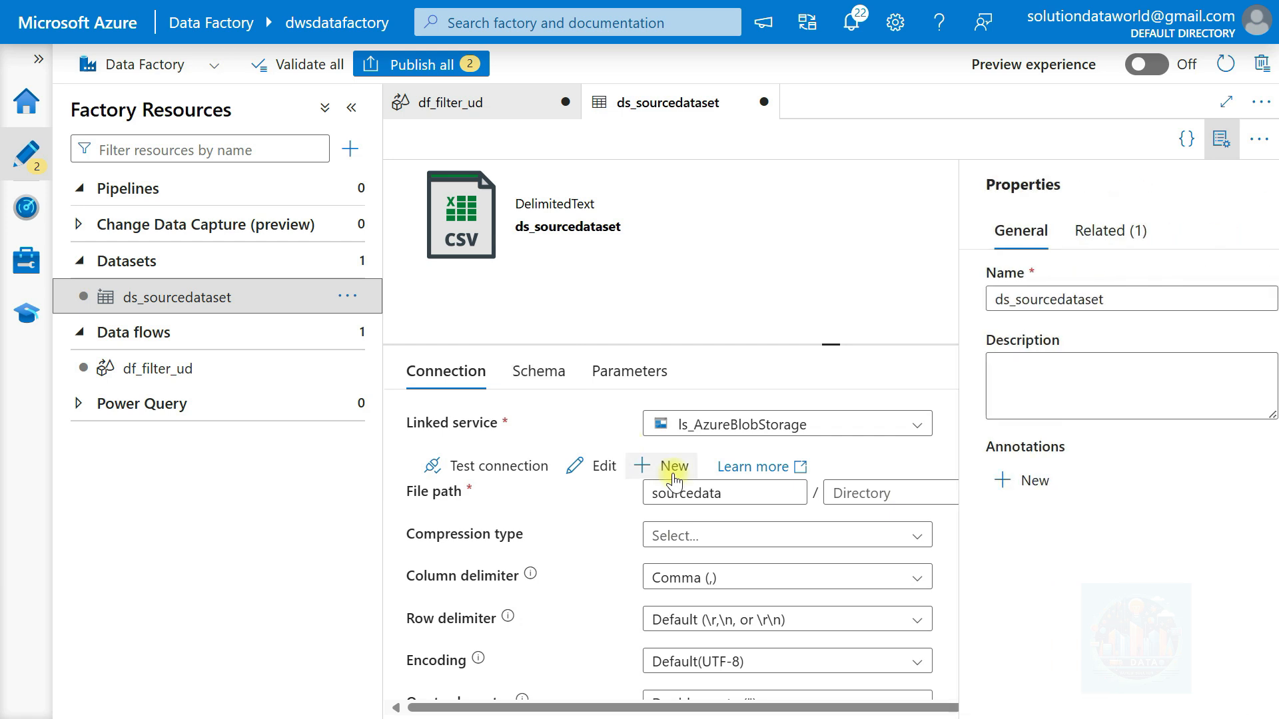
pyautogui.click(553, 386)
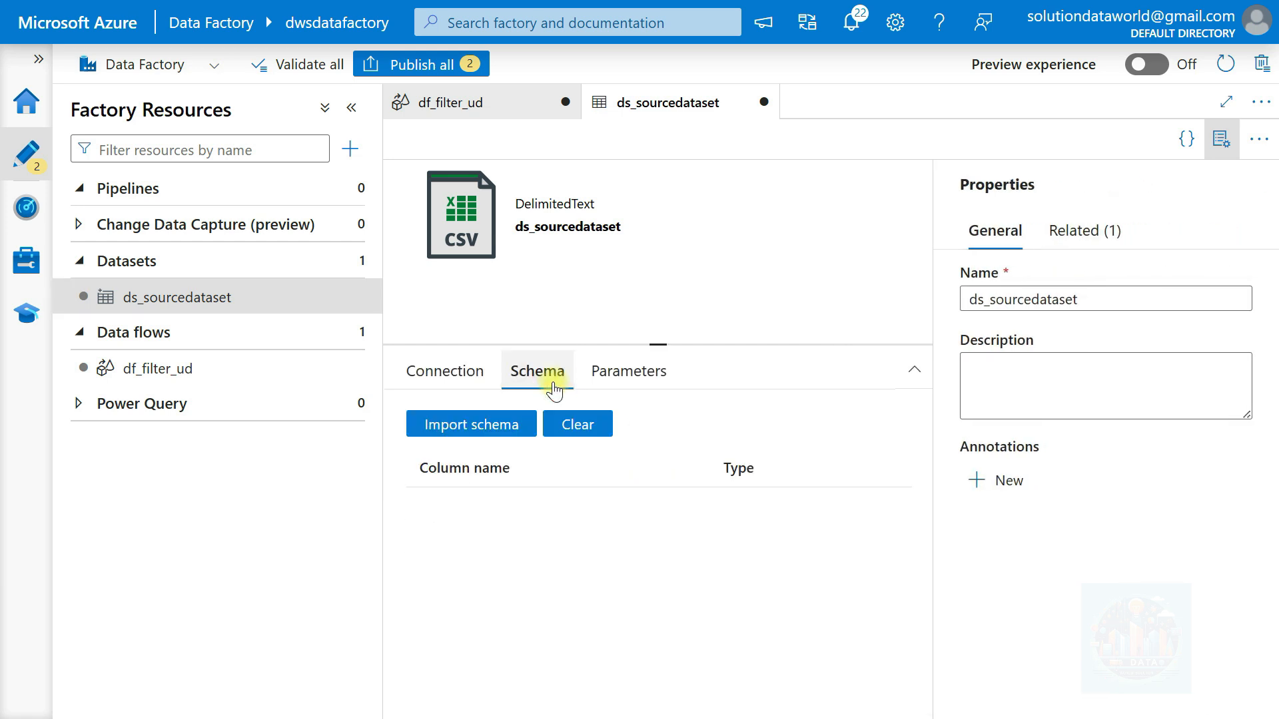
pyautogui.click(498, 424)
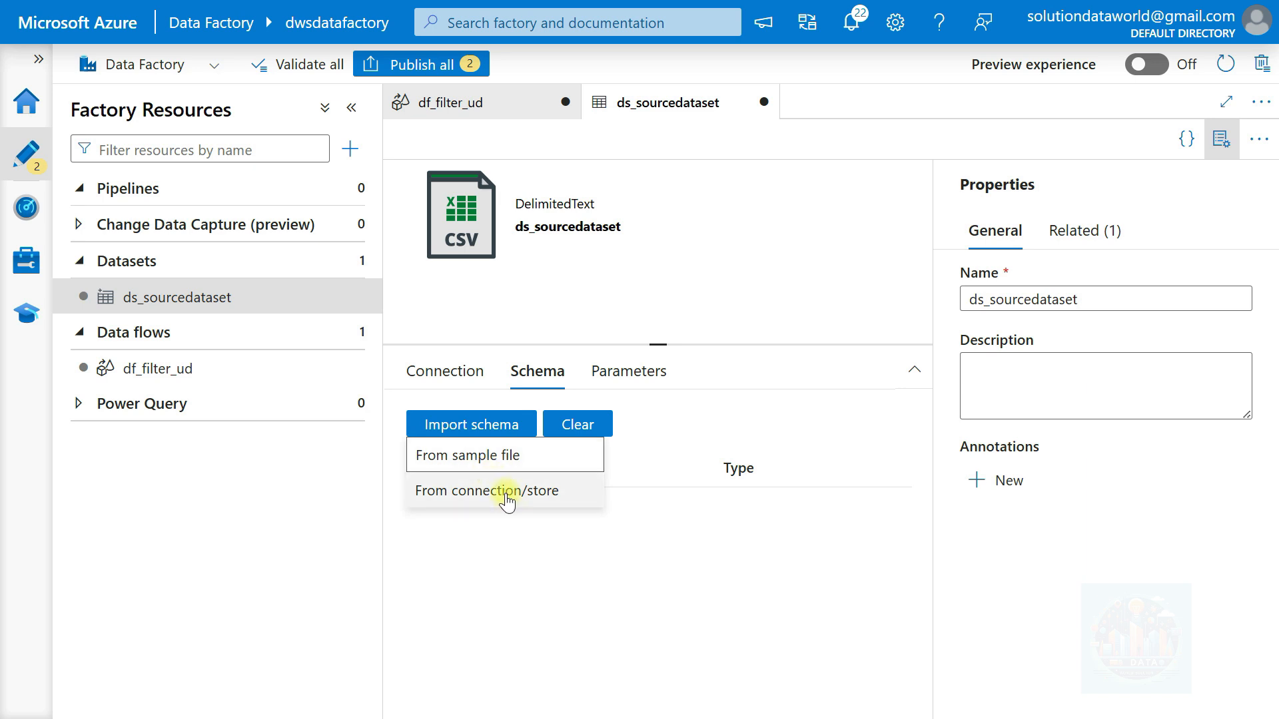
pyautogui.click(506, 491)
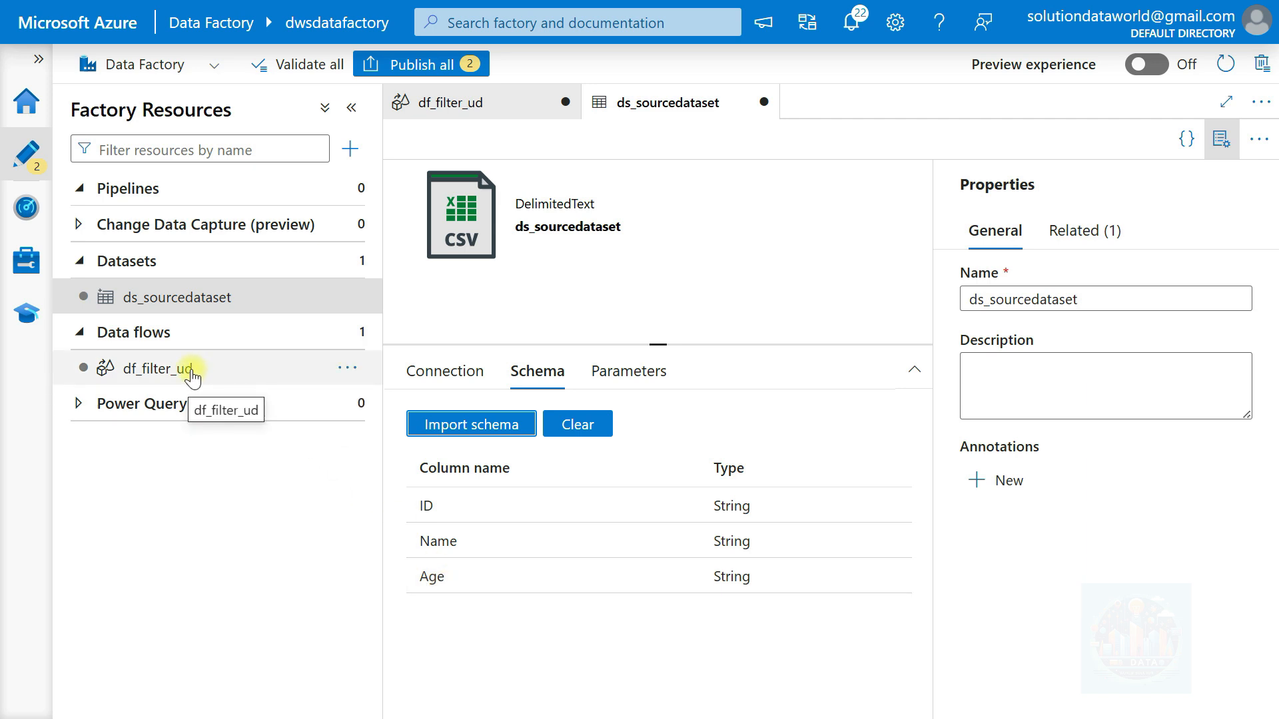
# - Return to df_filter_ud, check source1's projection, partitioning and columns, and refresh its data preview
pyautogui.click(181, 369)
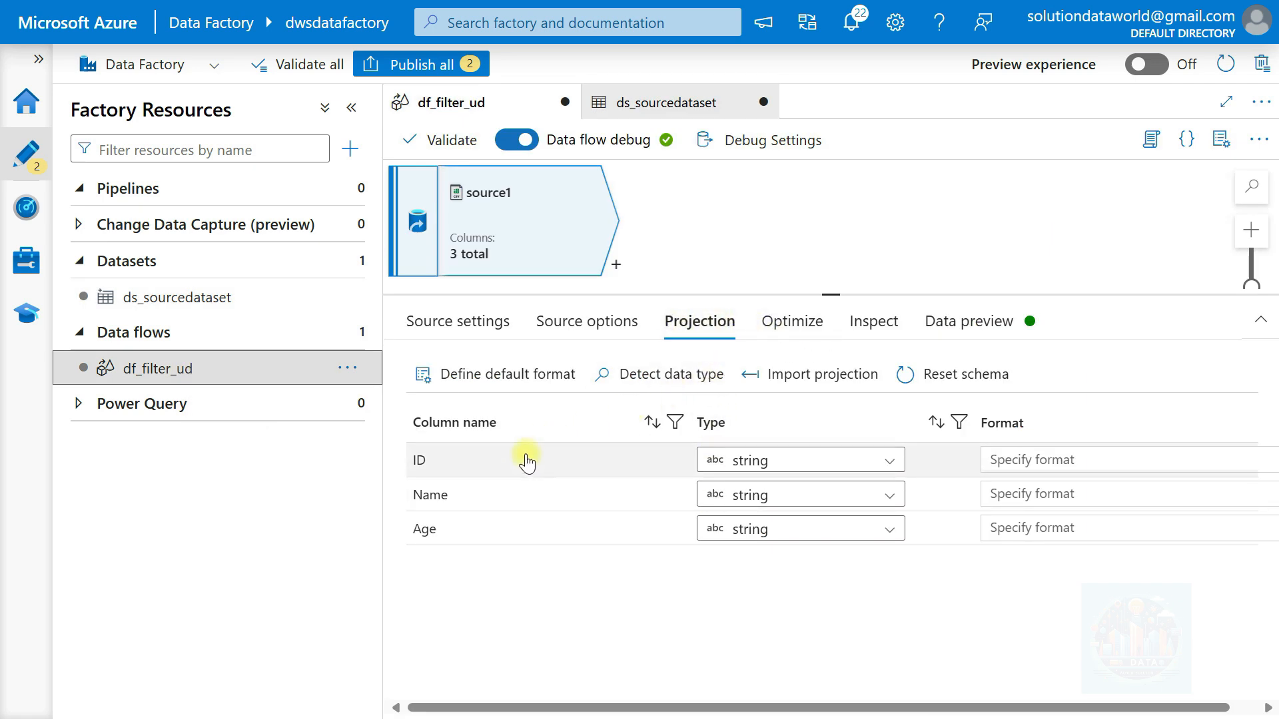
pyautogui.click(793, 322)
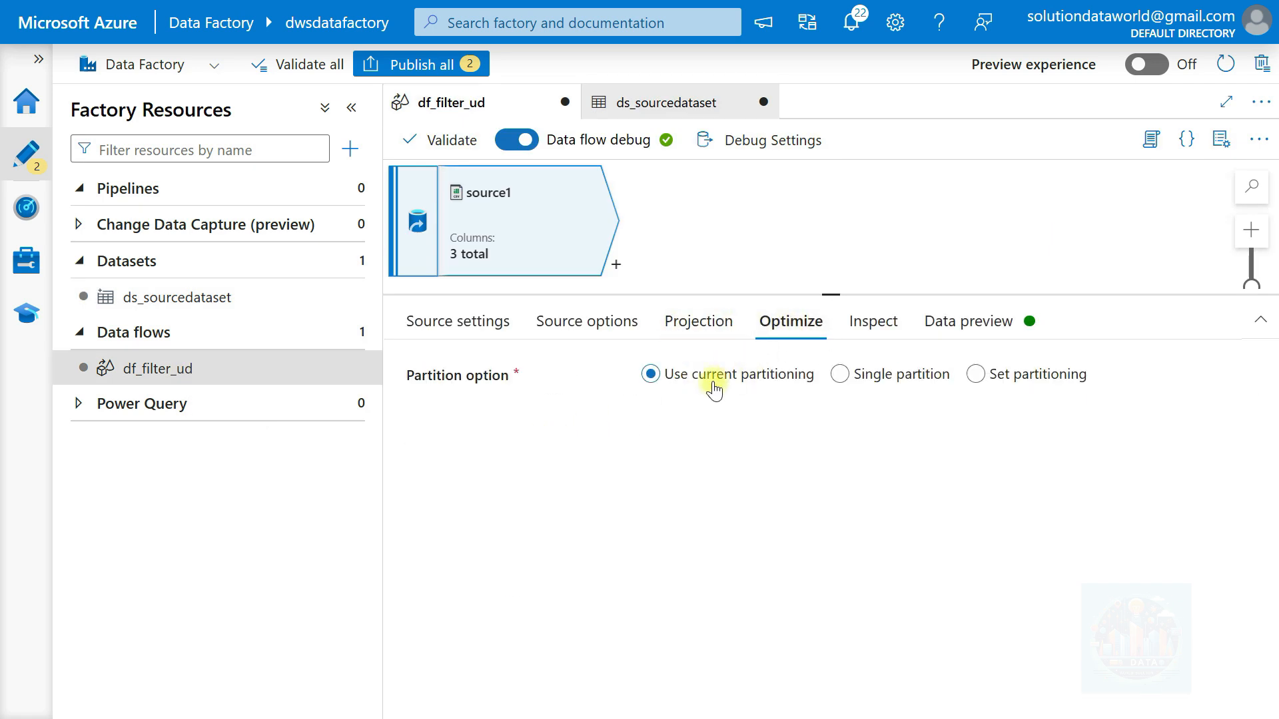
pyautogui.click(898, 327)
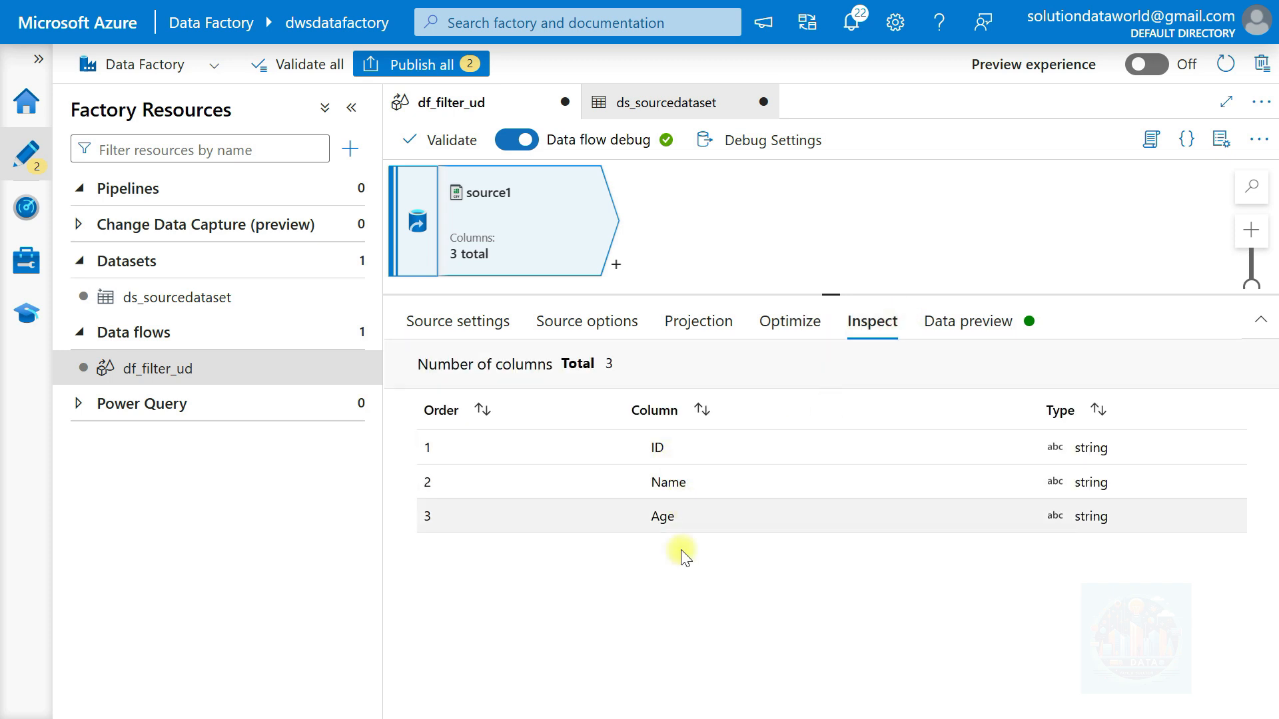
pyautogui.click(949, 326)
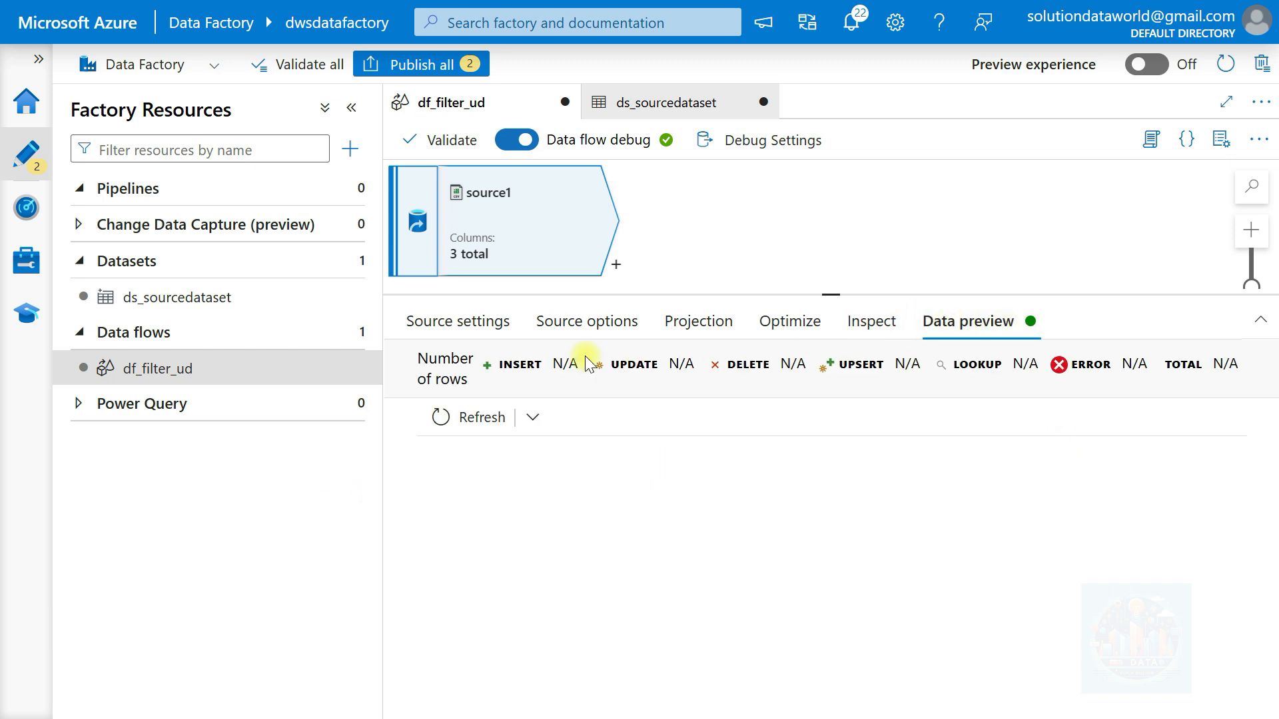
pyautogui.click(482, 418)
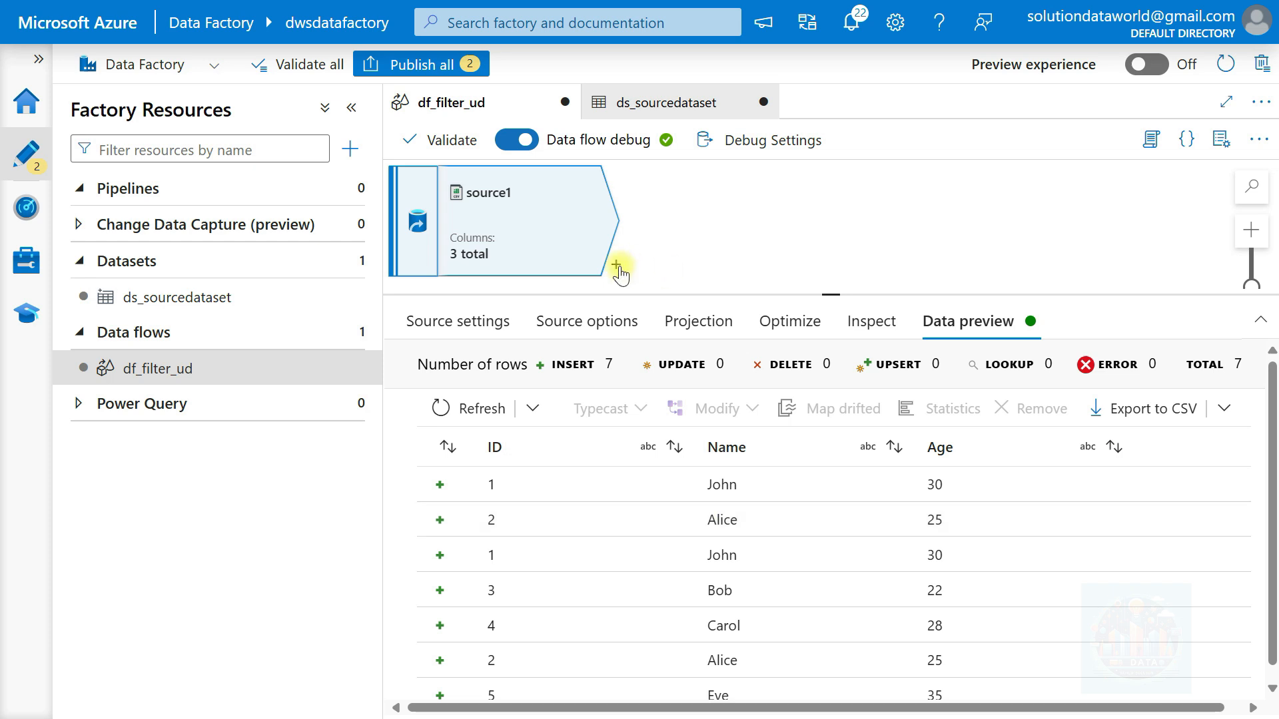
# - Enlarge the data flow canvas and add an Aggregate transformation after source1
pyautogui.moveTo(823, 291); pyautogui.dragTo(828, 395)
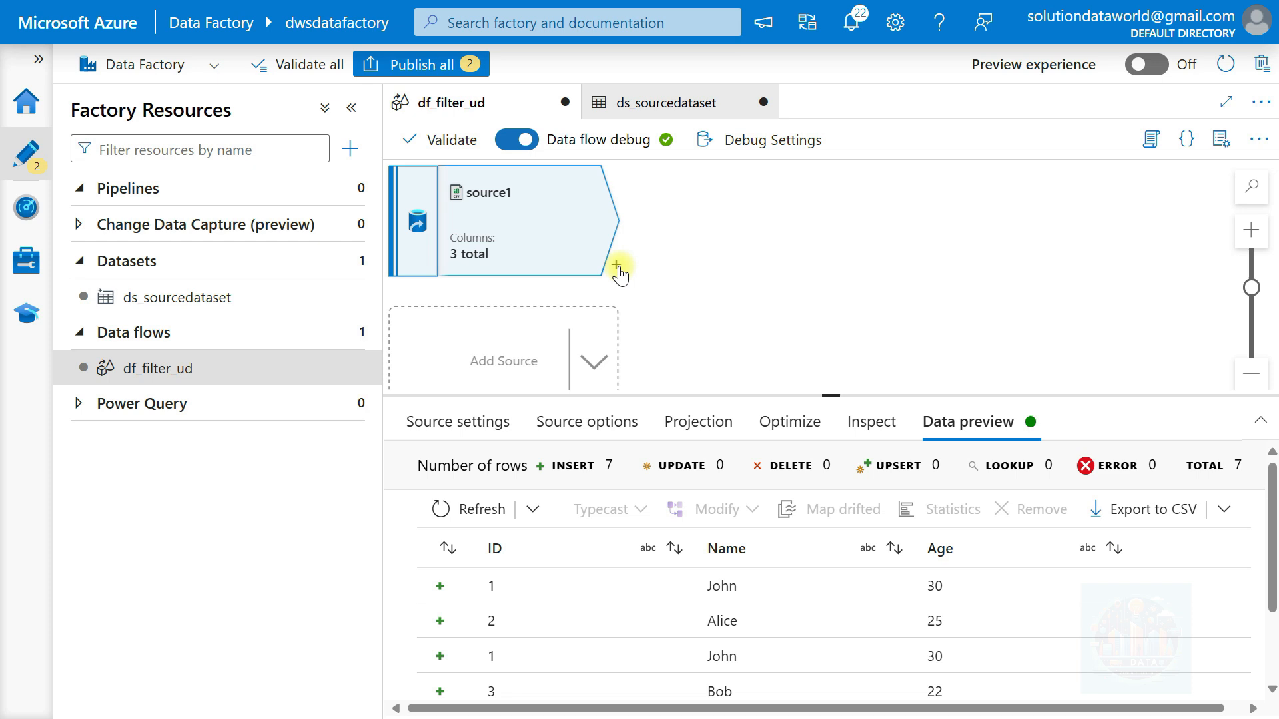
pyautogui.click(617, 266)
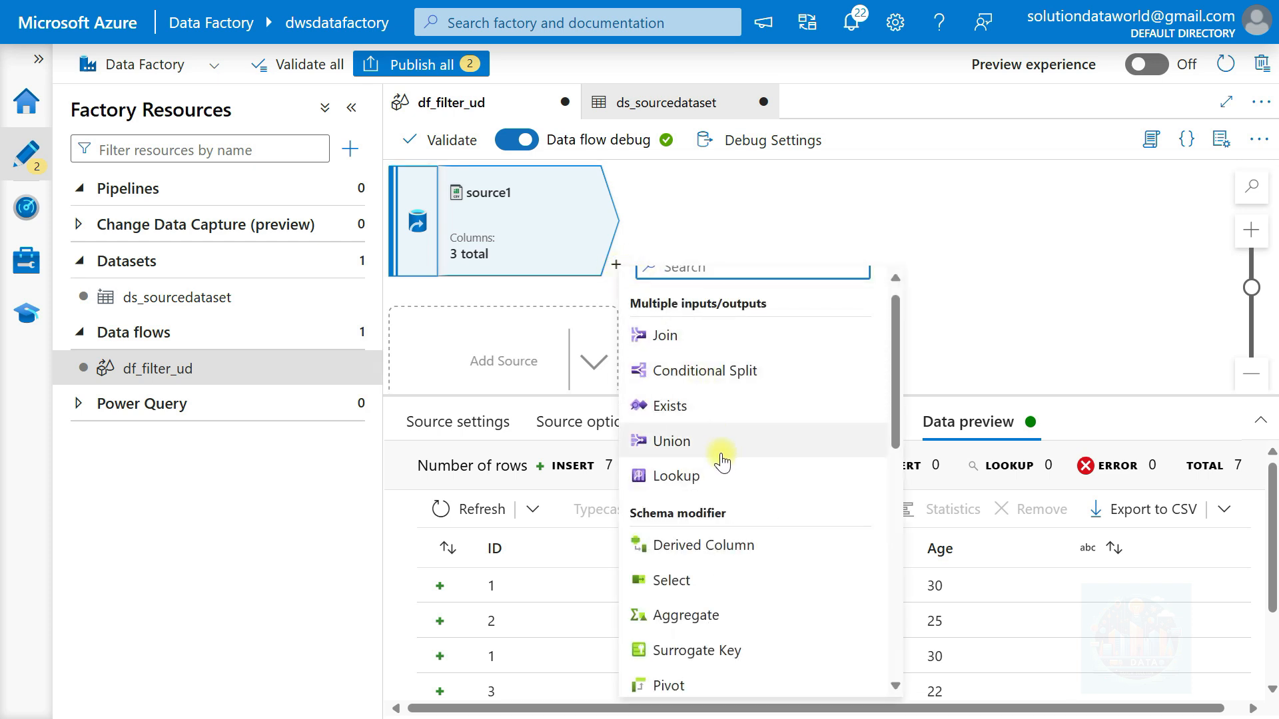
pyautogui.scroll(-1, 724, 465)
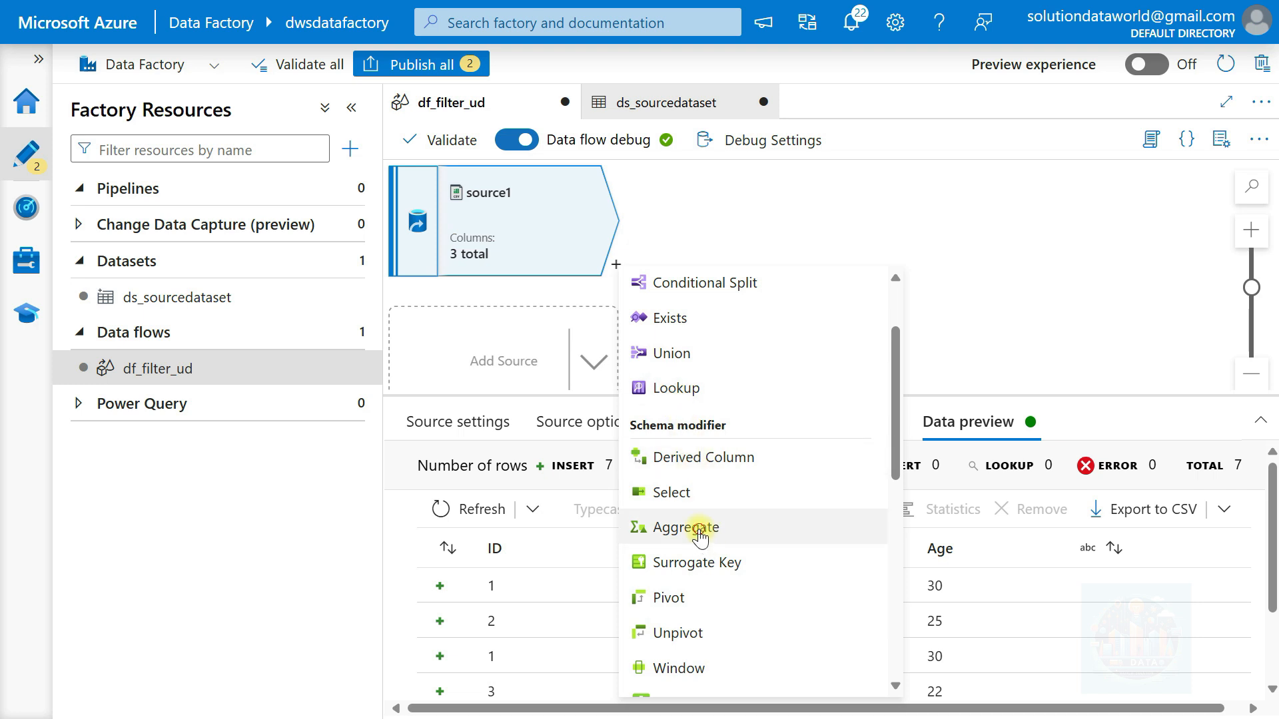
pyautogui.click(698, 536)
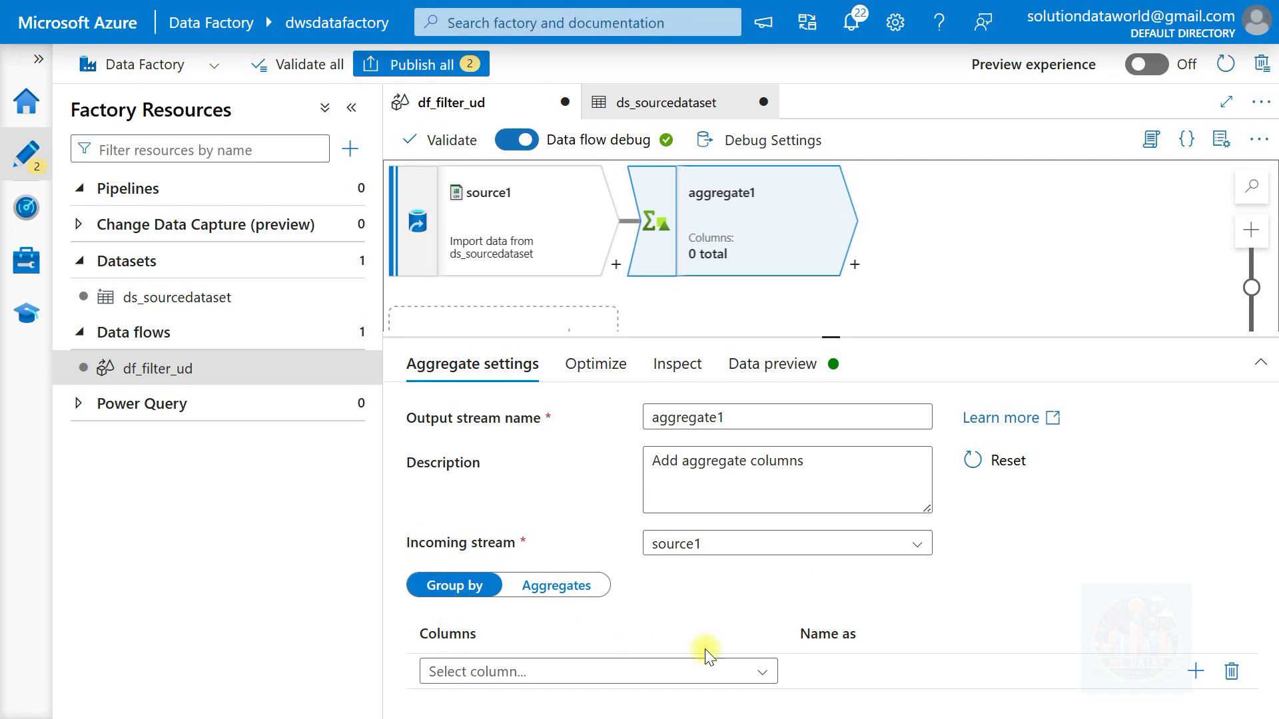
# - Group the aggregate1 transformation by the columns ID, Name and Age
pyautogui.click(760, 671)
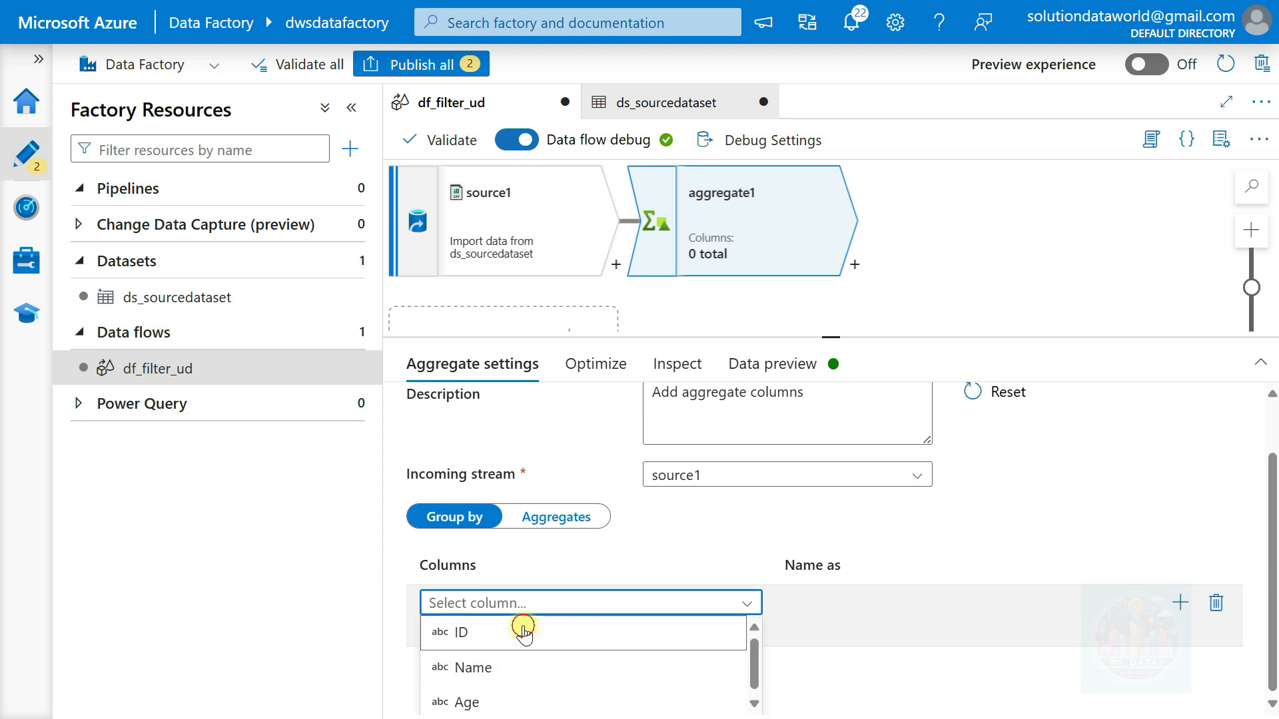
pyautogui.click(525, 634)
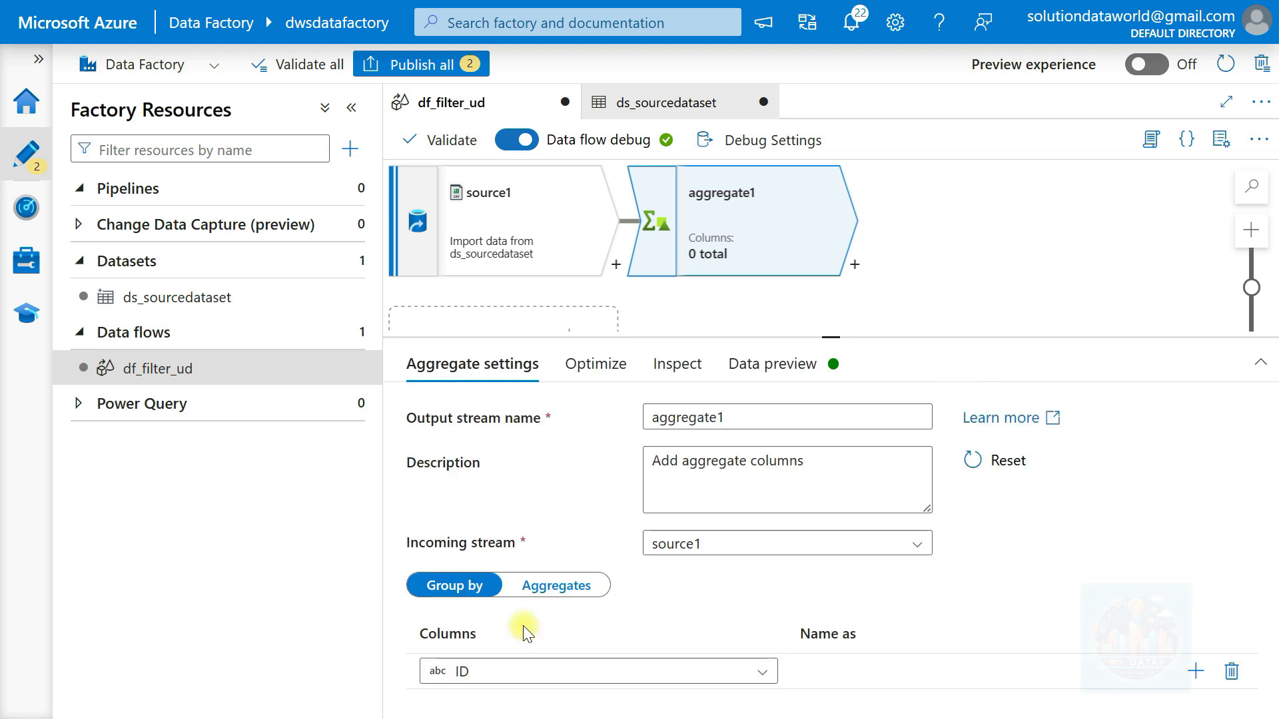
pyautogui.click(1195, 672)
pyautogui.click(1181, 671)
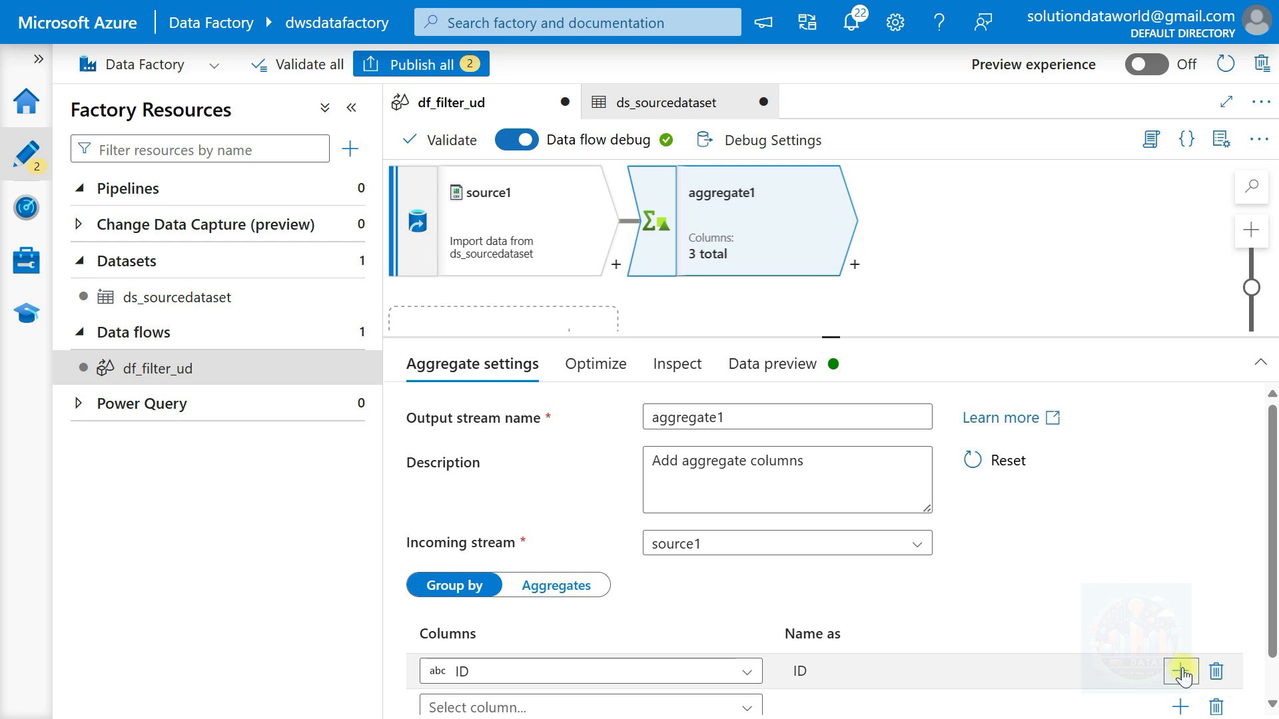
pyautogui.scroll(-1, 1182, 676)
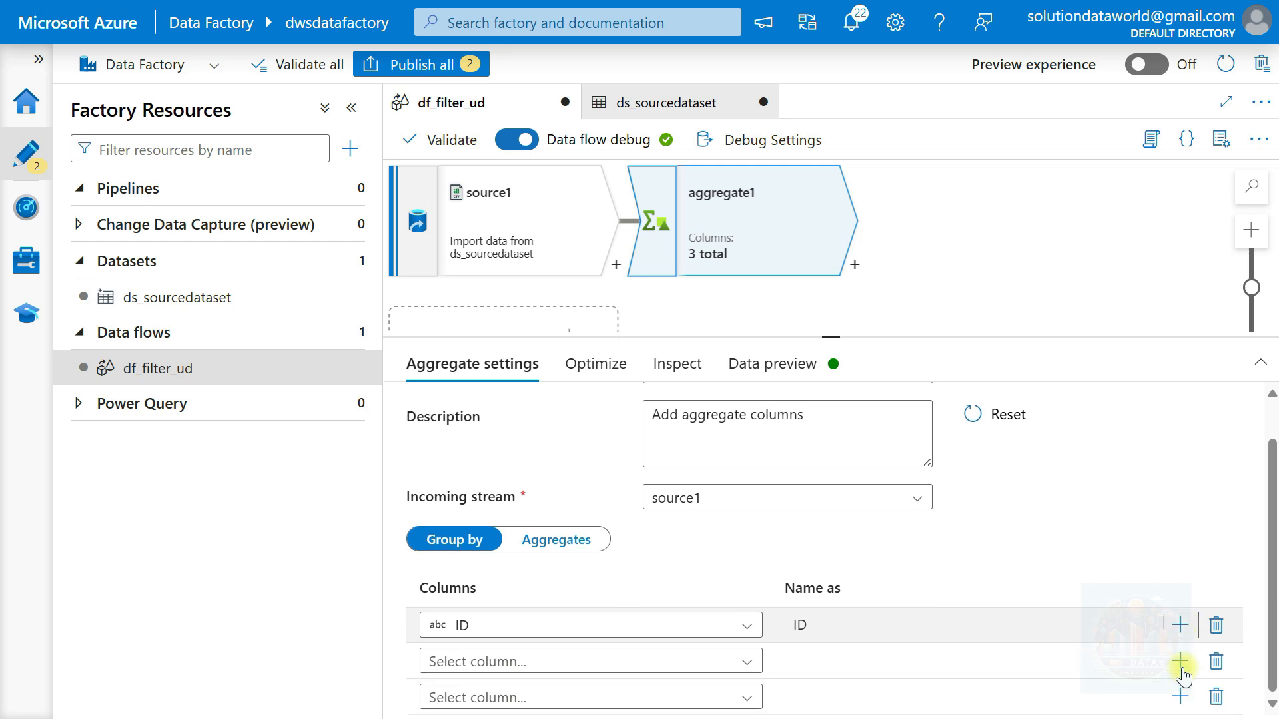
pyautogui.click(694, 662)
pyautogui.scroll(-2, 586, 689)
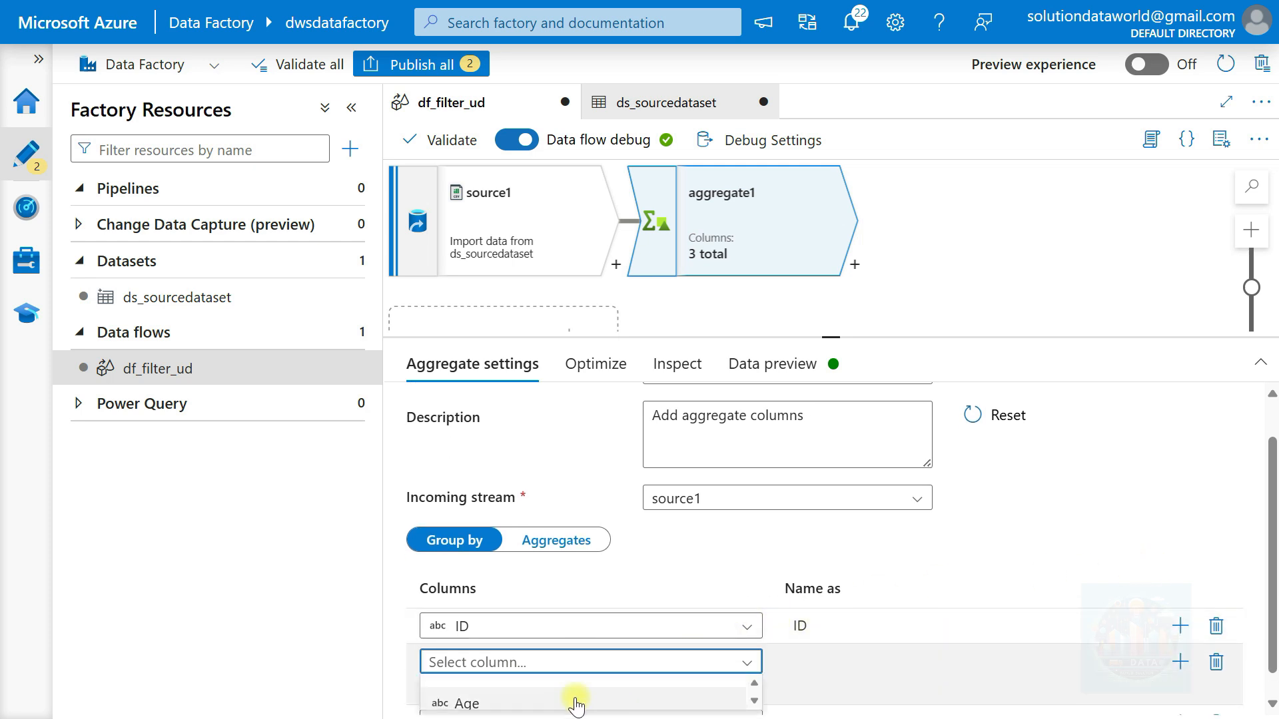
pyautogui.click(532, 686)
pyautogui.click(539, 673)
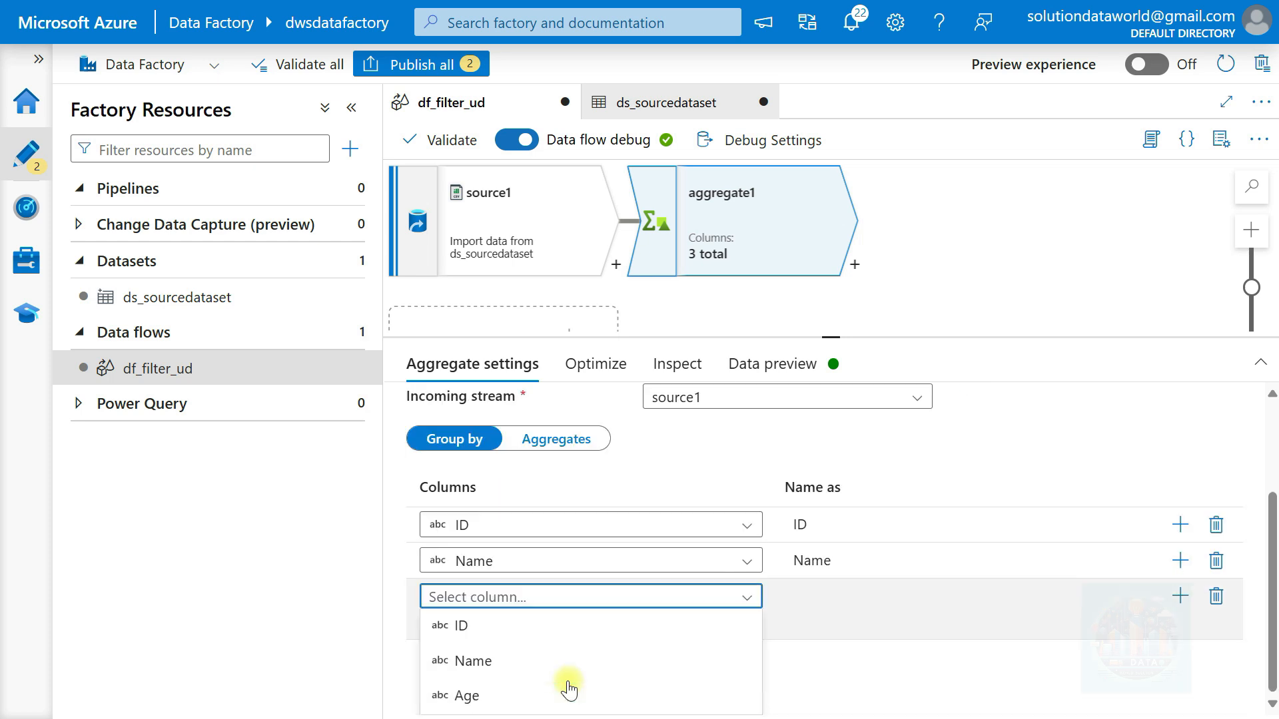
pyautogui.click(515, 693)
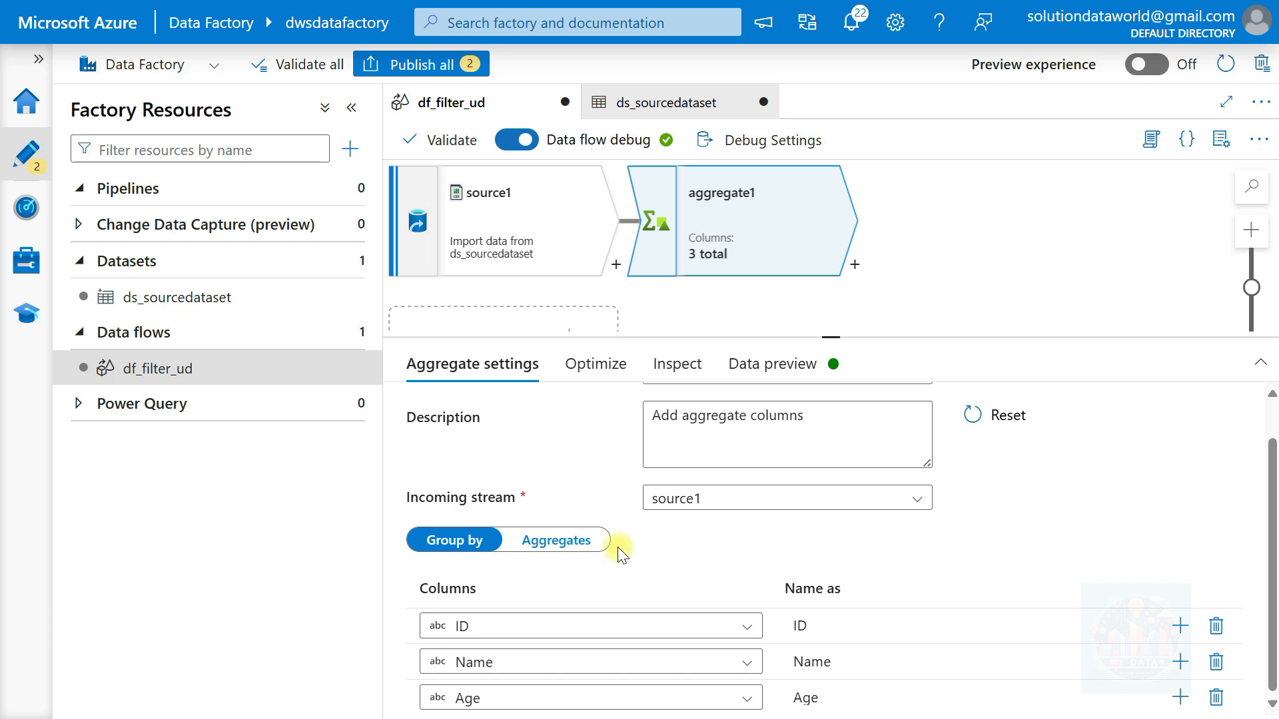
# - Add an aggregate column named countrow with the expression count(ID) to aggregate1 and save it
pyautogui.click(551, 540)
pyautogui.scroll(-1, 702, 556)
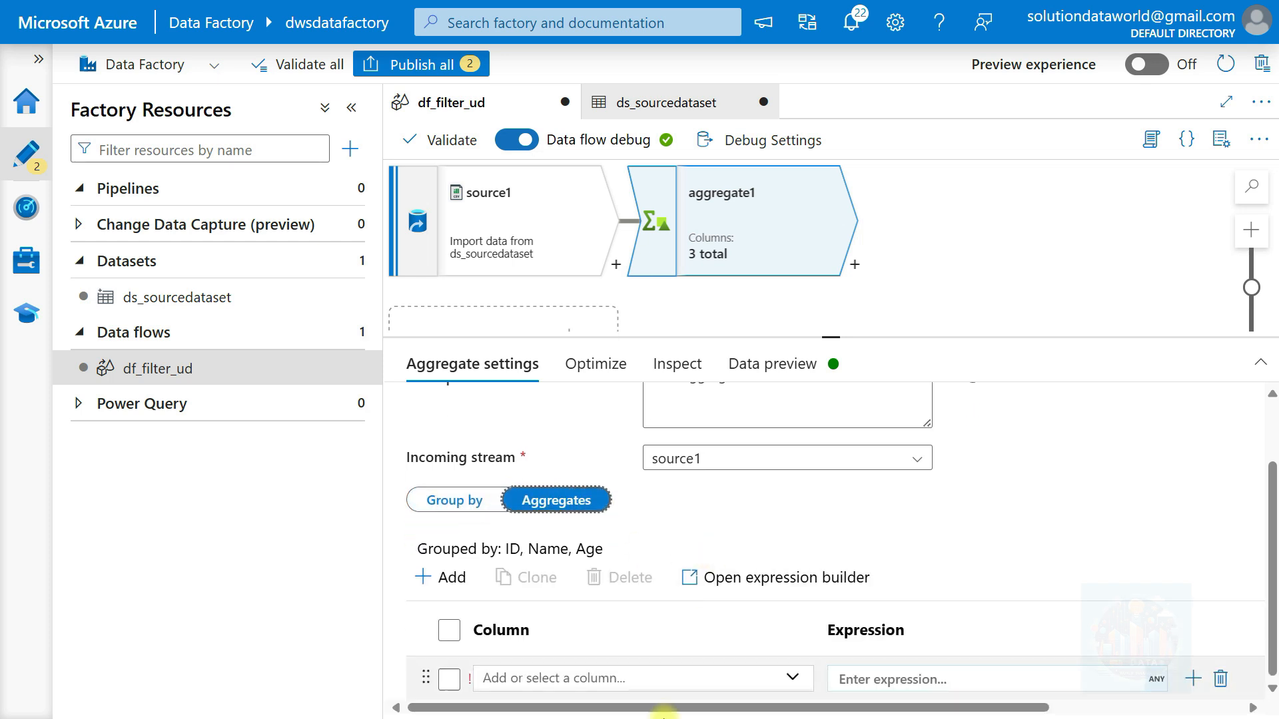
pyautogui.click(563, 678)
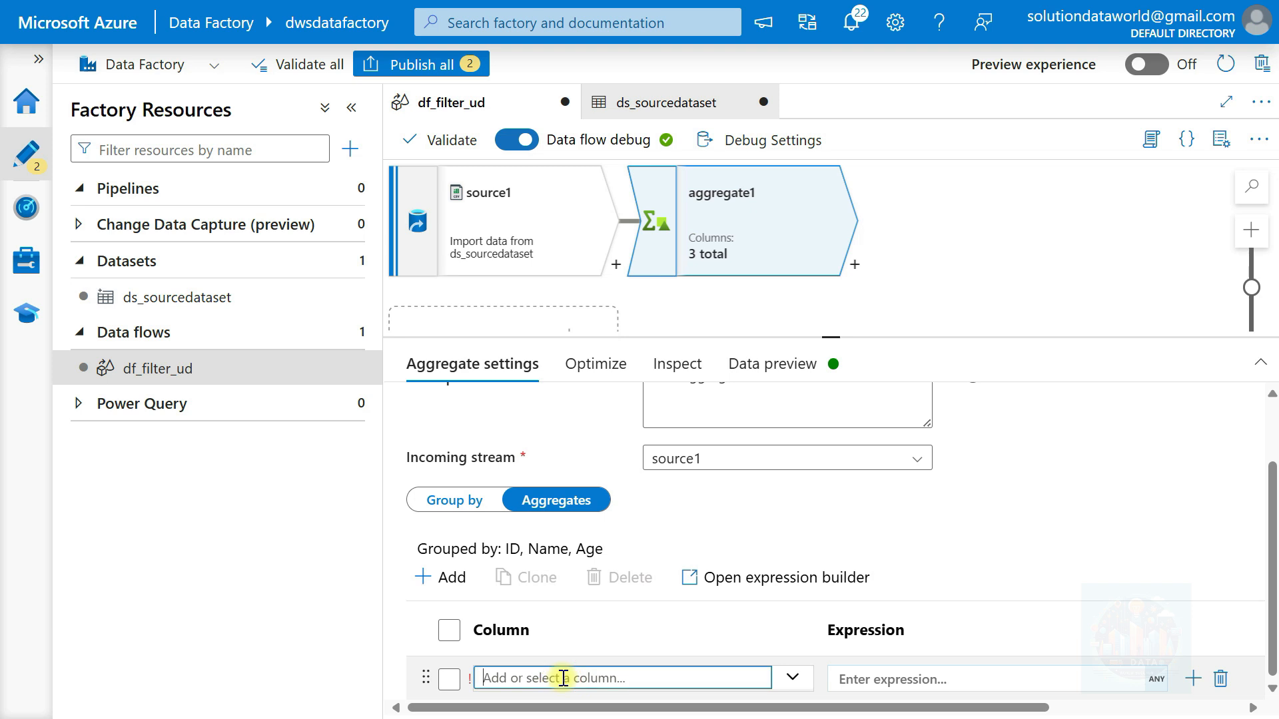
pyautogui.write('countrow')
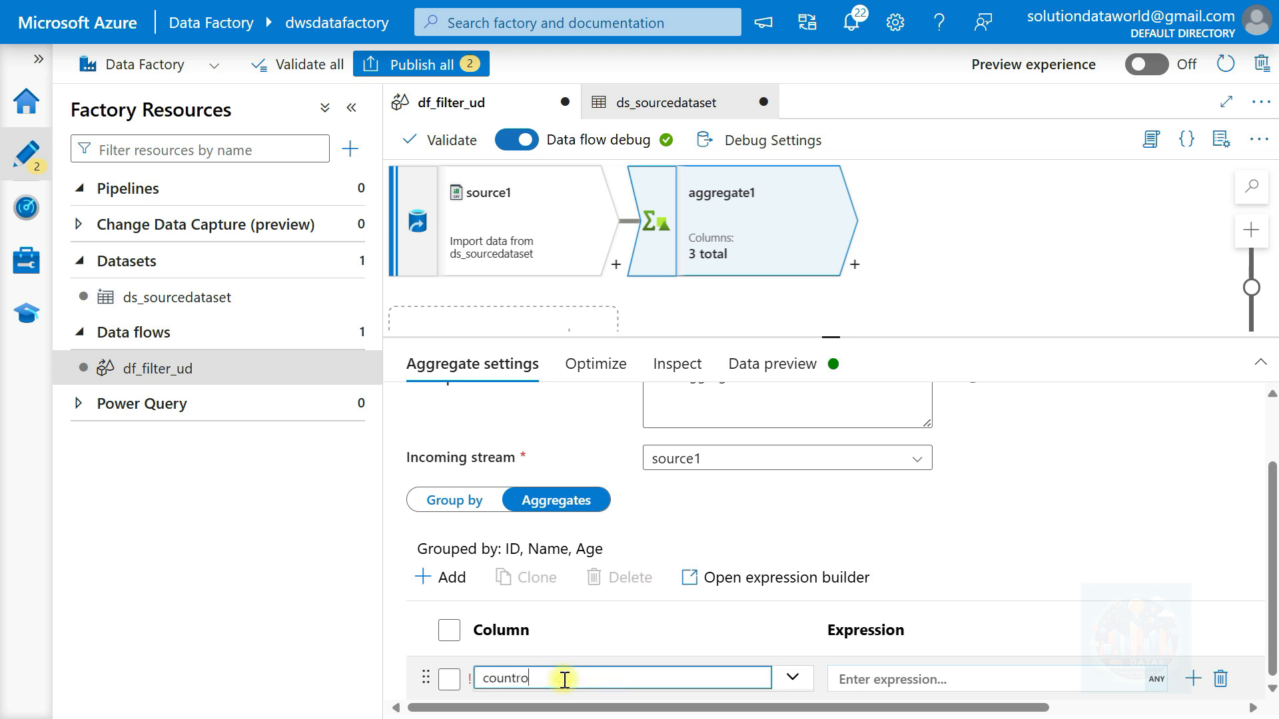
pyautogui.click(1163, 676)
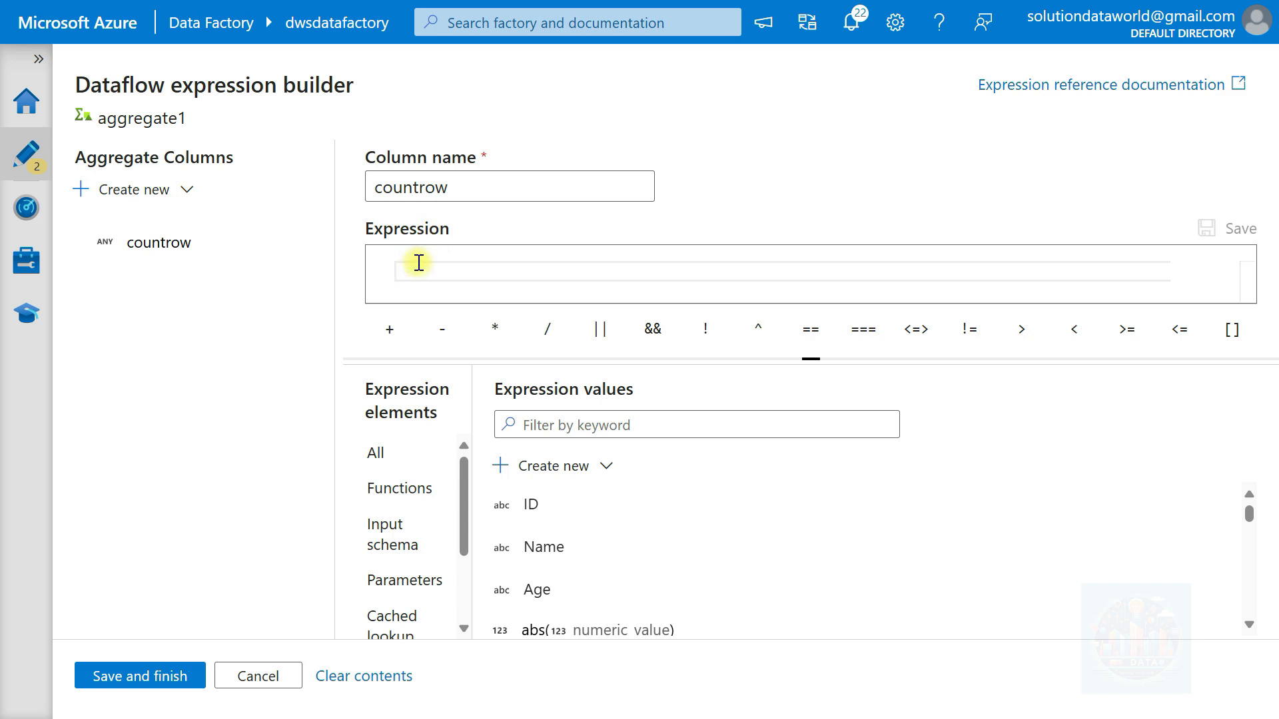
pyautogui.write('count')
pyautogui.press('Tab')
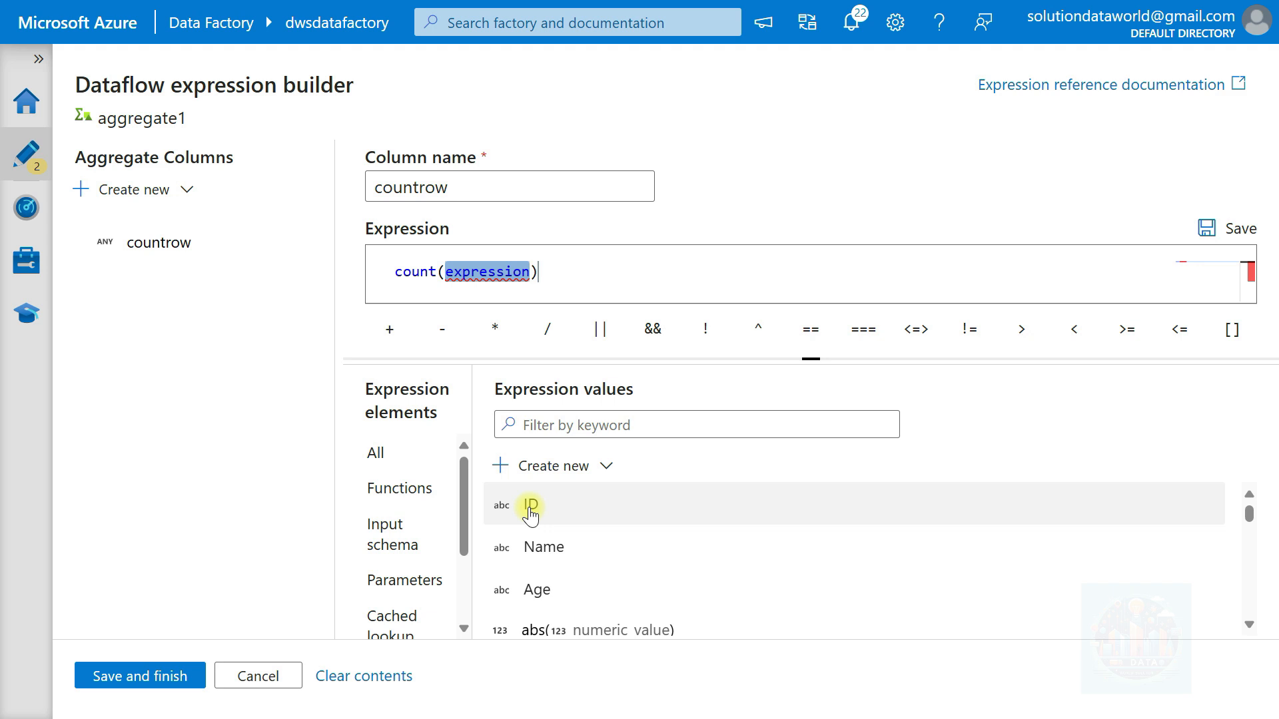
pyautogui.moveTo(475, 270)
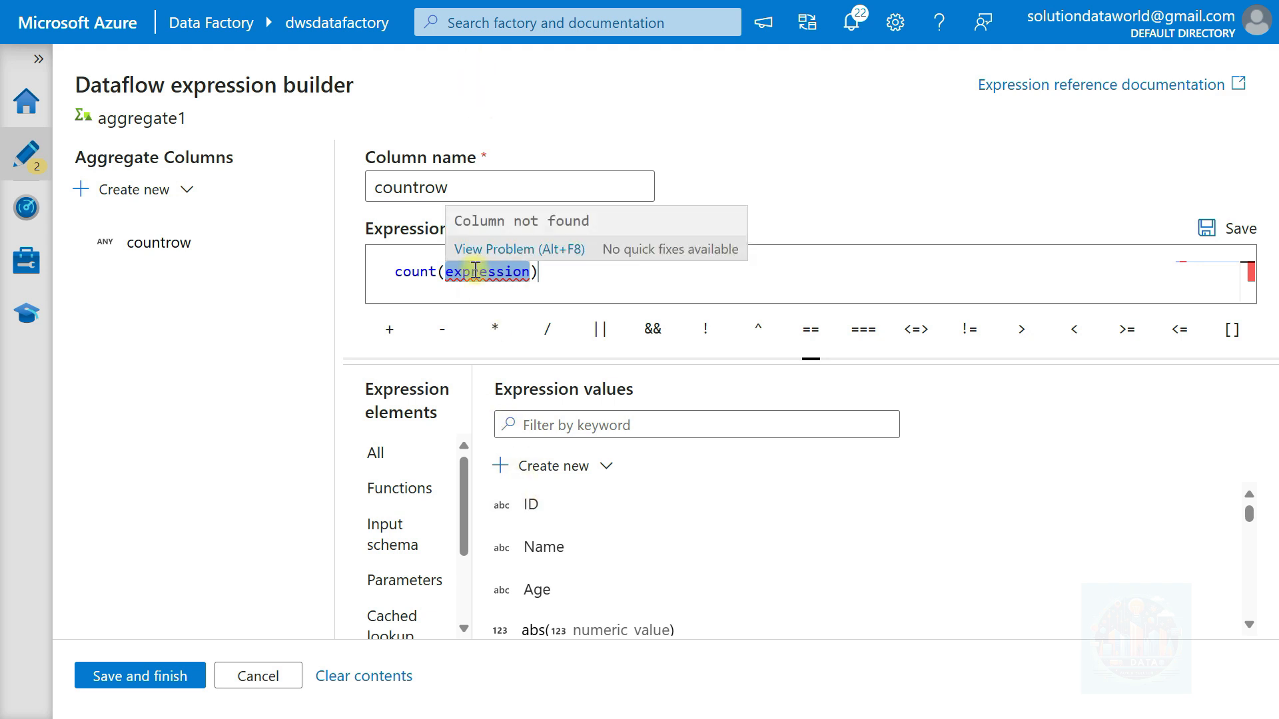
pyautogui.click(528, 505)
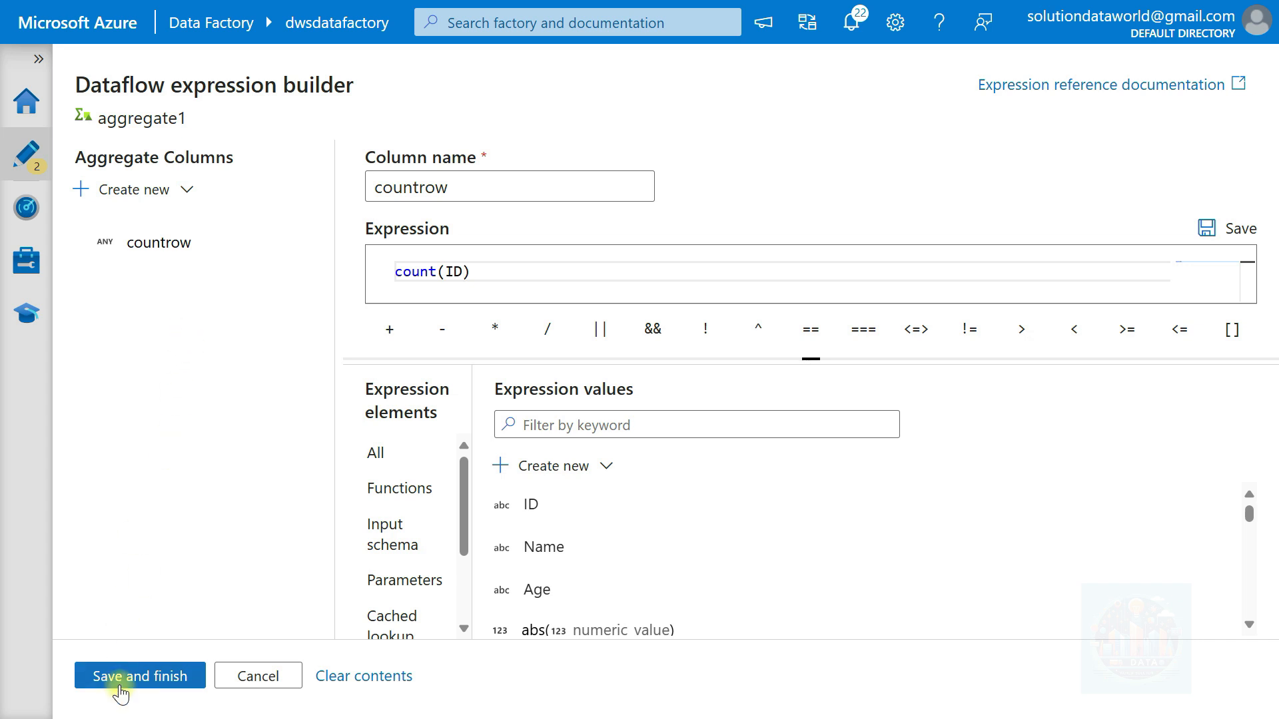
pyautogui.click(143, 677)
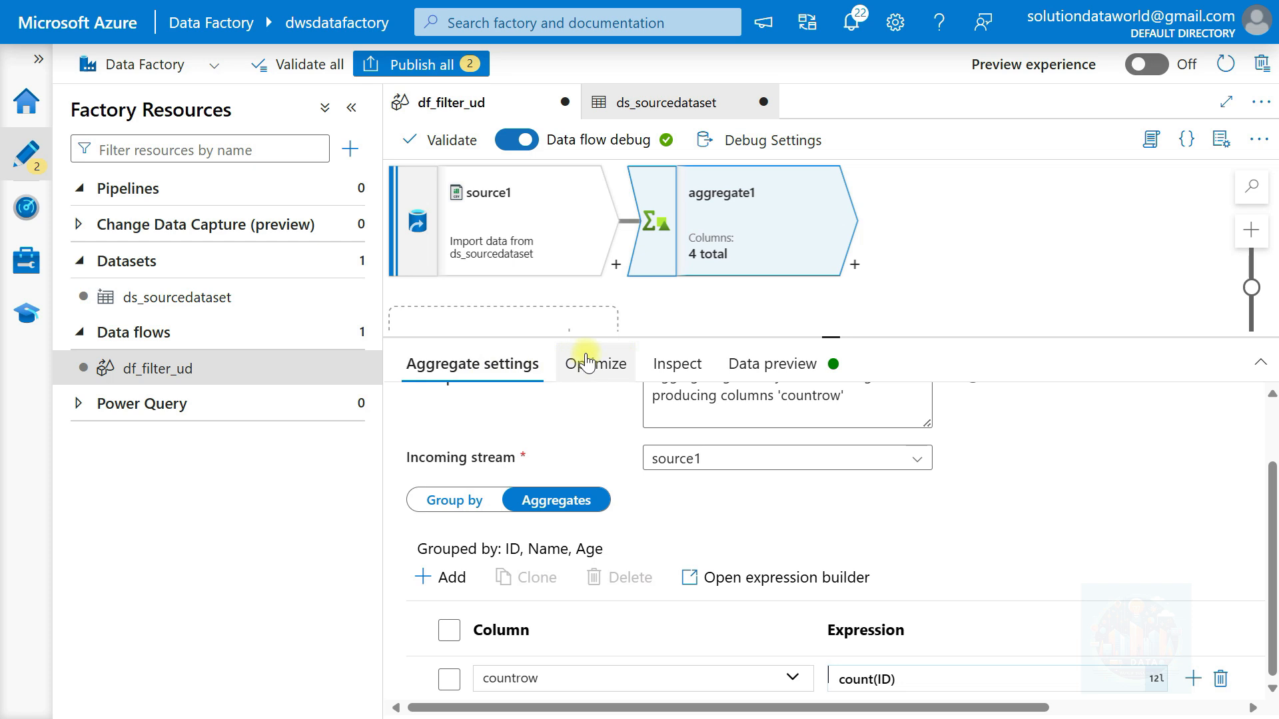
# - Check aggregate1's partitioning and output columns, and refresh its data preview
pyautogui.click(598, 364)
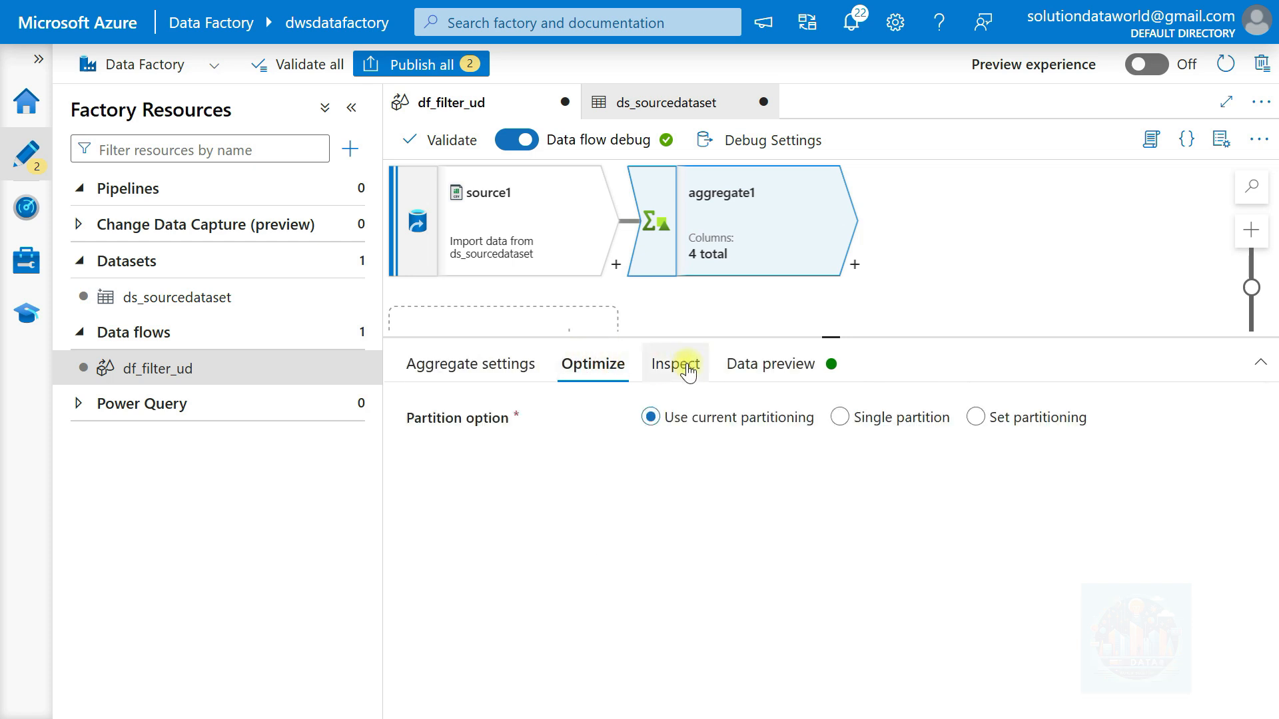
pyautogui.click(687, 370)
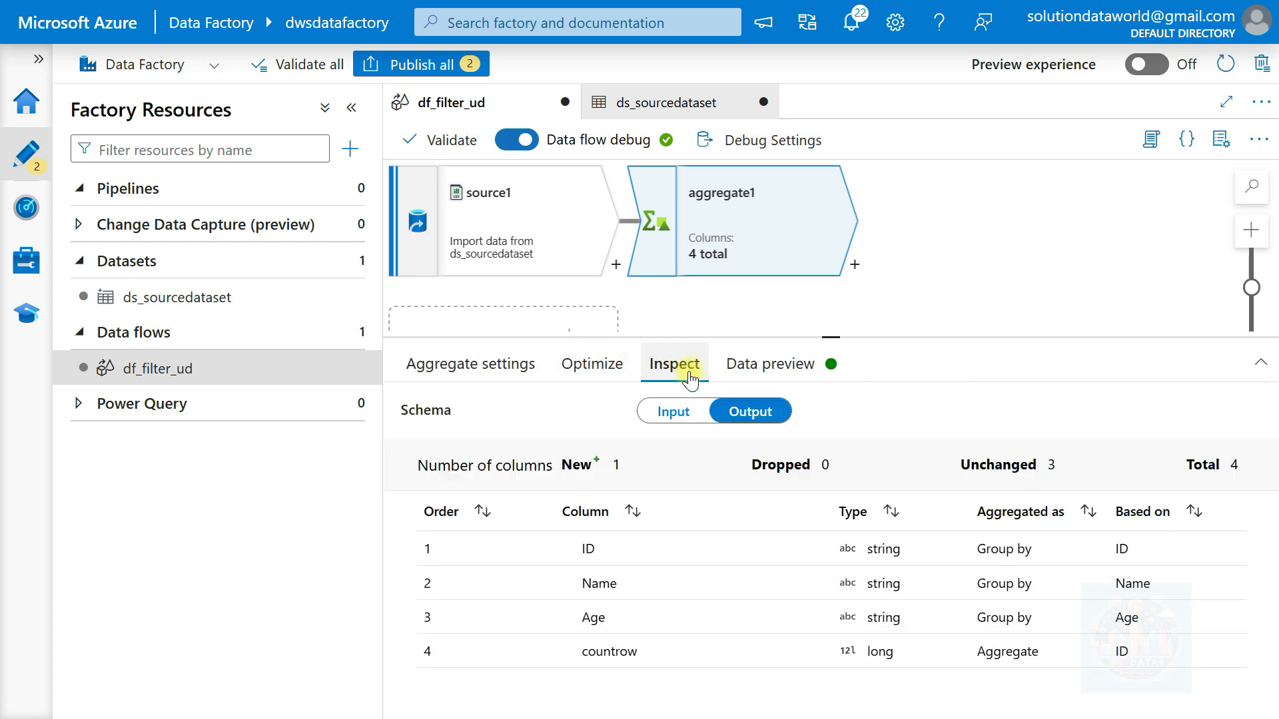
pyautogui.scroll(-2, 736, 599)
pyautogui.scroll(2, 736, 599)
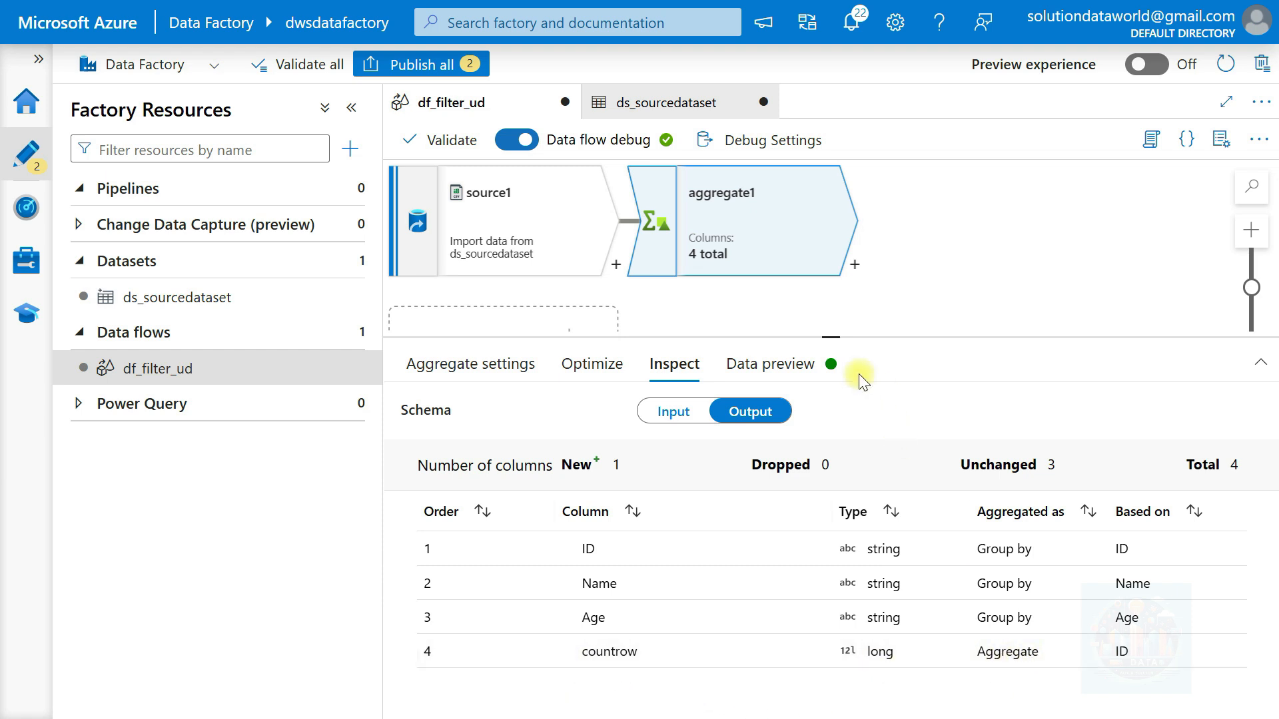
pyautogui.click(809, 364)
pyautogui.click(482, 463)
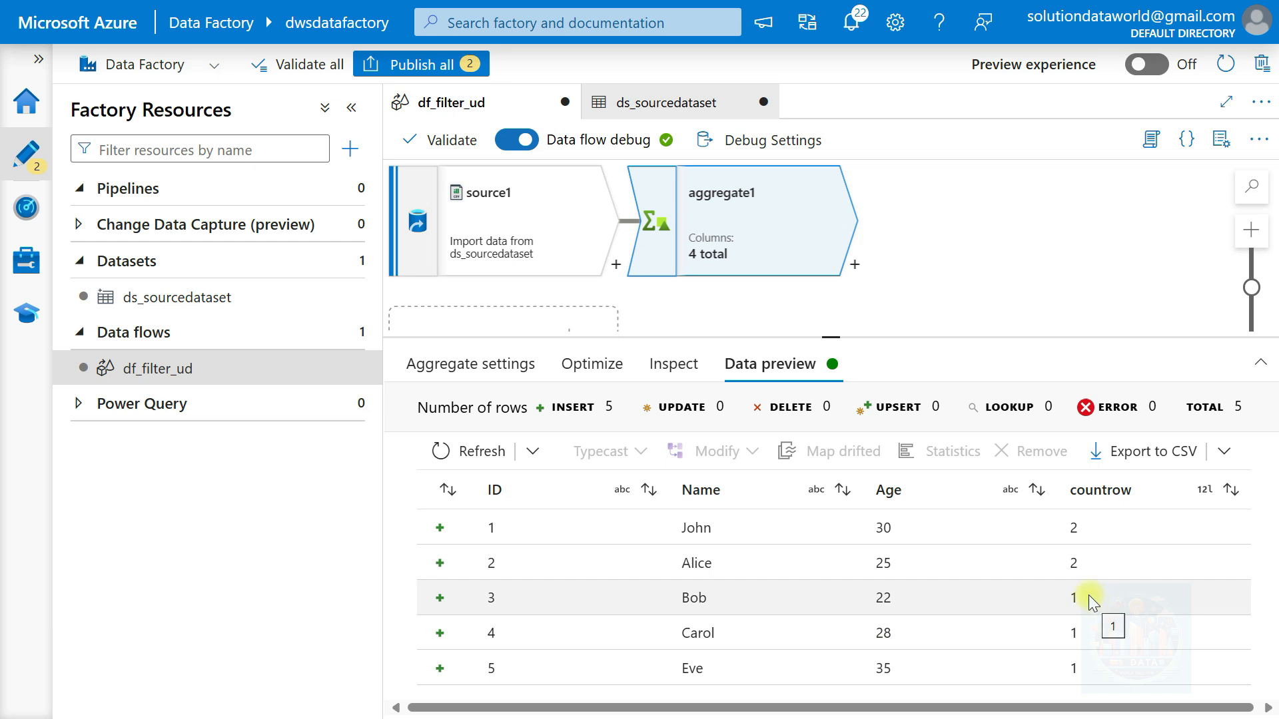
# - Add a Conditional Split transformation after aggregate1 and enlarge its settings area
pyautogui.click(855, 268)
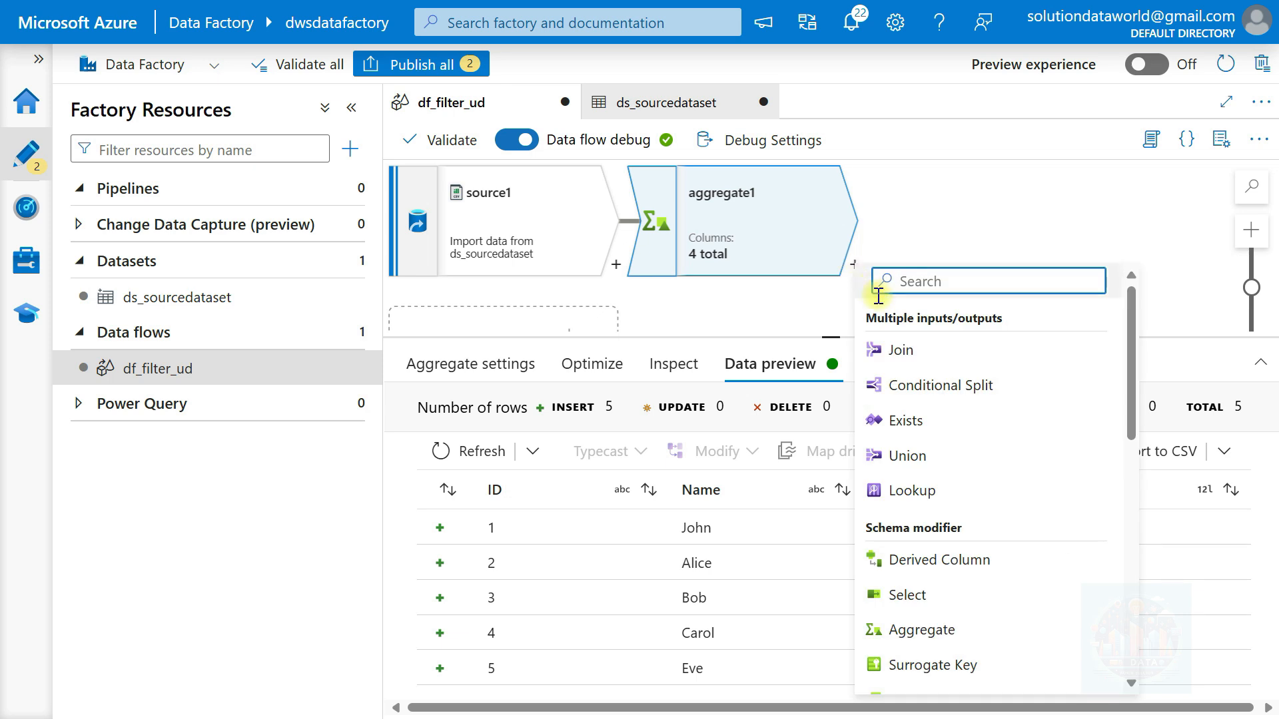
pyautogui.click(976, 386)
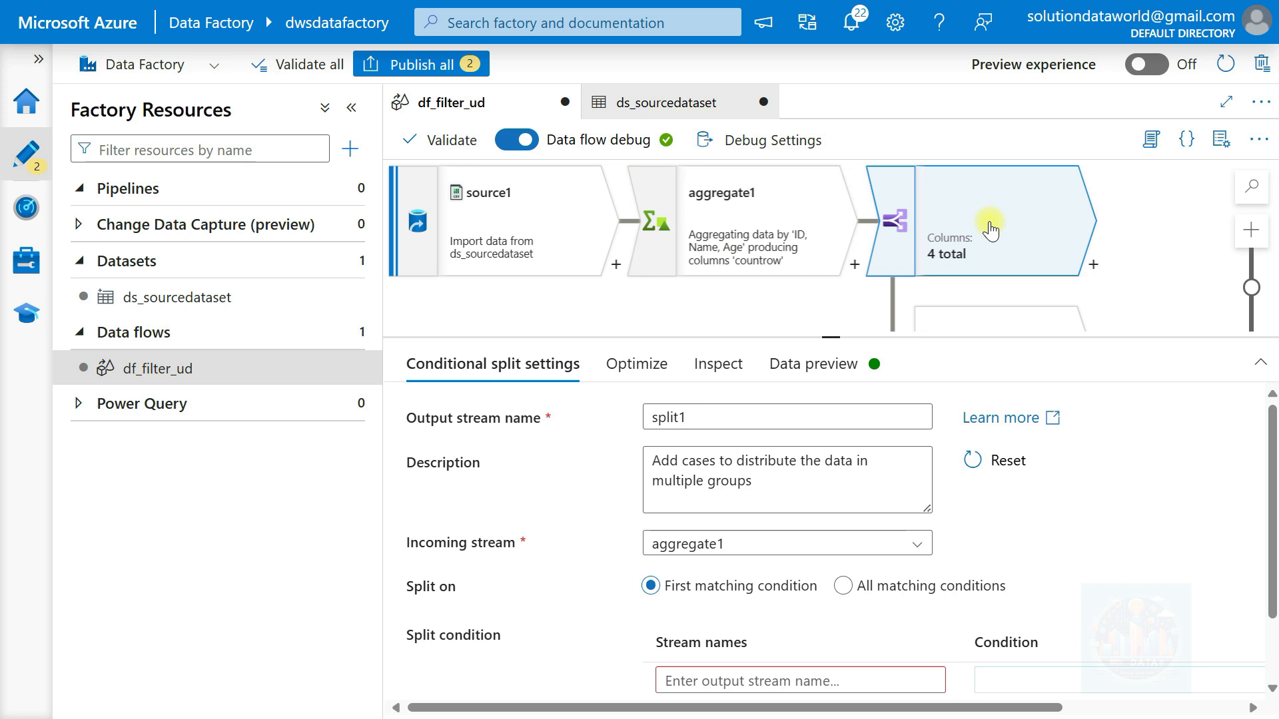
pyautogui.scroll(-1, 990, 229)
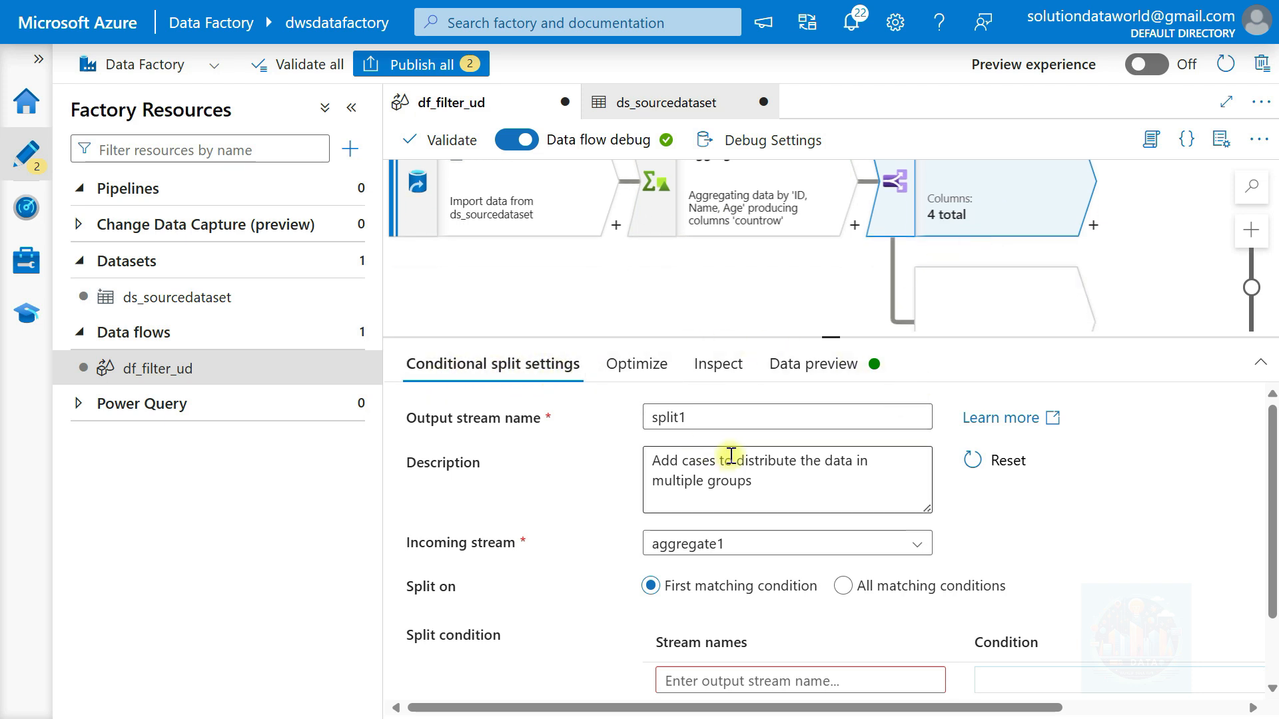
pyautogui.moveTo(830, 337); pyautogui.dragTo(836, 289)
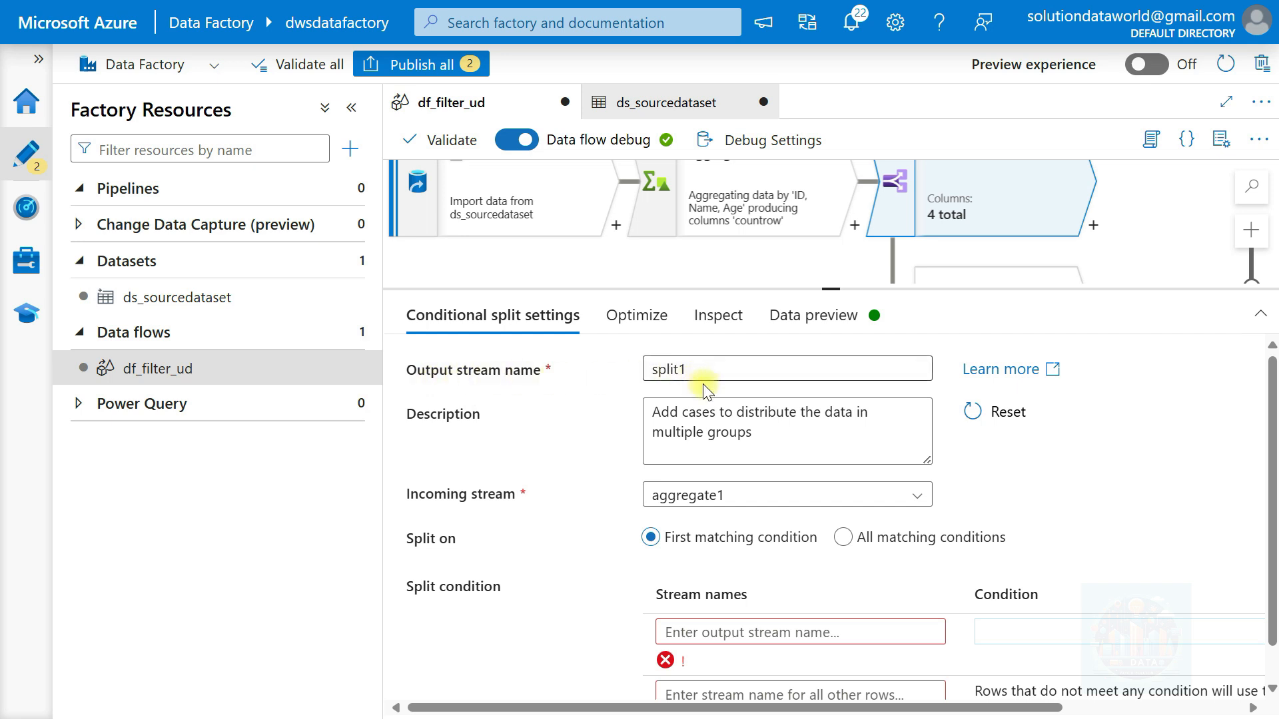
# - Name the first output stream of split1 Uniquerow
pyautogui.scroll(-1, 709, 493)
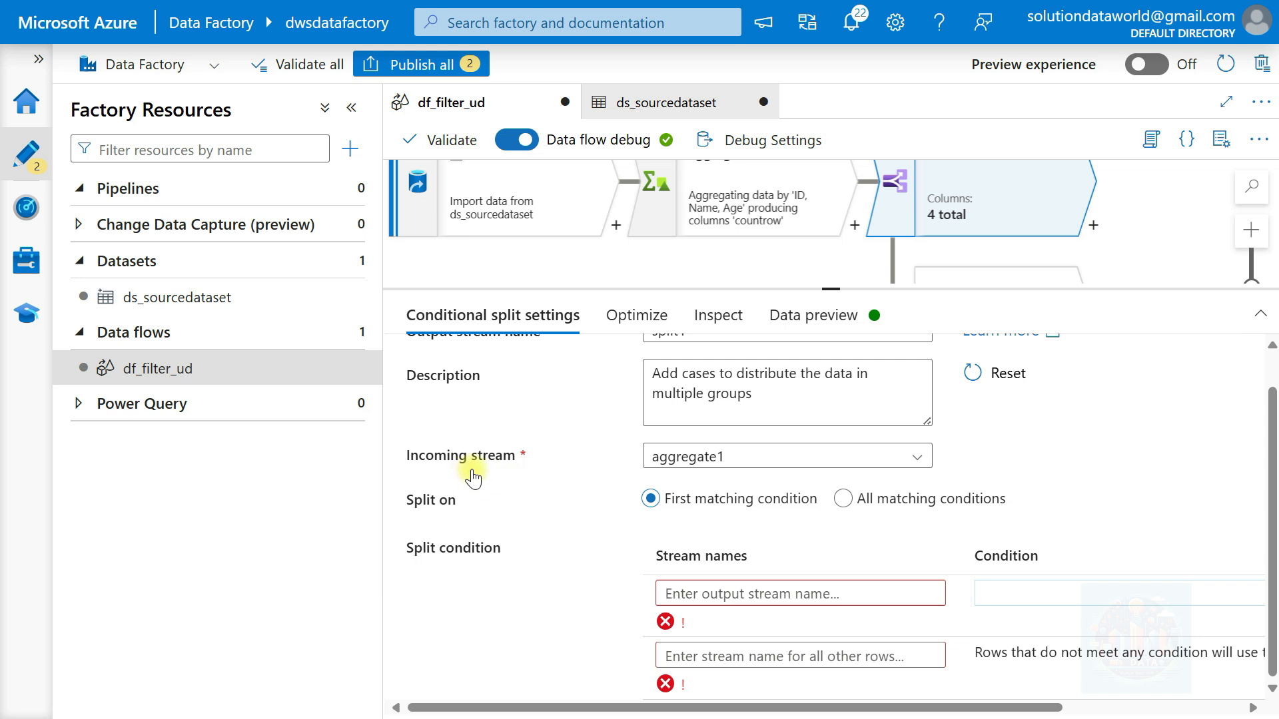
pyautogui.scroll(1, 745, 204)
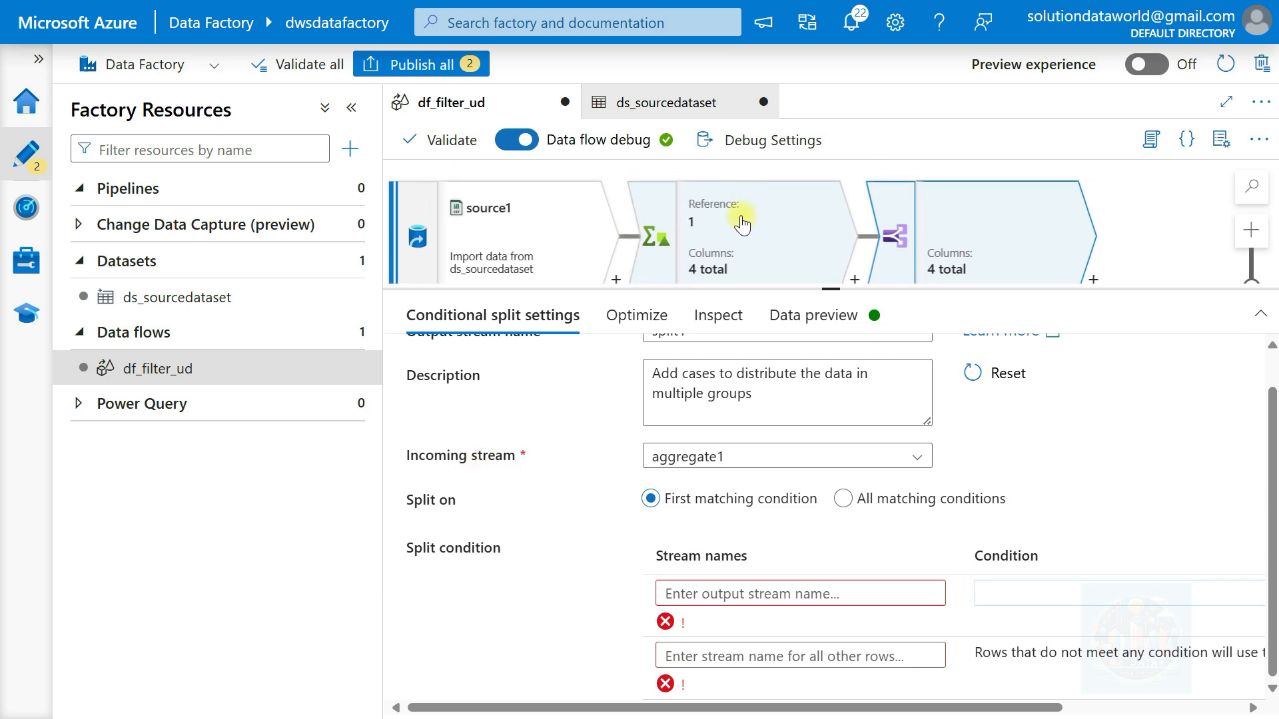
pyautogui.scroll(-1, 742, 223)
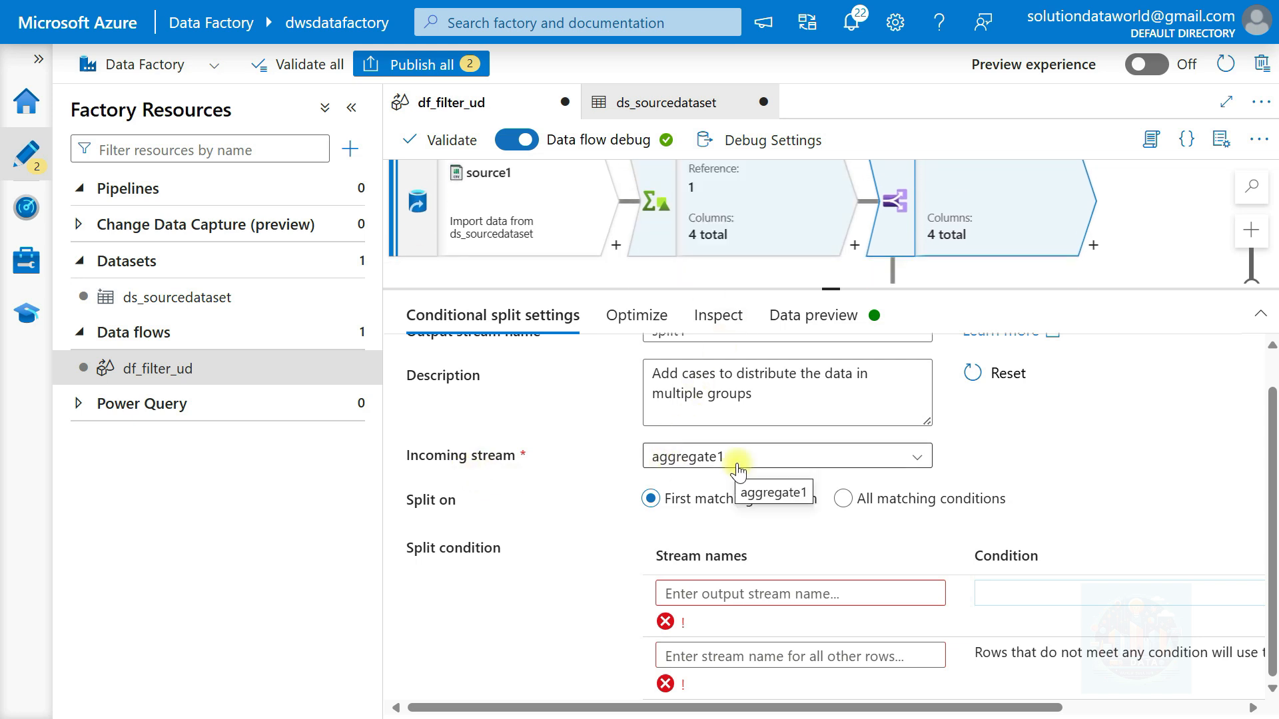
pyautogui.click(792, 590)
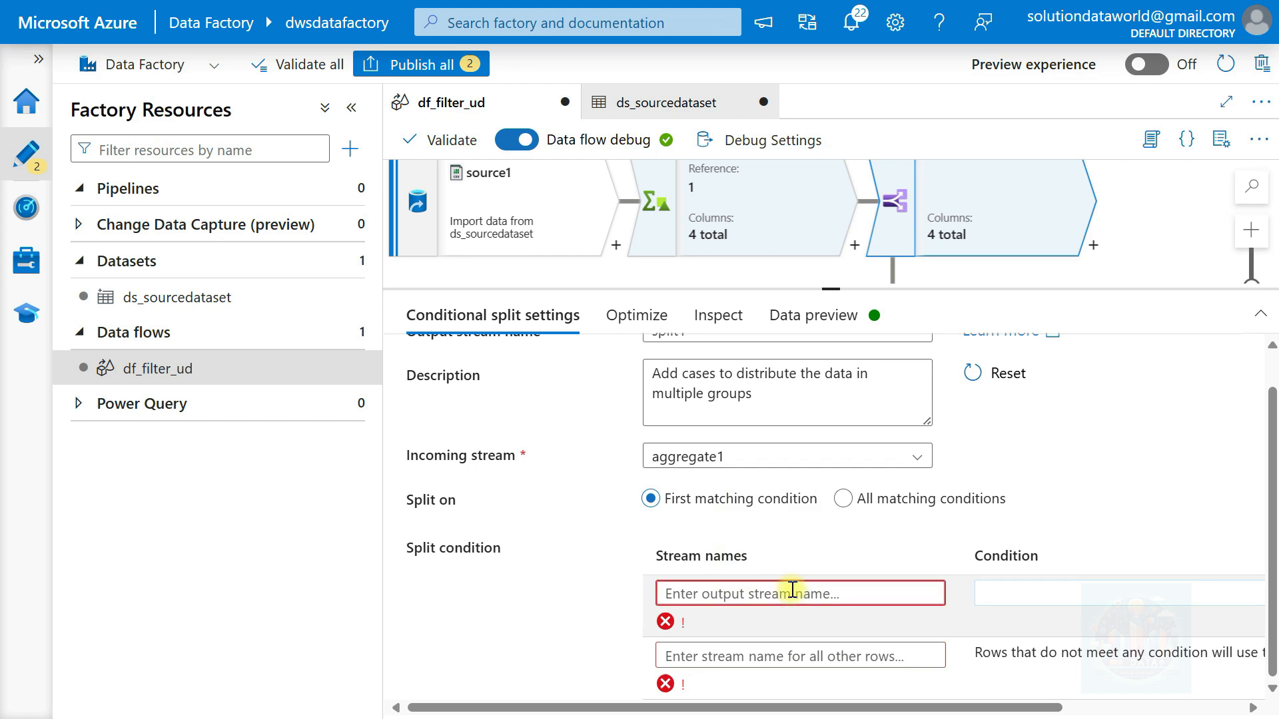
pyautogui.write('Uniquerow')
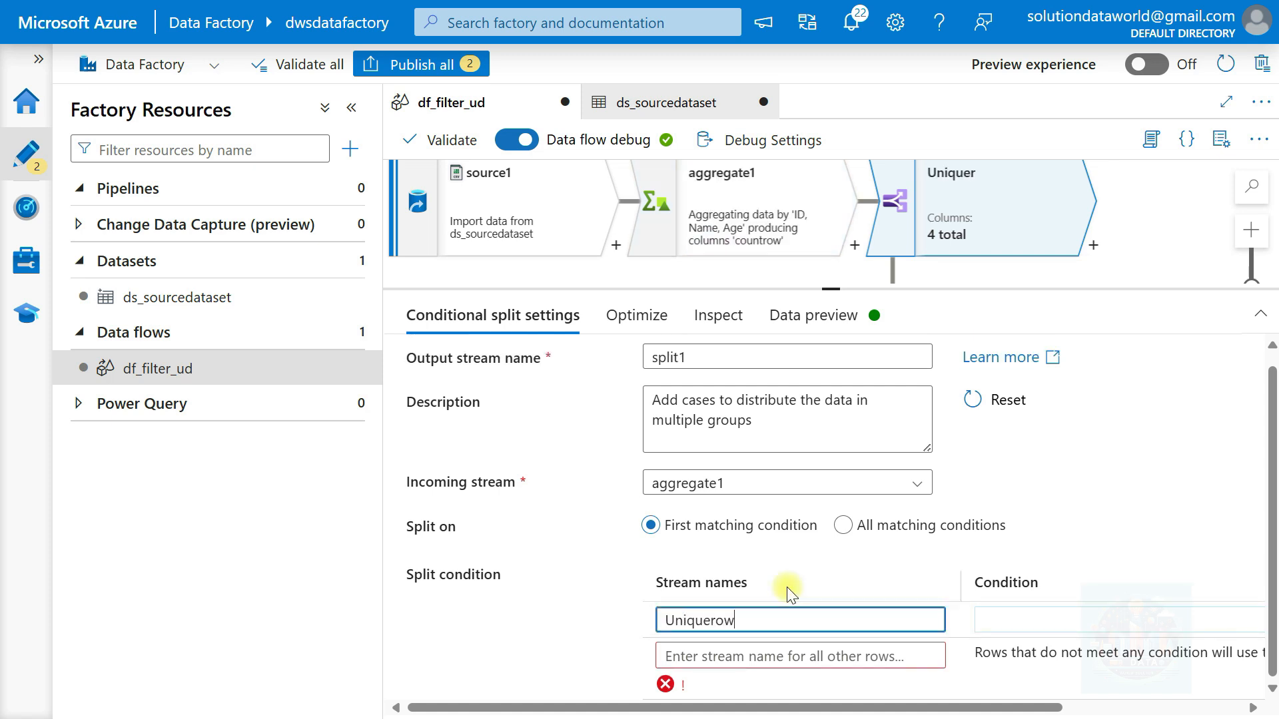
# - Set the Uniquerow stream's condition to the expression countrow==1 and save it
pyautogui.click(1025, 632)
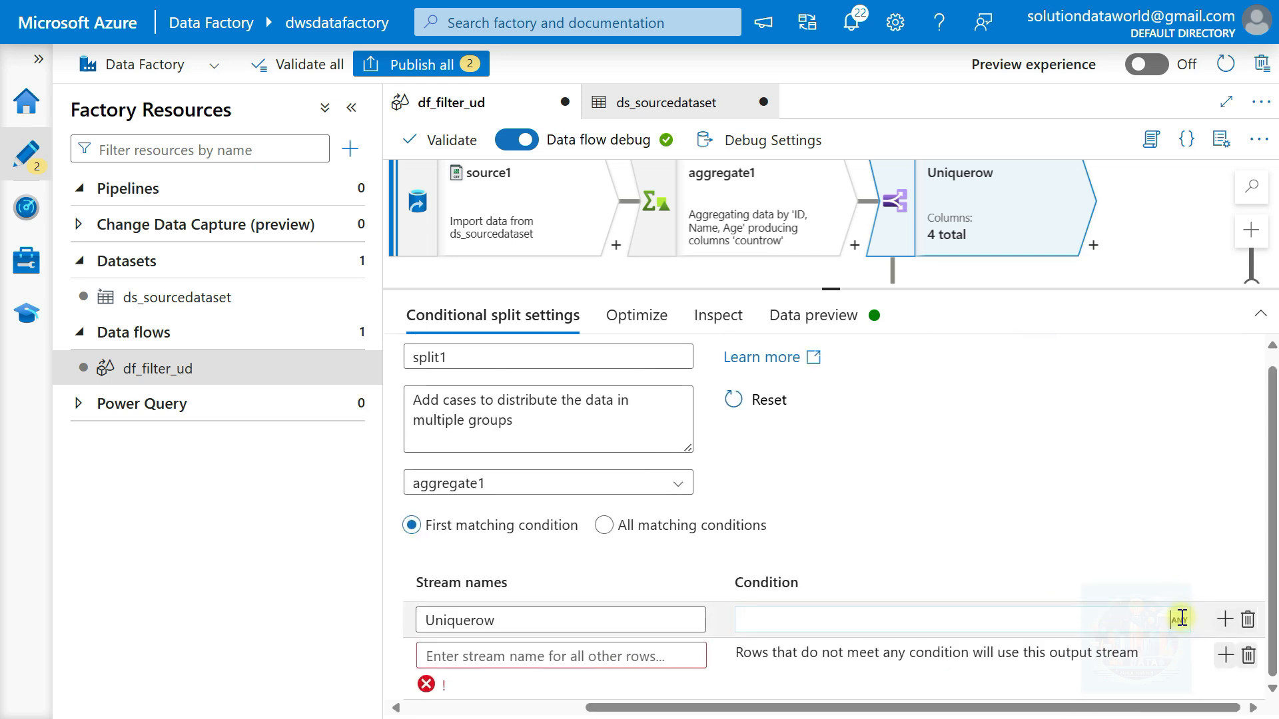
pyautogui.click(1178, 613)
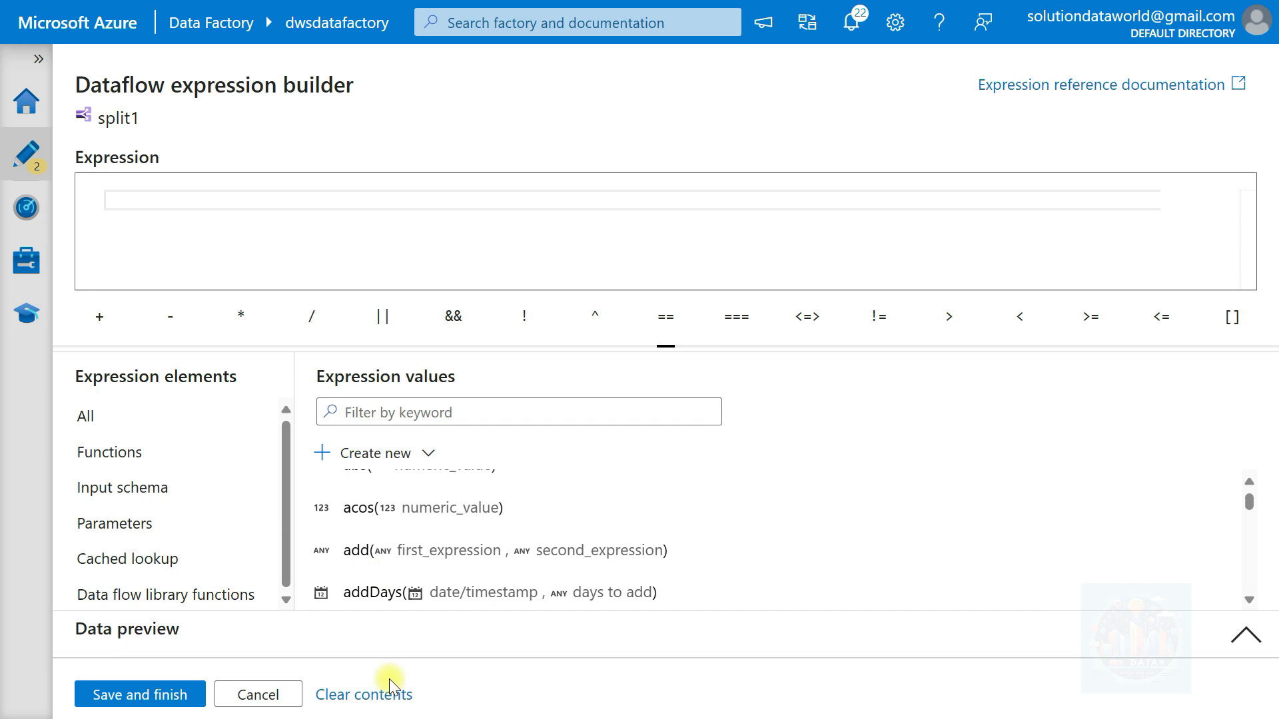
pyautogui.scroll(1, 464, 536)
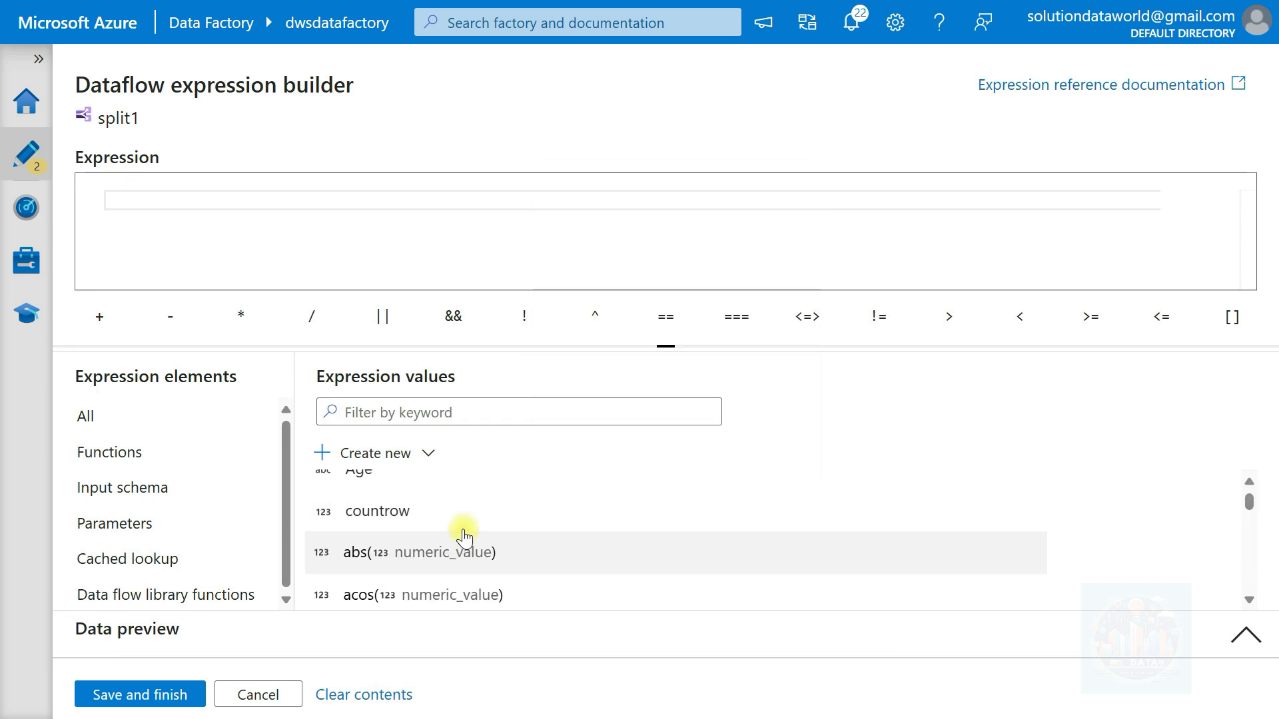
pyautogui.click(411, 525)
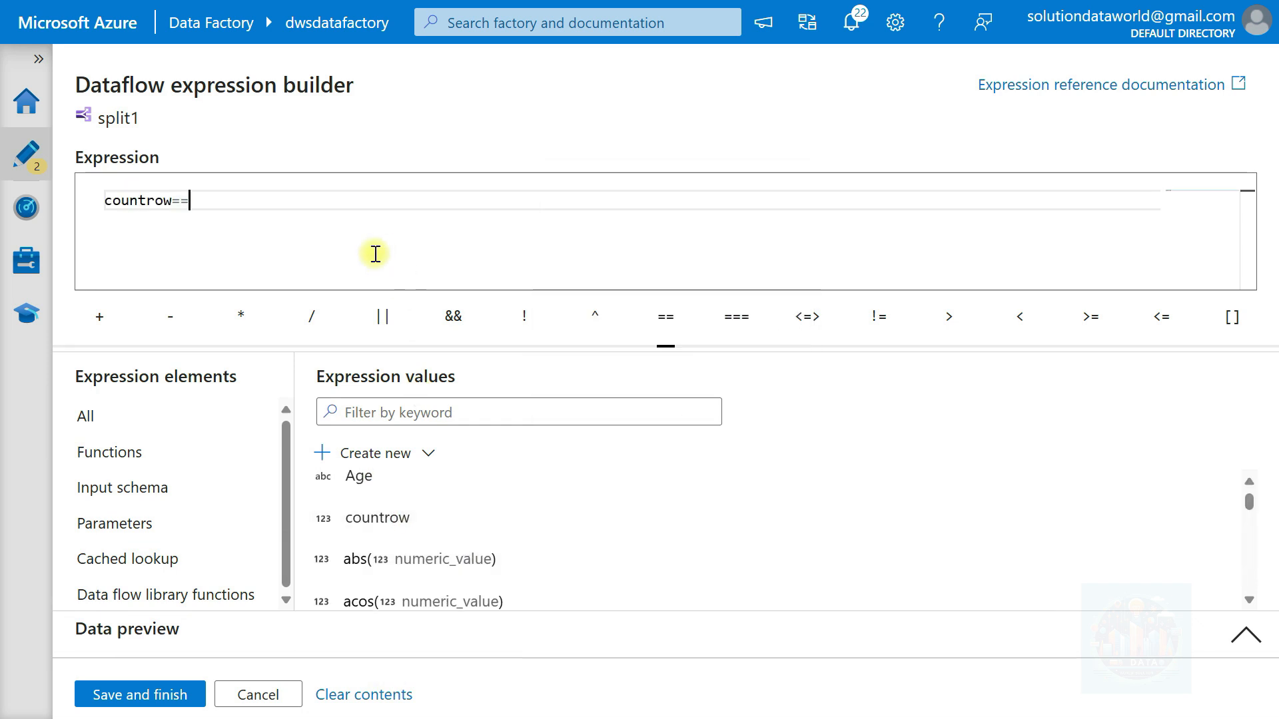
pyautogui.write('1')
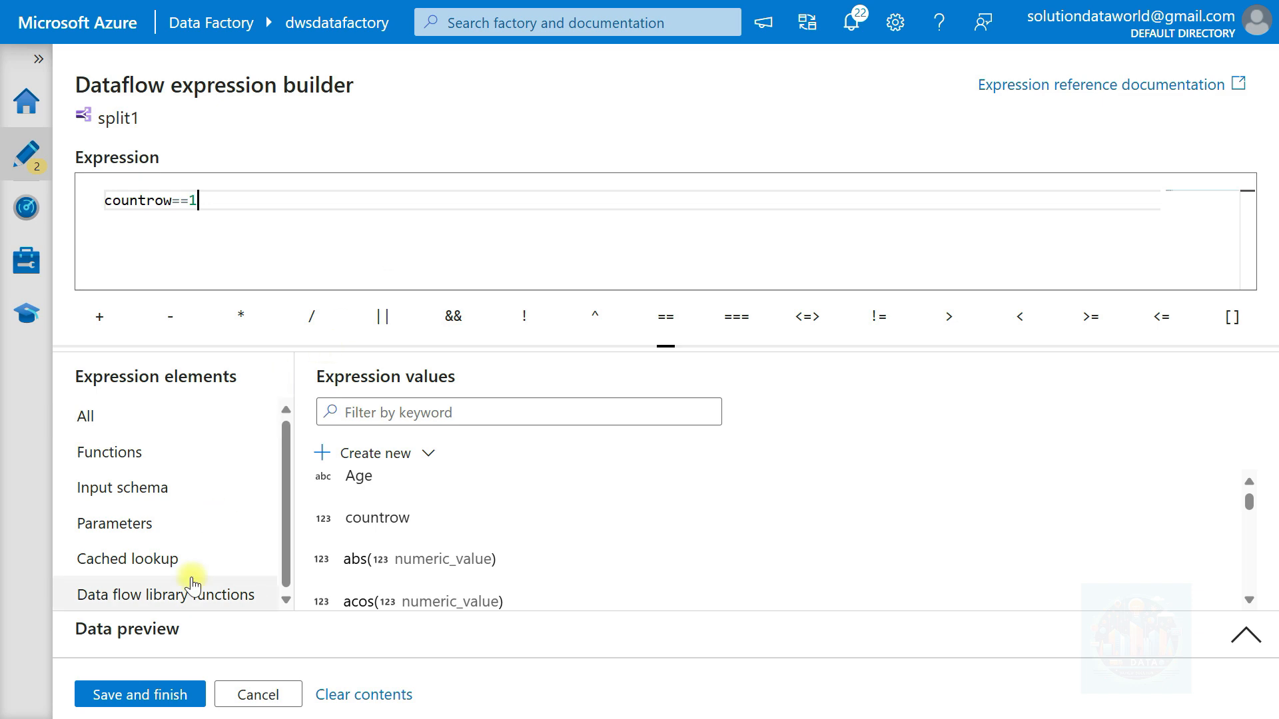
pyautogui.click(142, 700)
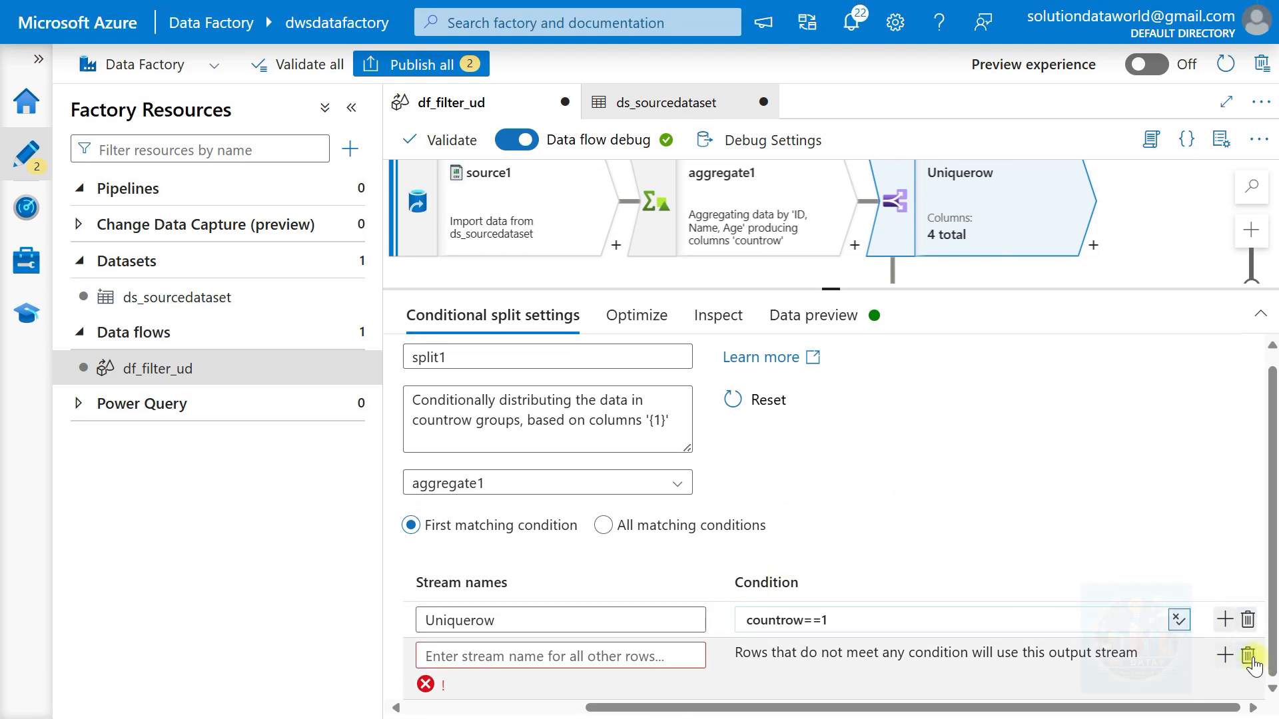
# - Remove the default stream for all other rows from split1 and add a conditional stream named DuplicateRow
pyautogui.click(1248, 656)
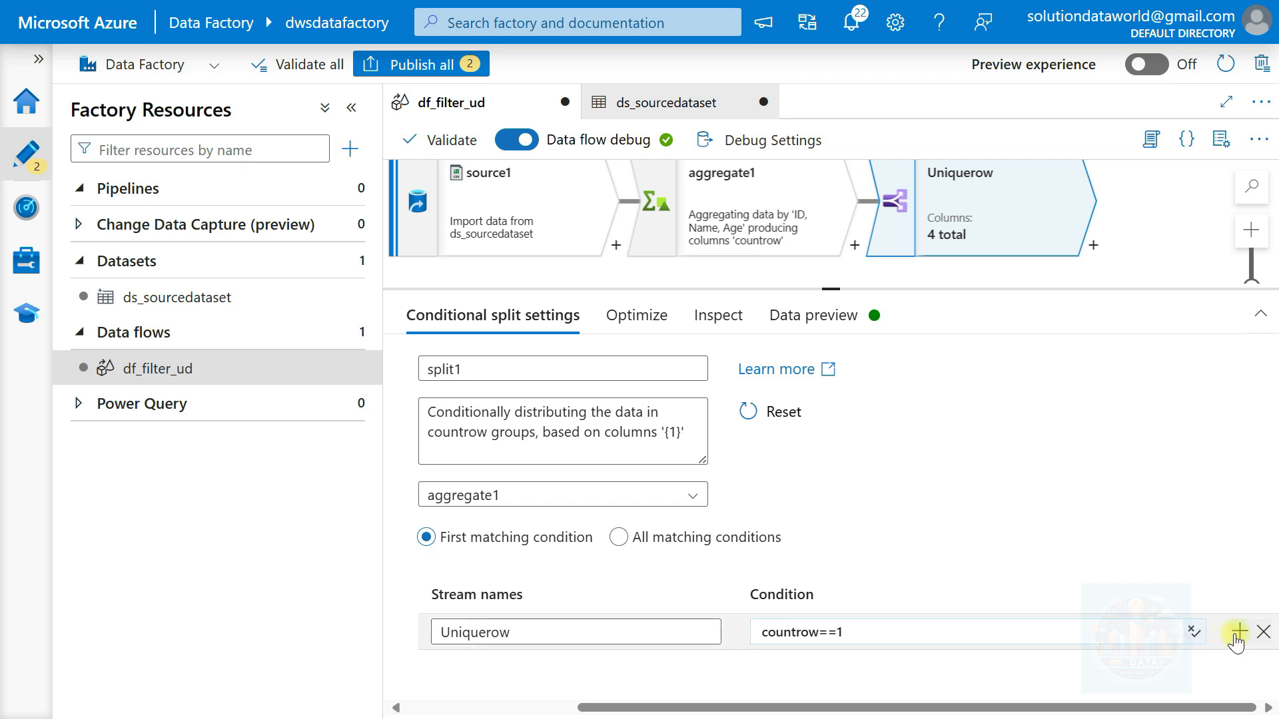
pyautogui.click(1237, 632)
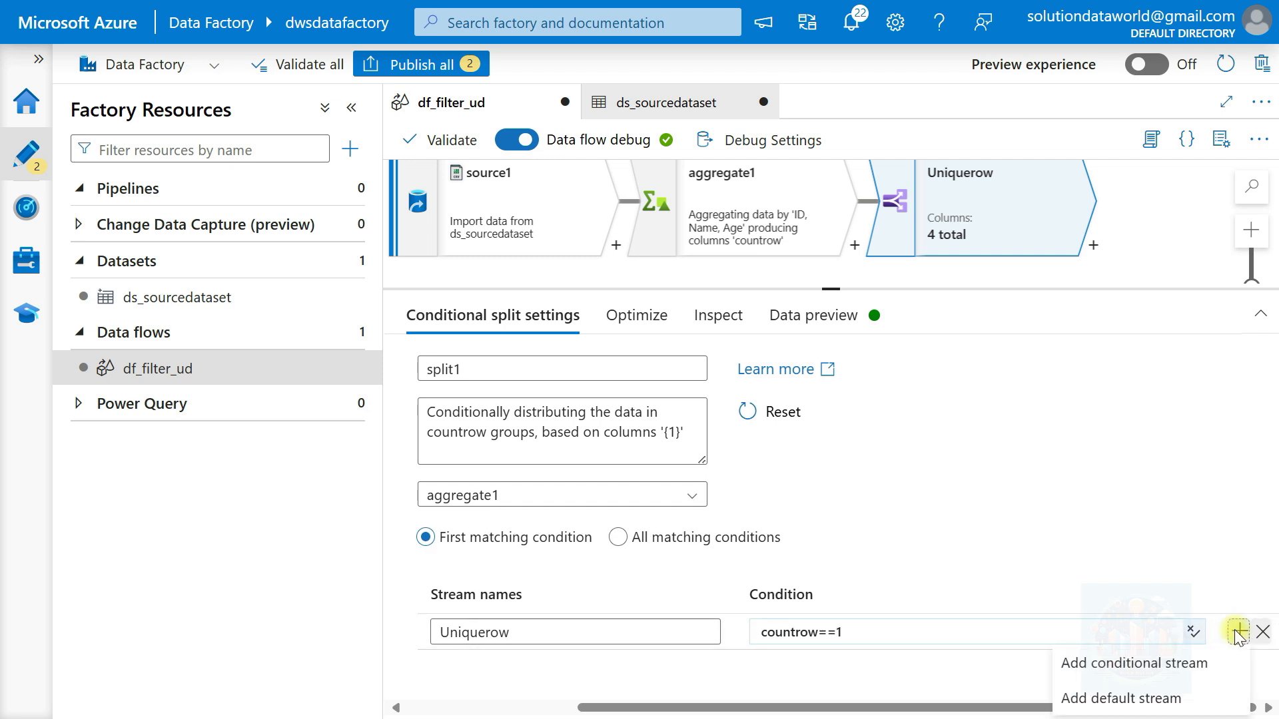
pyautogui.click(1156, 668)
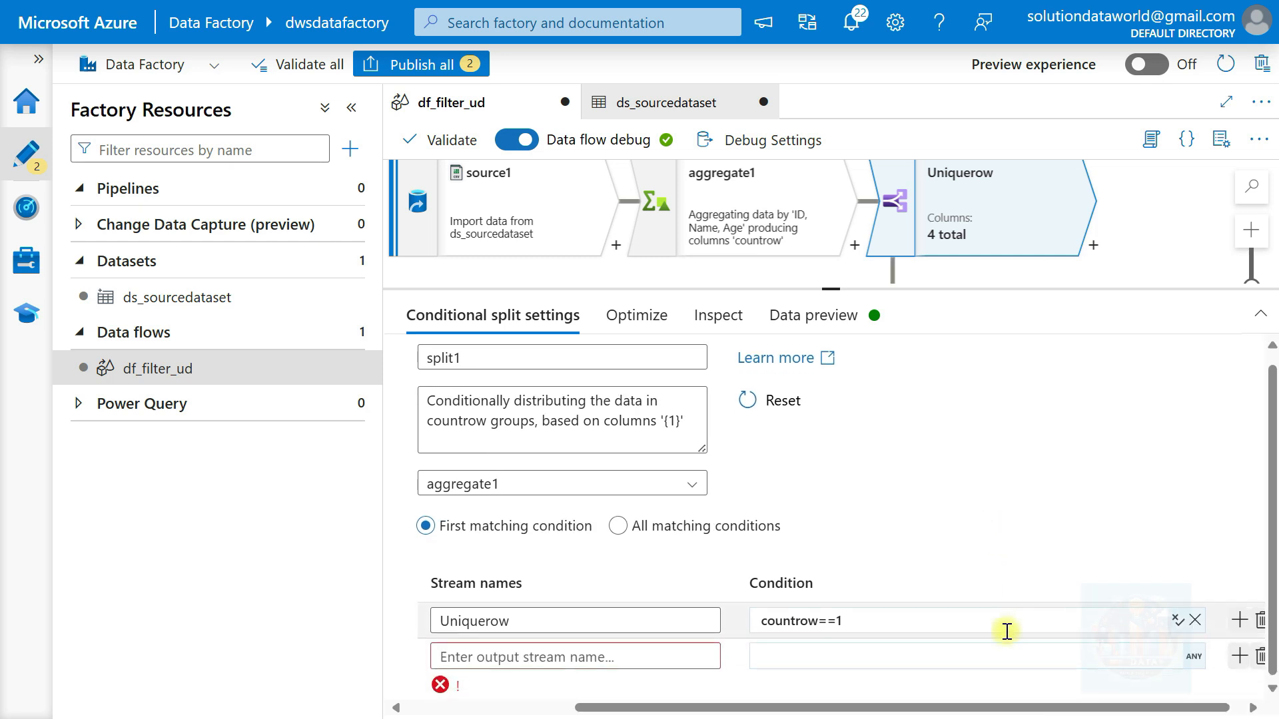
pyautogui.click(571, 647)
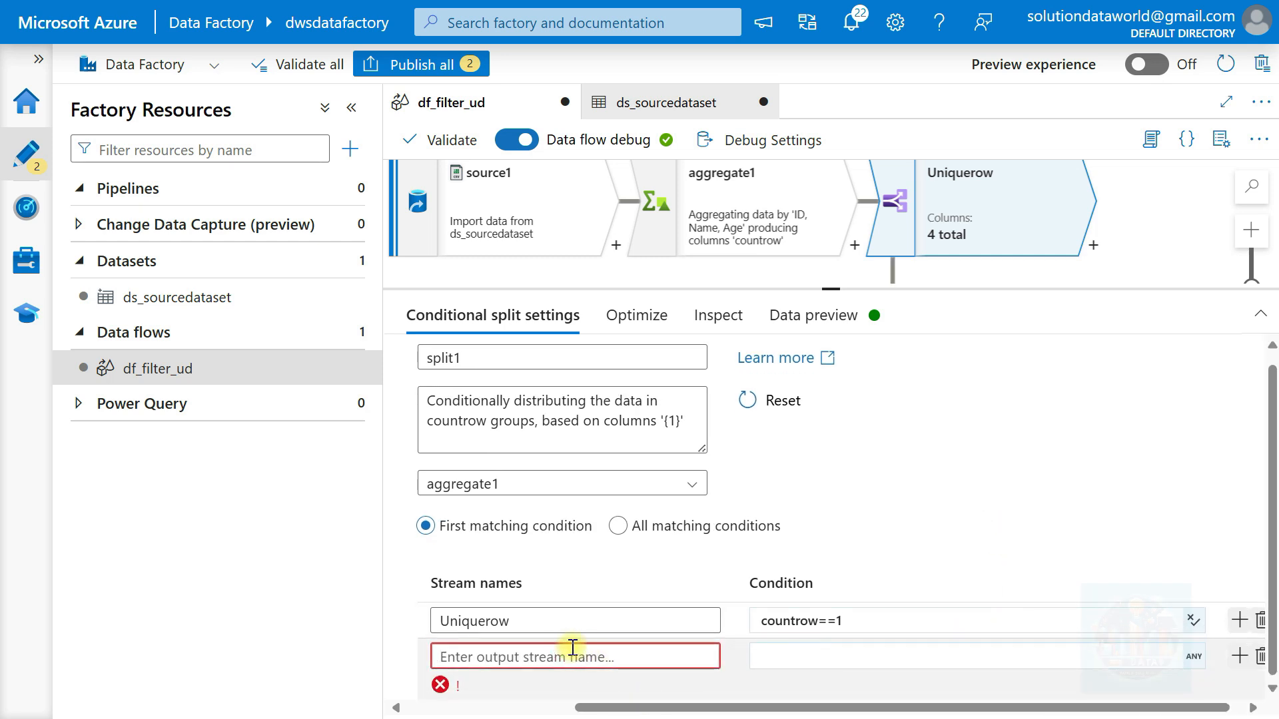
pyautogui.write('Duplica')
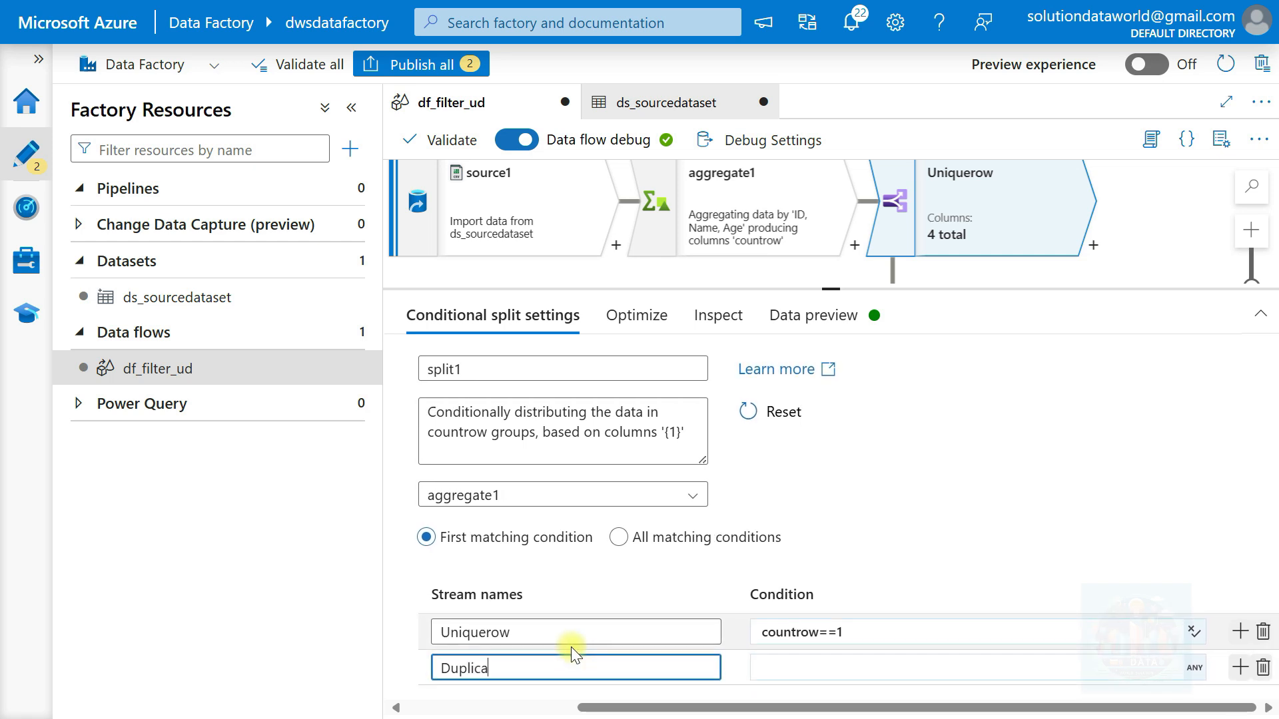
pyautogui.write('teRow')
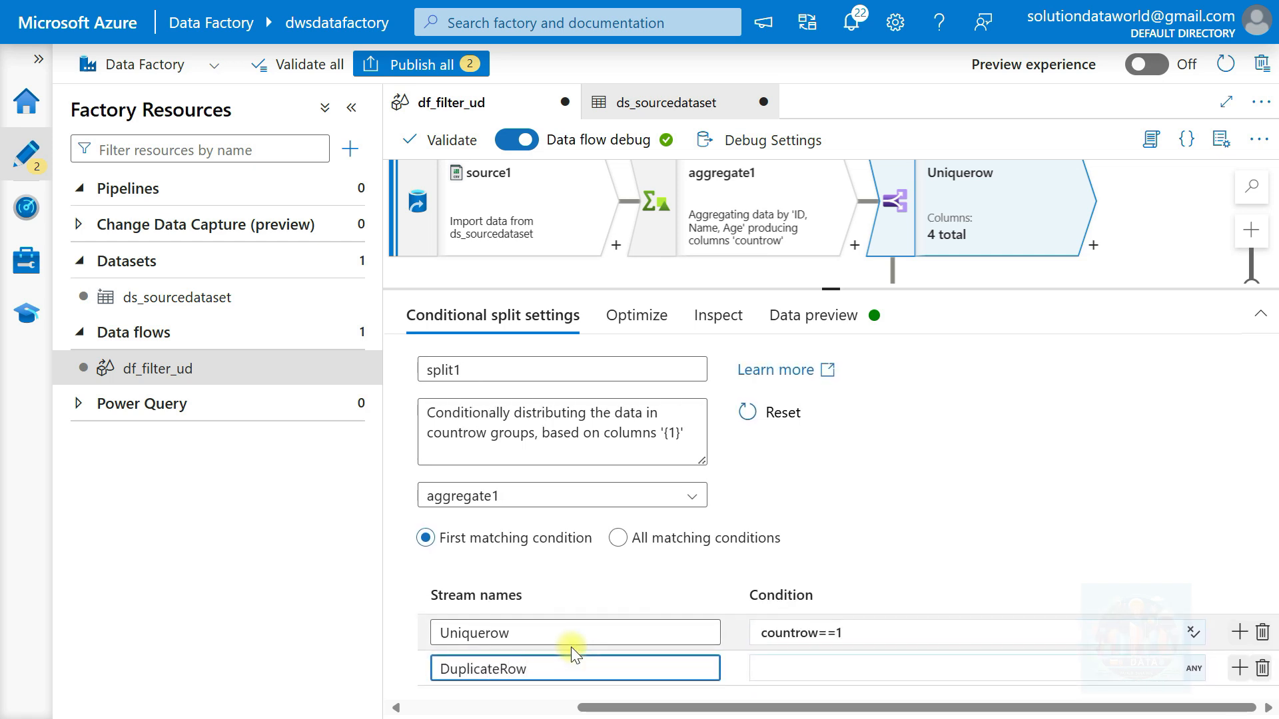
# - Set the DuplicateRow stream's condition to the expression countrow > 1 and save it
pyautogui.click(1194, 668)
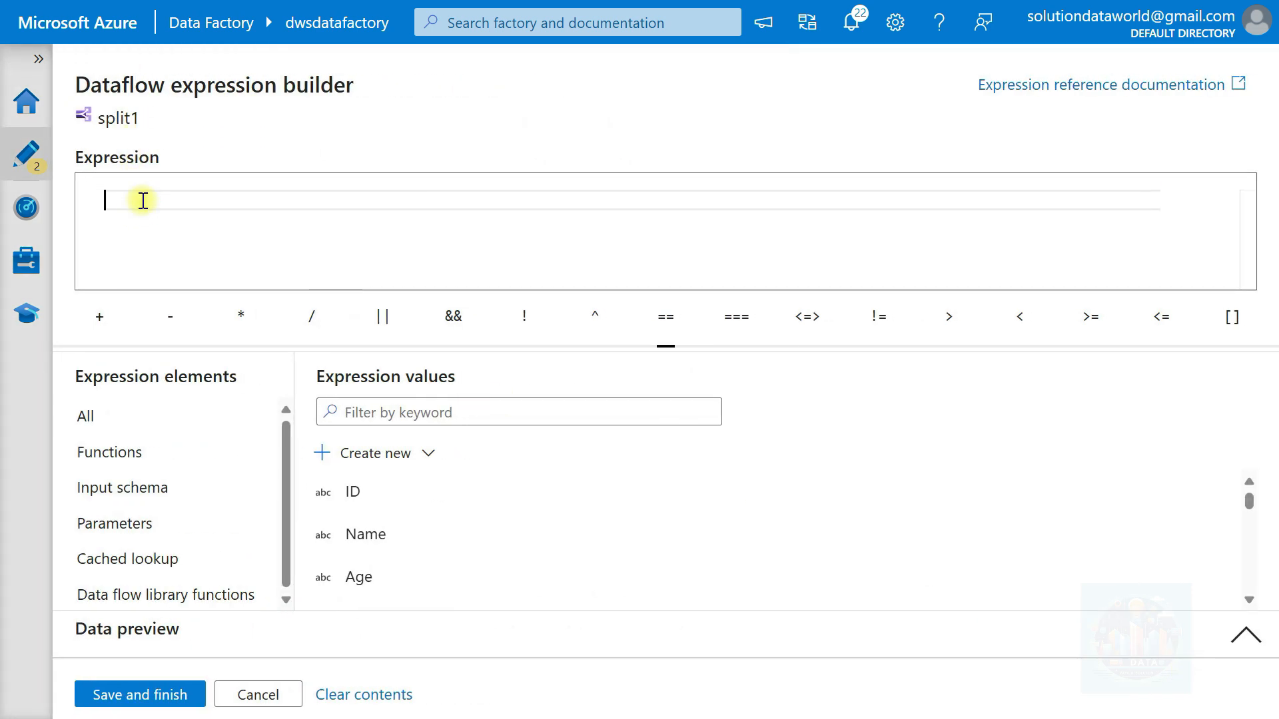
pyautogui.scroll(-2, 363, 582)
pyautogui.click(388, 541)
pyautogui.write('> 1')
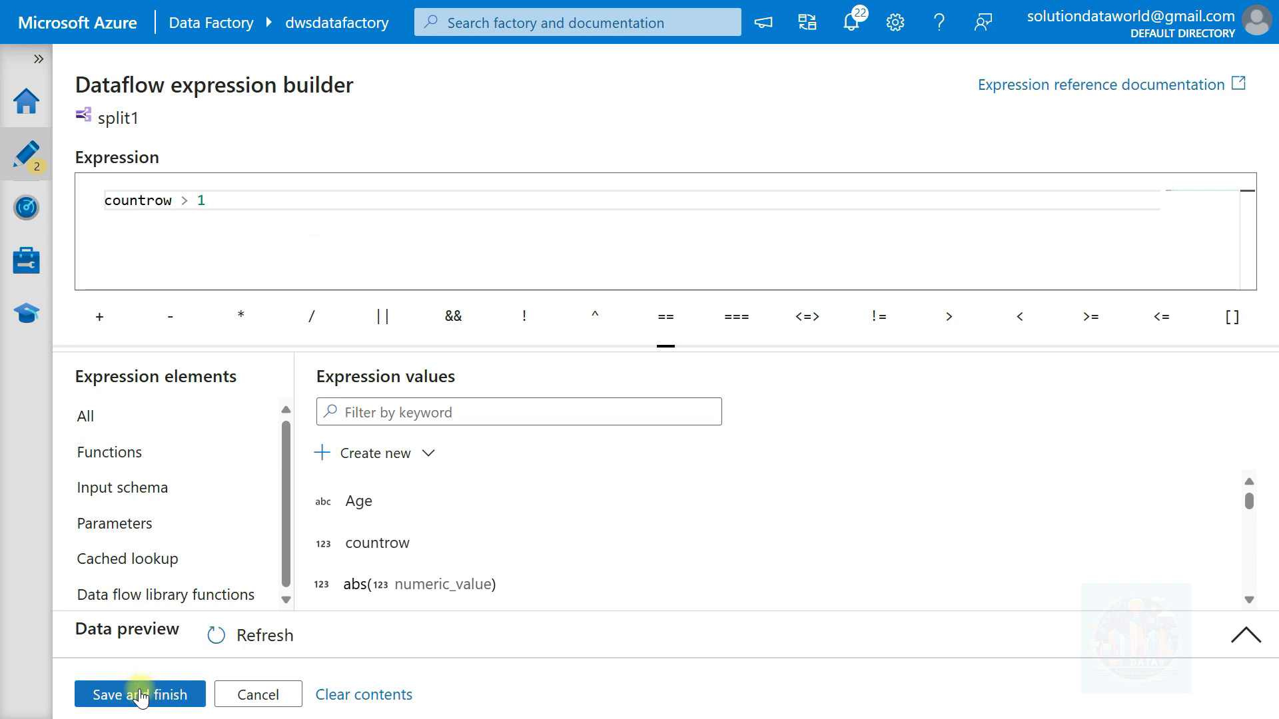
pyautogui.click(108, 699)
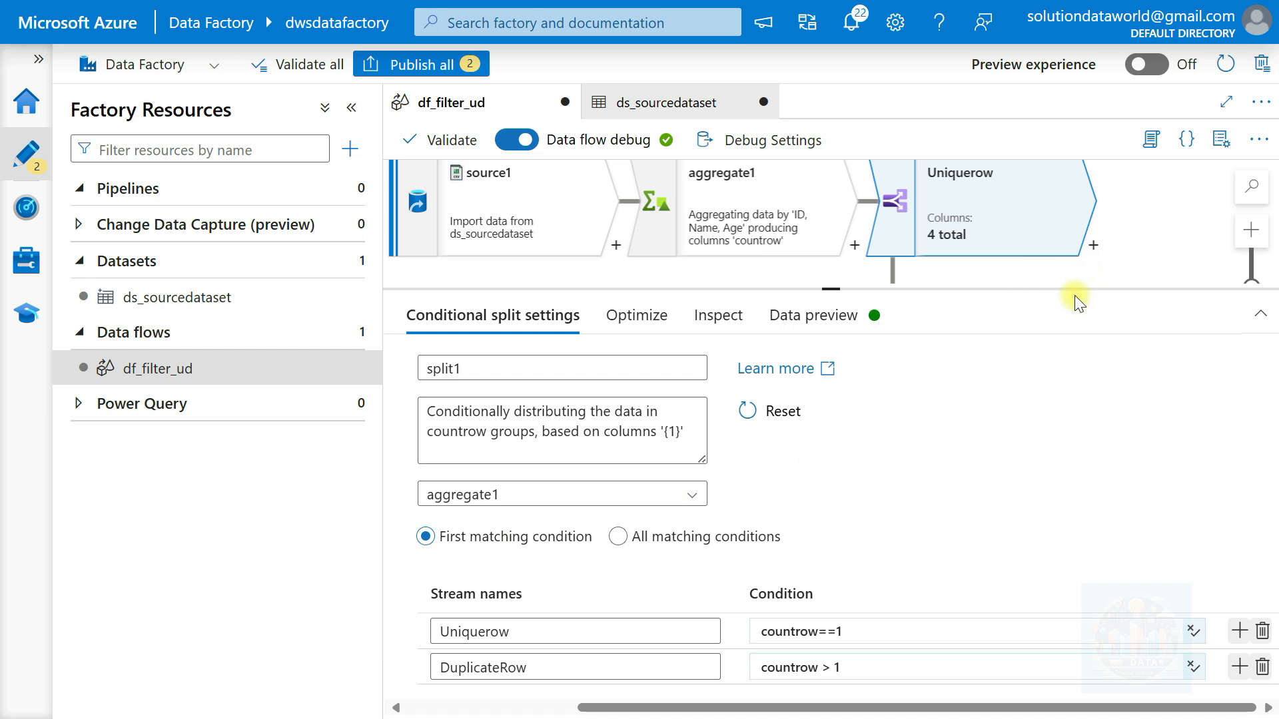
# - Check split1's output streams and columns, and refresh the data preview of the Uniquerow stream
pyautogui.moveTo(1070, 285); pyautogui.dragTo(1081, 445)
pyautogui.click(614, 475)
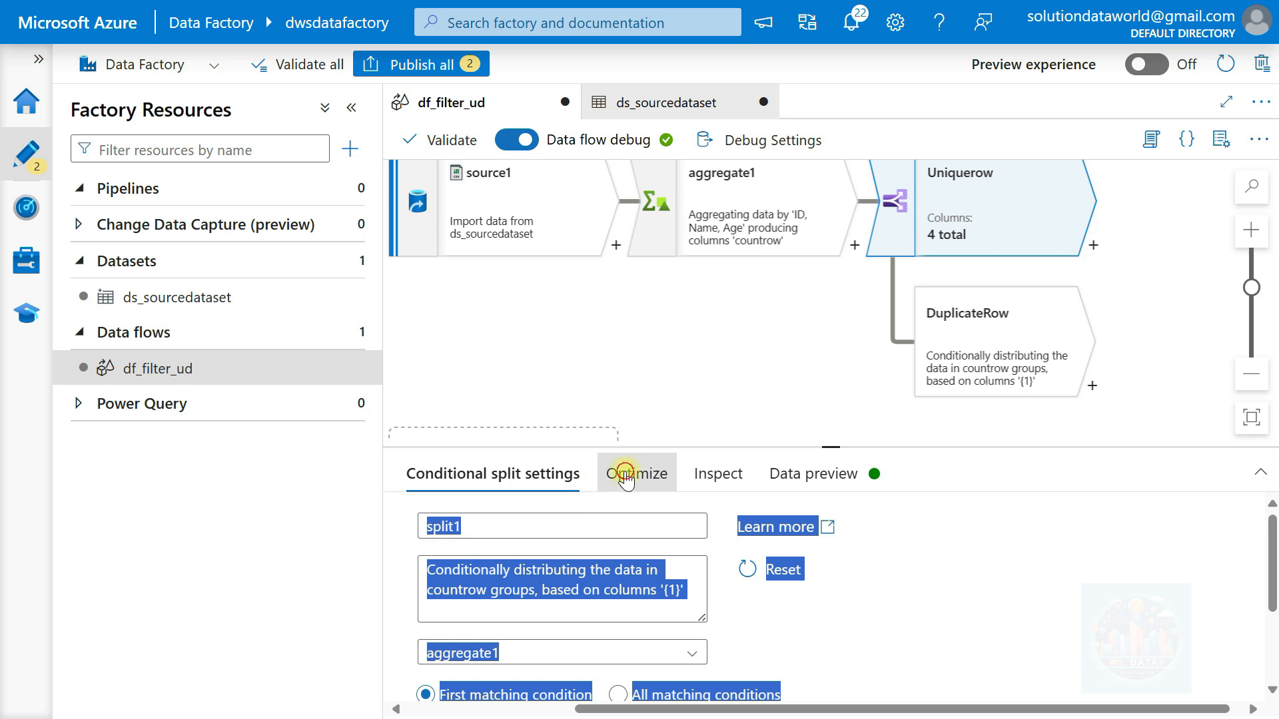
pyautogui.click(716, 474)
pyautogui.click(1006, 550)
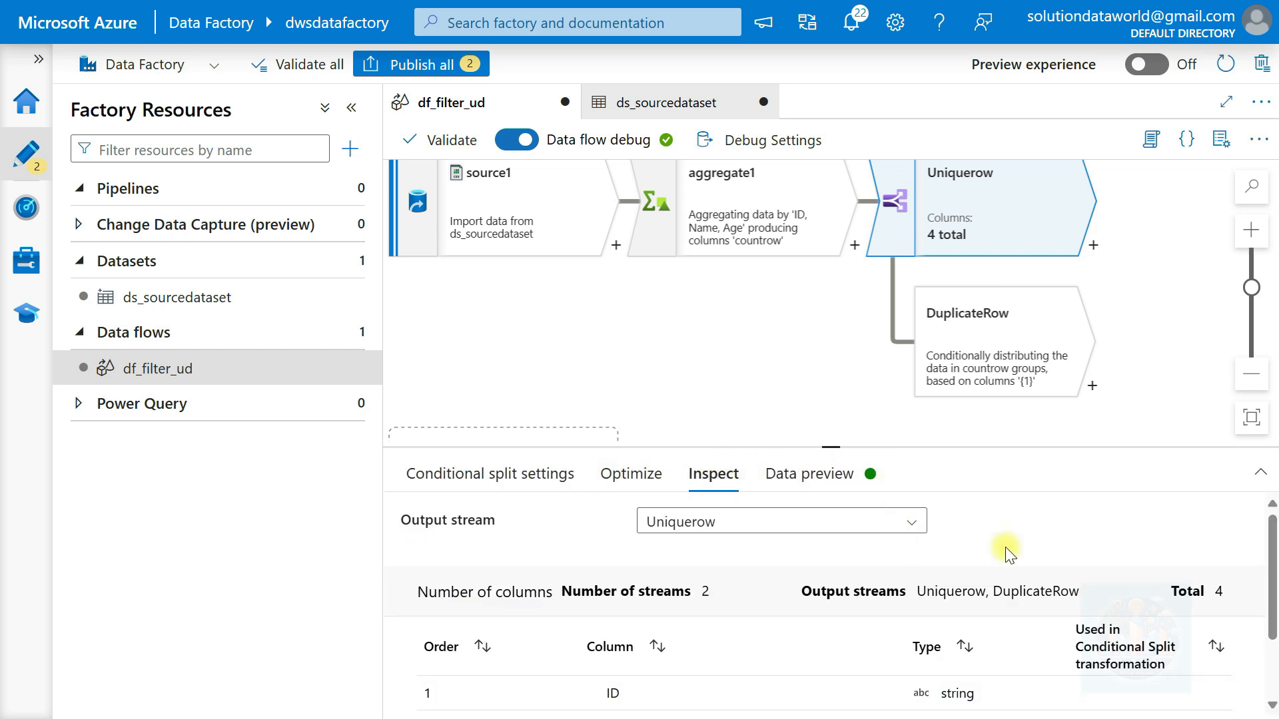
pyautogui.moveTo(821, 444); pyautogui.dragTo(830, 337)
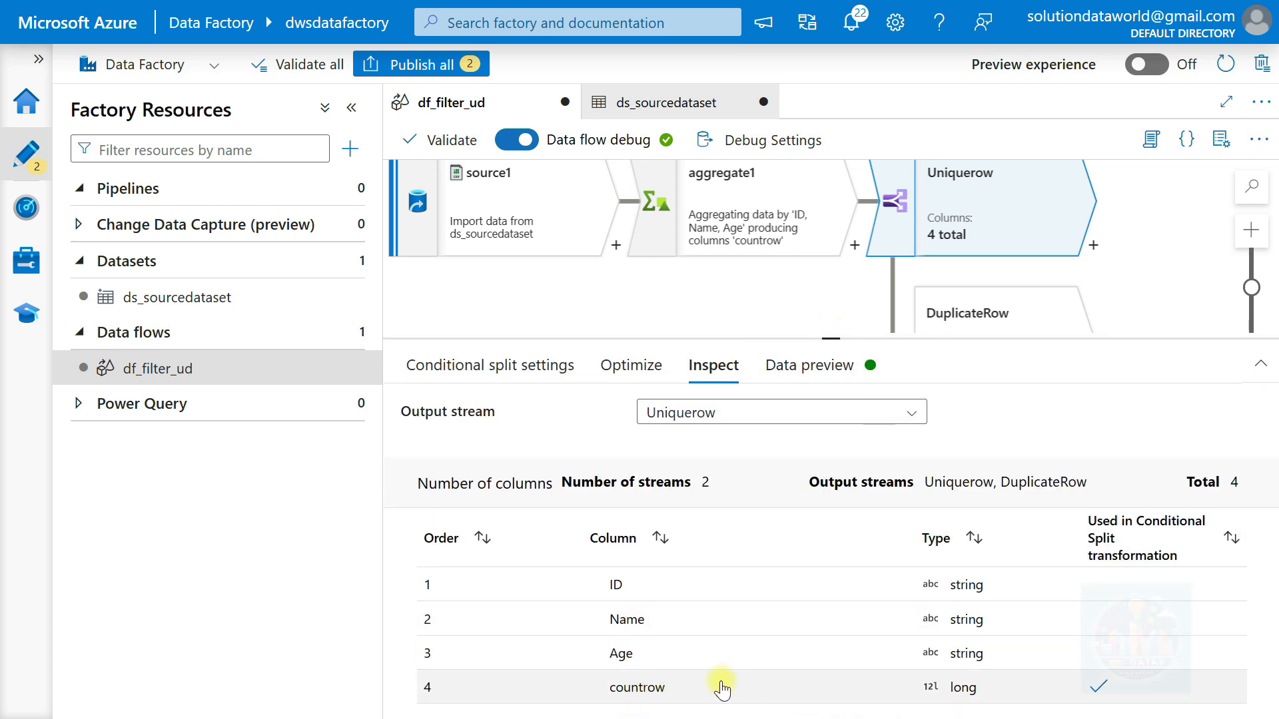
pyautogui.click(779, 373)
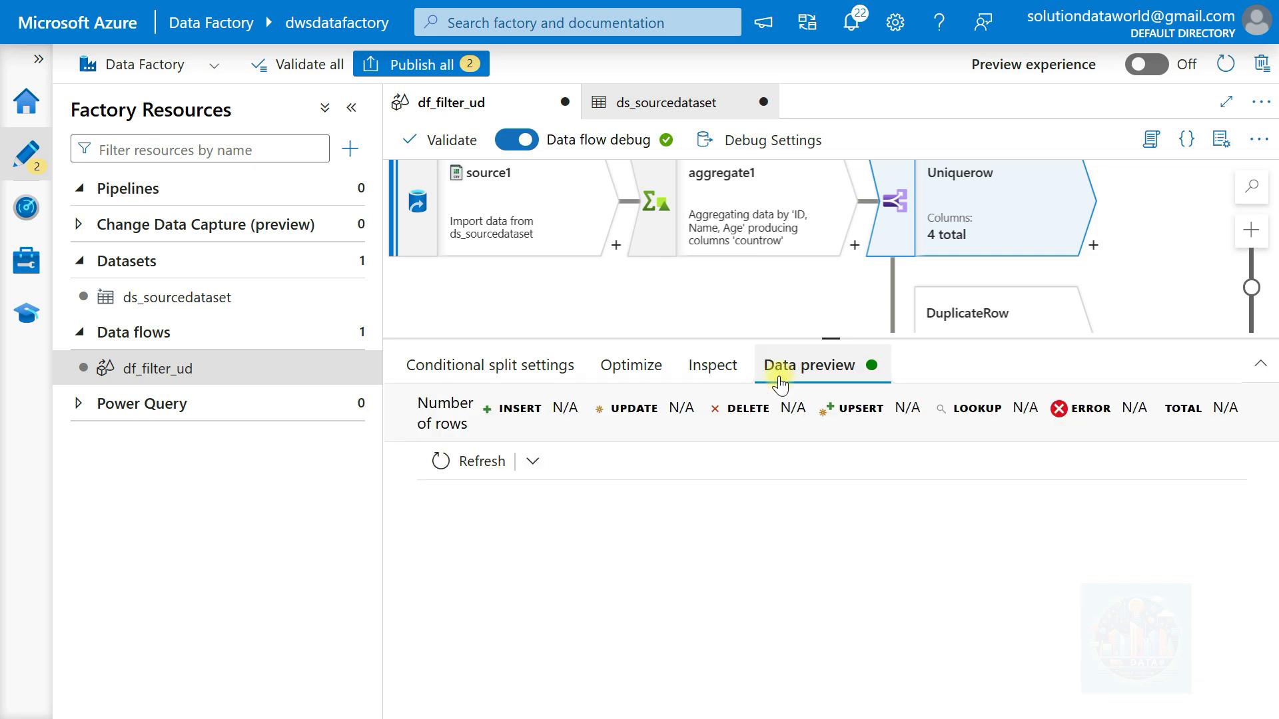
pyautogui.click(508, 461)
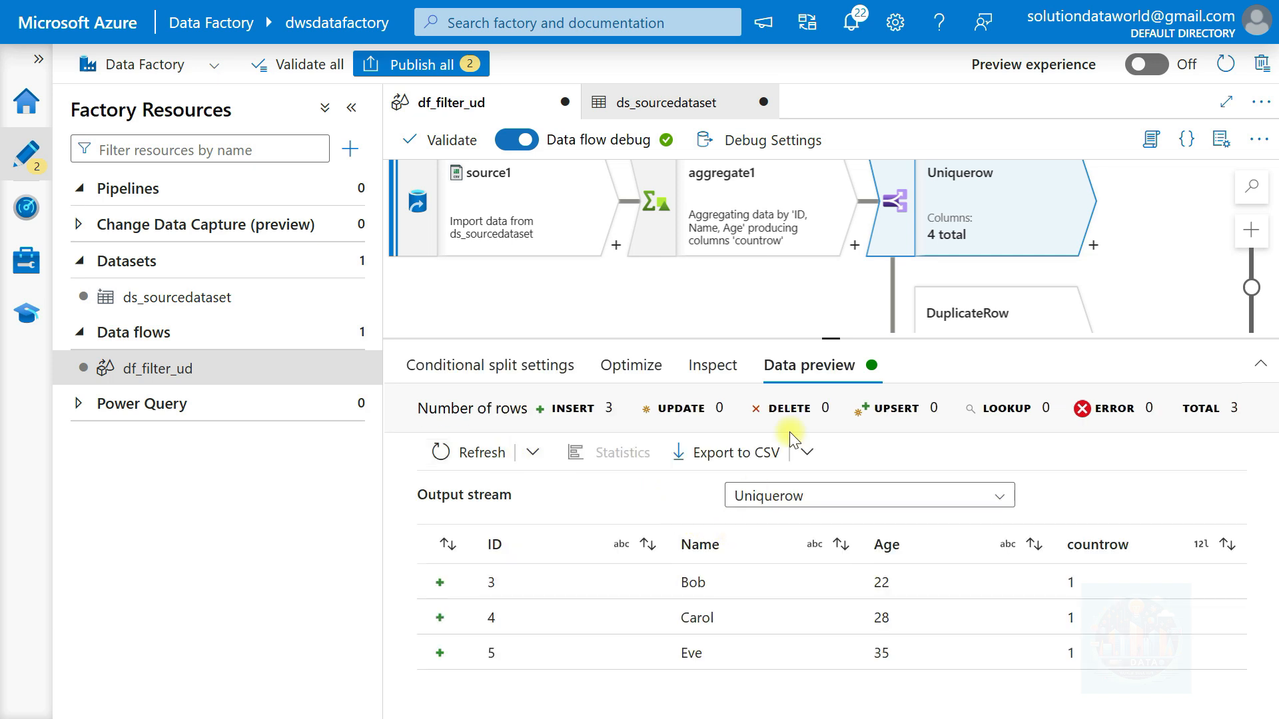
# - Add a sink transformation to the output of the Uniquerow stream
pyautogui.moveTo(832, 338); pyautogui.dragTo(831, 533)
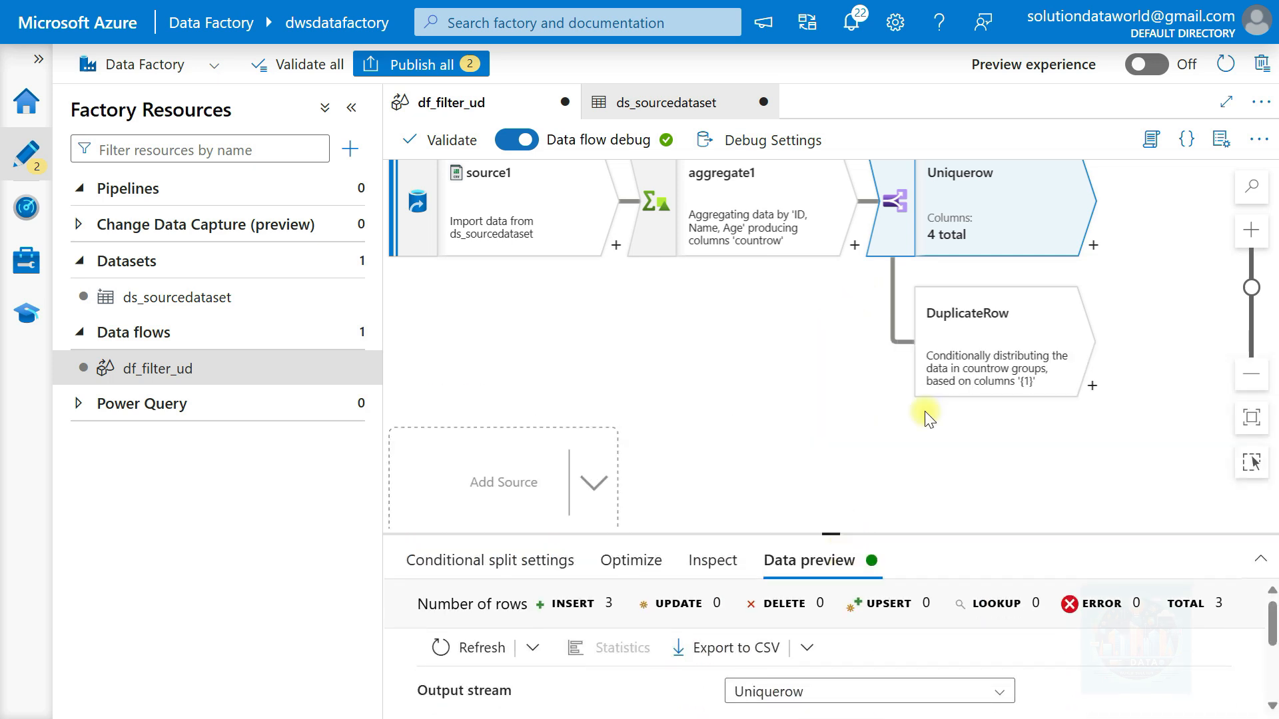
pyautogui.click(823, 297)
pyautogui.scroll(-8, 868, 502)
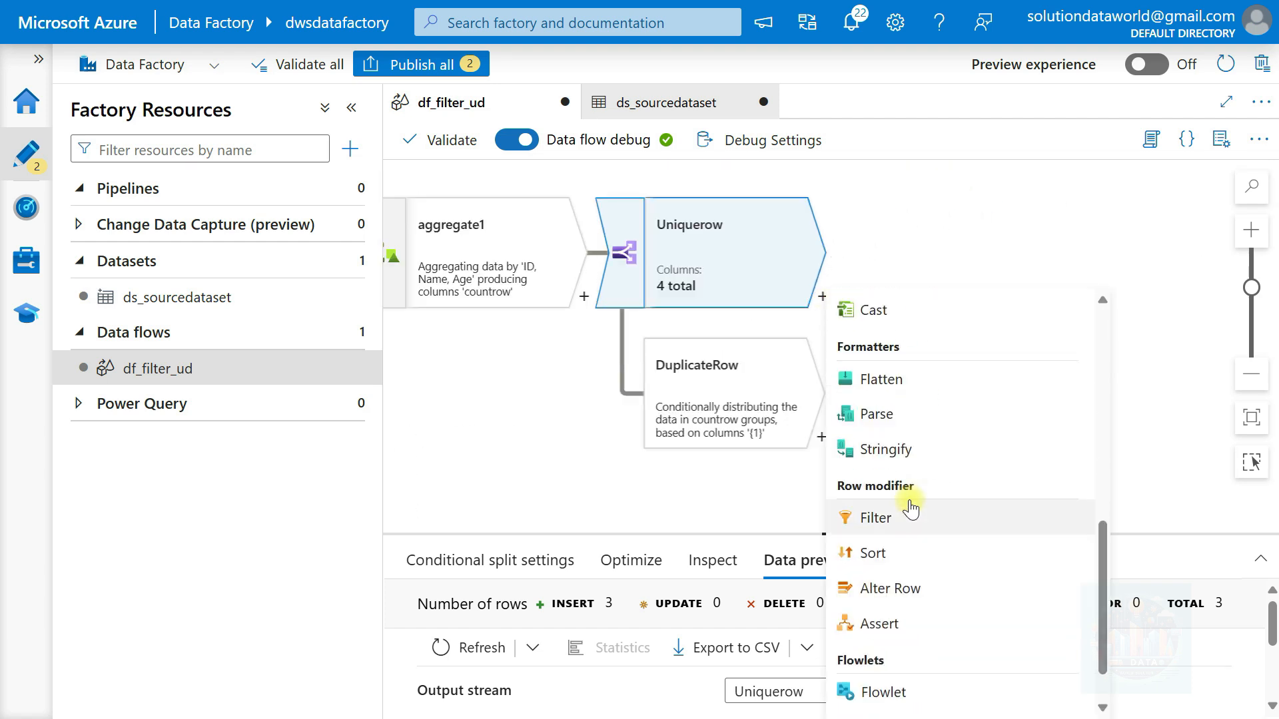
pyautogui.scroll(-2, 911, 508)
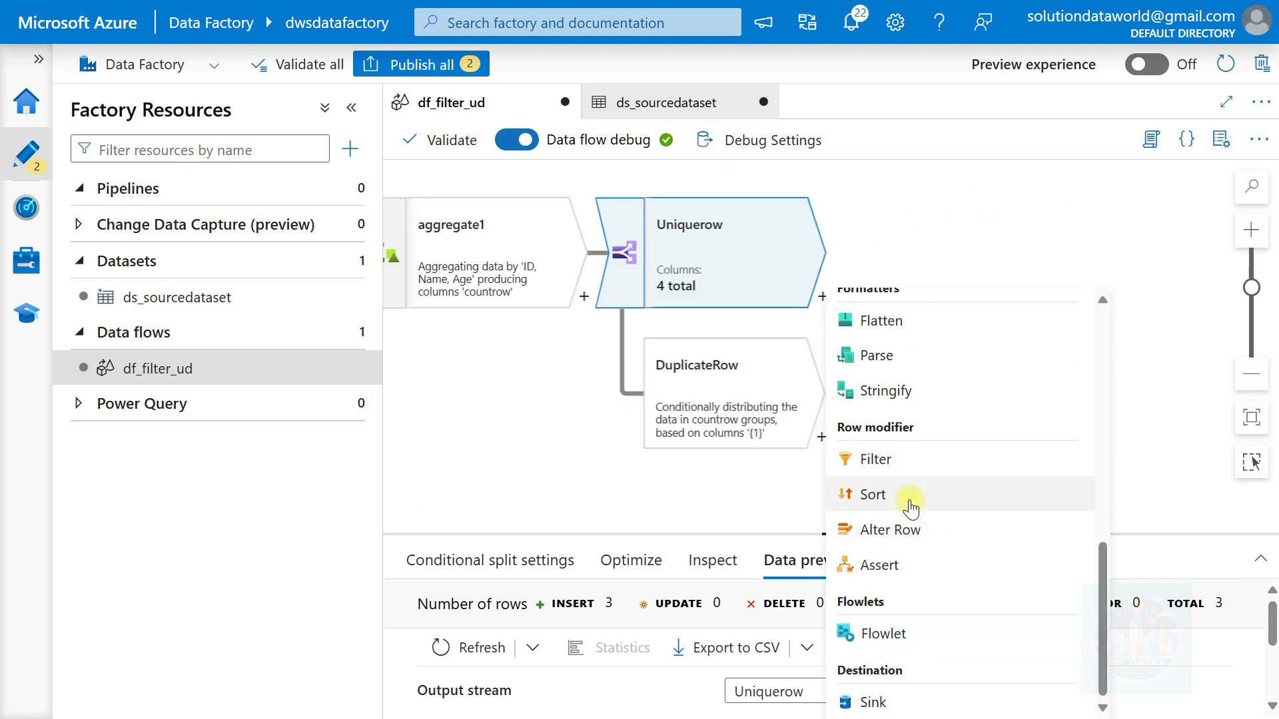
pyautogui.click(872, 702)
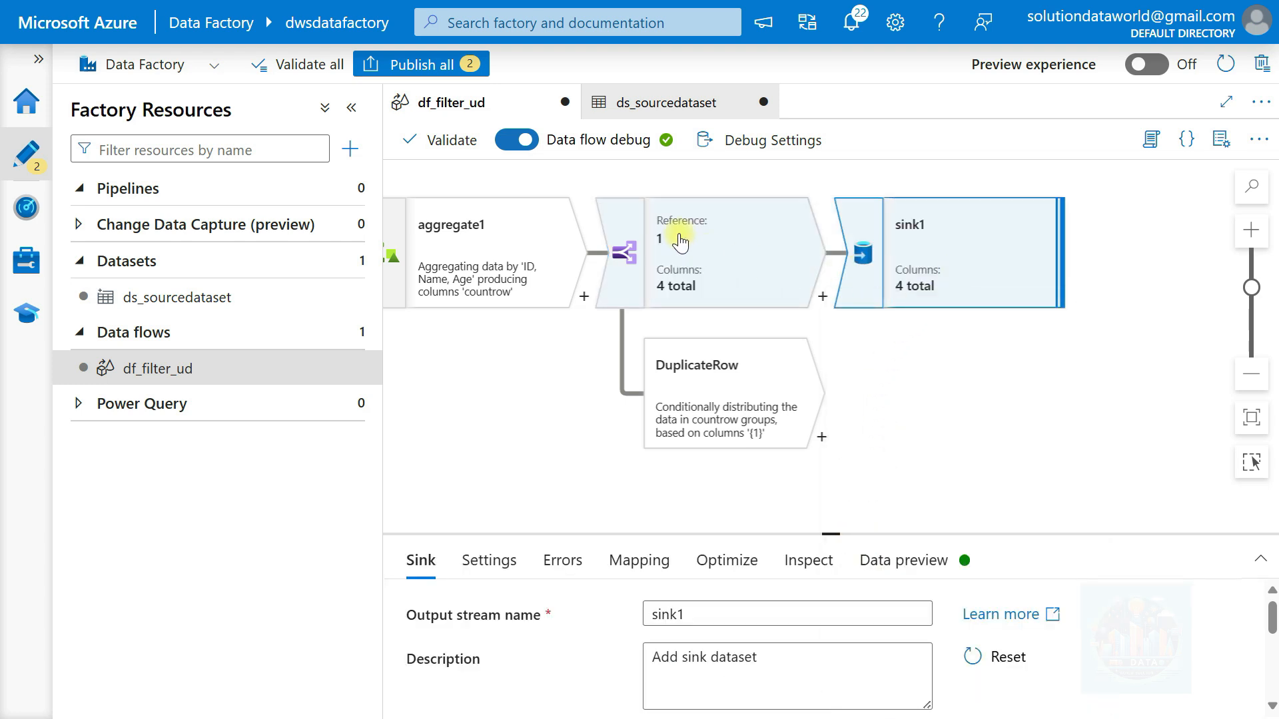
pyautogui.click(1009, 263)
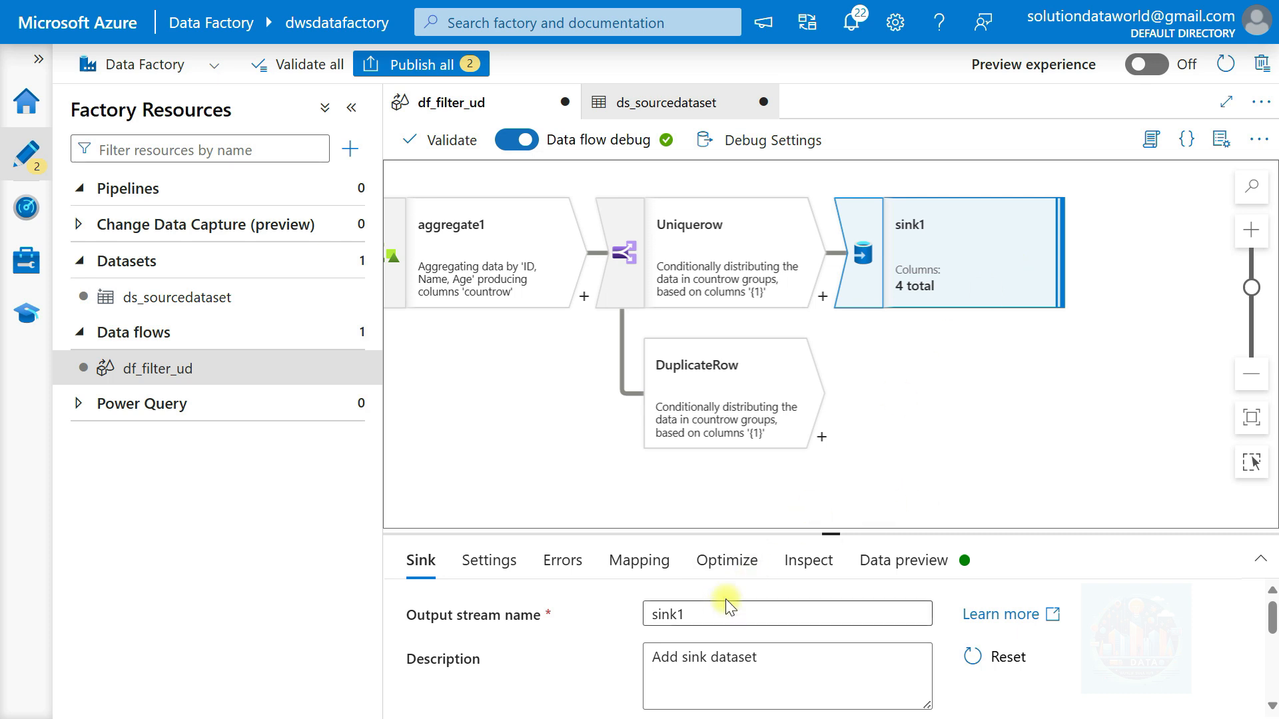
# - Create a new dataset for sink1 with Azure SQL Database as its data store
pyautogui.moveTo(828, 531); pyautogui.dragTo(902, 351)
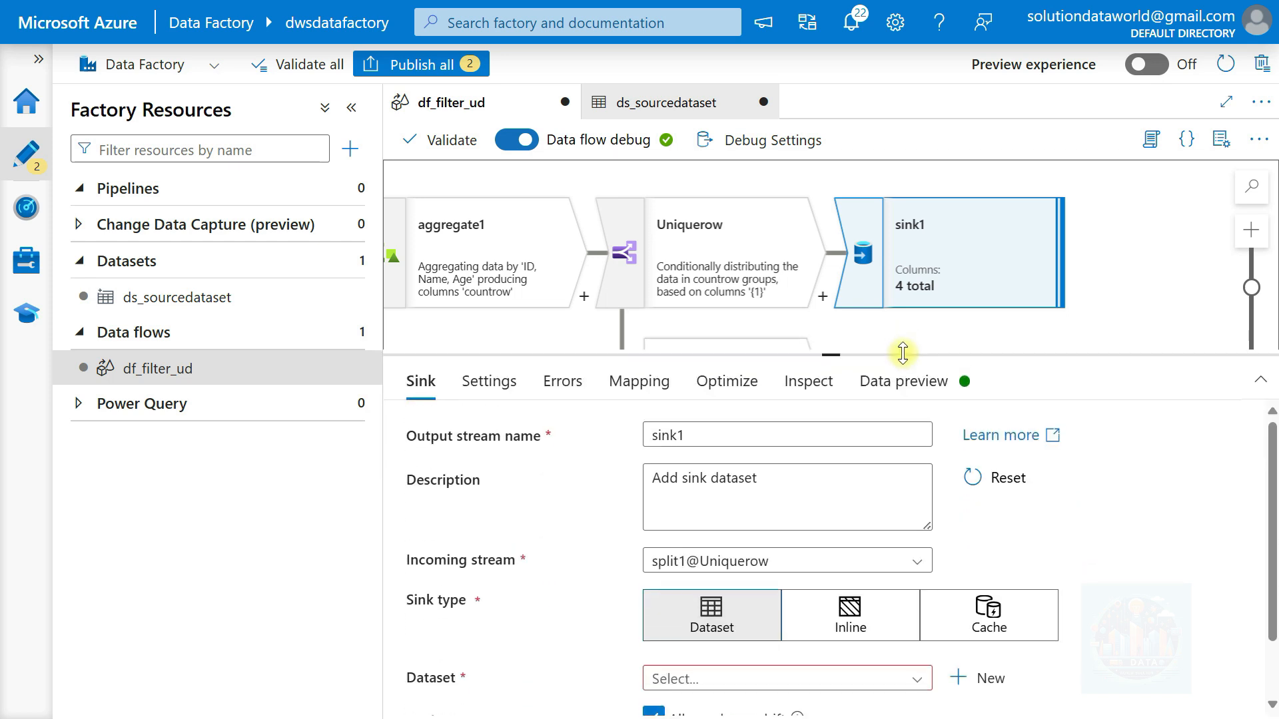
pyautogui.scroll(-1, 499, 518)
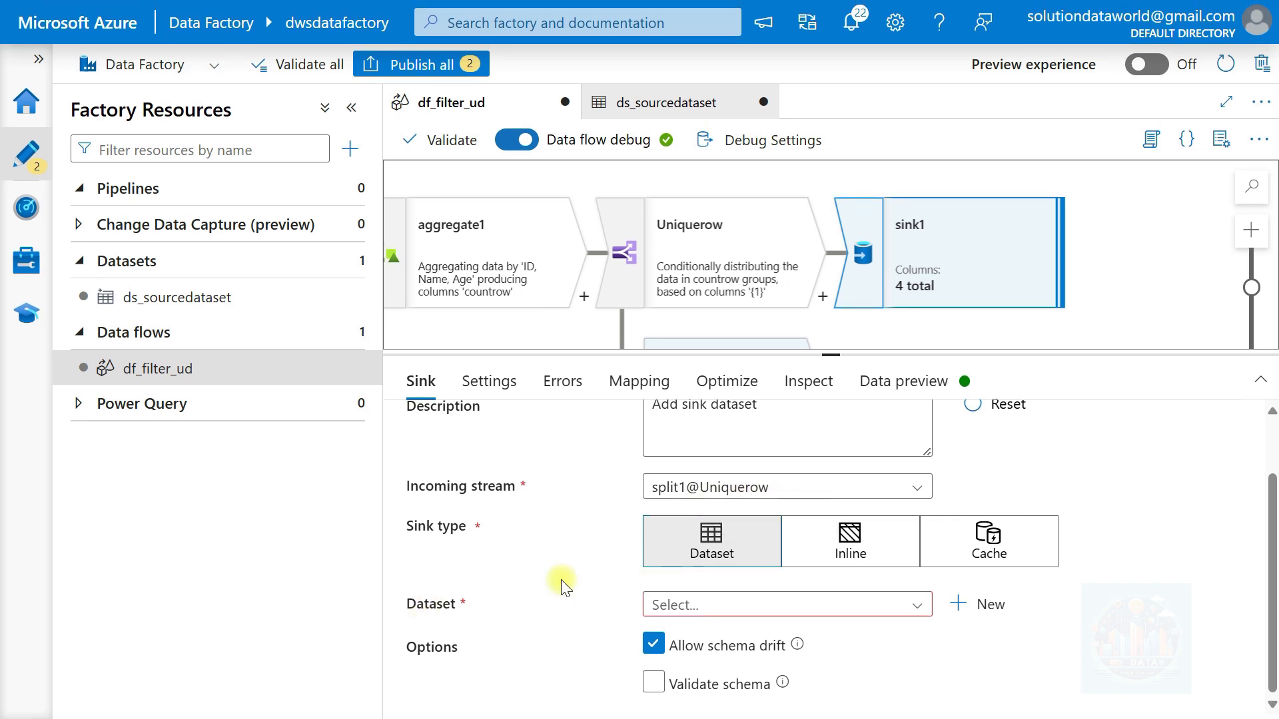
pyautogui.click(981, 607)
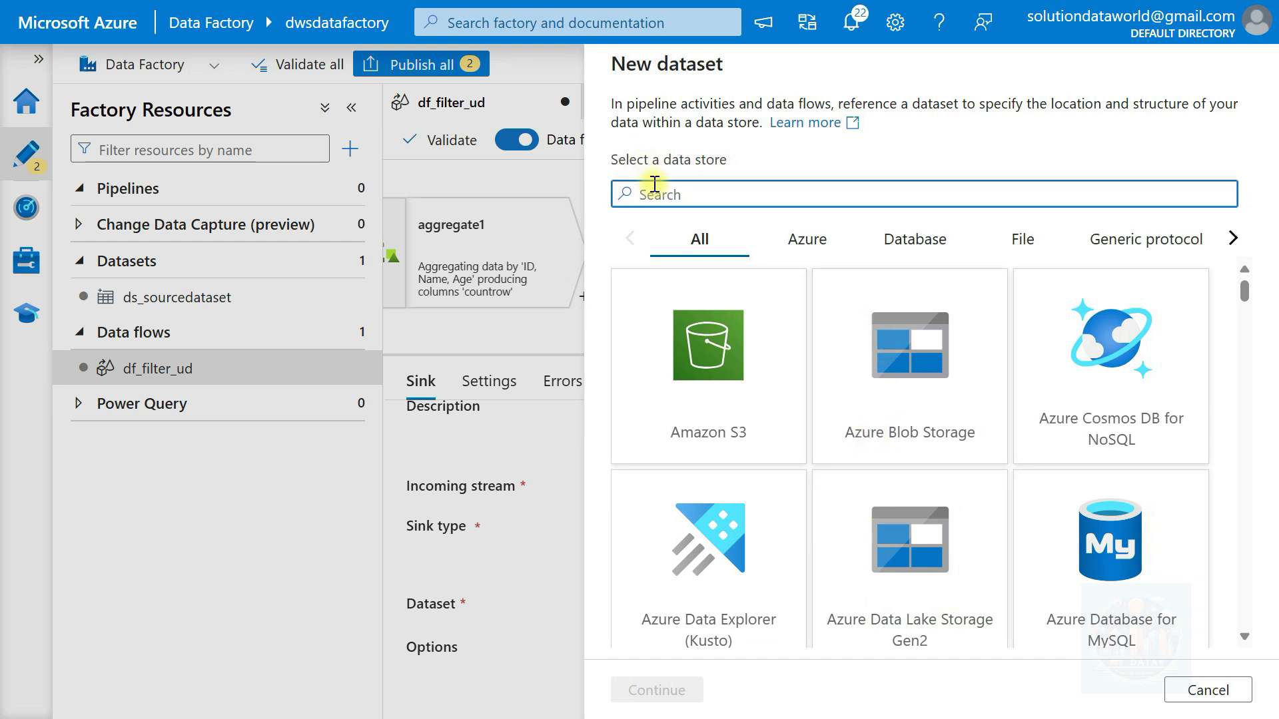
pyautogui.write('azure sql')
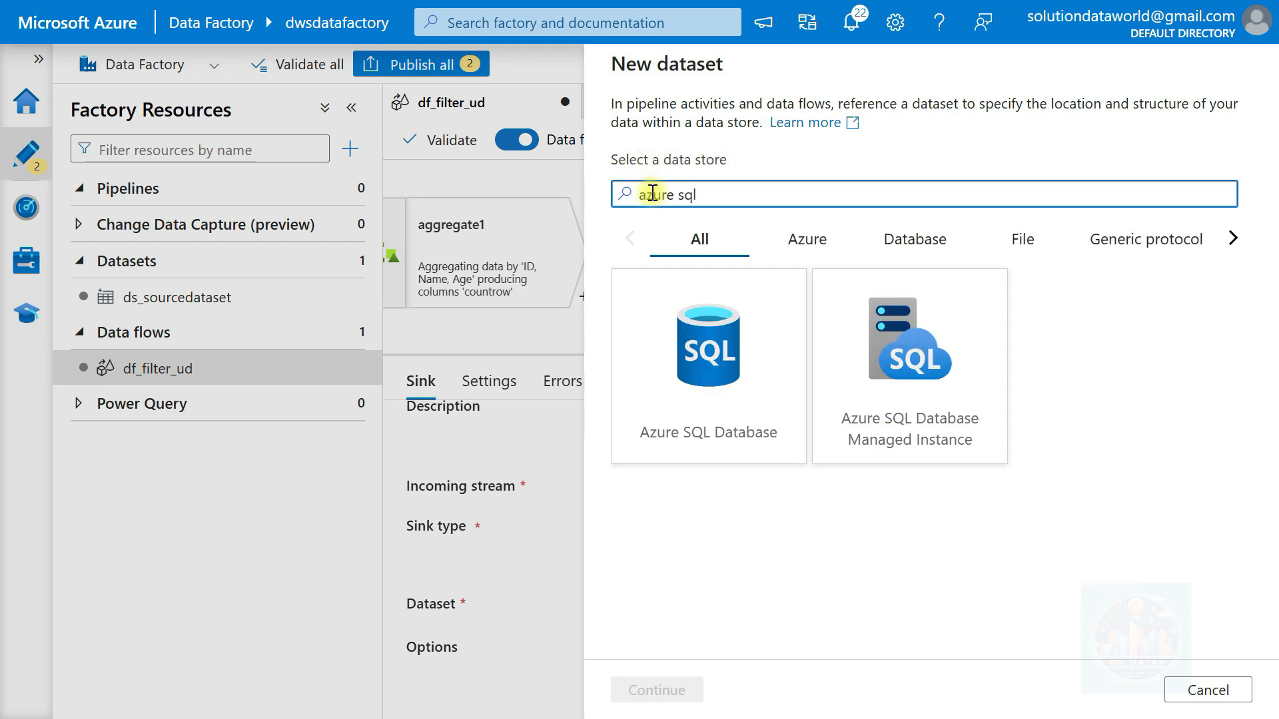
pyautogui.click(716, 341)
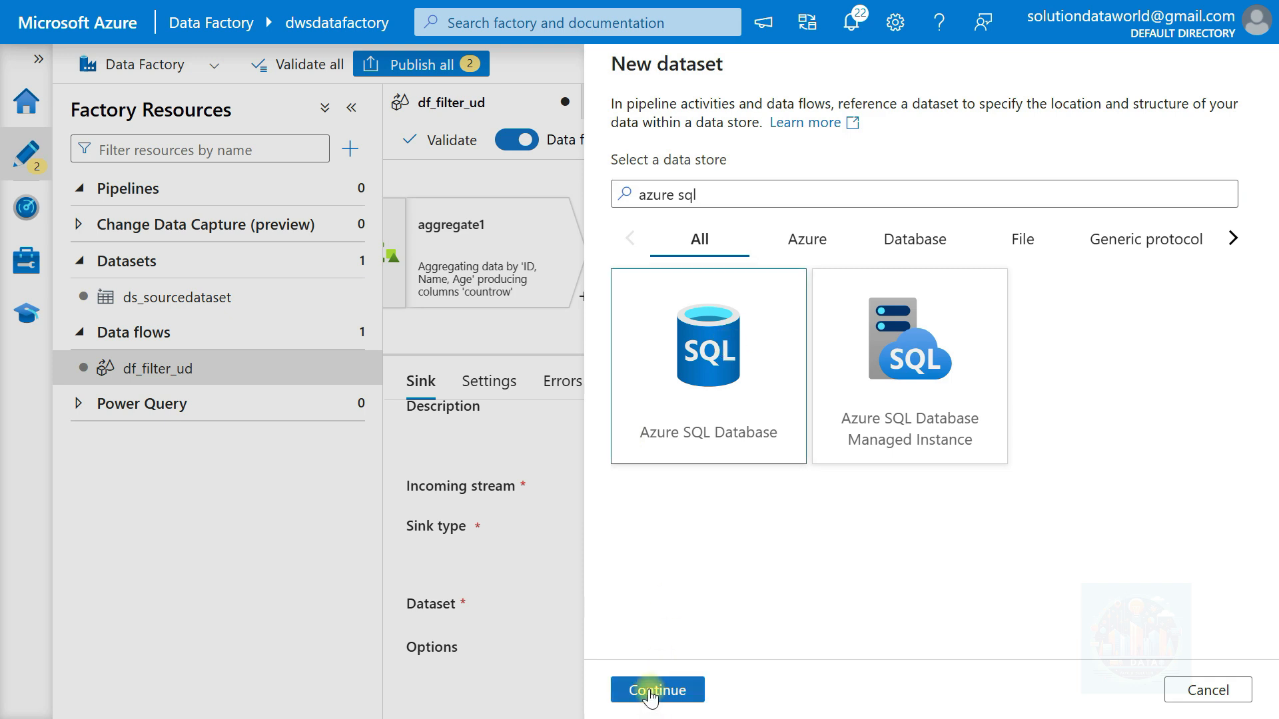
pyautogui.click(650, 692)
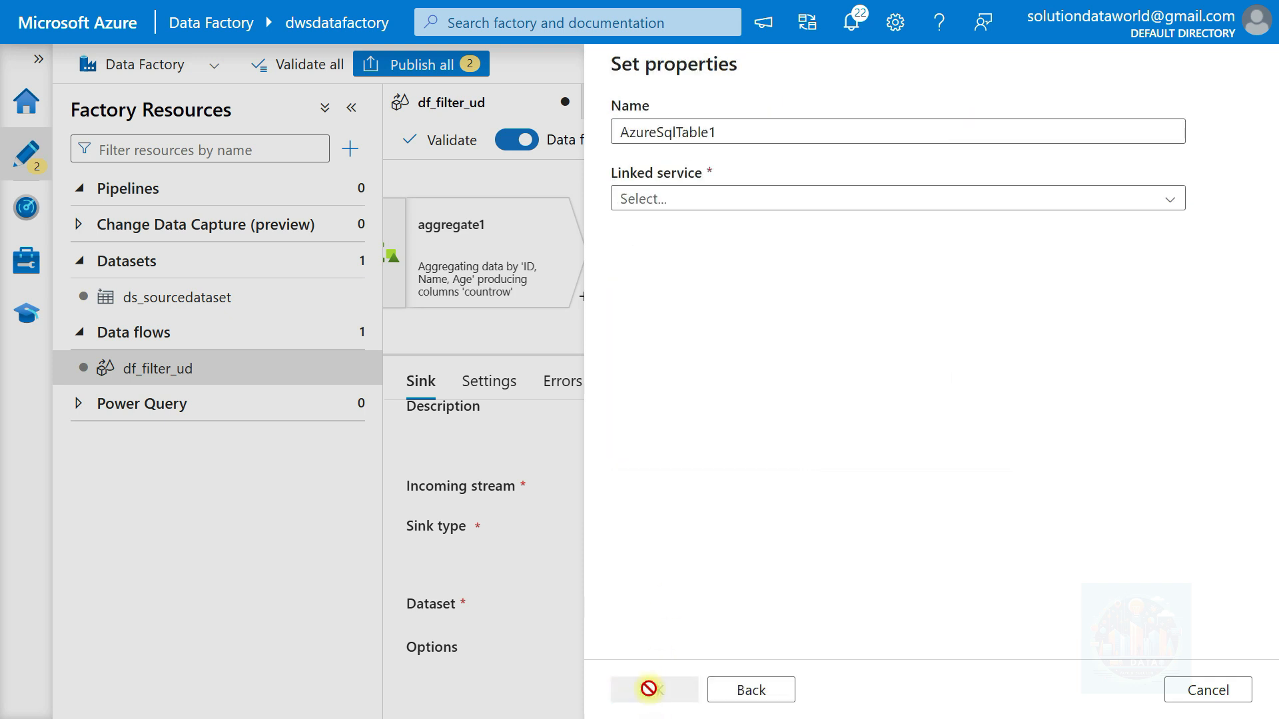
# - Name the sink dataset ds_uniquedatset and assign it the linked service ls_AzureSqlDatabase
pyautogui.click(723, 132)
pyautogui.press('BackSpace')
pyautogui.click(616, 132)
pyautogui.write('ds_')
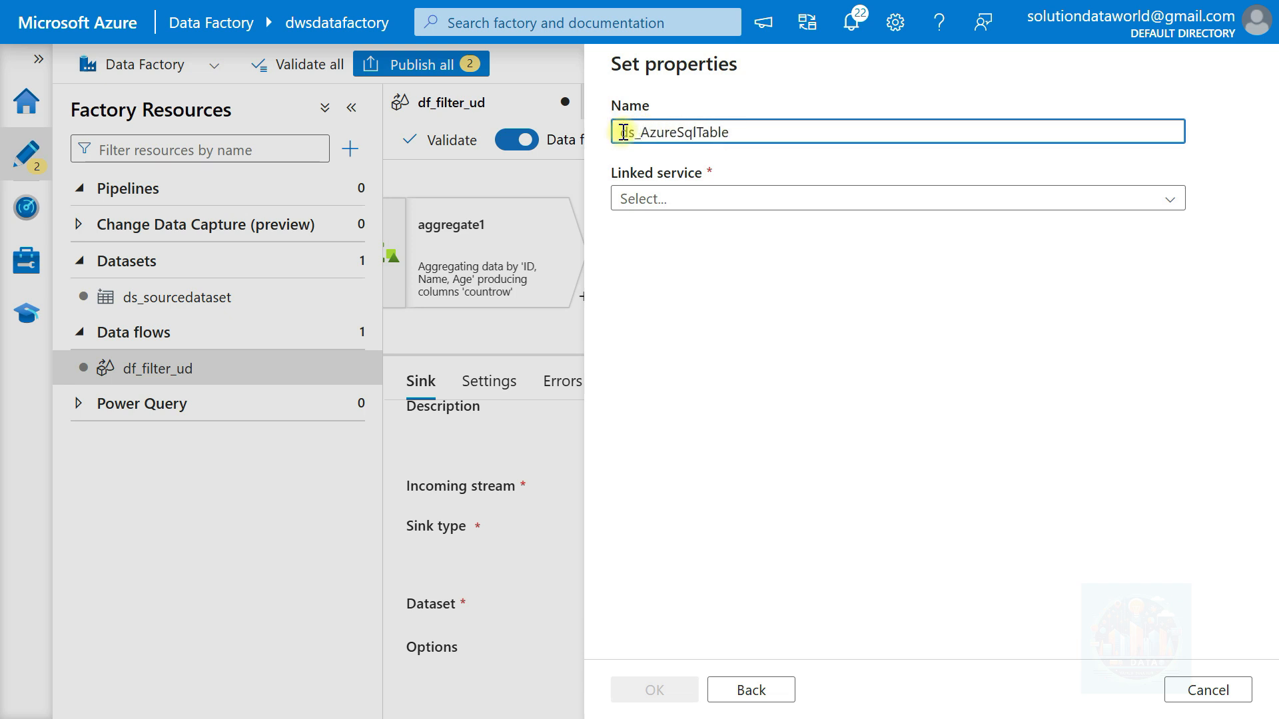
pyautogui.write('uq')
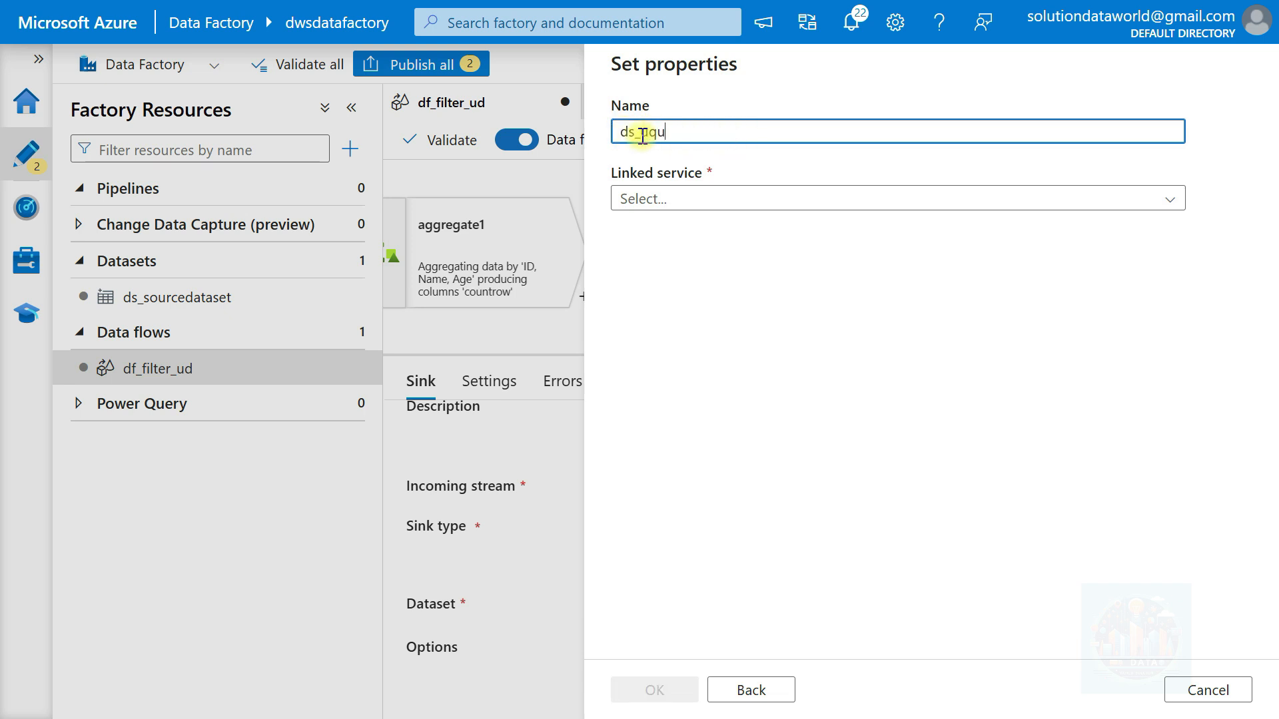
pyautogui.press('BackSpace')
pyautogui.write('niquedatset')
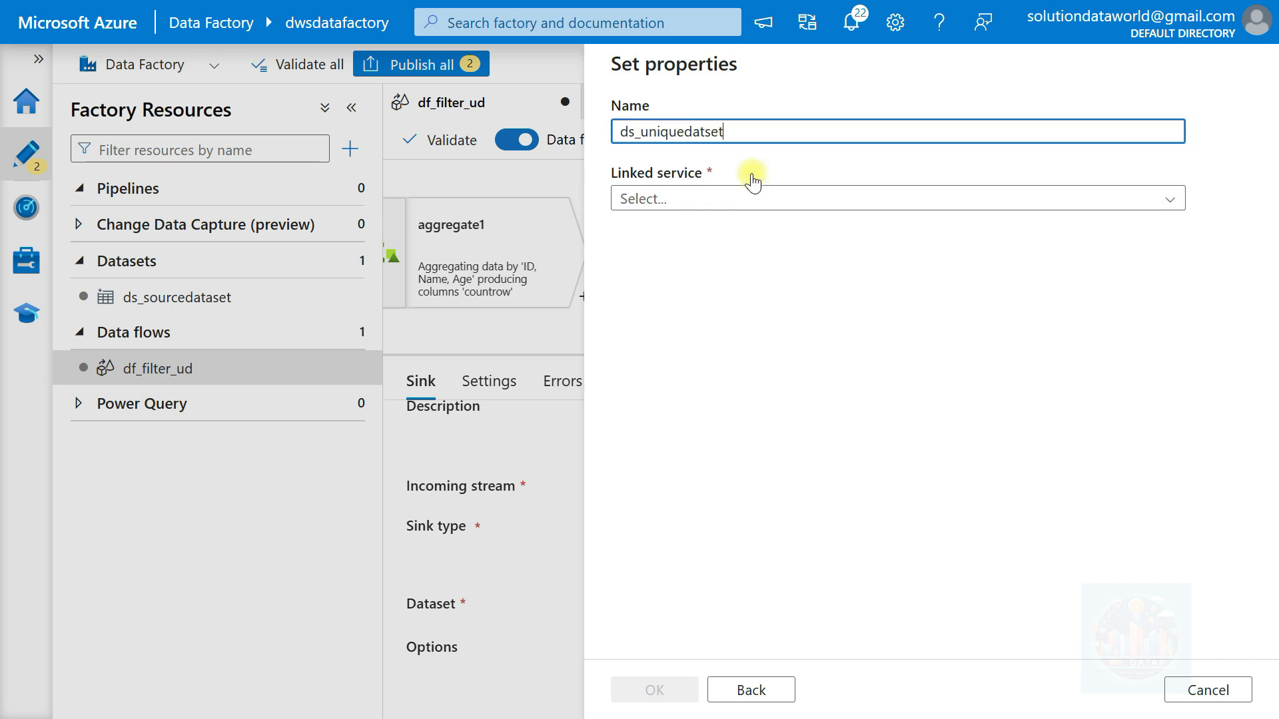
pyautogui.click(735, 203)
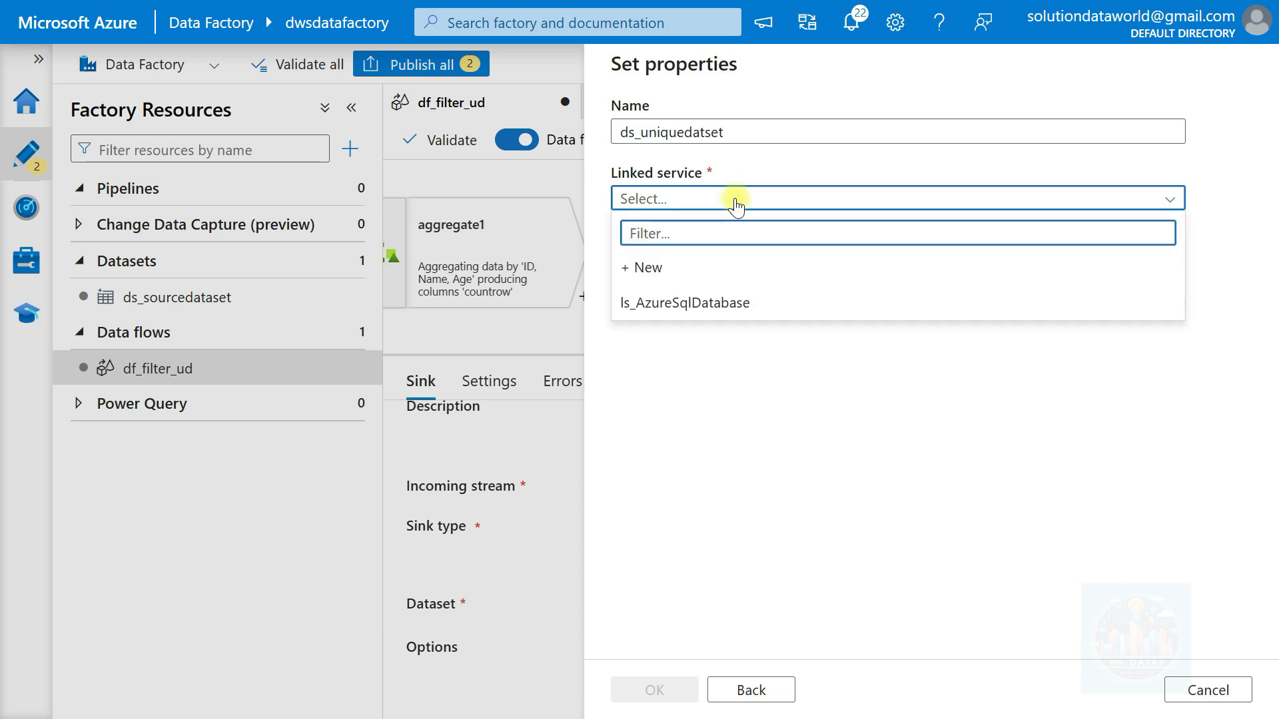
pyautogui.click(706, 311)
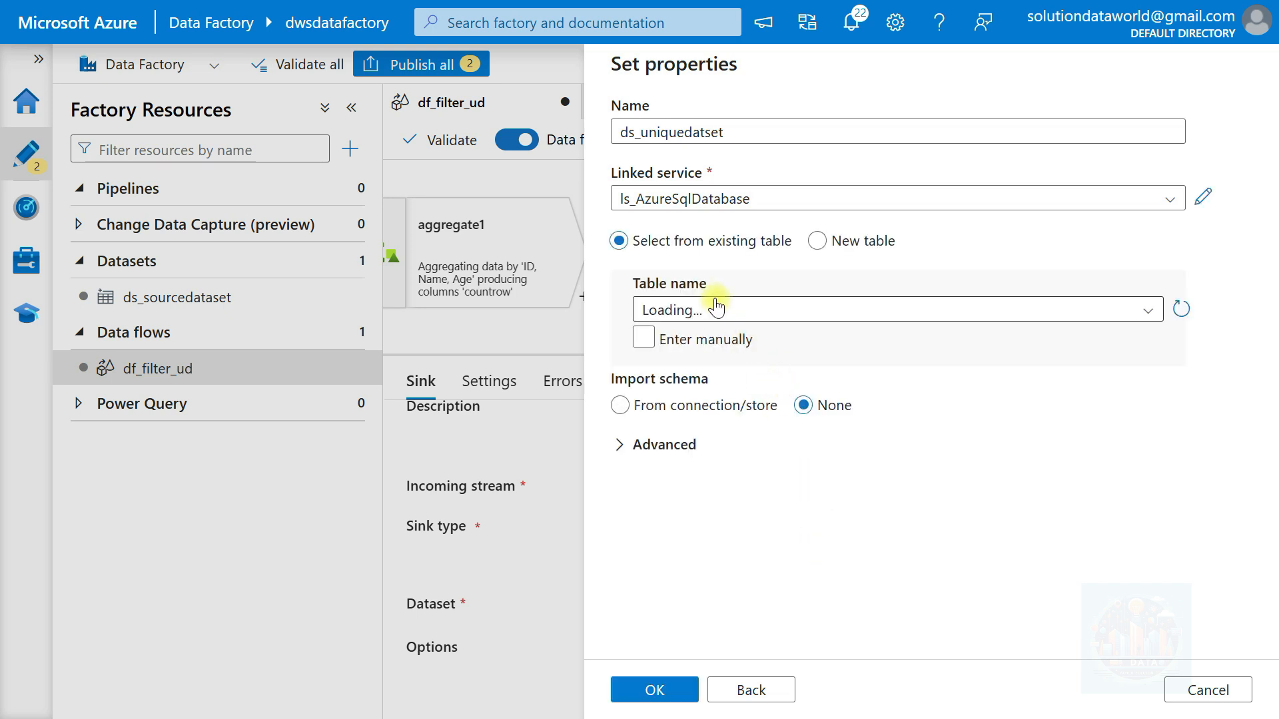
# - Set the dataset to use a new table with schema dbo and table name tbluniqedata, and create it
pyautogui.click(821, 241)
pyautogui.click(689, 309)
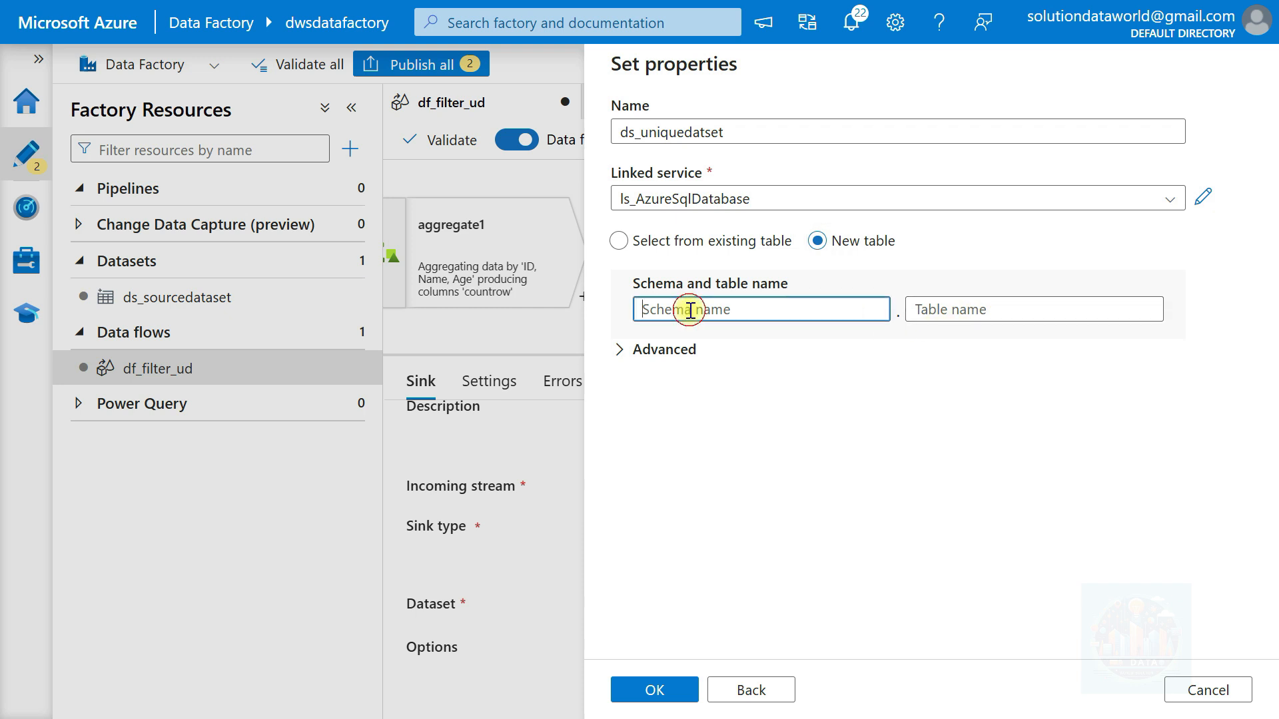
pyautogui.write('dbo')
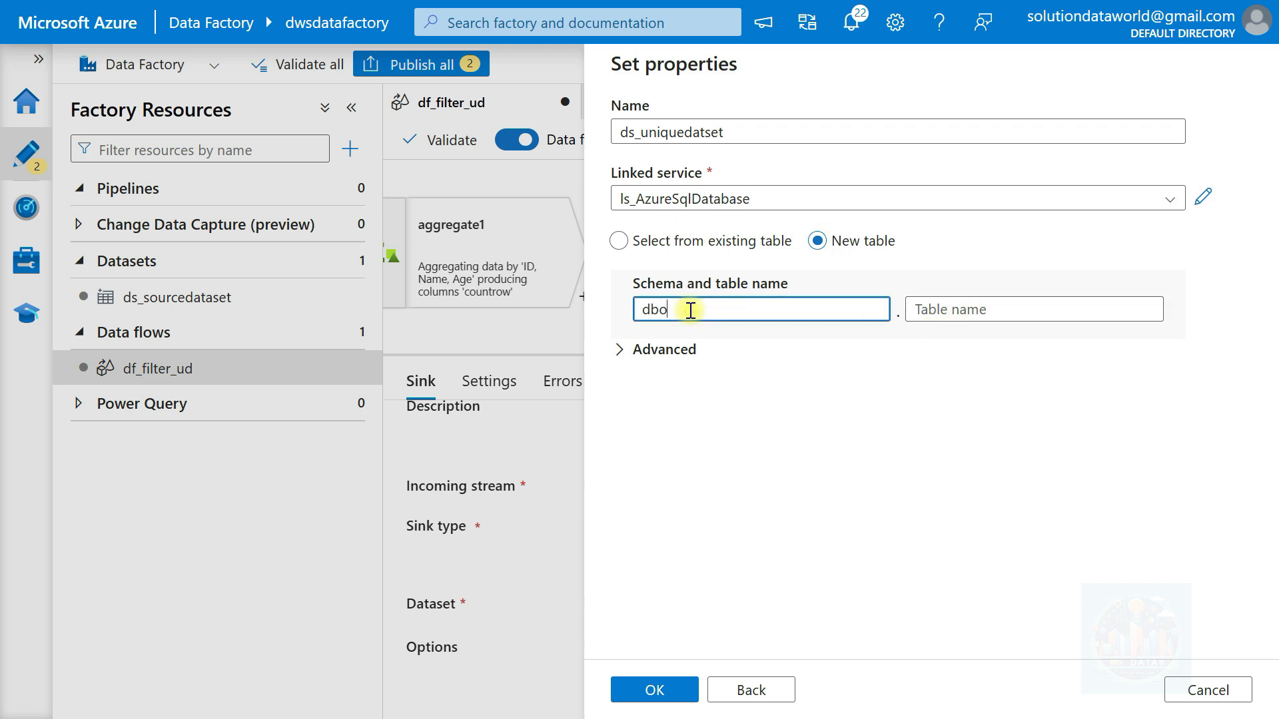
pyautogui.click(956, 306)
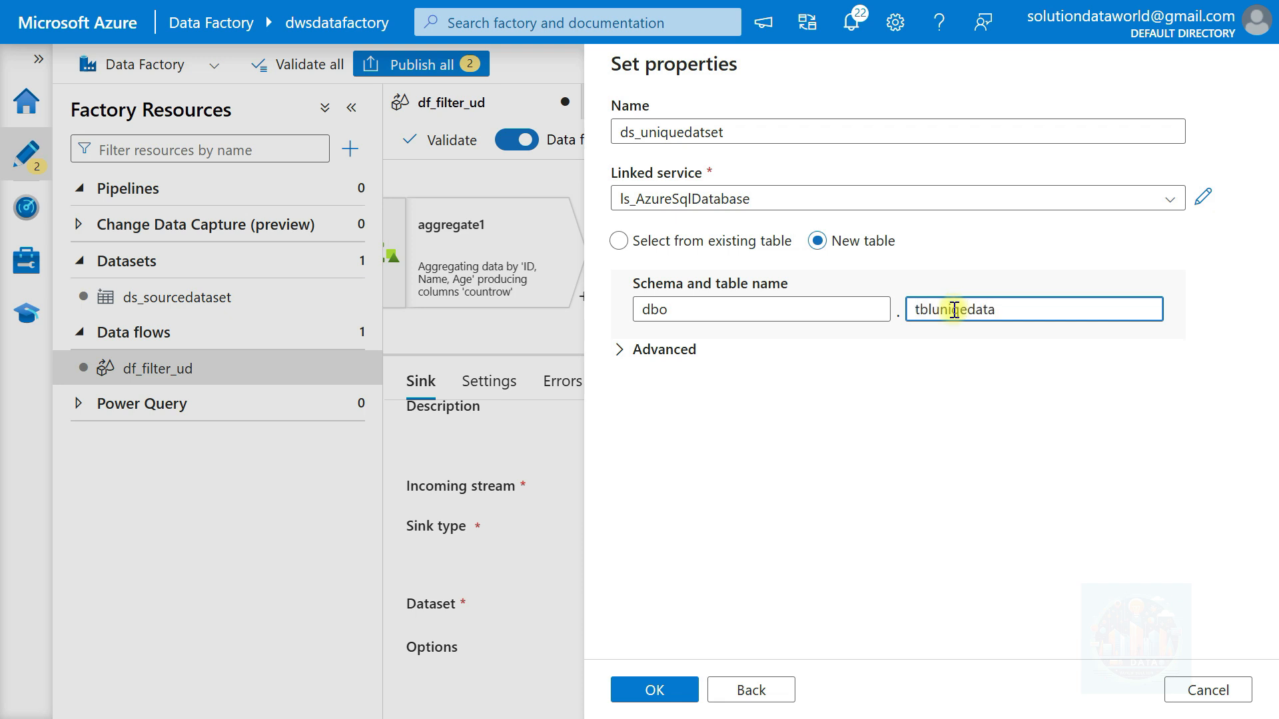
pyautogui.click(630, 350)
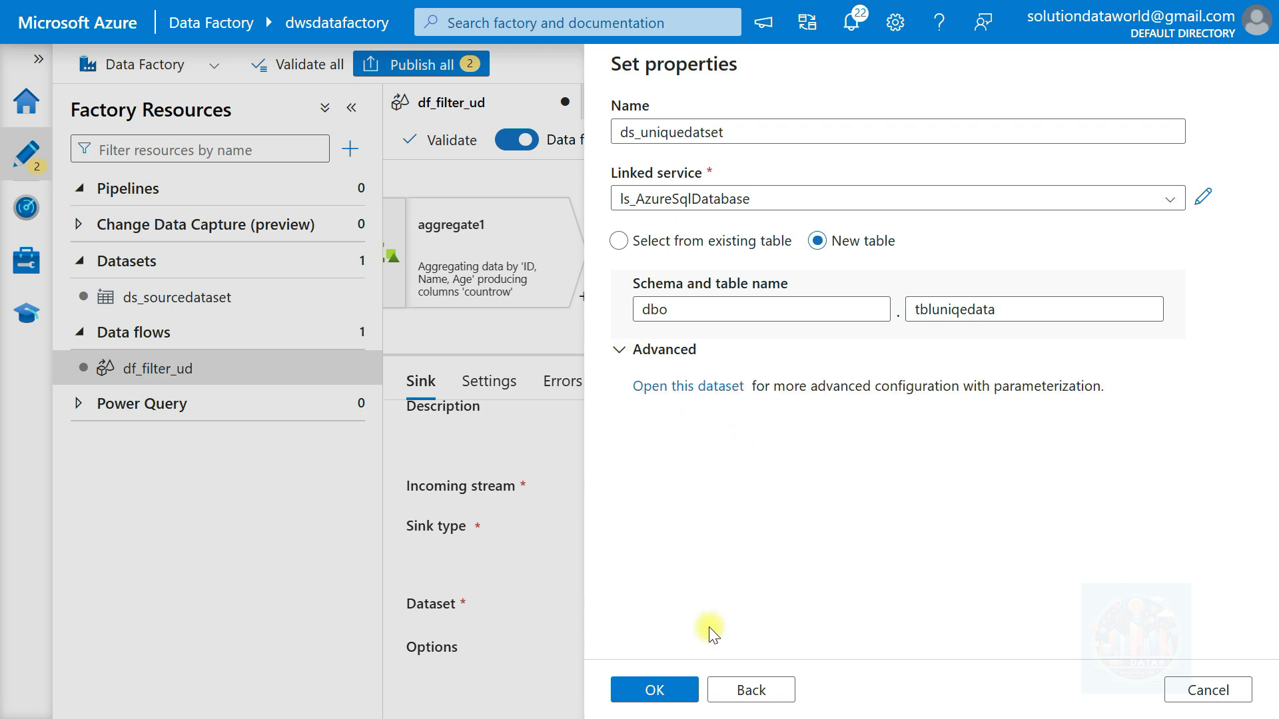
pyautogui.click(654, 690)
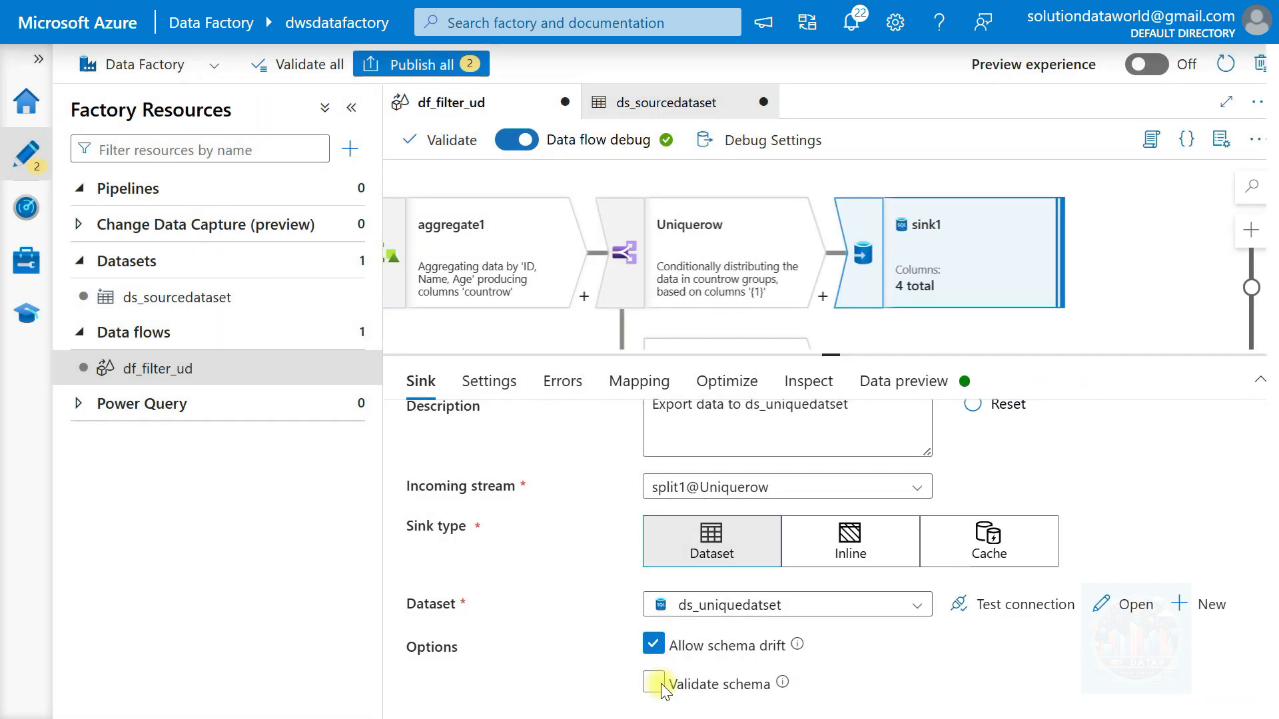
# - Review sink1's update method, table action, SQL script and error-handling options
pyautogui.click(488, 380)
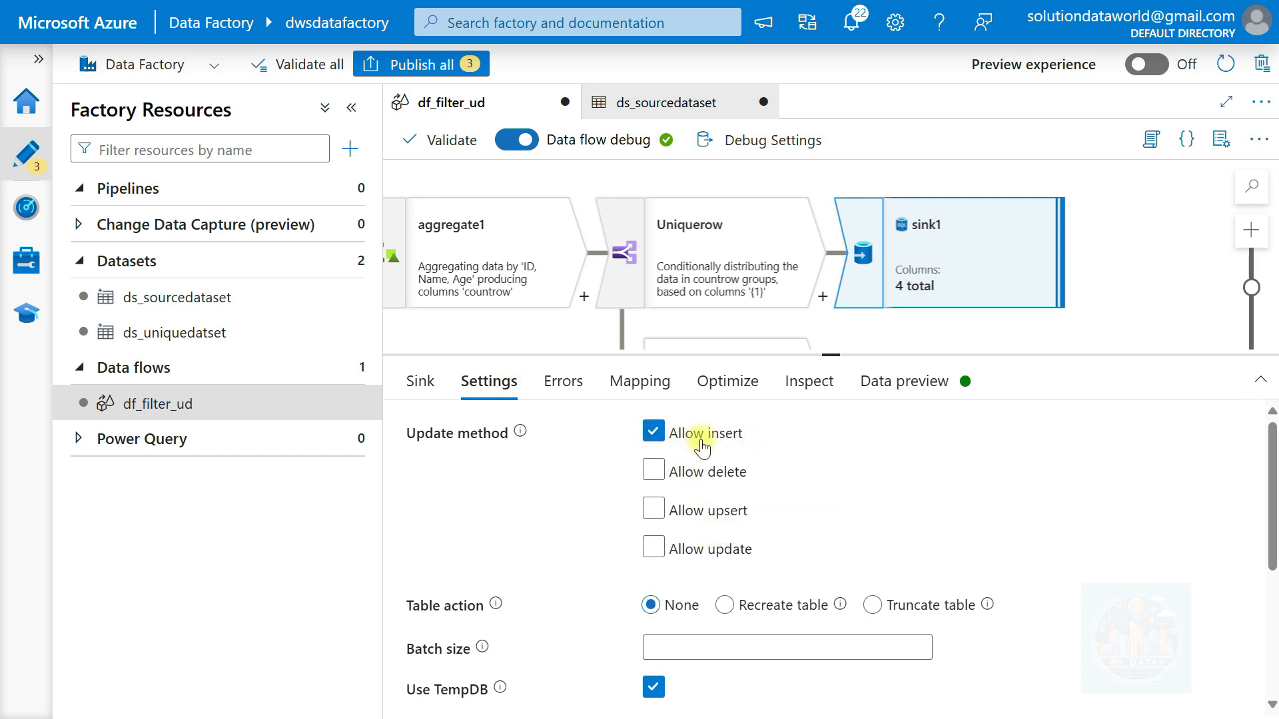
pyautogui.scroll(-2, 736, 509)
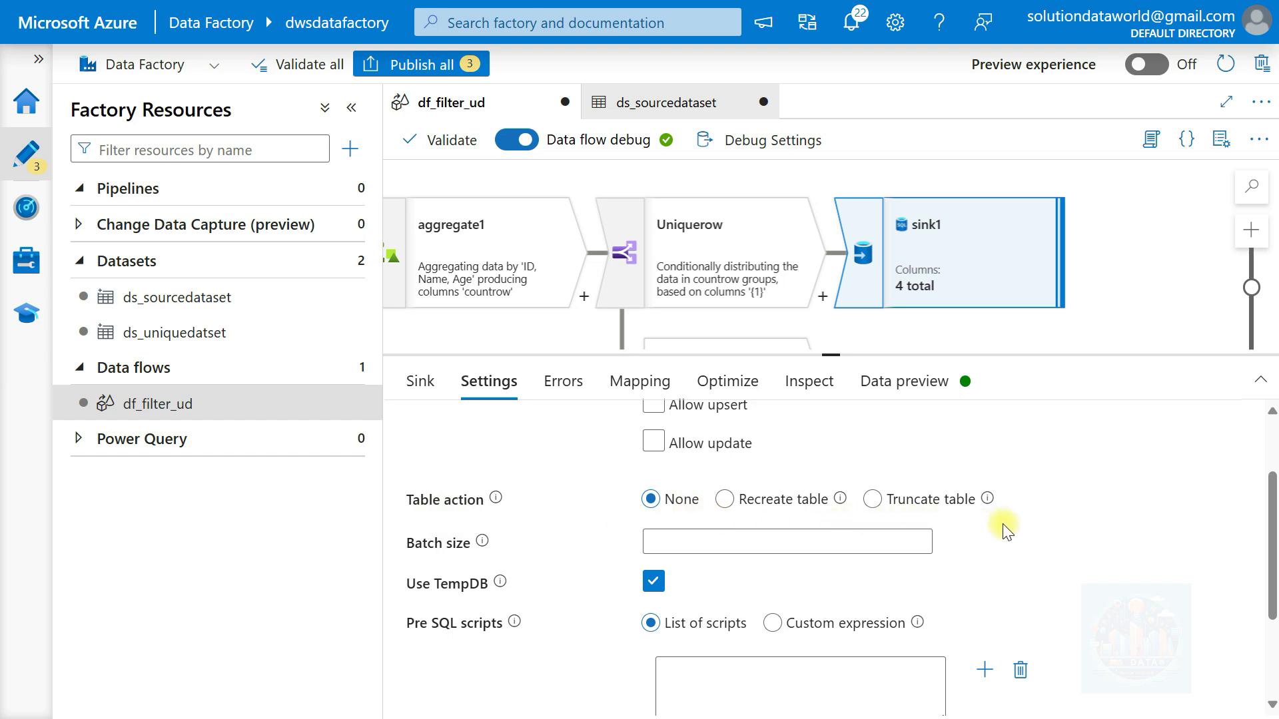
pyautogui.scroll(-3, 1003, 531)
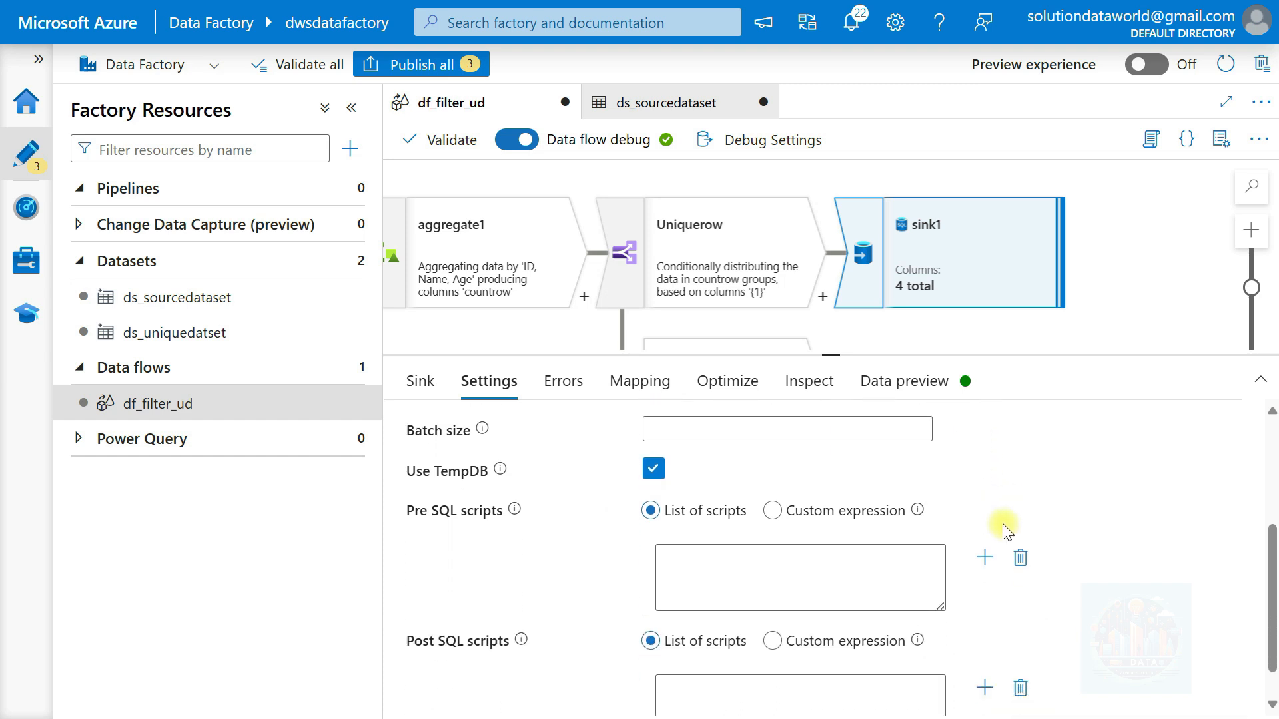
pyautogui.click(563, 383)
pyautogui.scroll(-3, 658, 518)
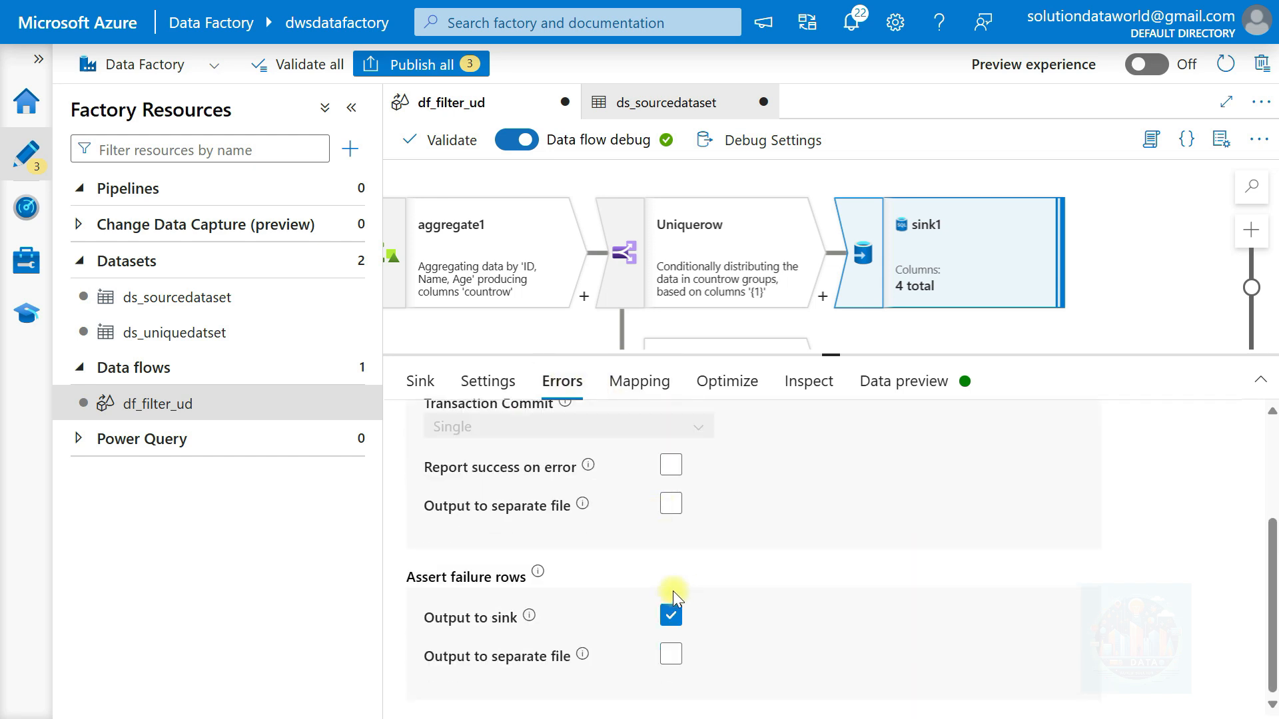
pyautogui.click(670, 615)
# - Turn off auto mapping for sink1 and delete the countrow column mapping
pyautogui.click(638, 378)
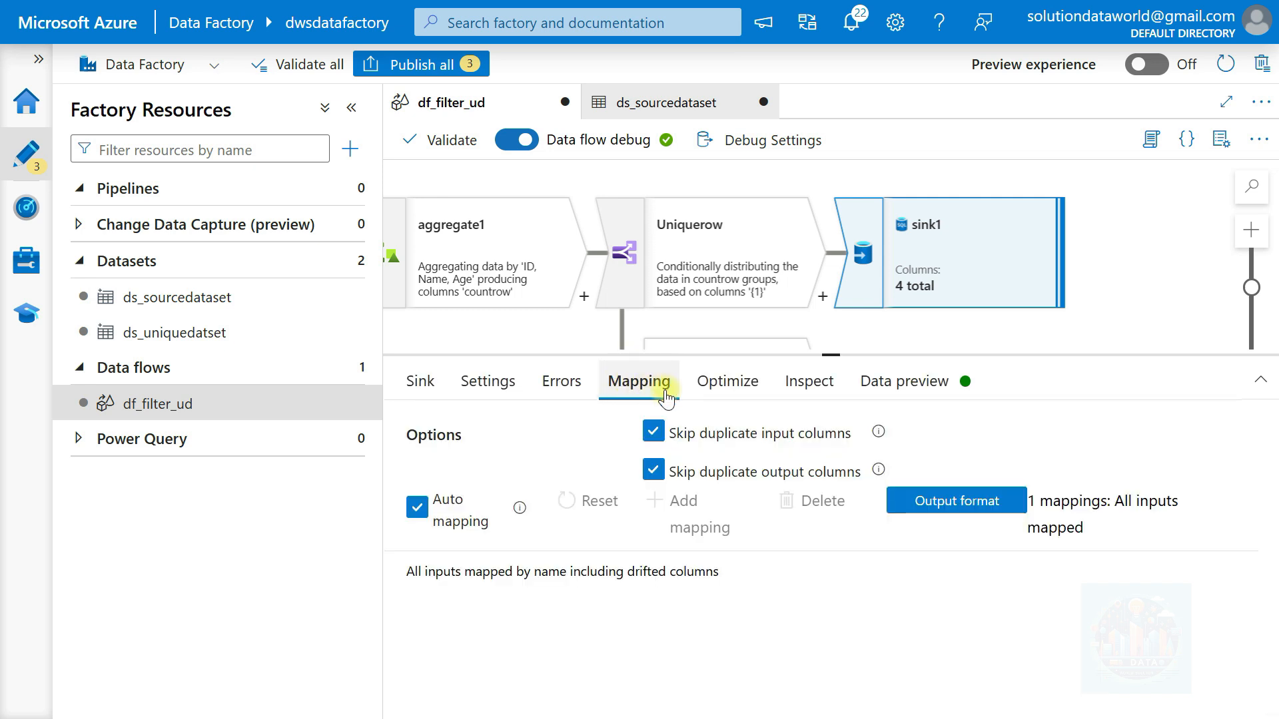
pyautogui.click(418, 509)
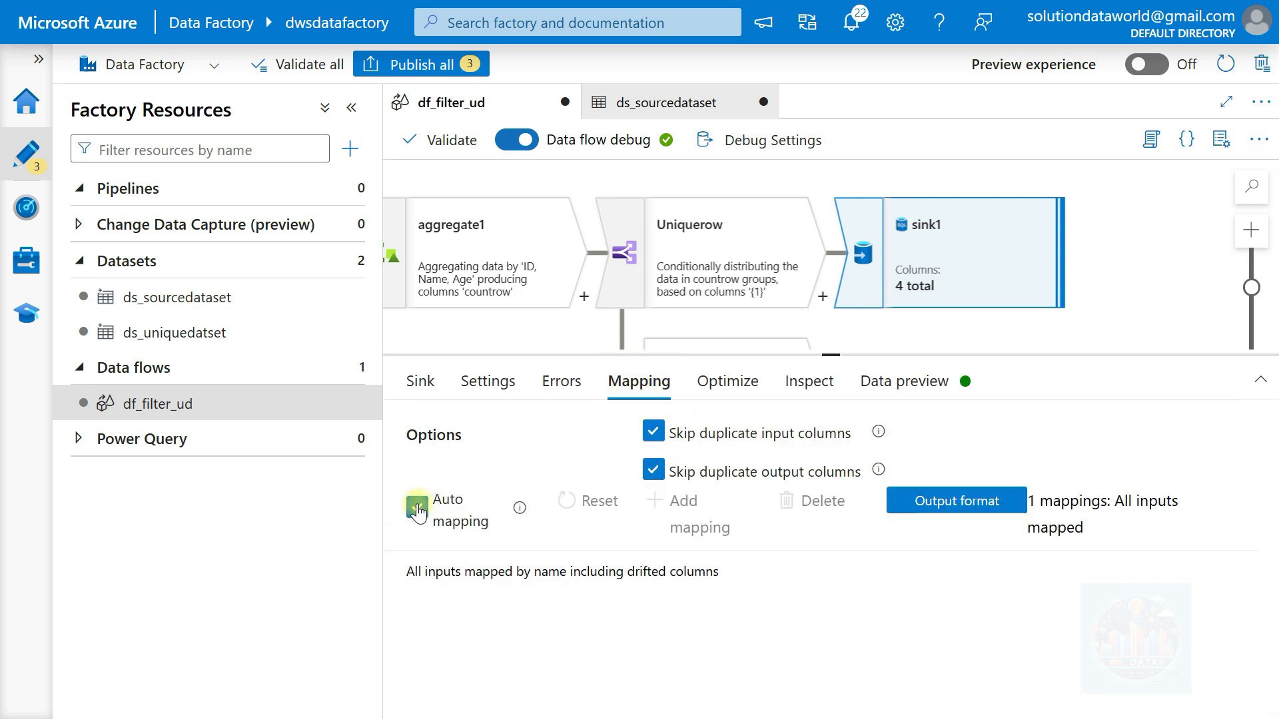
pyautogui.scroll(-1, 660, 599)
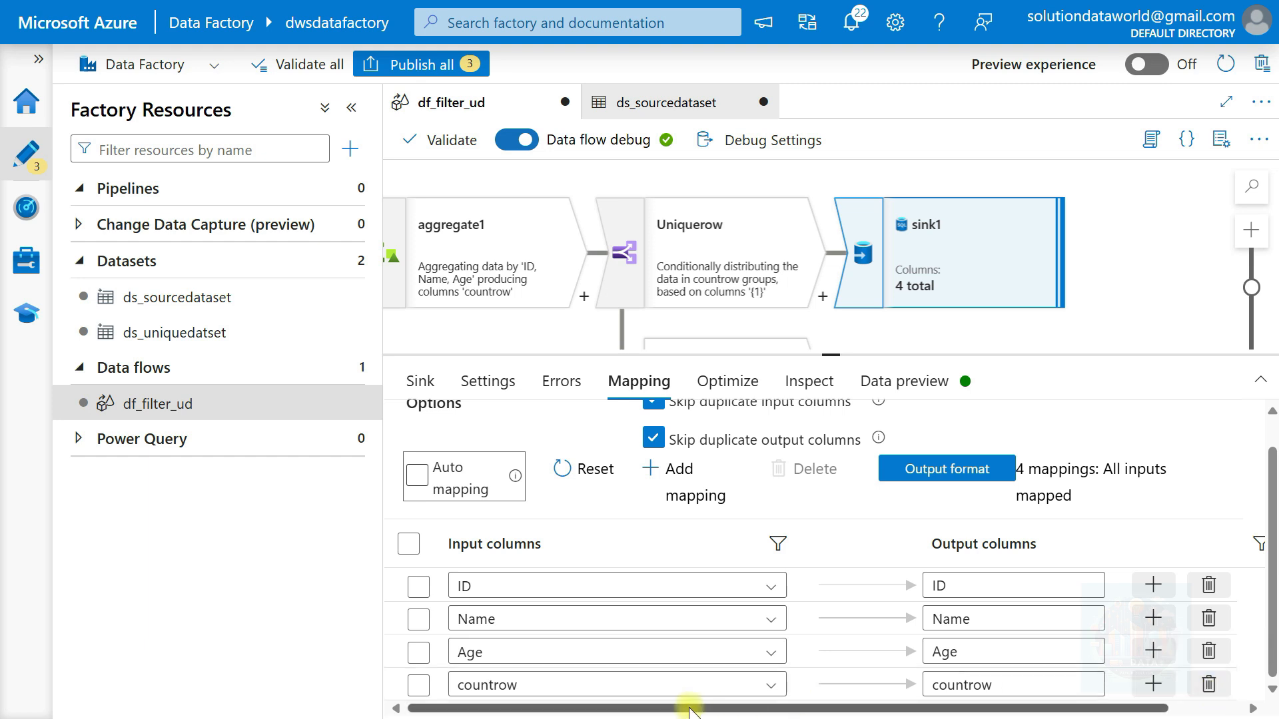
pyautogui.click(1208, 684)
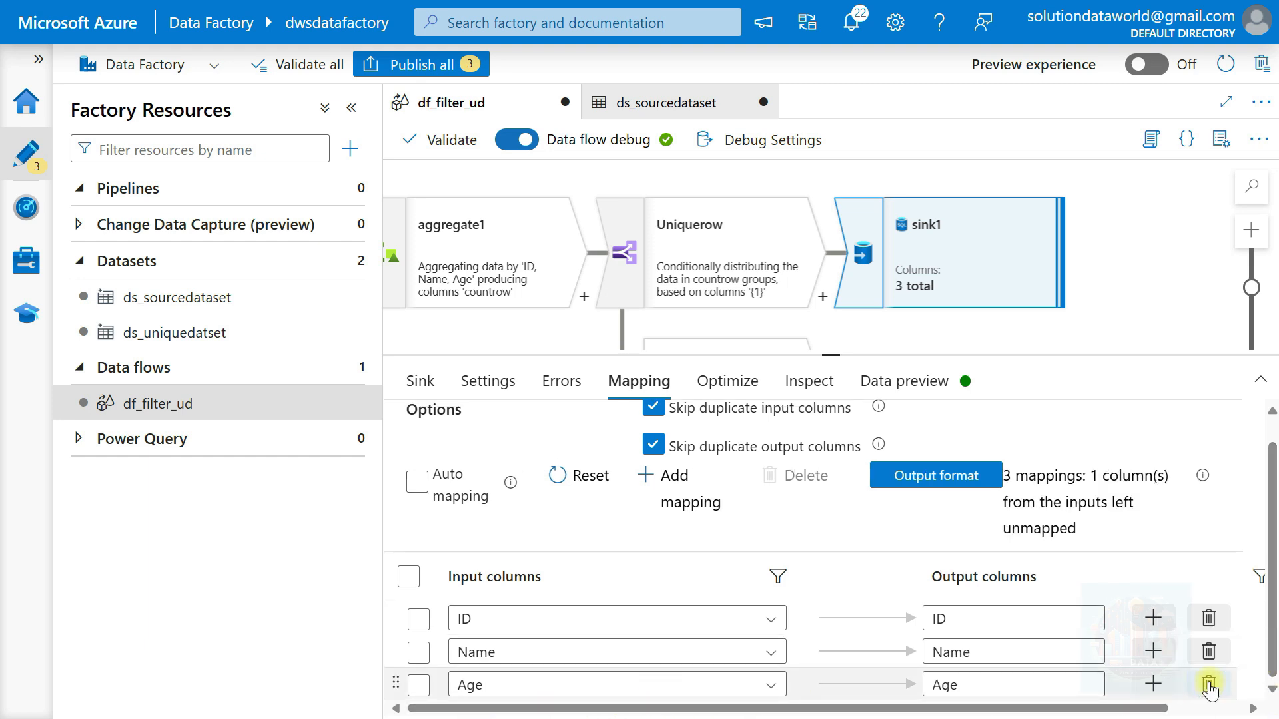
# - Check sink1's partition option and output schema, and refresh its data preview
pyautogui.click(736, 383)
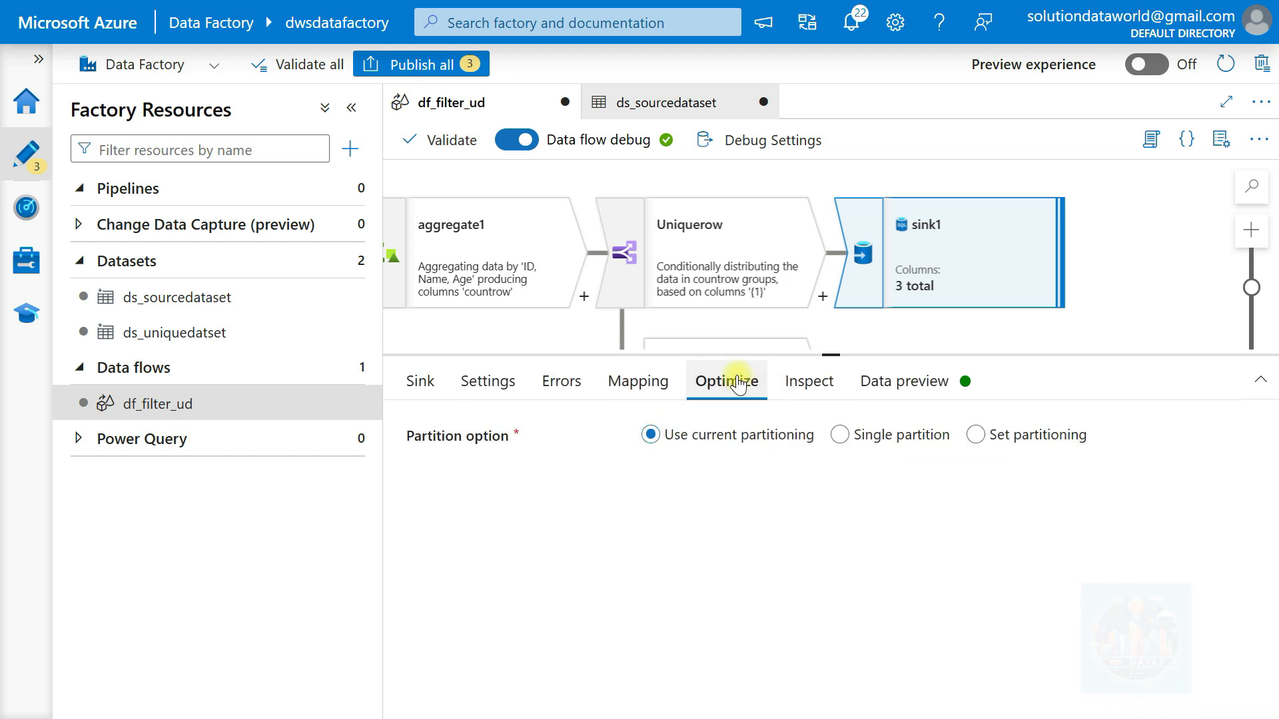
pyautogui.click(810, 380)
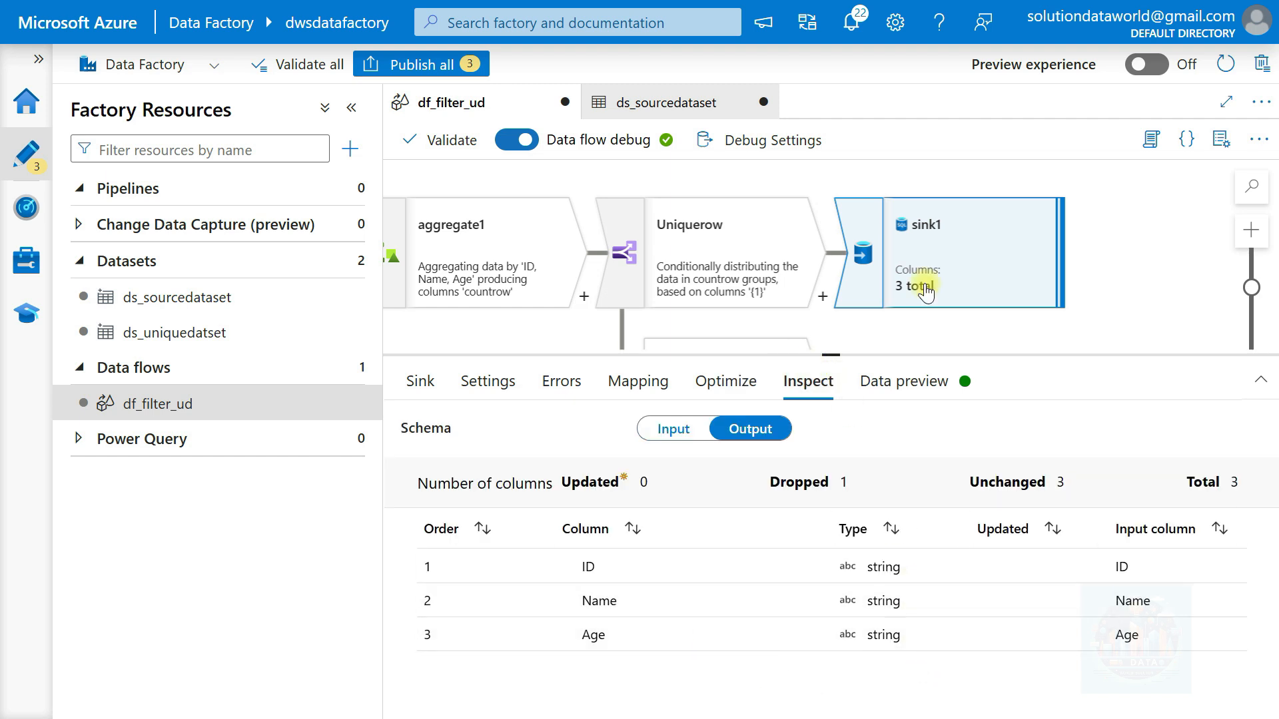
pyautogui.click(904, 381)
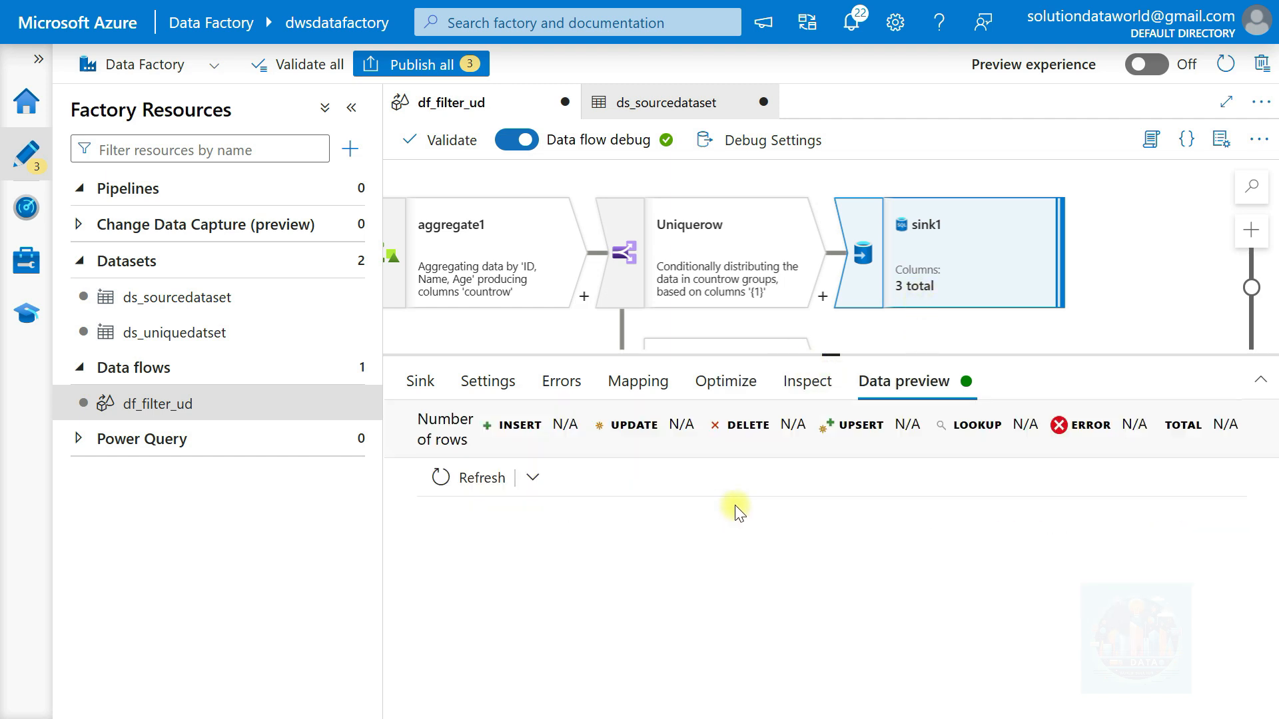
pyautogui.click(454, 480)
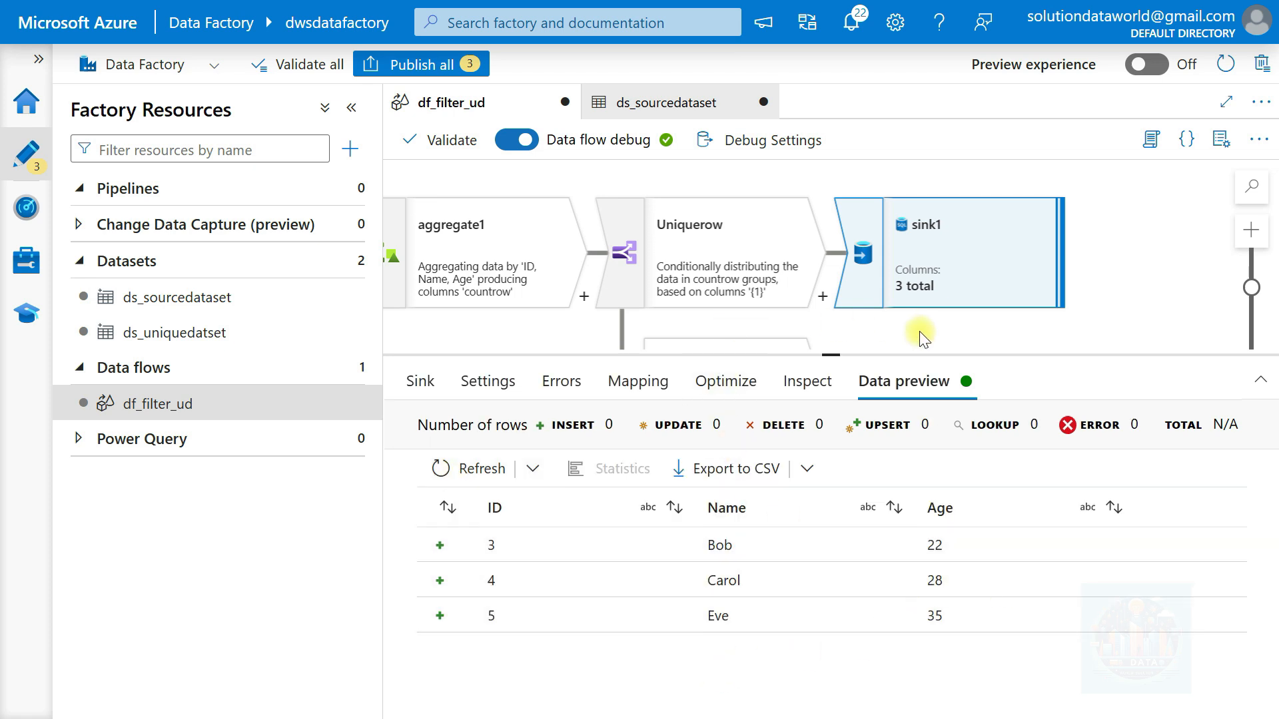
# - Add a sink destination to the DuplicateRow stream of the conditional split
pyautogui.click(856, 313)
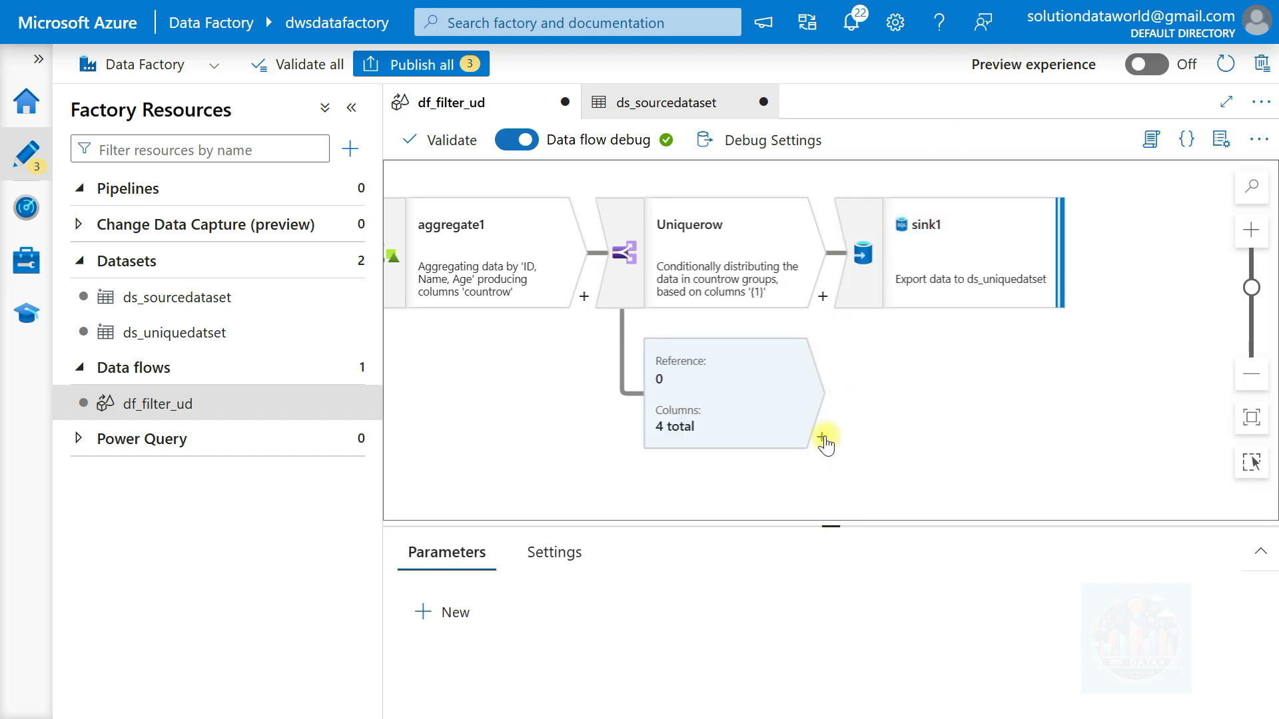
pyautogui.click(823, 440)
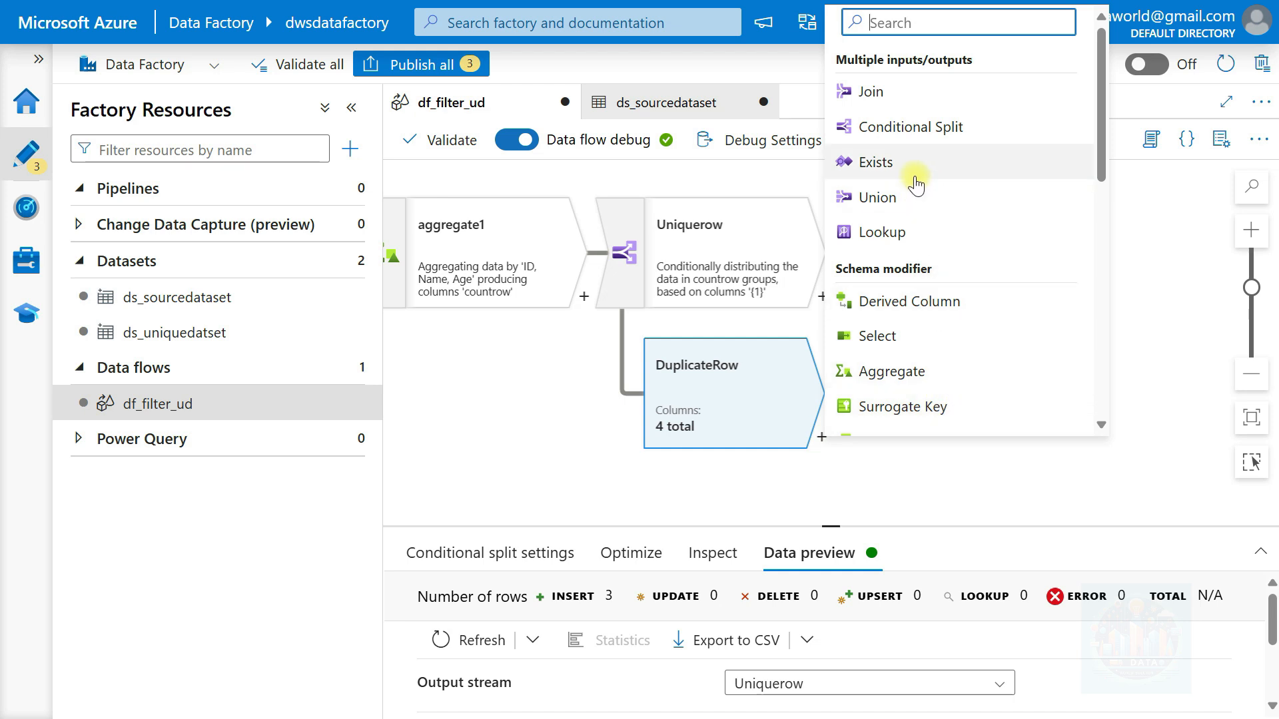
pyautogui.scroll(-10, 915, 180)
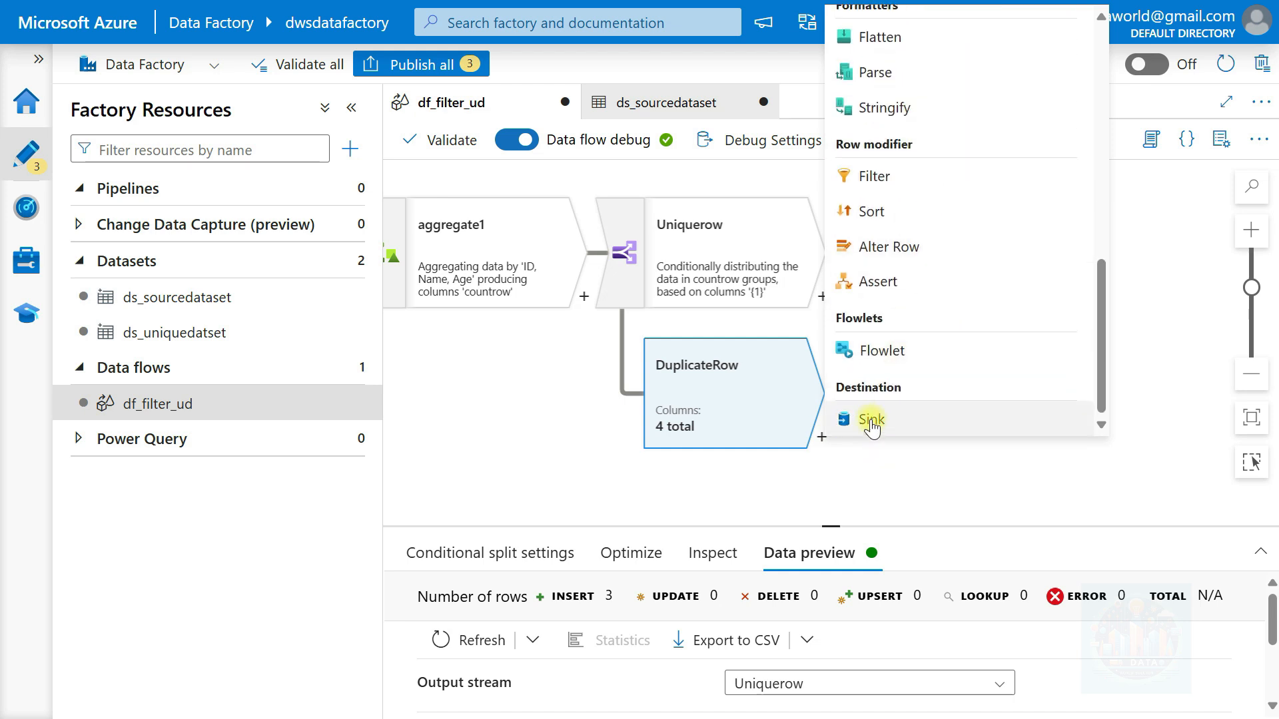
pyautogui.click(872, 421)
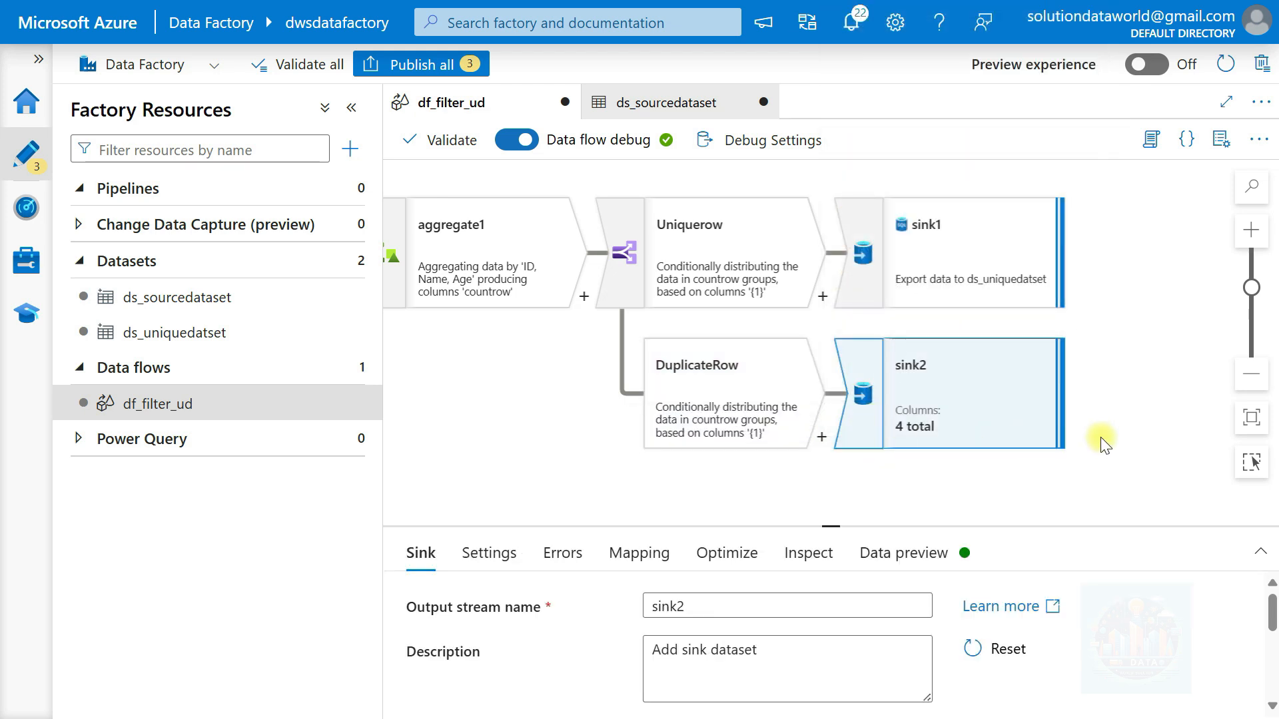
pyautogui.click(959, 414)
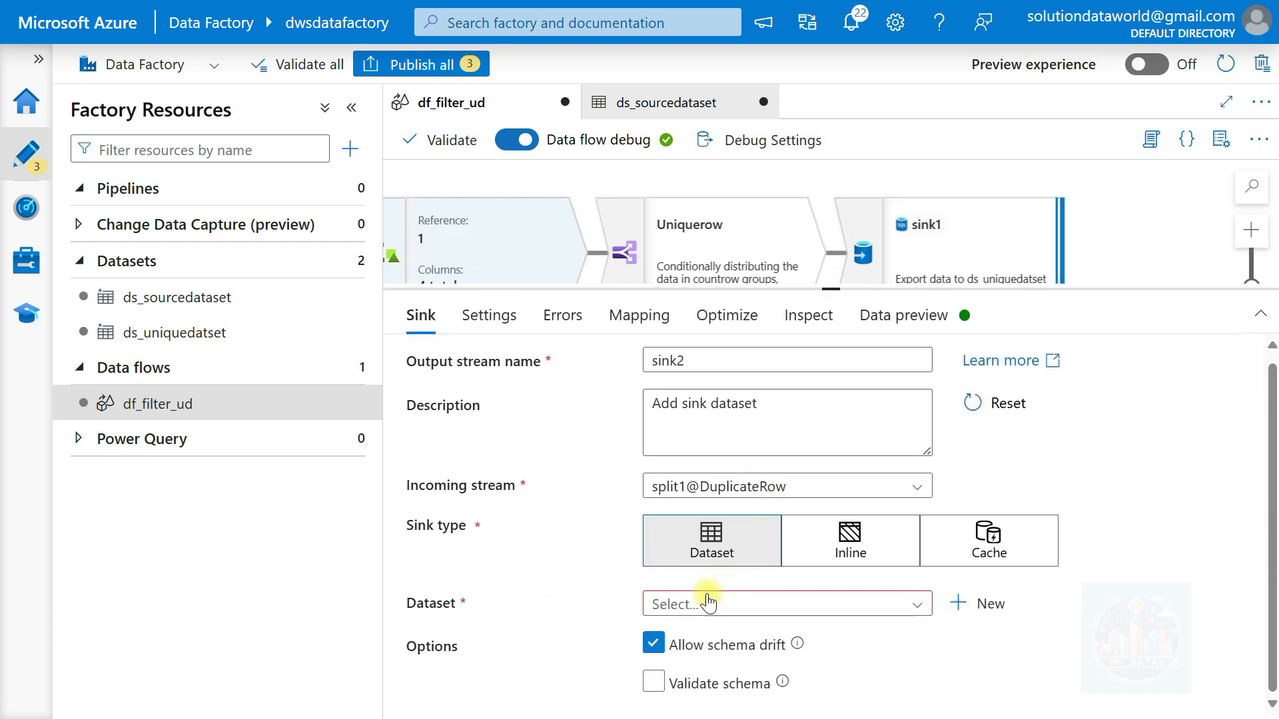
# - Start a new dataset for sink2 with Azure SQL Database as its data store
pyautogui.click(958, 606)
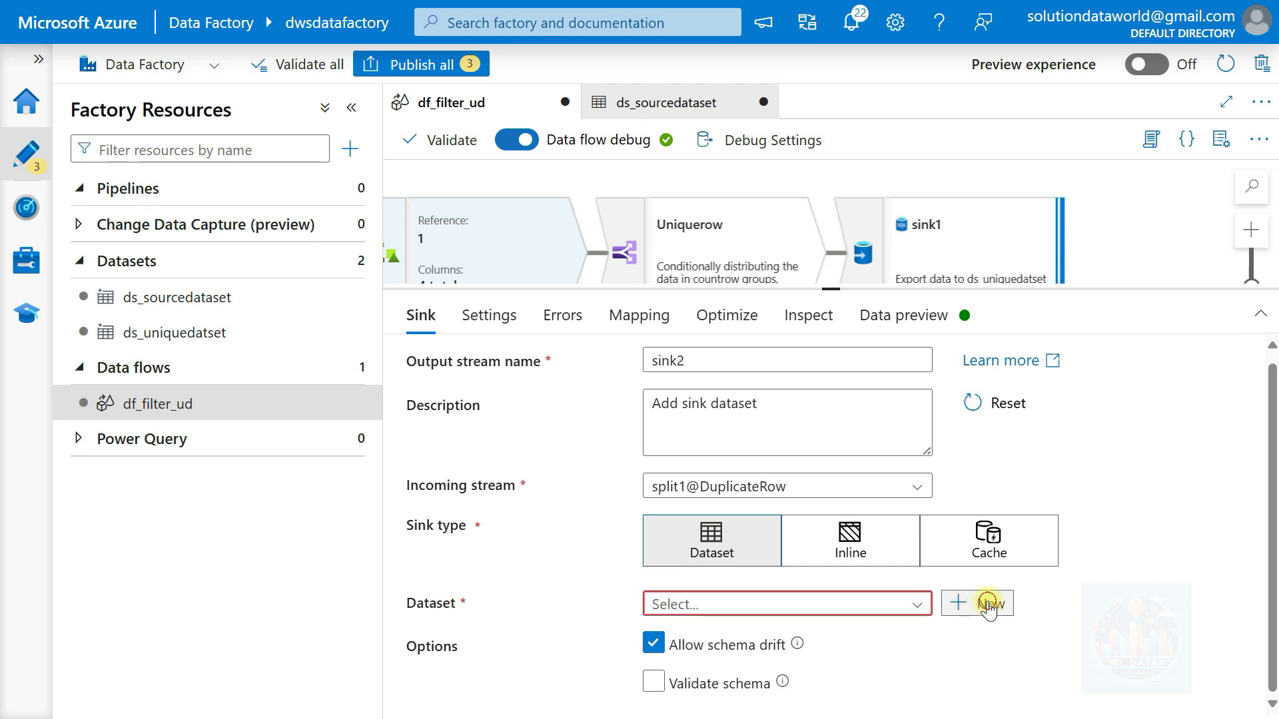
pyautogui.write('a')
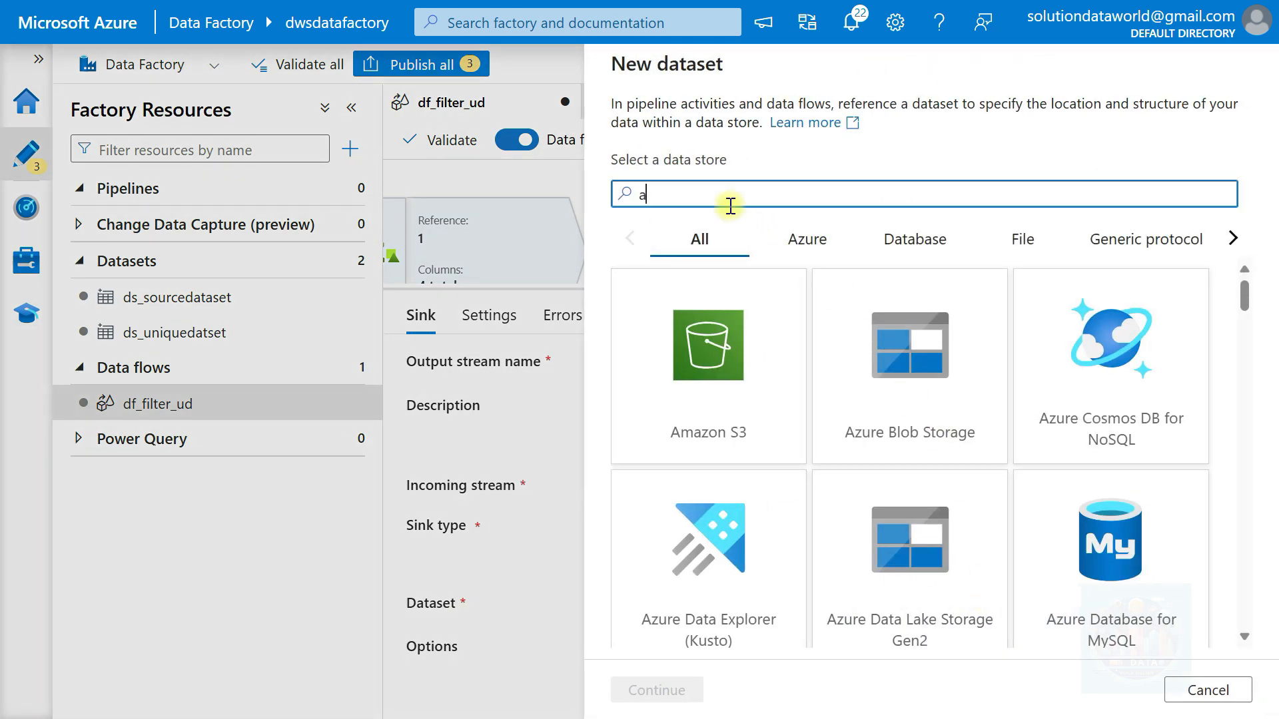
pyautogui.write('zure sql')
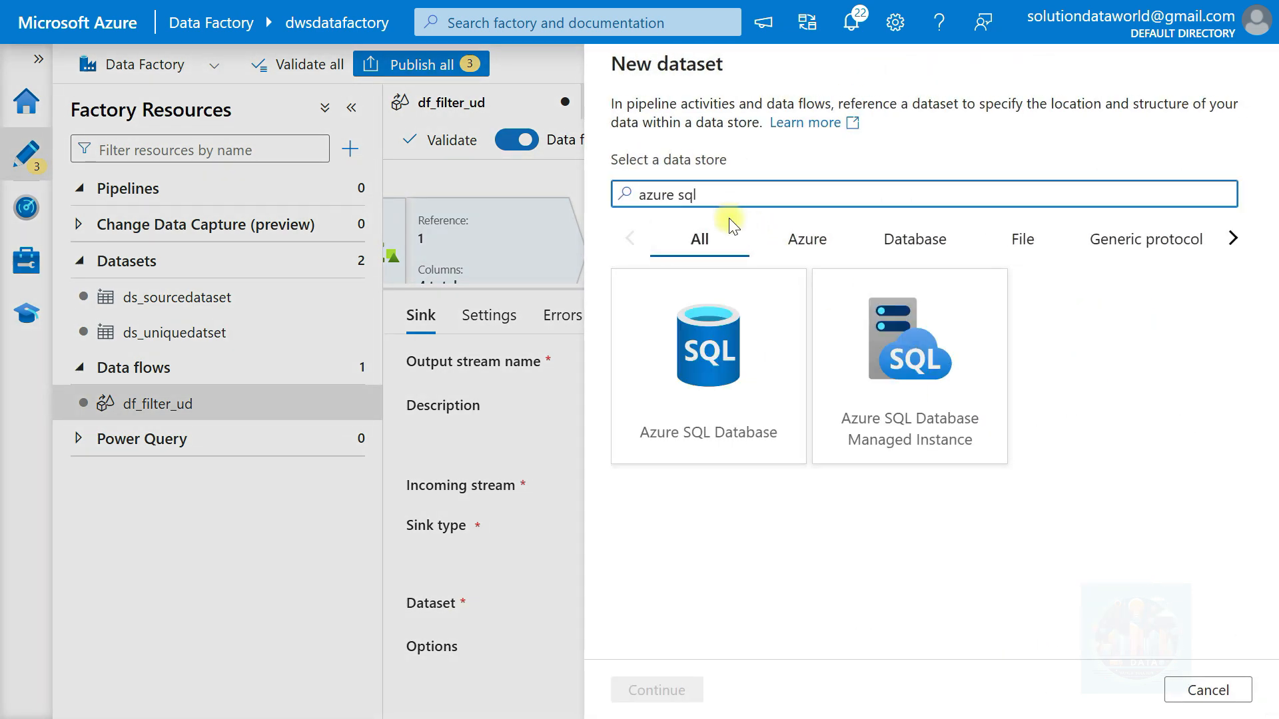
pyautogui.click(685, 393)
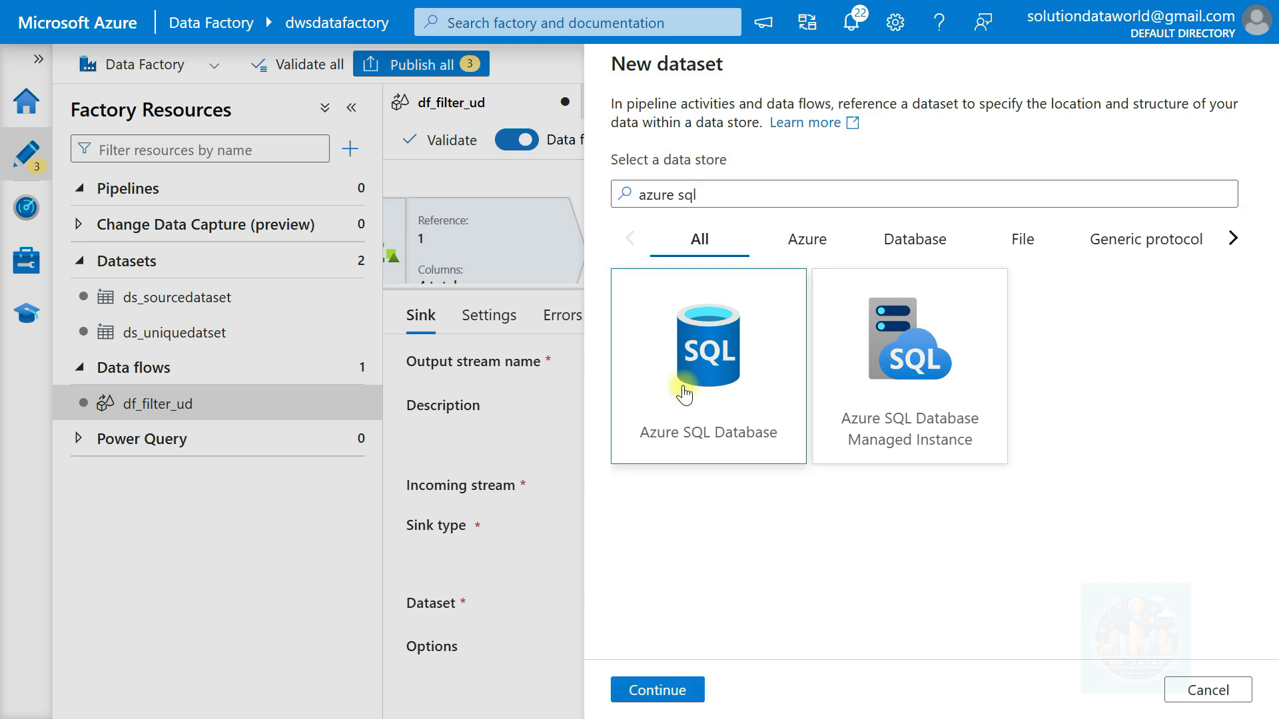
pyautogui.click(656, 690)
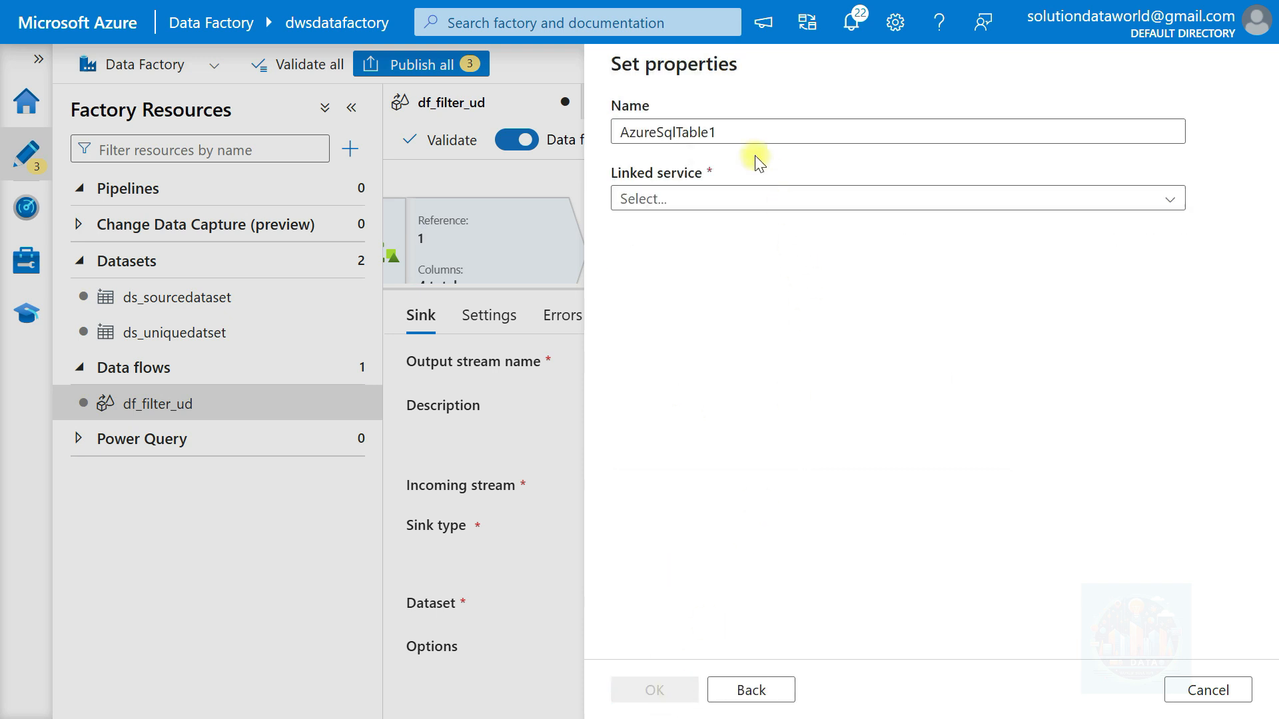
# - Name the new dataset ds_duplicatedataset and select the linked service ls_AzureSqlDatabase
pyautogui.click(734, 135)
pyautogui.press('BackSpace')
pyautogui.press('BackSpace')
pyautogui.write('ds_dup')
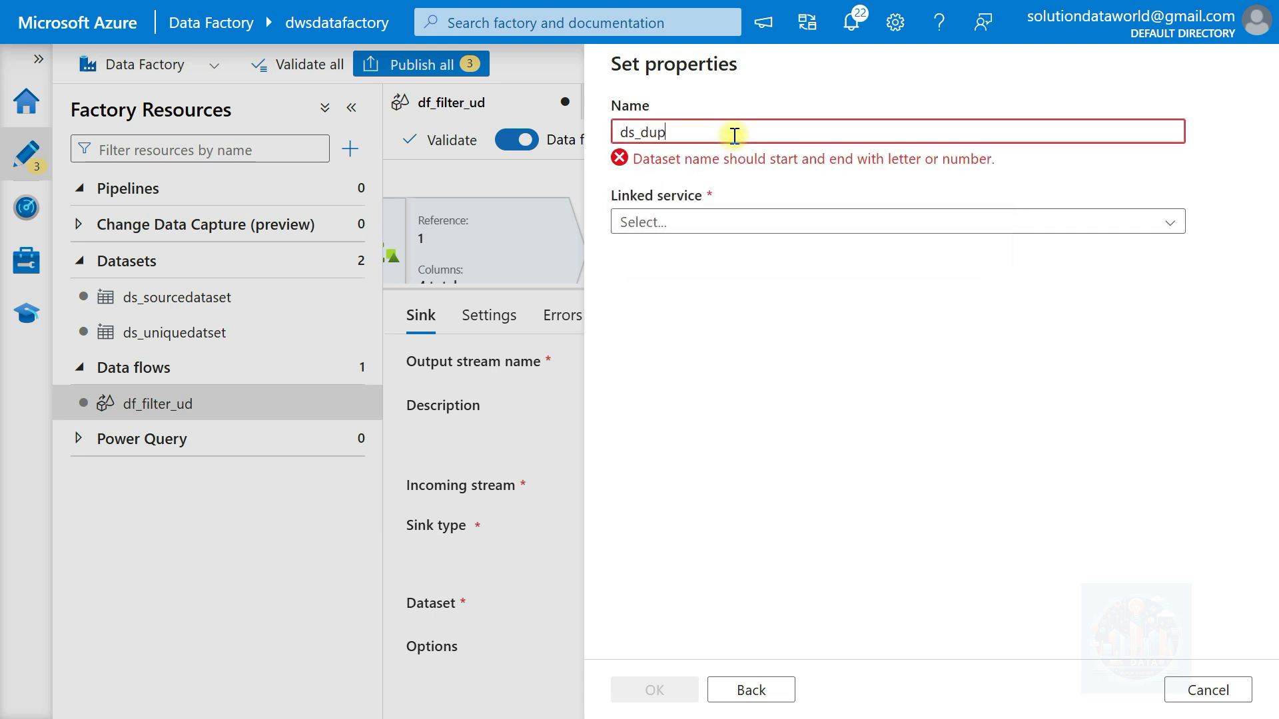
pyautogui.write('licatedata')
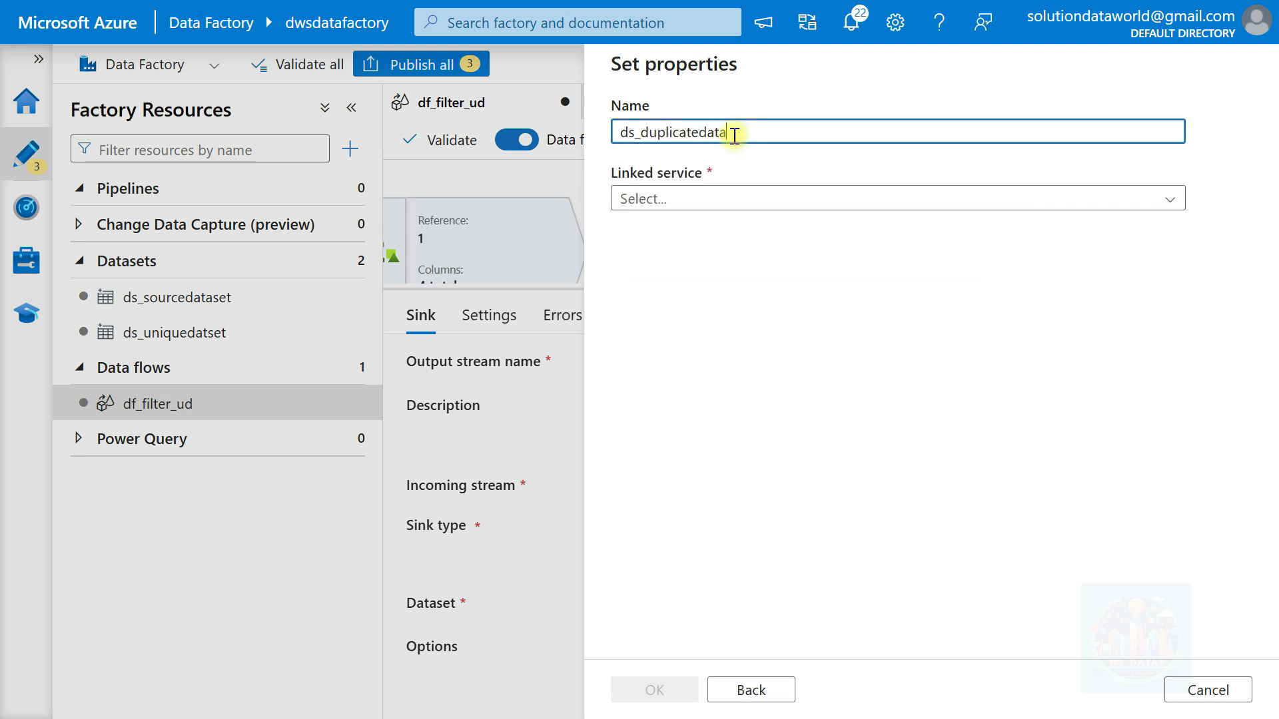
pyautogui.click(651, 199)
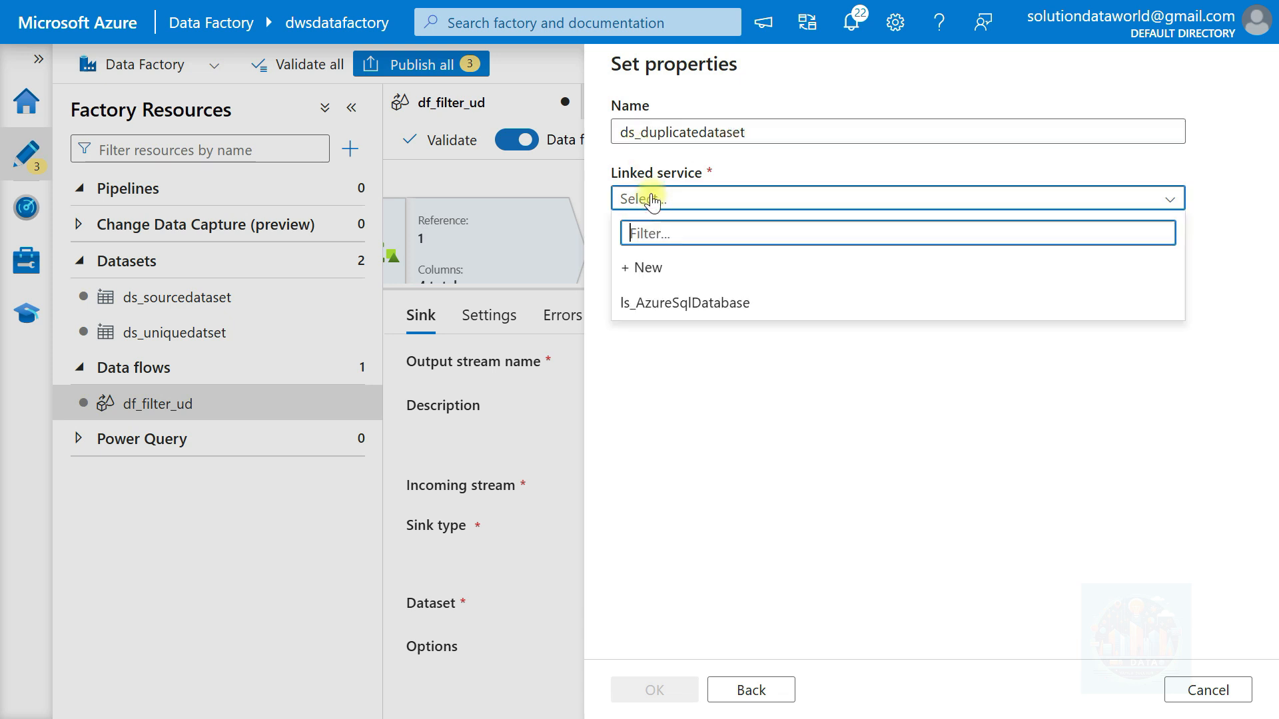
pyautogui.click(676, 303)
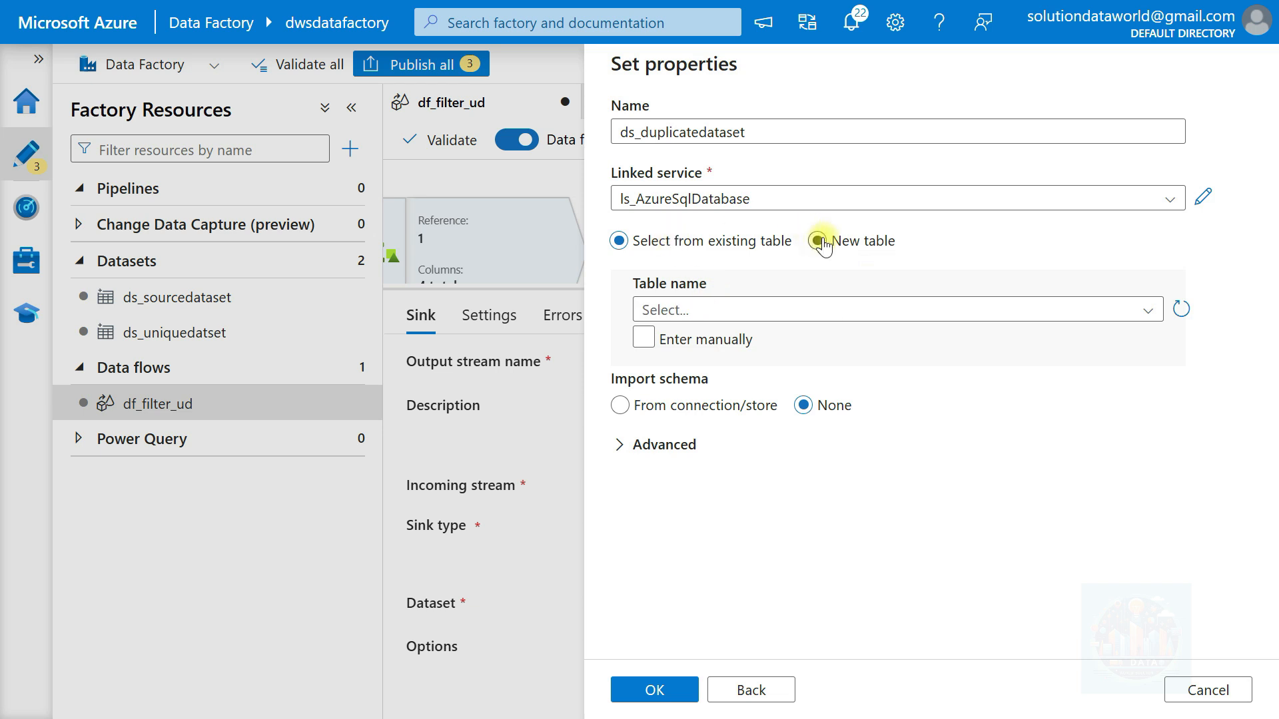
# - Set the dataset to use a new table with schema dbo and table name tblduplicatedataset, and create it
pyautogui.click(820, 241)
pyautogui.click(763, 310)
pyautogui.write('dbo')
pyautogui.click(944, 307)
pyautogui.write('tb')
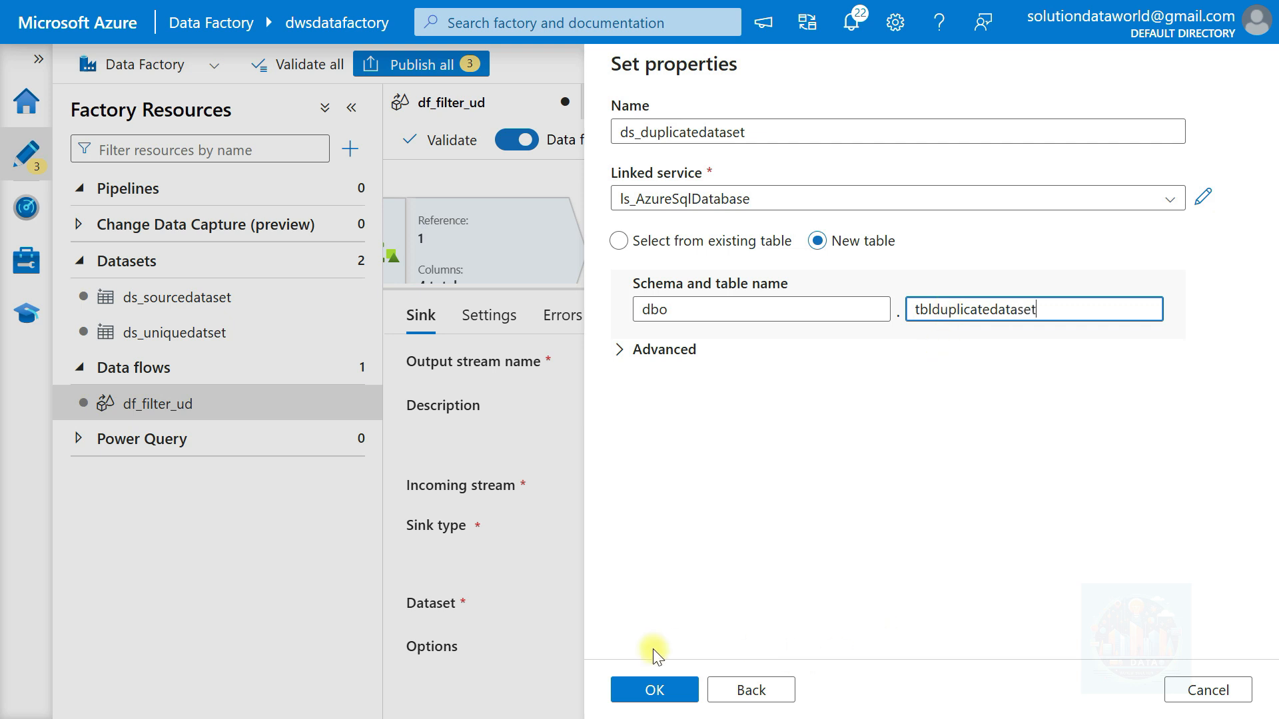
pyautogui.click(660, 691)
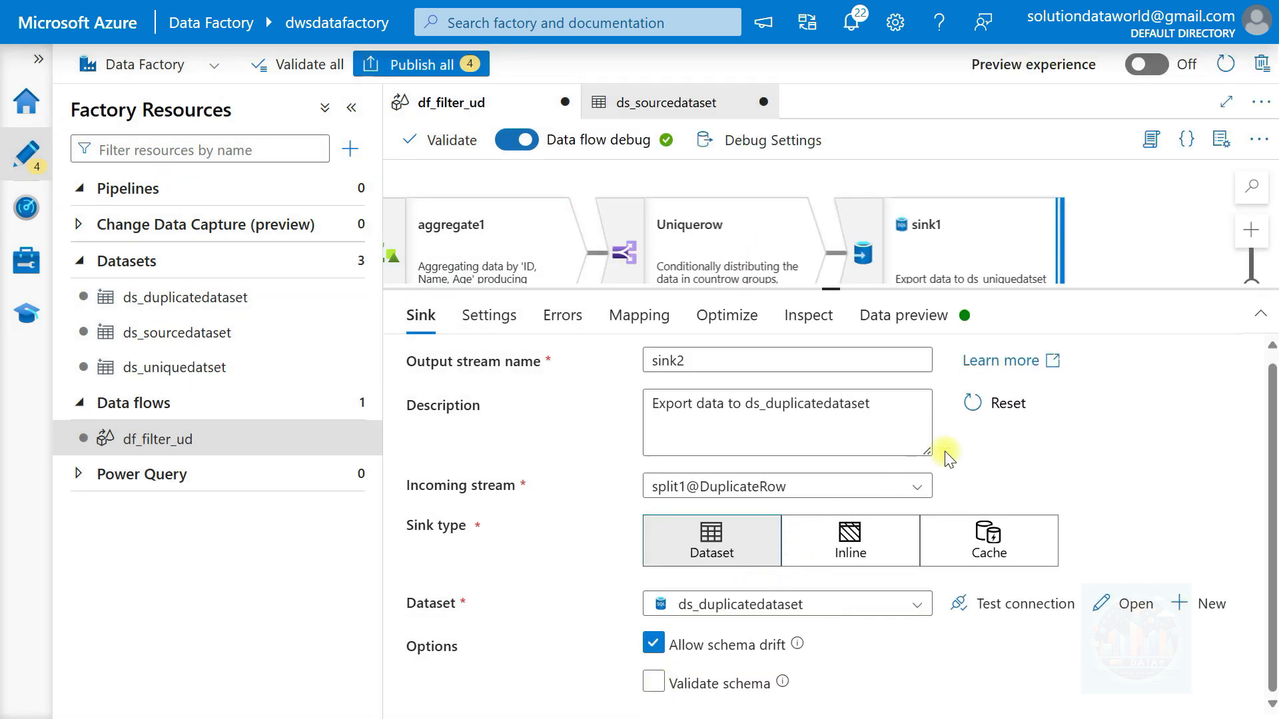
# - Review sink2's update method, table action, SQL script and error-handling options
pyautogui.click(485, 317)
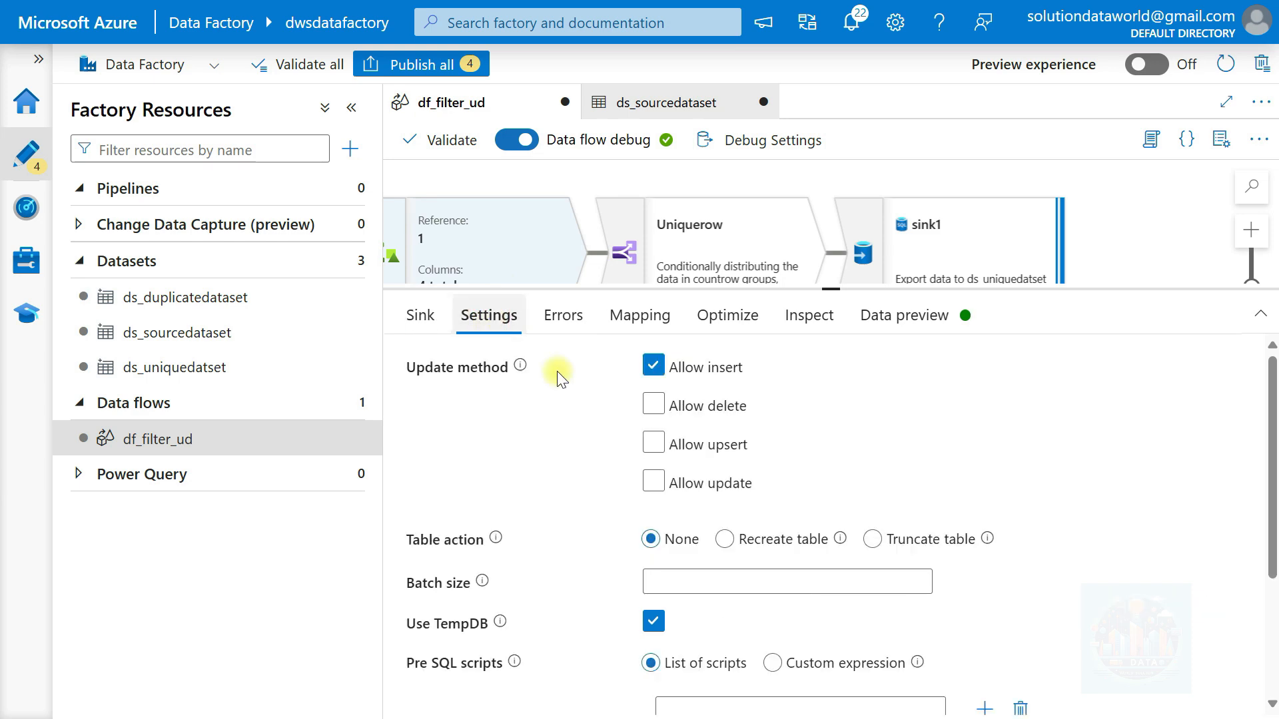
pyautogui.scroll(-1, 717, 570)
pyautogui.scroll(-1, 716, 570)
pyautogui.scroll(2, 717, 569)
pyautogui.scroll(-3, 717, 569)
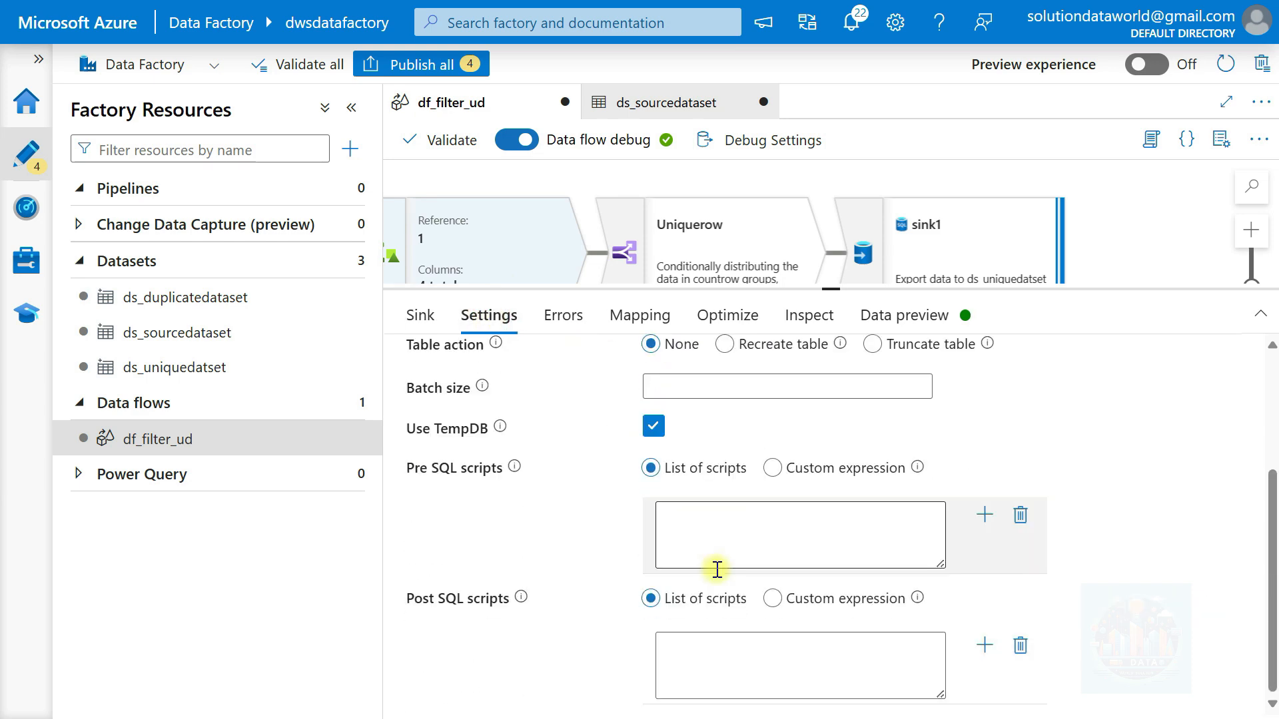
pyautogui.scroll(3, 717, 570)
pyautogui.click(560, 319)
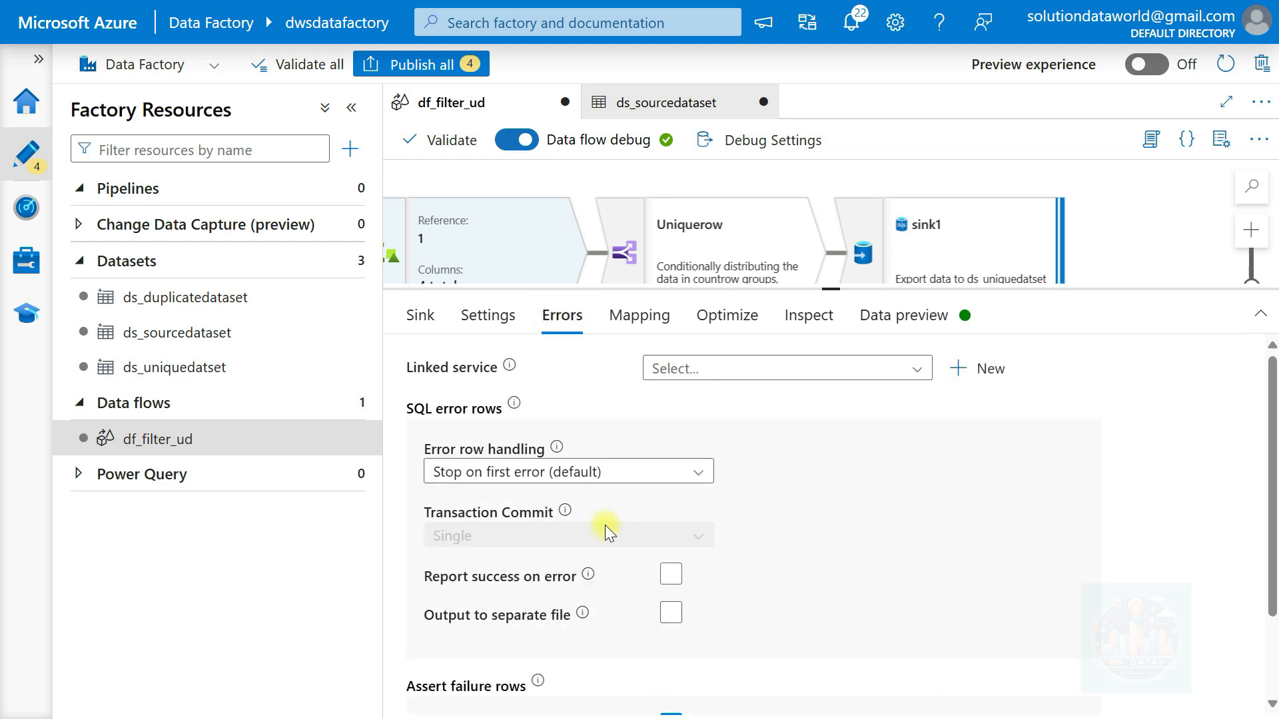
pyautogui.scroll(-2, 605, 524)
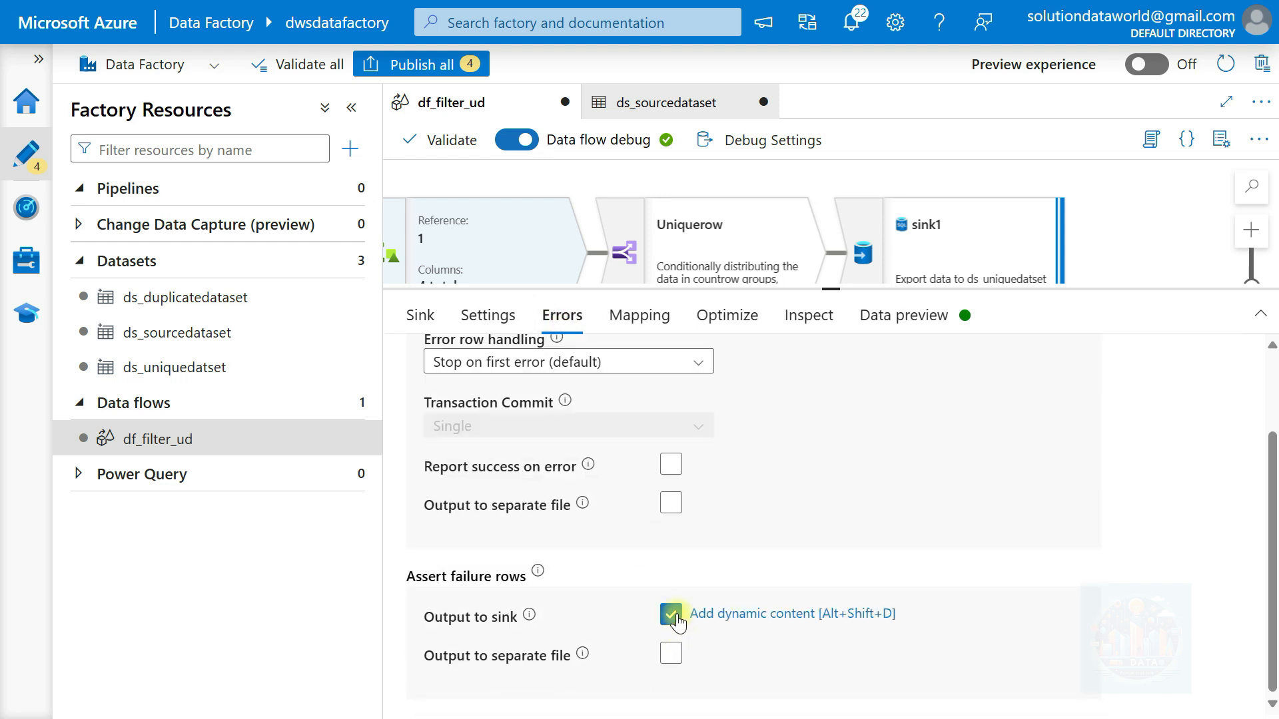
# - Turn off auto mapping for sink2 and delete the countrow column mapping
pyautogui.click(630, 316)
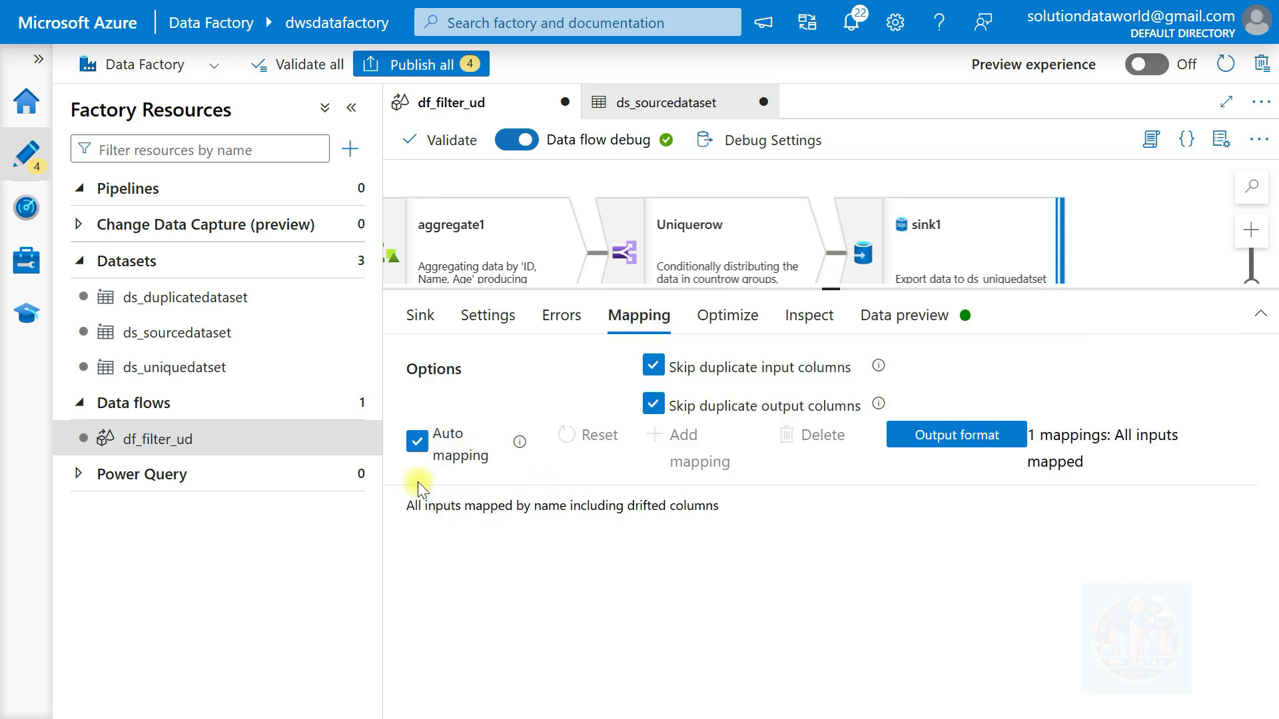
pyautogui.click(417, 441)
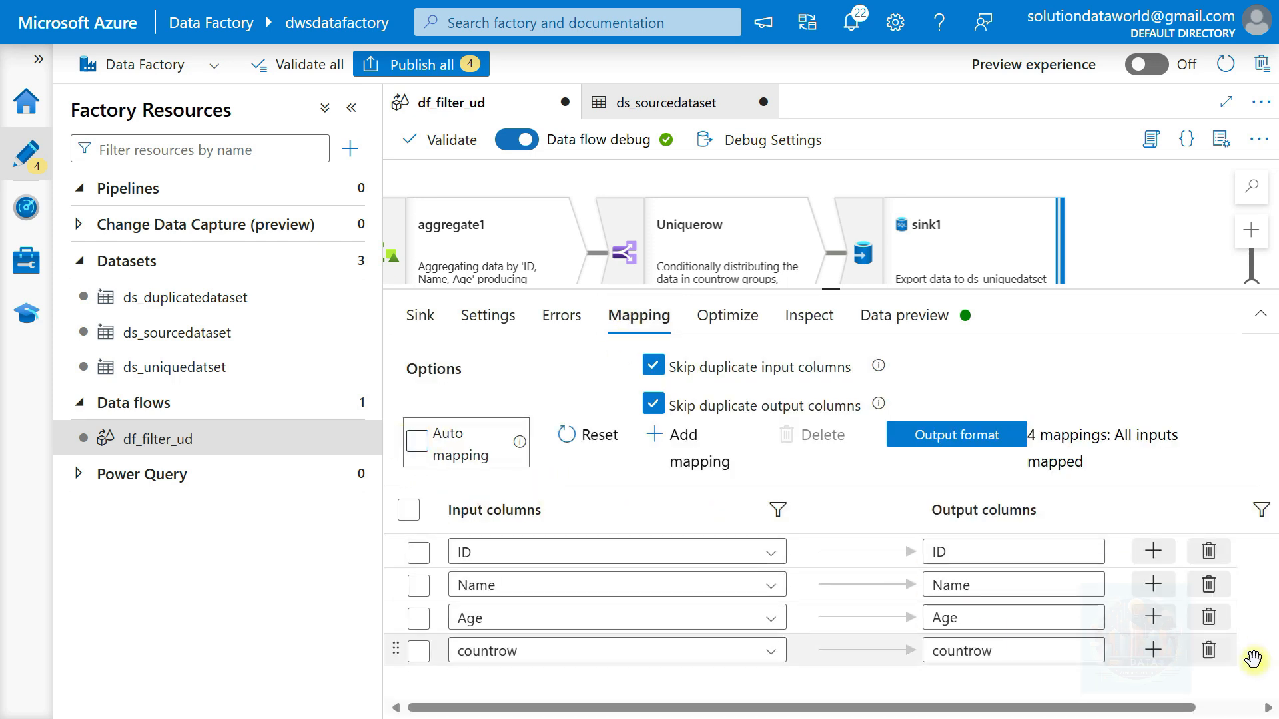
pyautogui.click(1209, 651)
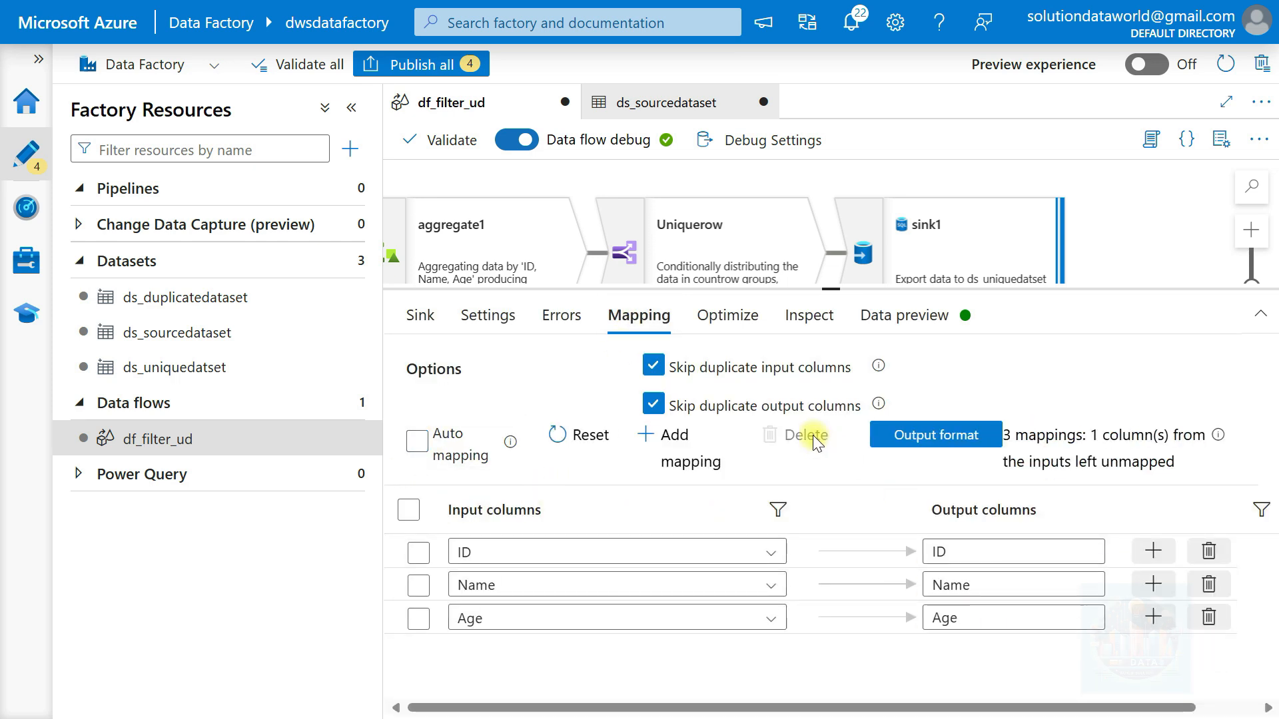
# - Check sink2's partition option and output schema, and refresh its data preview
pyautogui.click(730, 325)
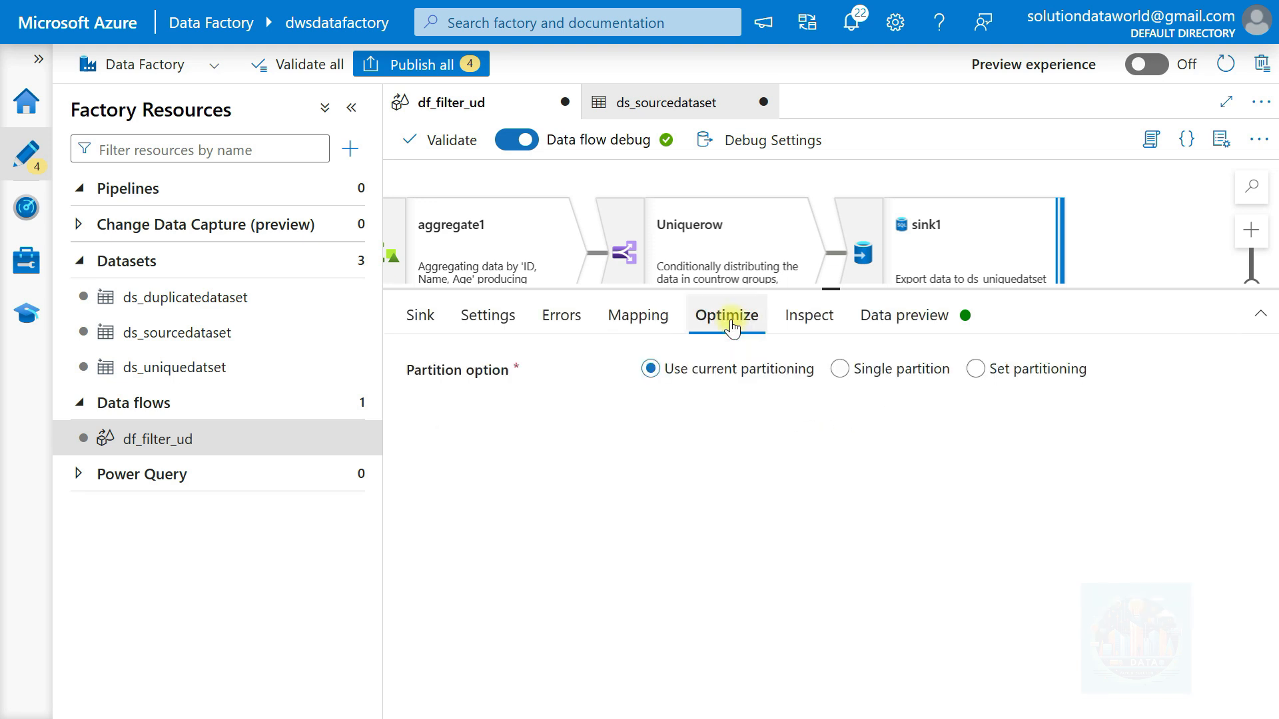
pyautogui.click(824, 315)
pyautogui.click(920, 321)
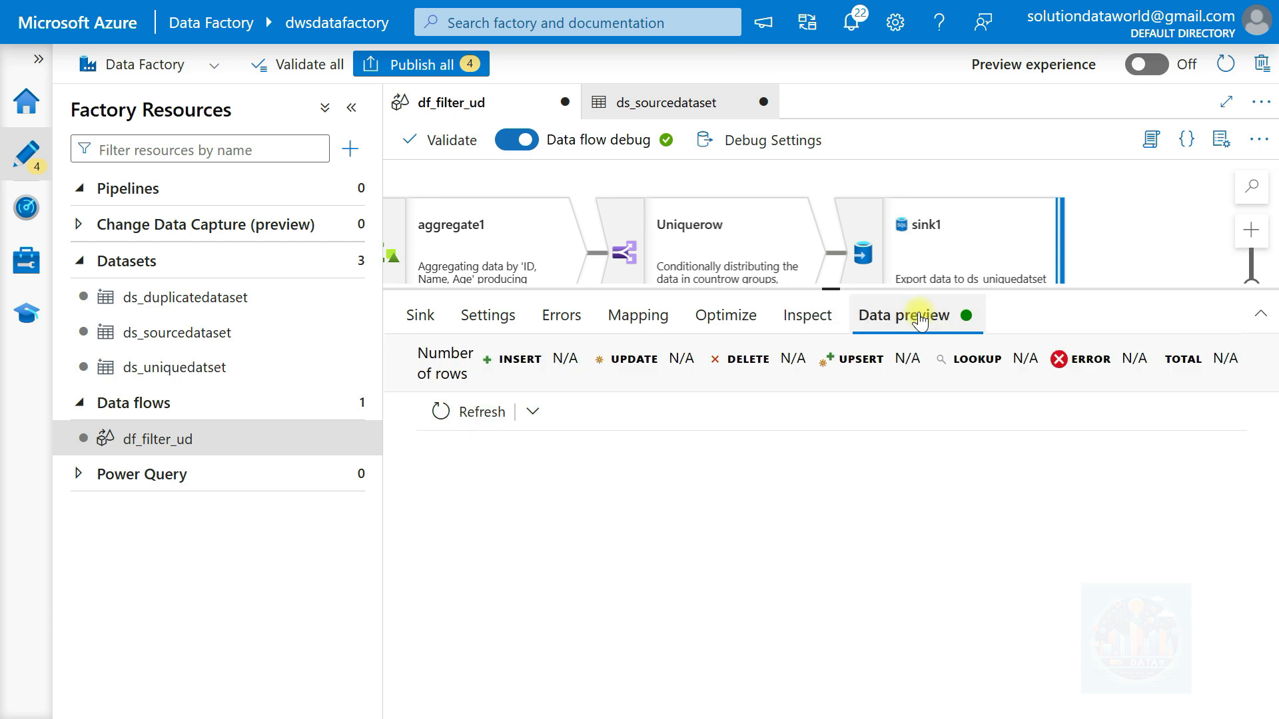
pyautogui.click(481, 415)
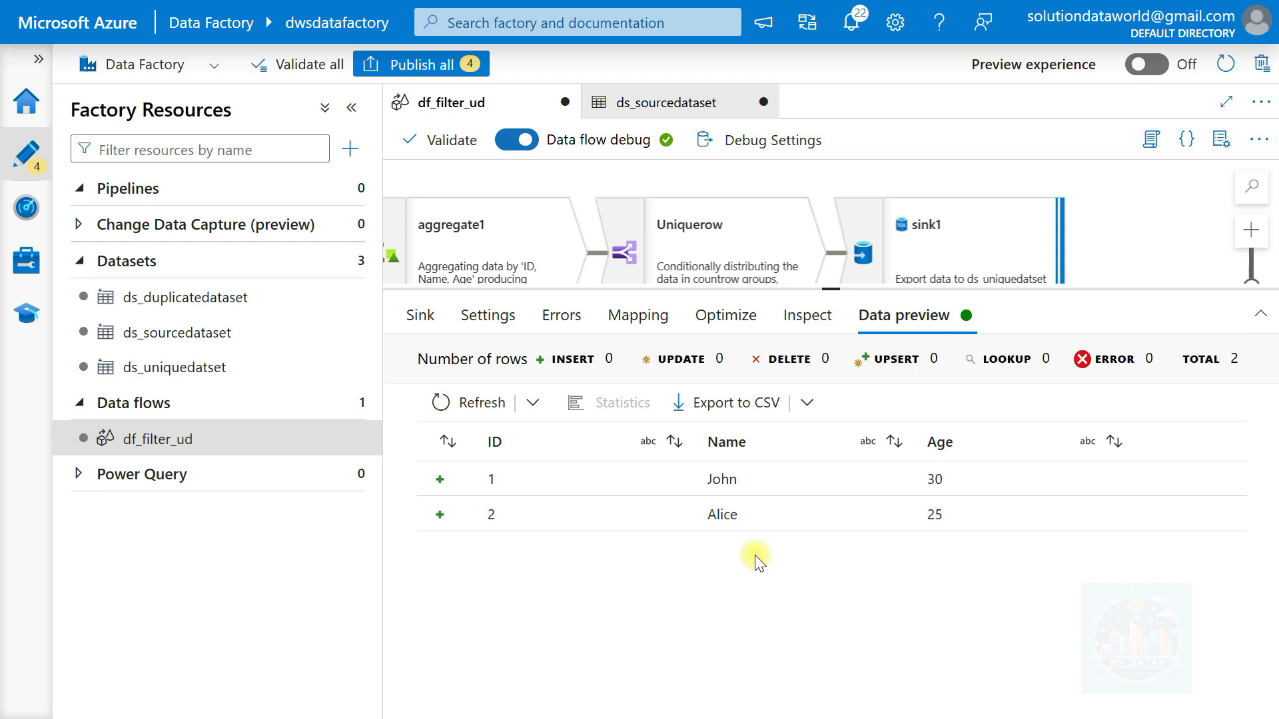
# - Create a new pipeline in the data factory
pyautogui.moveTo(829, 288); pyautogui.dragTo(828, 473)
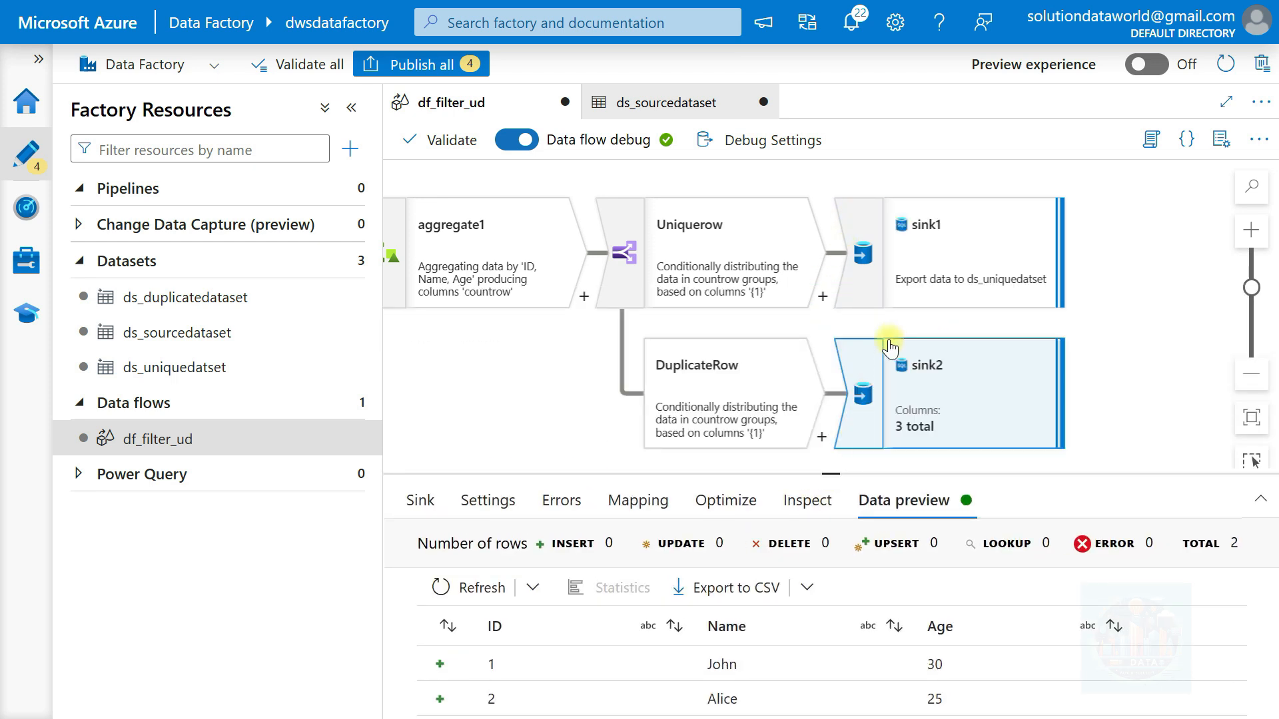
pyautogui.hscroll(-6, 526, 401)
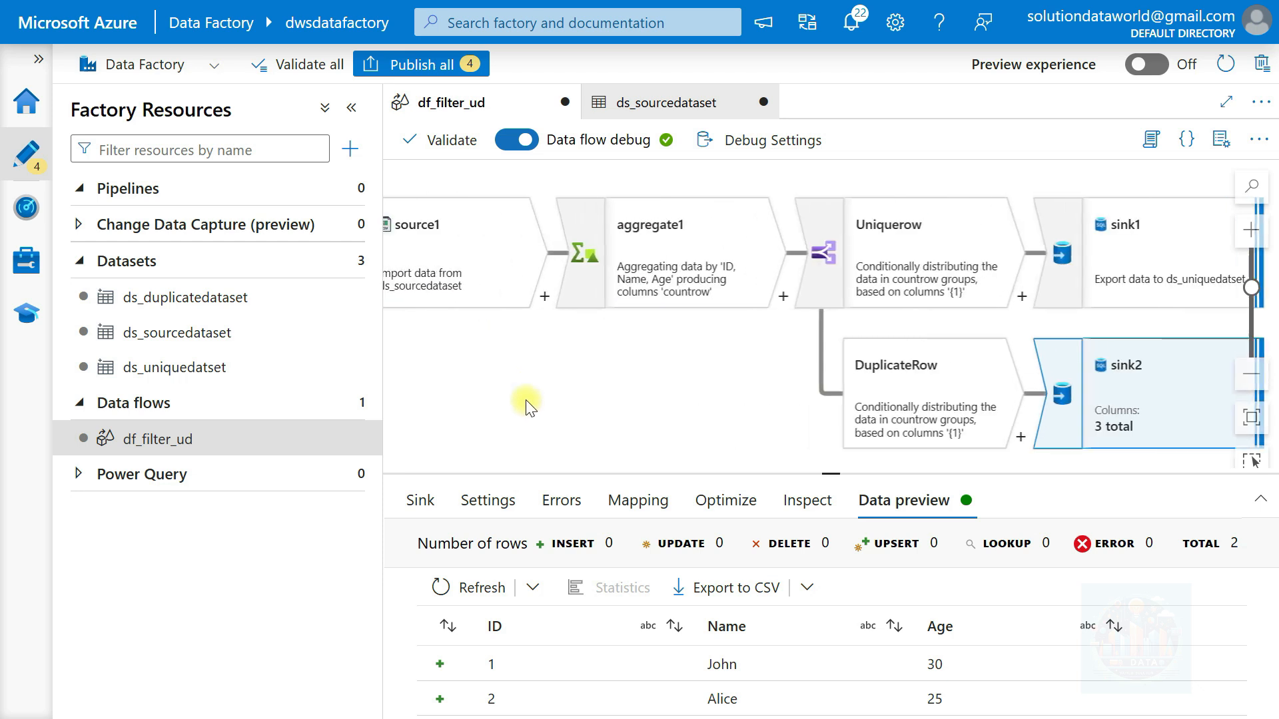
pyautogui.scroll(-3, 527, 405)
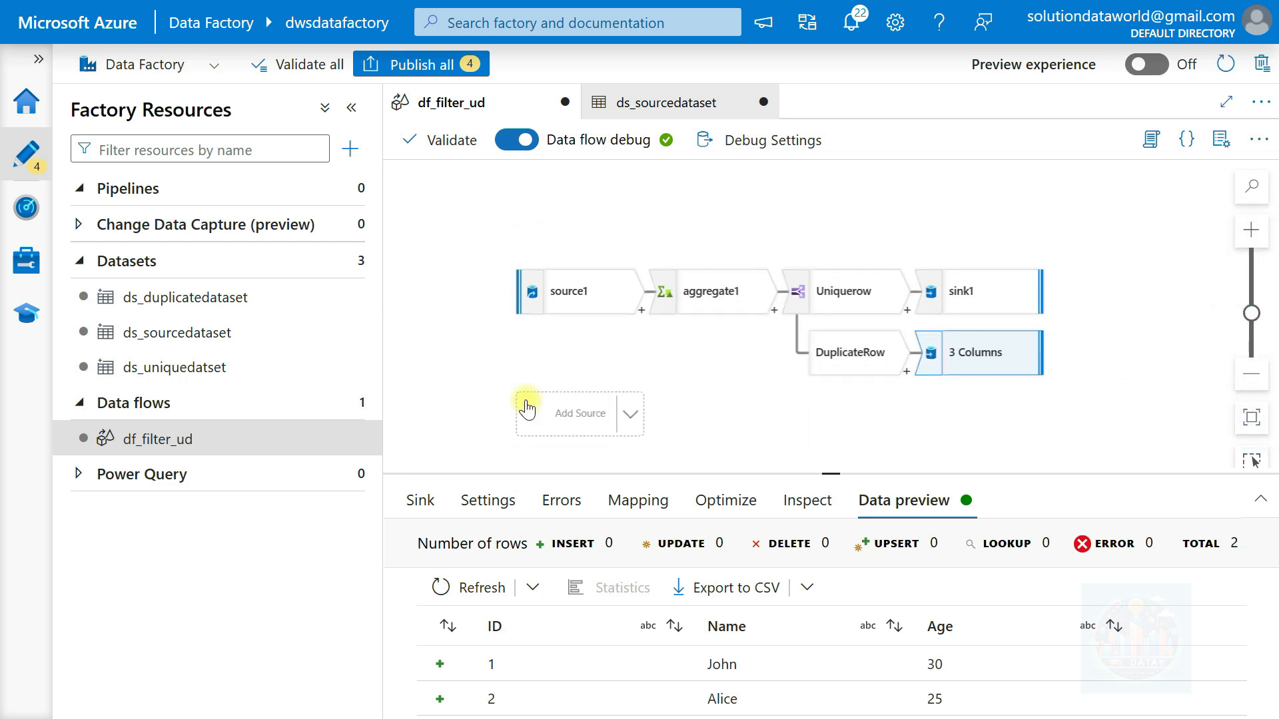
pyautogui.click(141, 192)
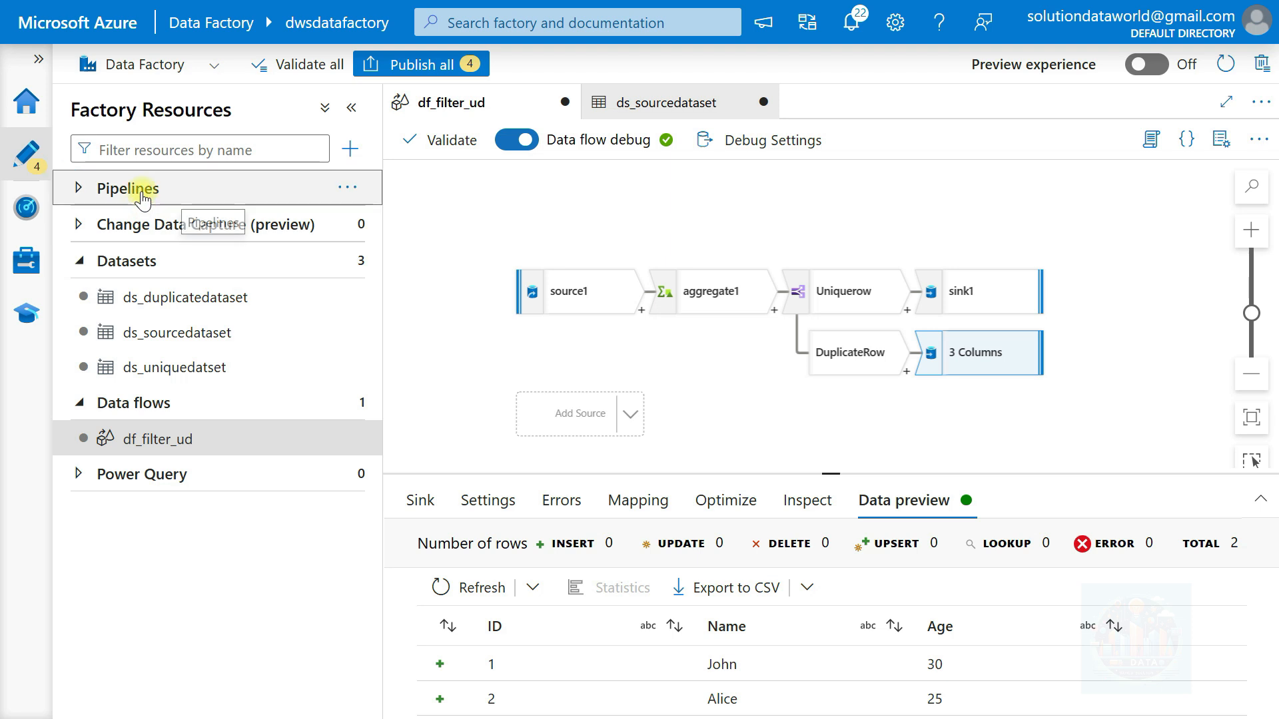
pyautogui.click(347, 187)
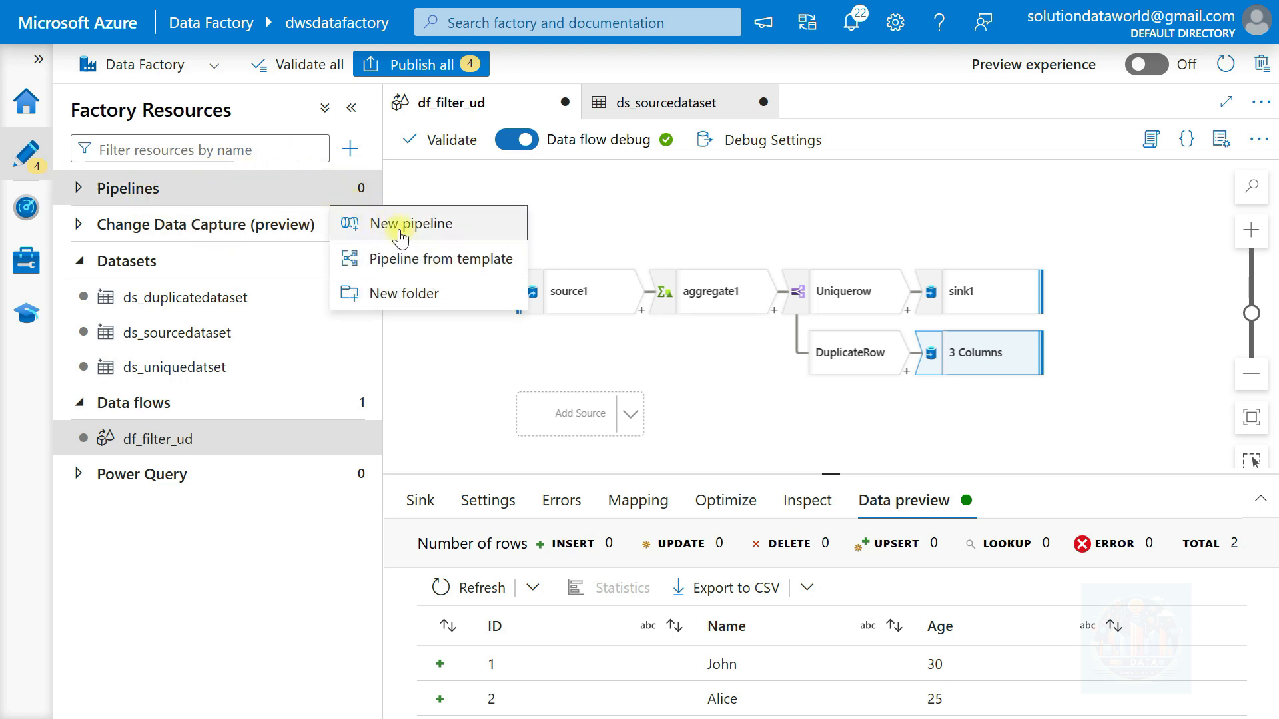
pyautogui.click(402, 234)
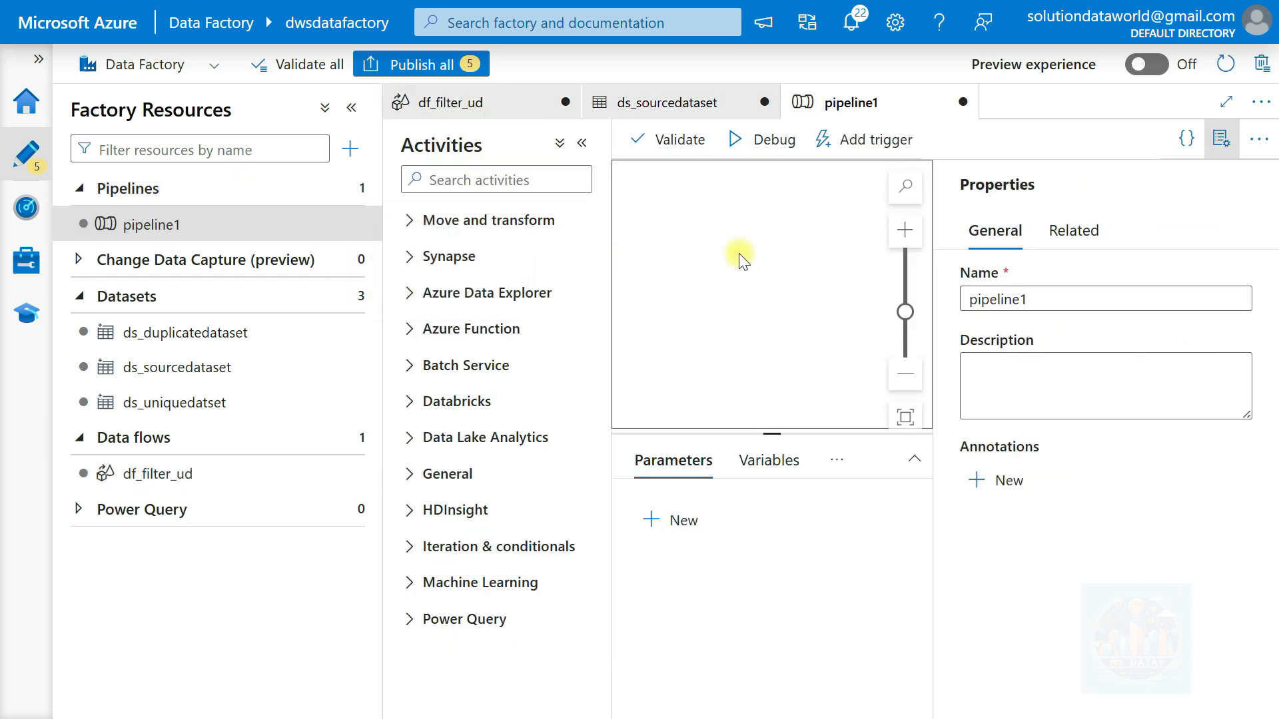
# - Hide the pipeline's properties and add a Data flow activity to the pipeline1 canvas
pyautogui.click(1219, 141)
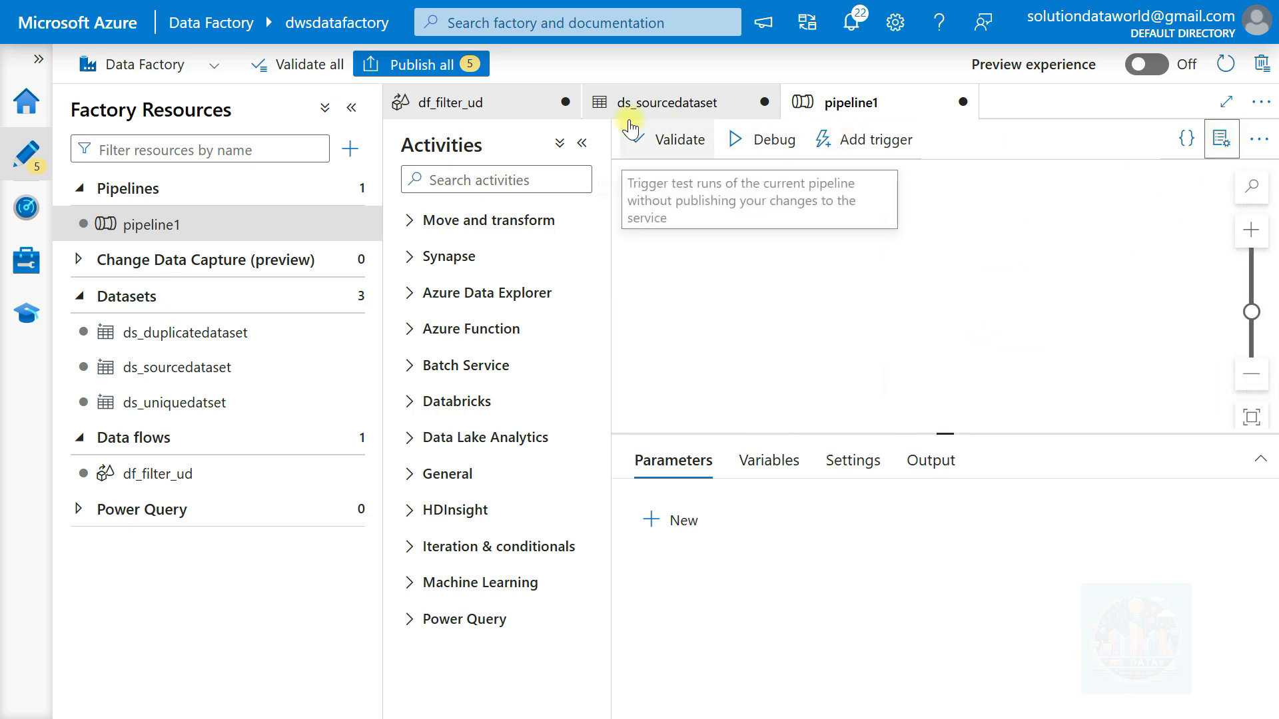
pyautogui.click(477, 222)
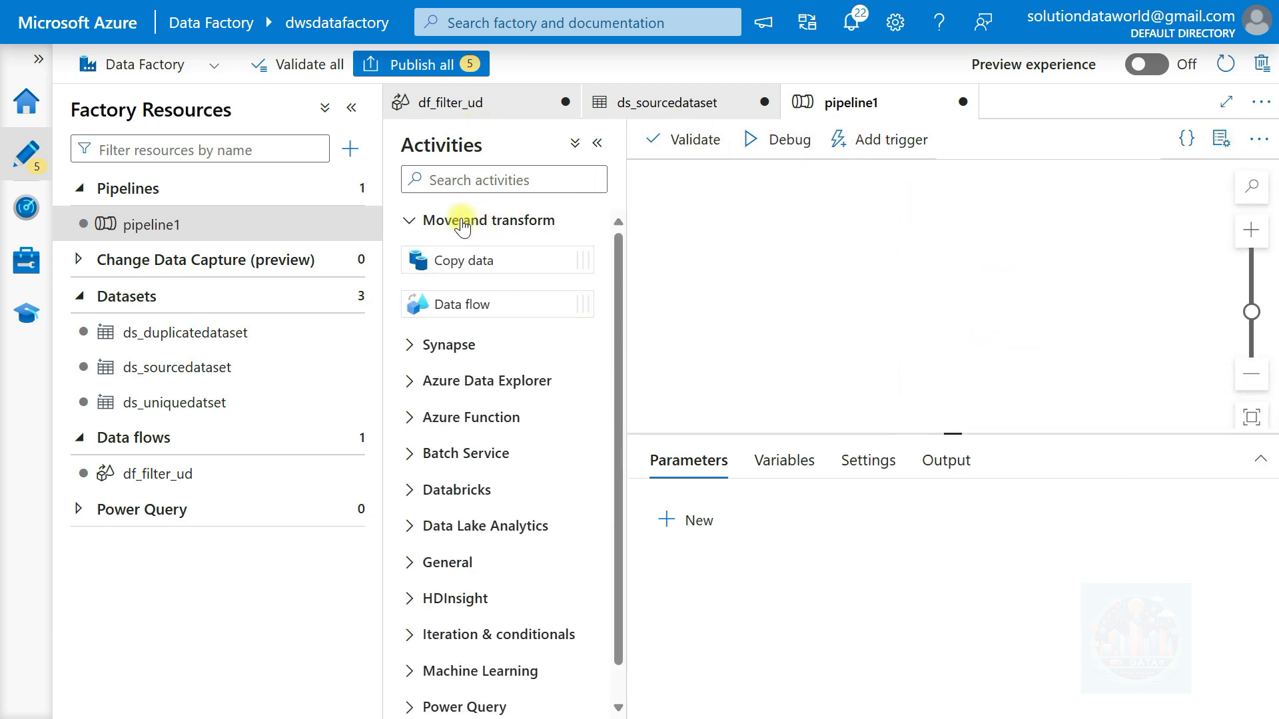
pyautogui.moveTo(446, 307); pyautogui.dragTo(817, 277)
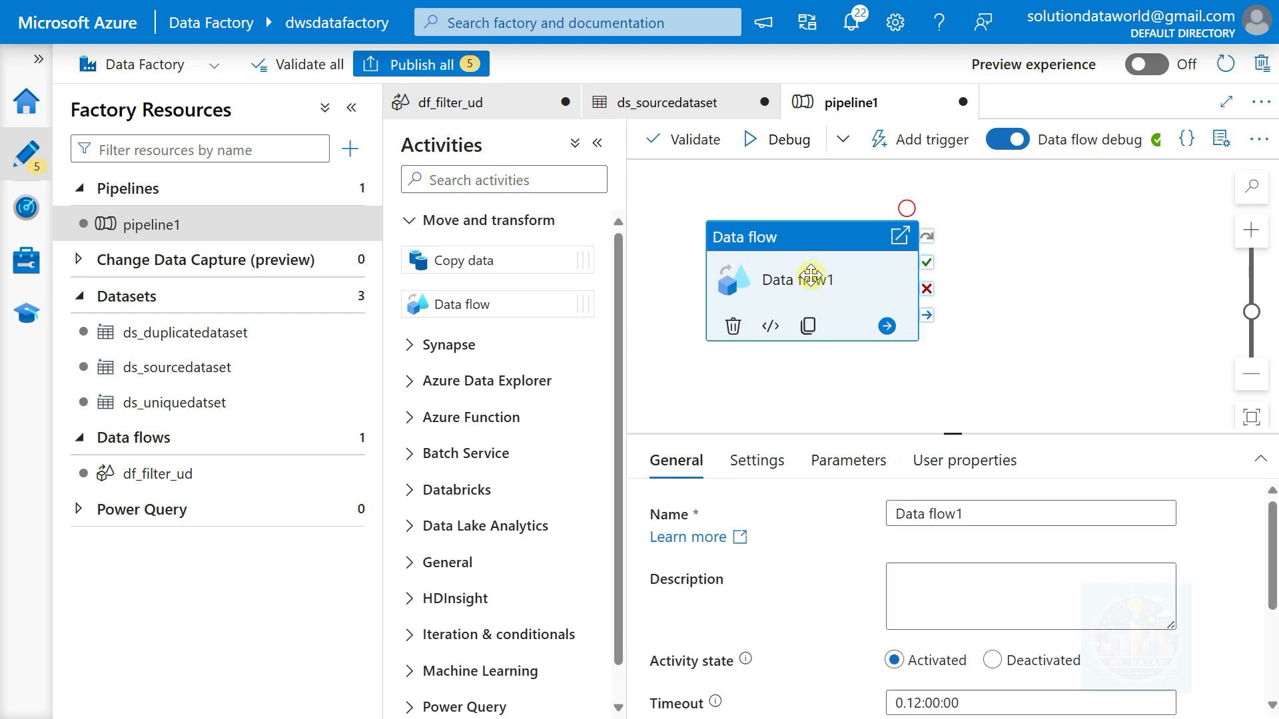
# - Assign the df_filter_ud data flow to the Data flow1 activity in pipeline1
pyautogui.click(746, 468)
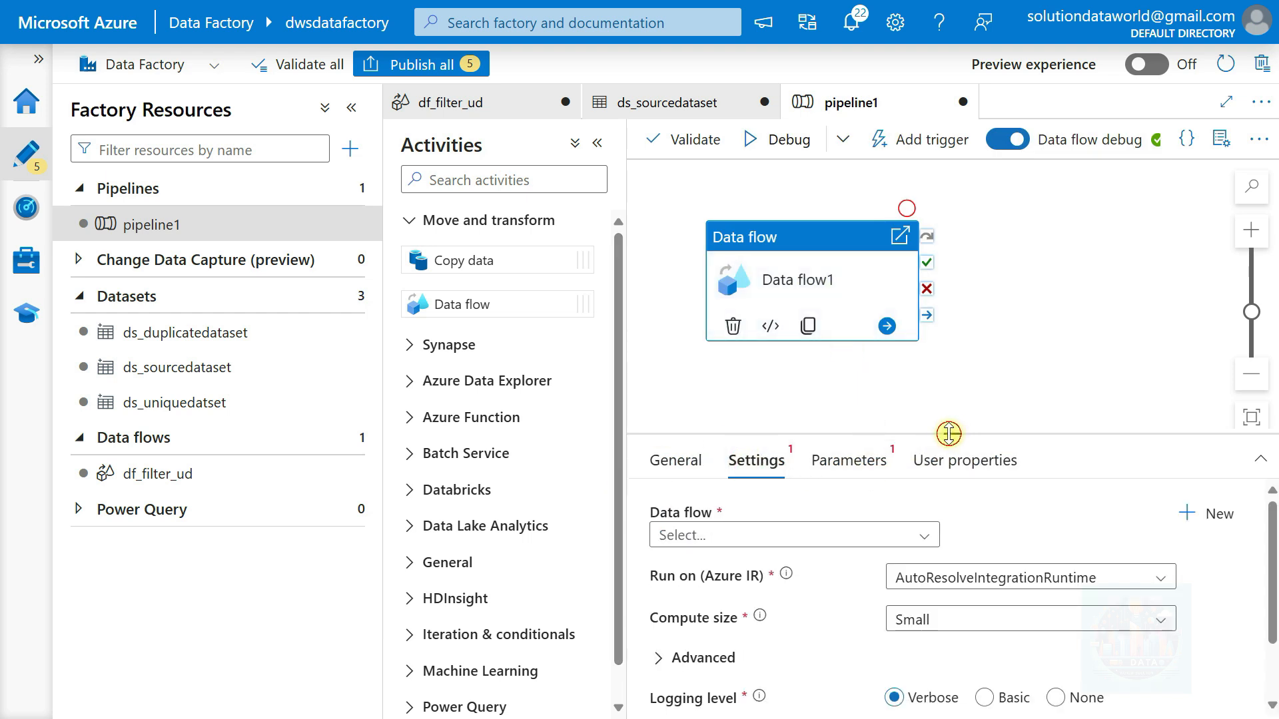
pyautogui.moveTo(948, 433); pyautogui.dragTo(961, 306)
pyautogui.click(814, 411)
pyautogui.click(764, 486)
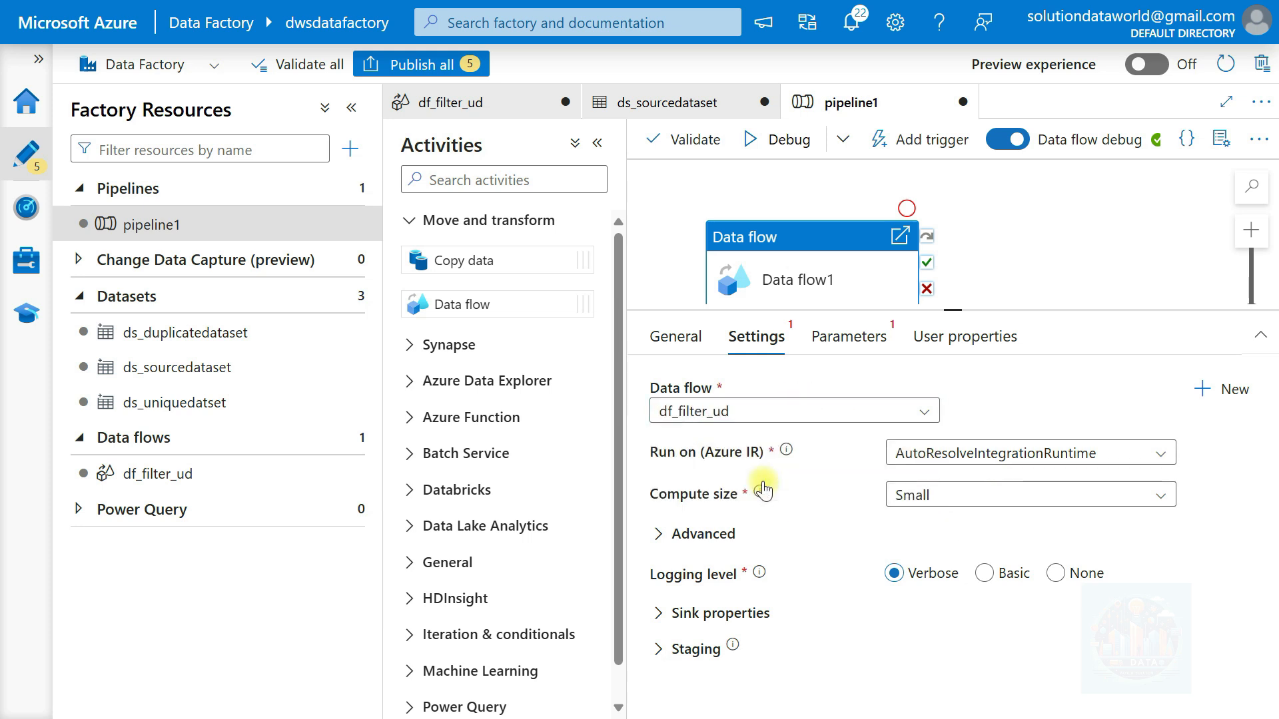
# - Publish all pending changes, covering pipeline1, the three datasets and the df_filter_ud data flow
pyautogui.click(428, 69)
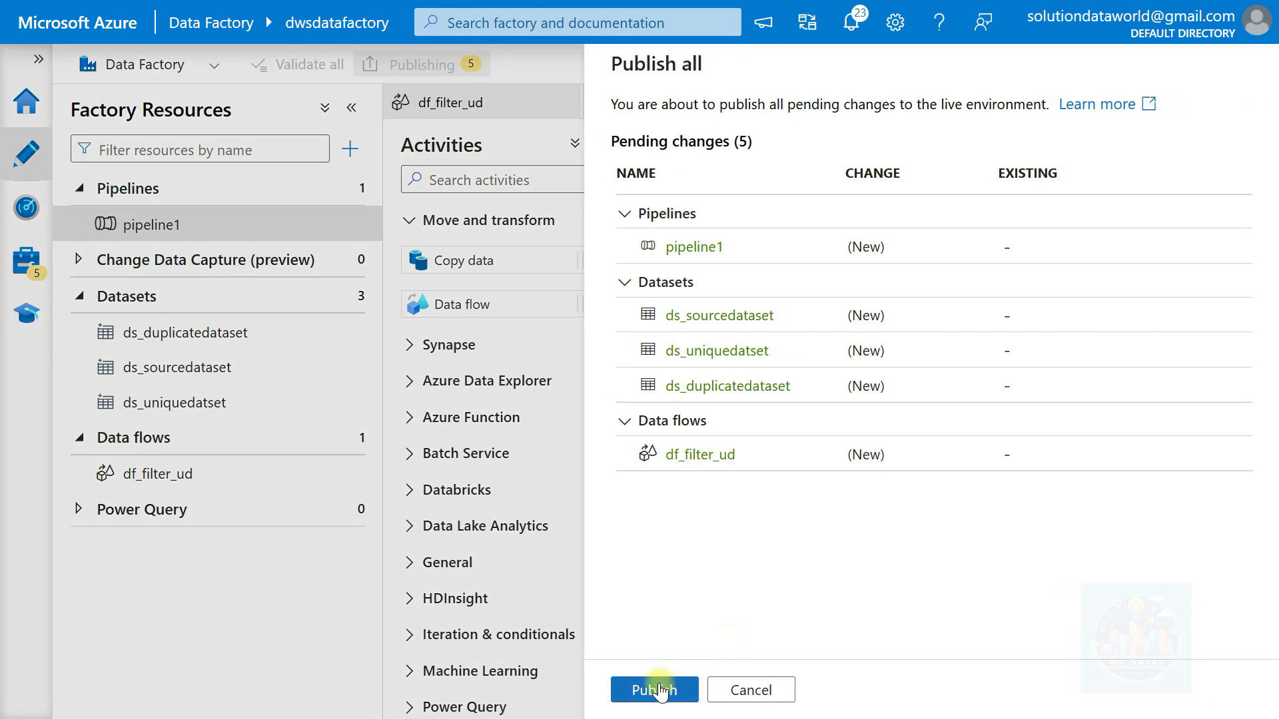
pyautogui.click(656, 690)
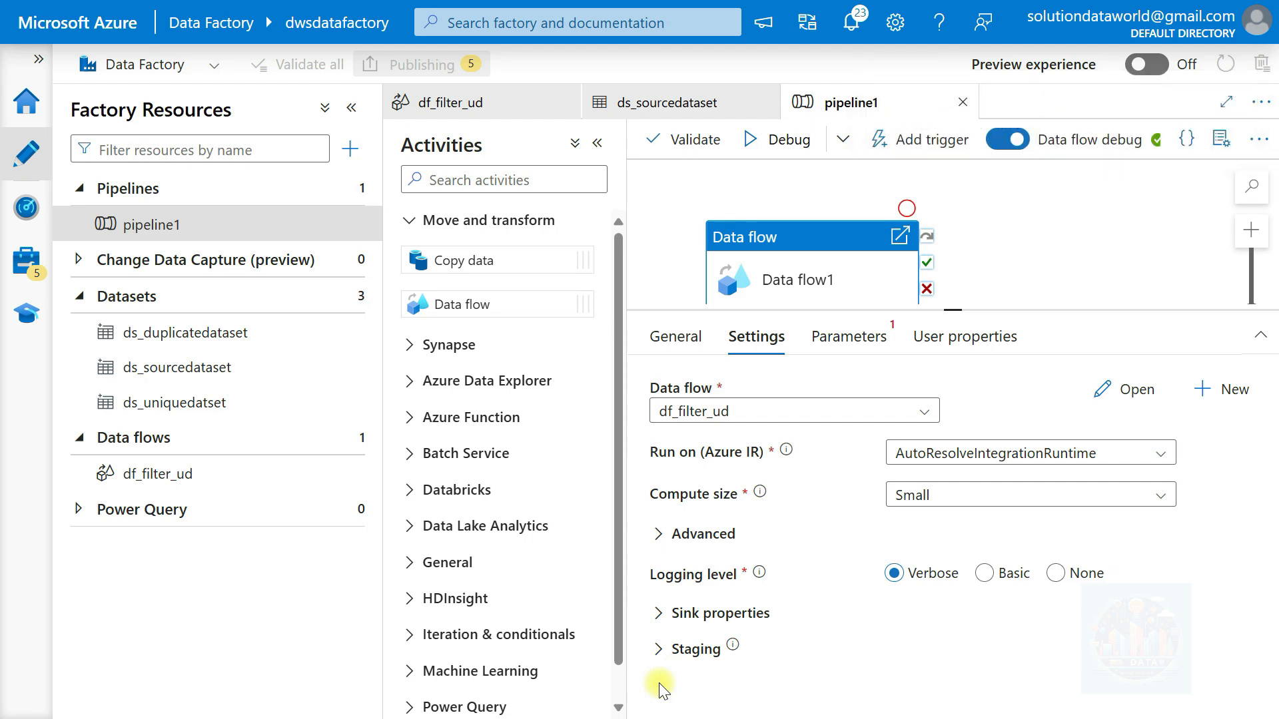
pyautogui.moveTo(956, 307); pyautogui.dragTo(959, 480)
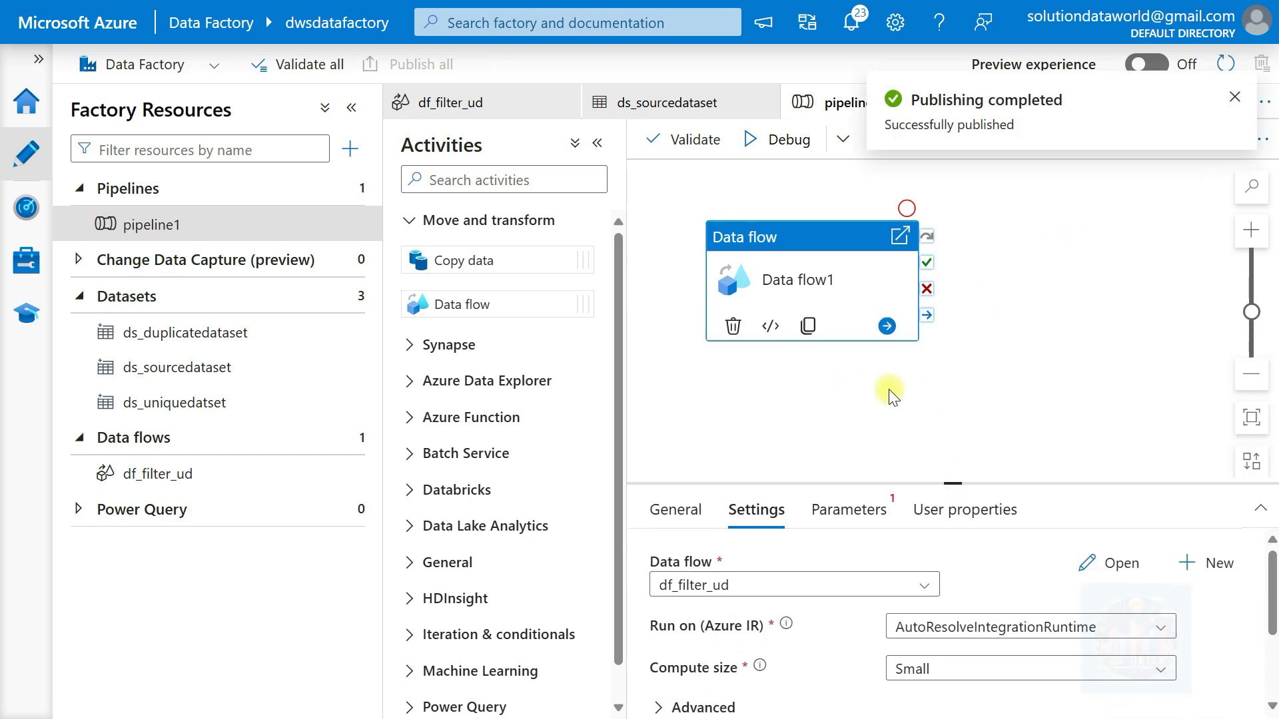
# - Run pipeline1 in debug mode and open the data flow run details for the Data flow1 activity
pyautogui.click(780, 143)
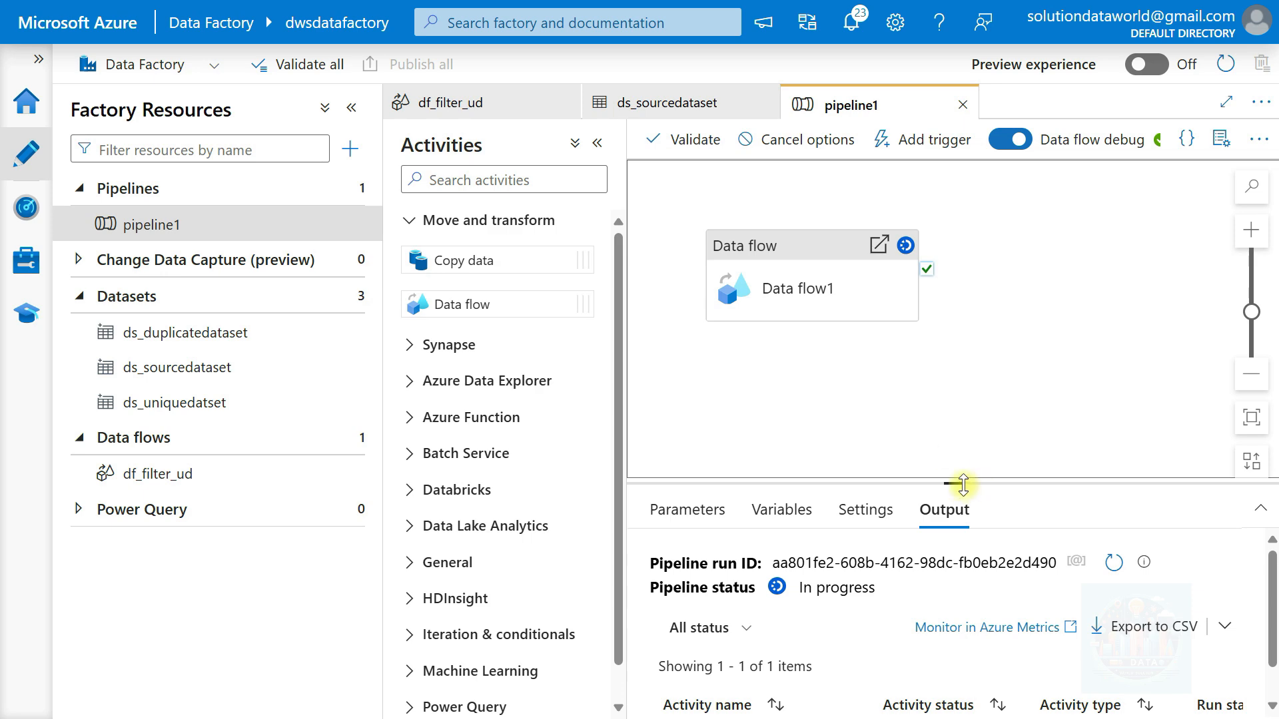
pyautogui.moveTo(963, 484); pyautogui.dragTo(952, 401)
pyautogui.click(351, 107)
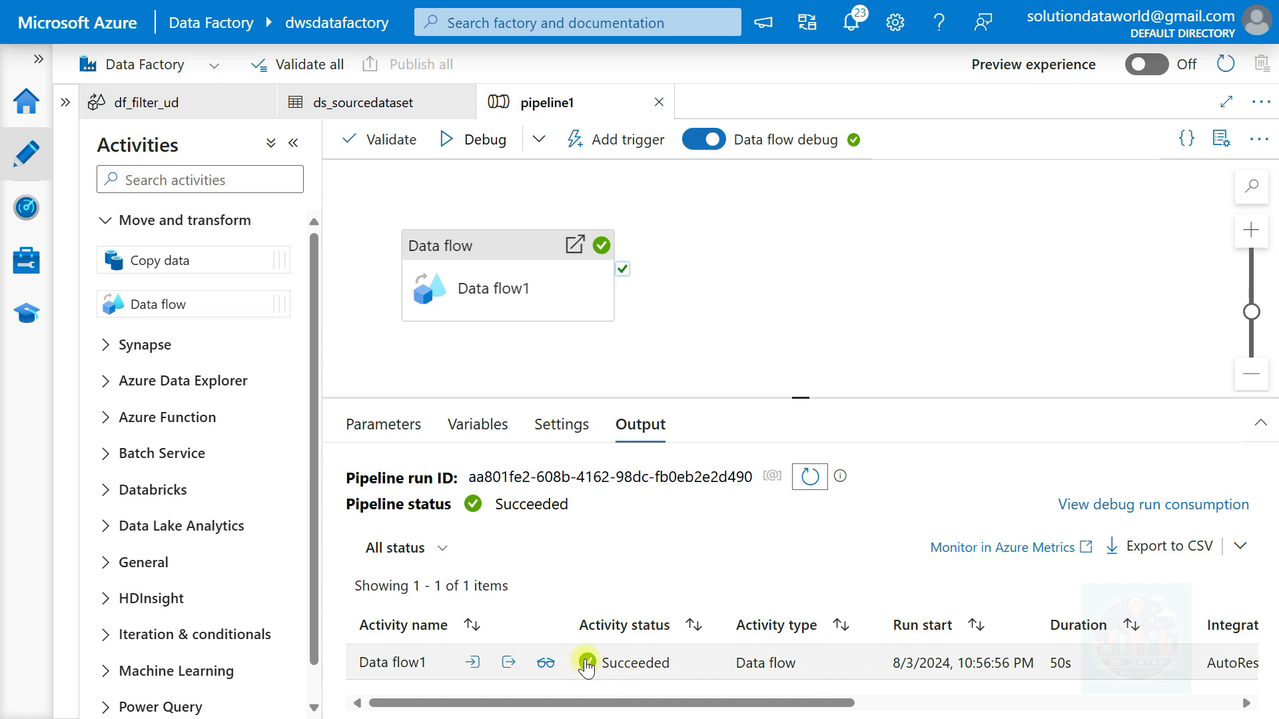
pyautogui.click(543, 661)
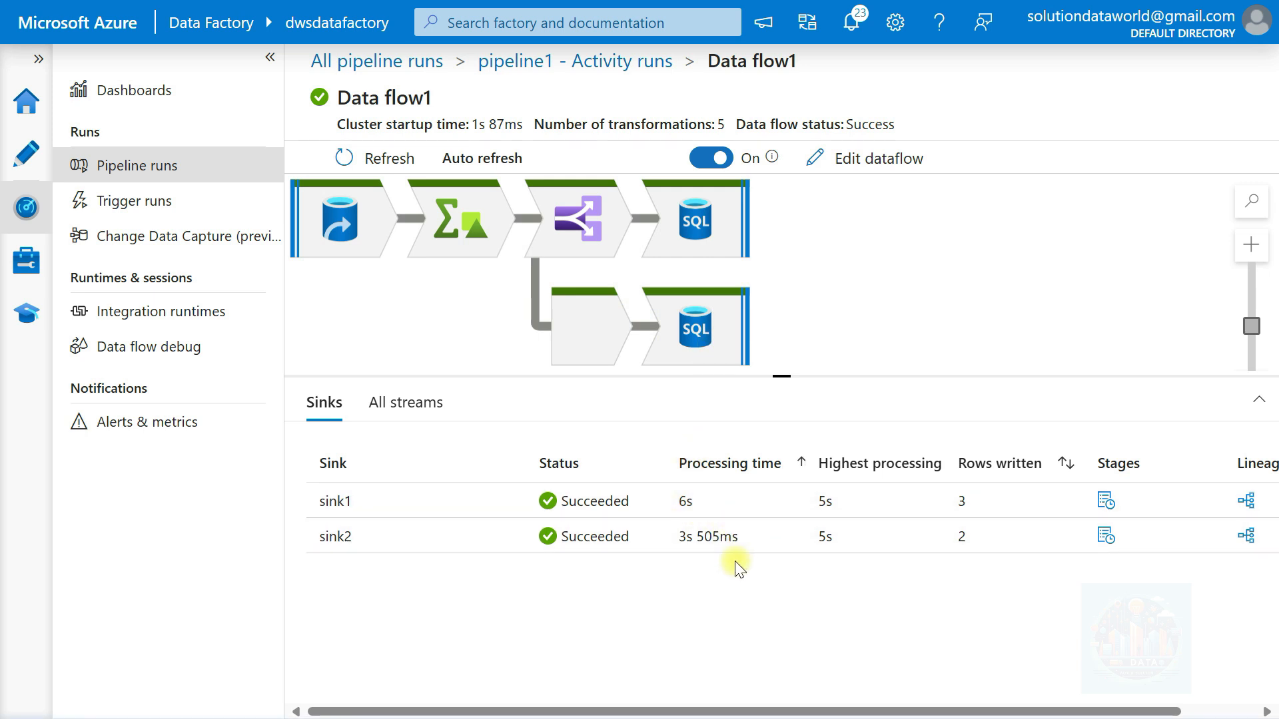
# - Switch to SQL Server Management Studio, refresh the server's object tree and expand the tables of demo_database
pyautogui.hotkey('alt', 'Tab')
pyautogui.hotkey('alt', 'Tab')
pyautogui.hotkey('alt', 'Tab')
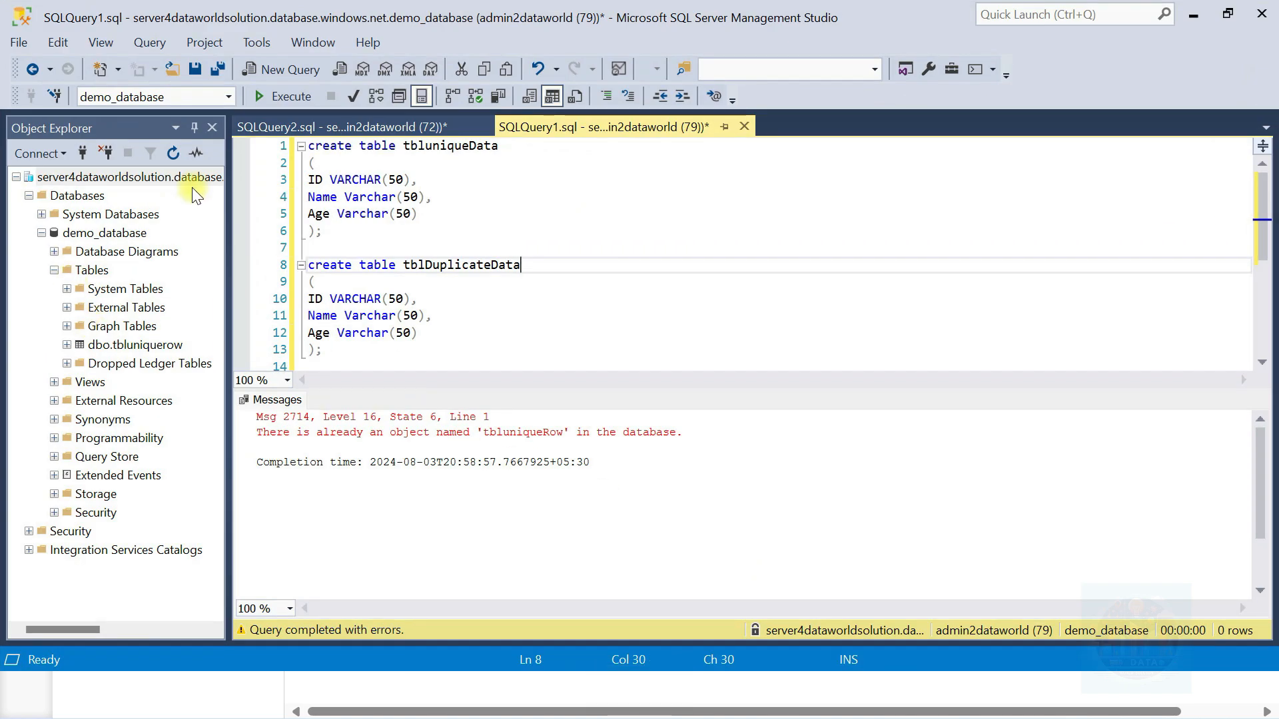
pyautogui.click(173, 153)
pyautogui.click(29, 195)
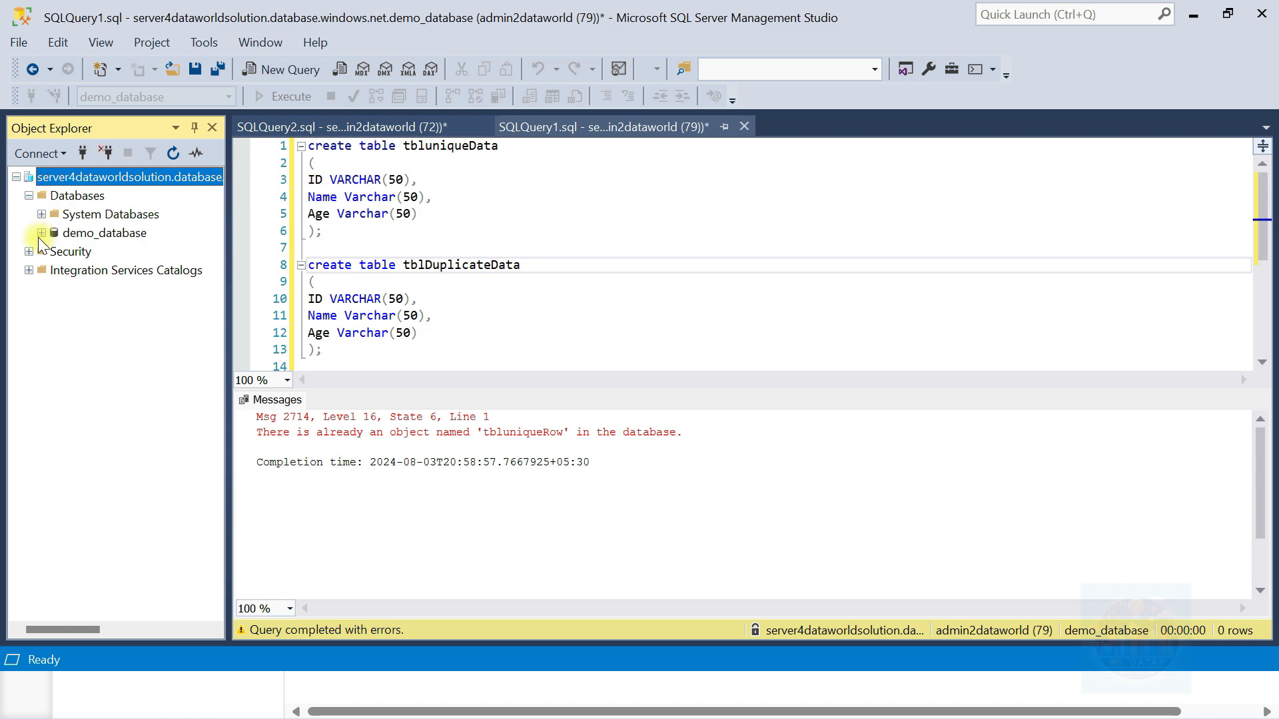
pyautogui.click(41, 233)
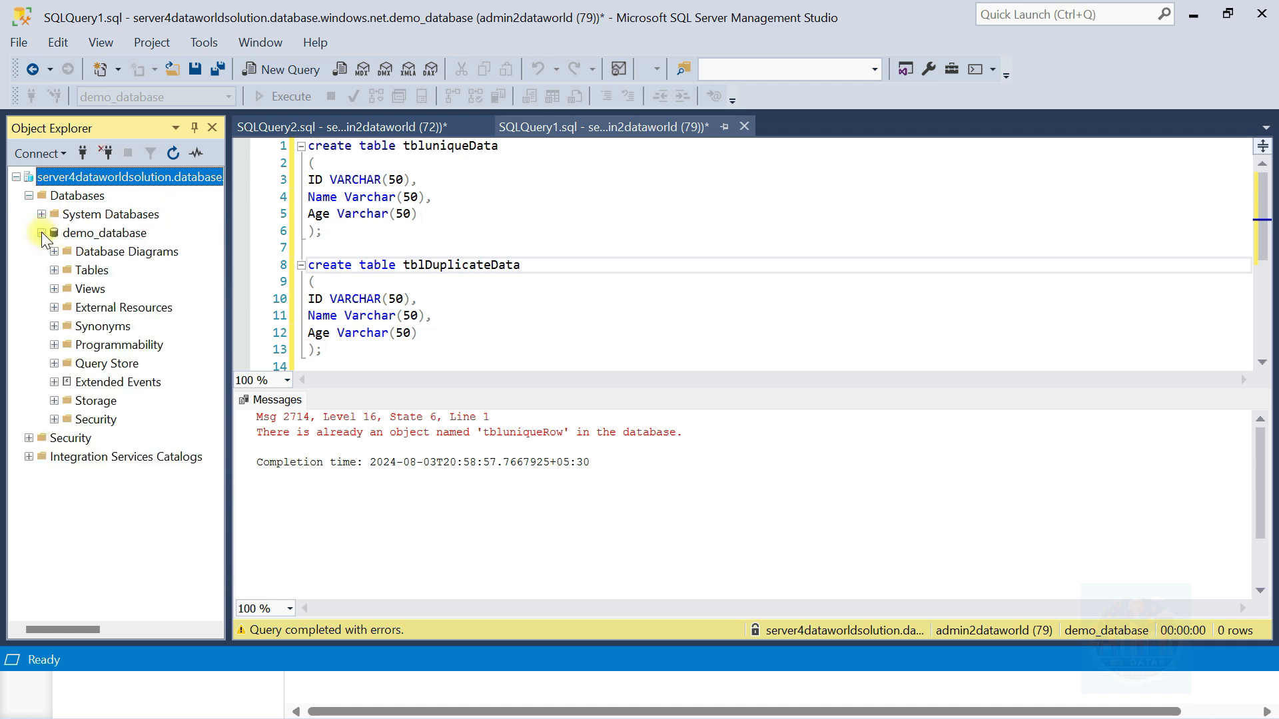
pyautogui.click(54, 270)
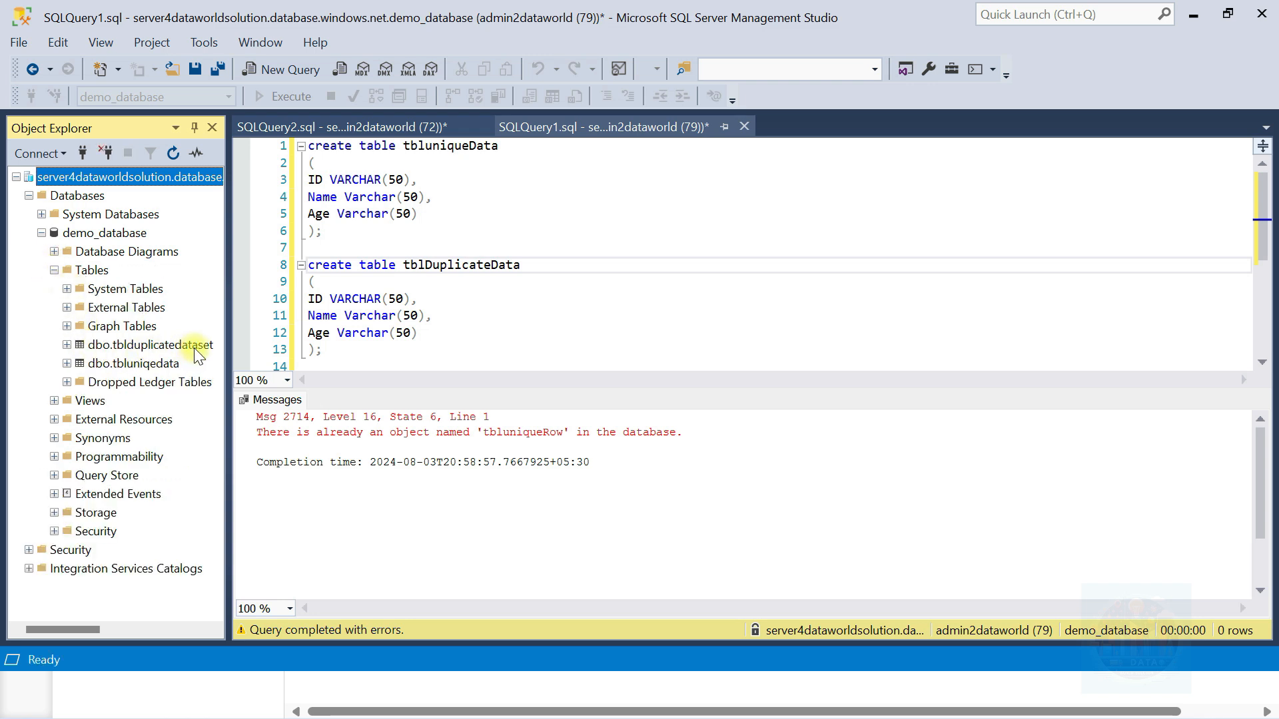
# - Query the top 1000 rows of dbo.tblduplicatedataset and of dbo.tbluniqedata to check the loaded data
pyautogui.click(195, 345)
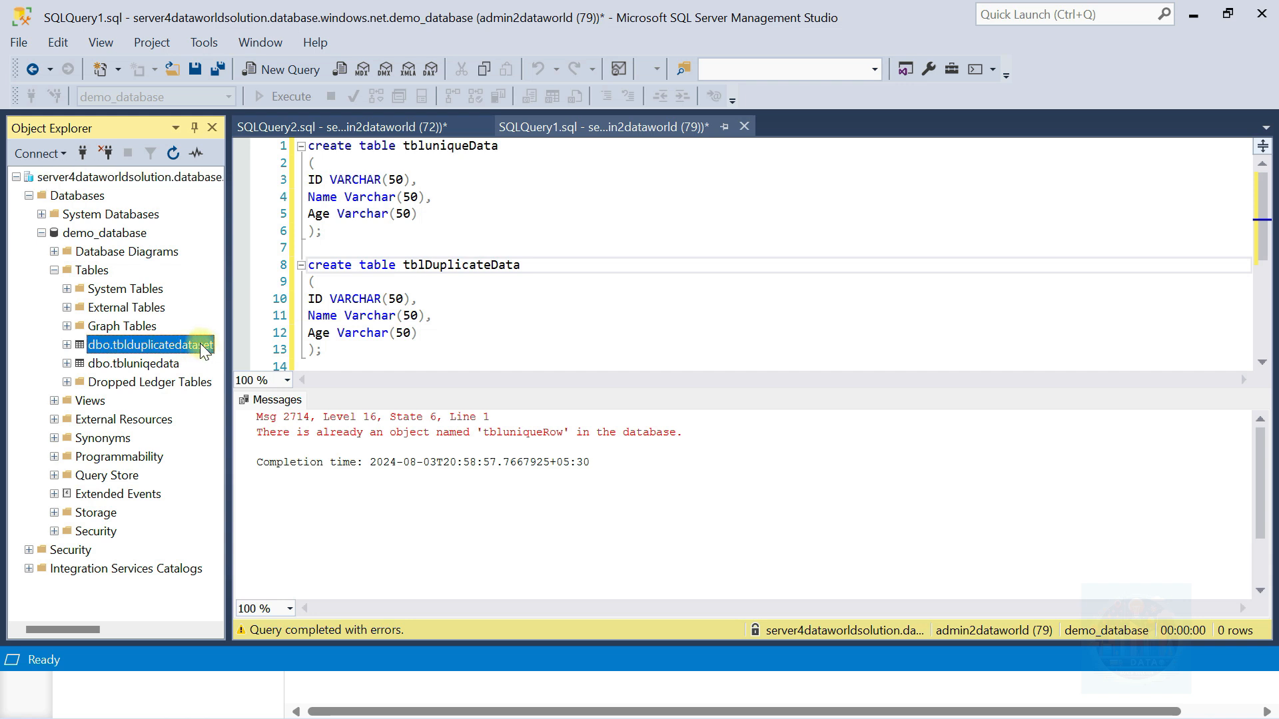
pyautogui.rightClick(196, 343)
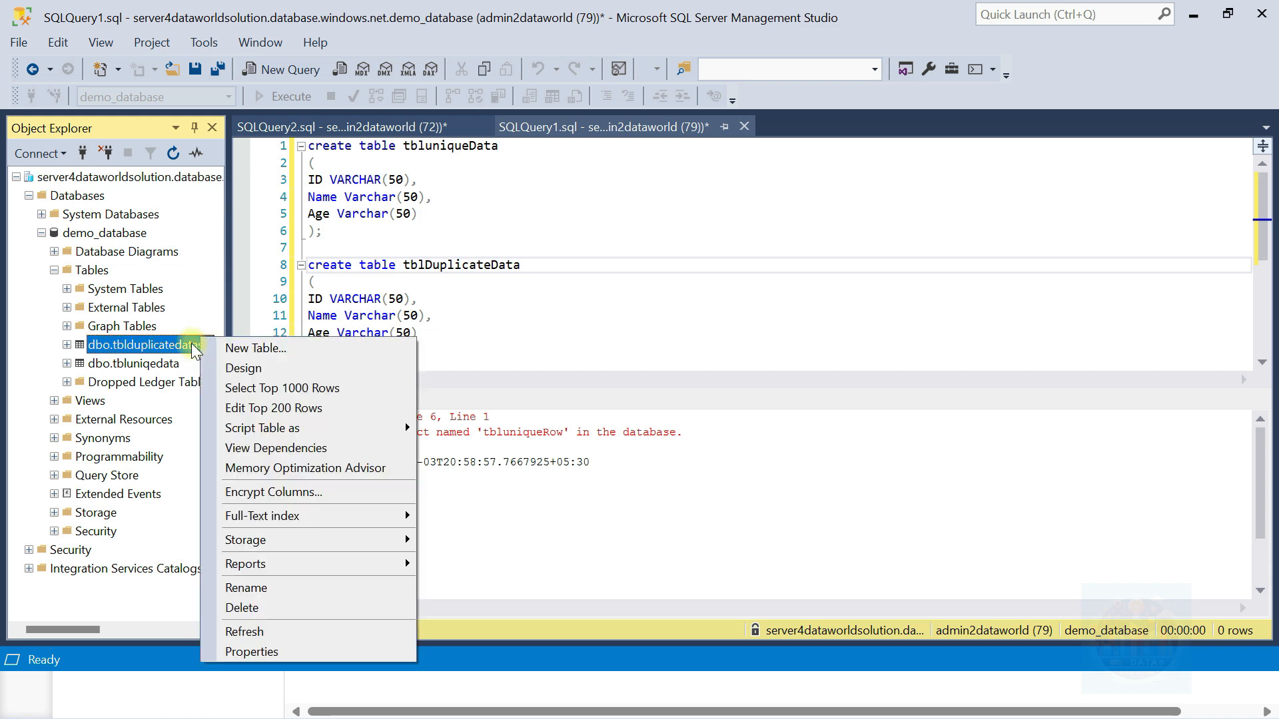
pyautogui.click(252, 389)
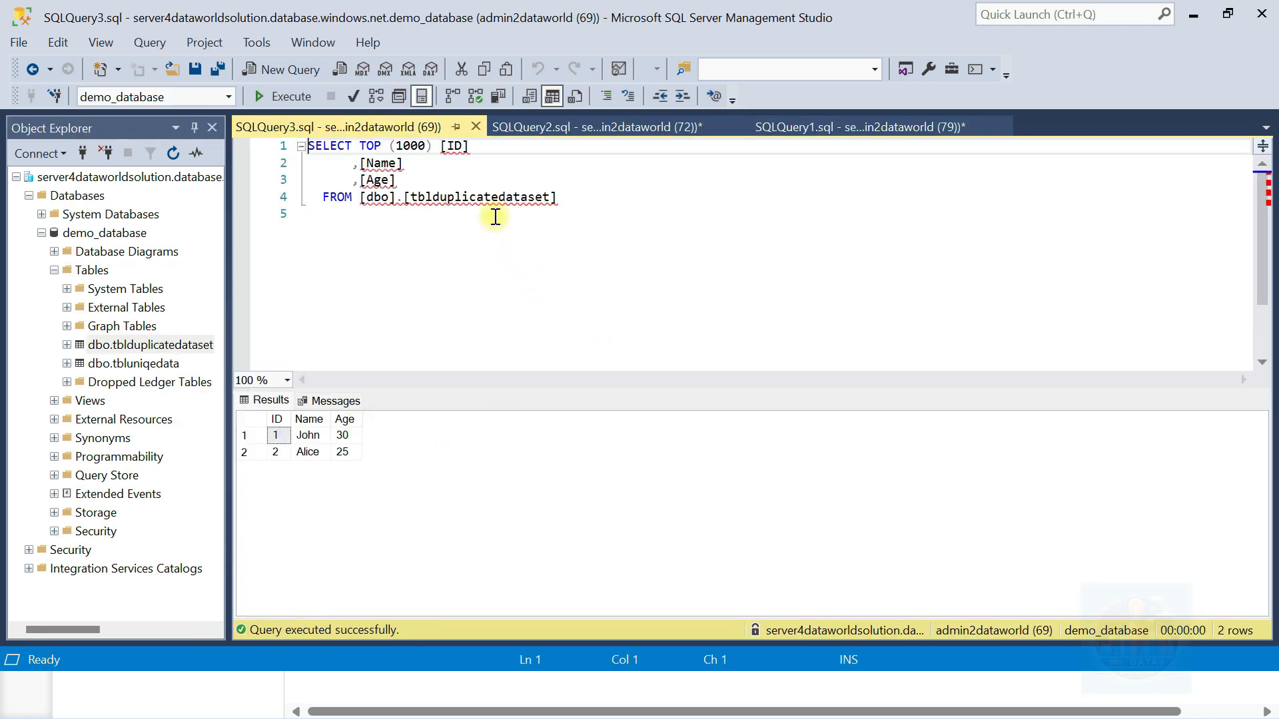
pyautogui.click(131, 366)
pyautogui.rightClick(131, 365)
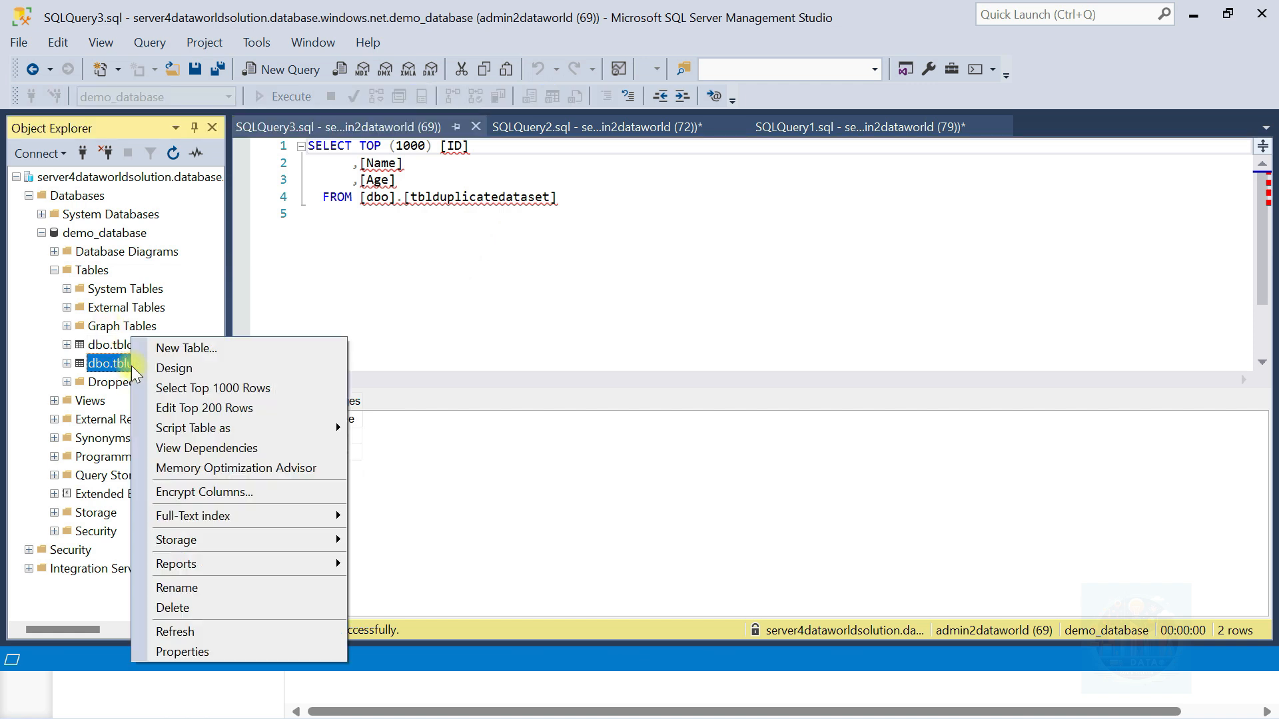
pyautogui.click(189, 387)
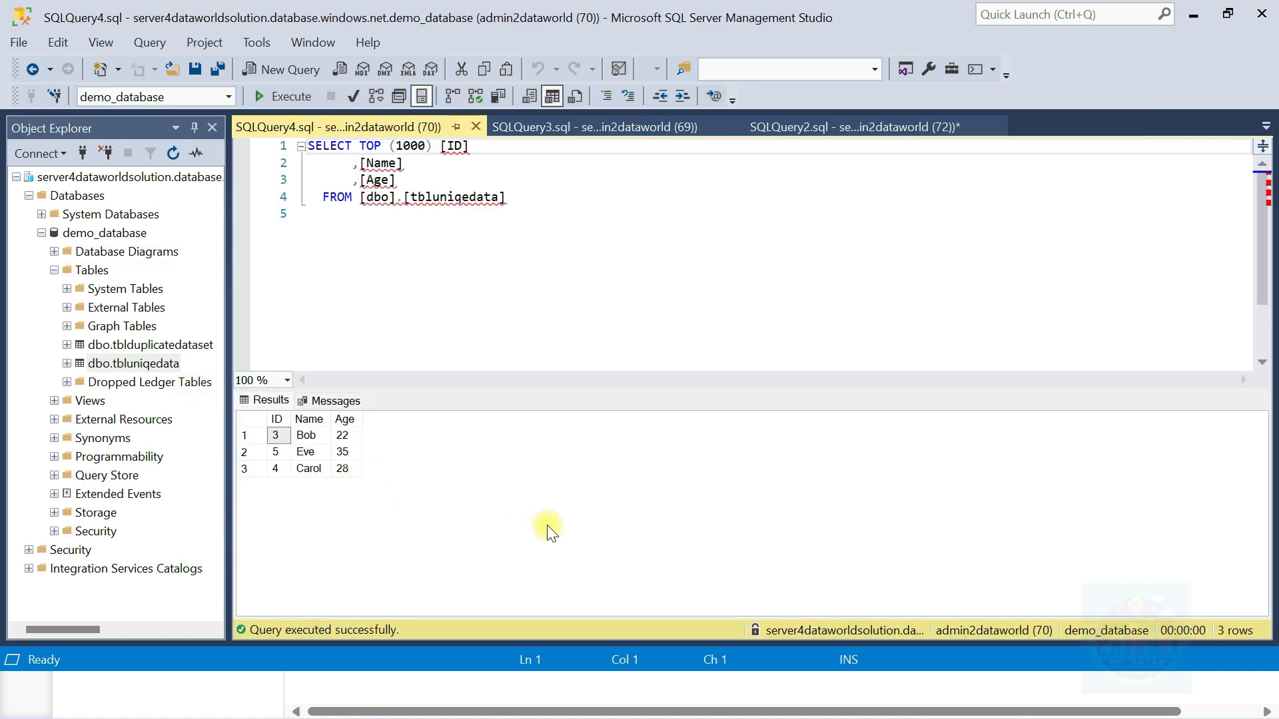
# - Switch to the Azure Data Factory presentation in PowerPoint and show slide 10 with the data flow outline
pyautogui.hotkey('alt', 'Tab')
pyautogui.hotkey('alt', 'Tab')
pyautogui.hotkey('alt', 'Tab')
pyautogui.hotkey('alt', 'Tab')
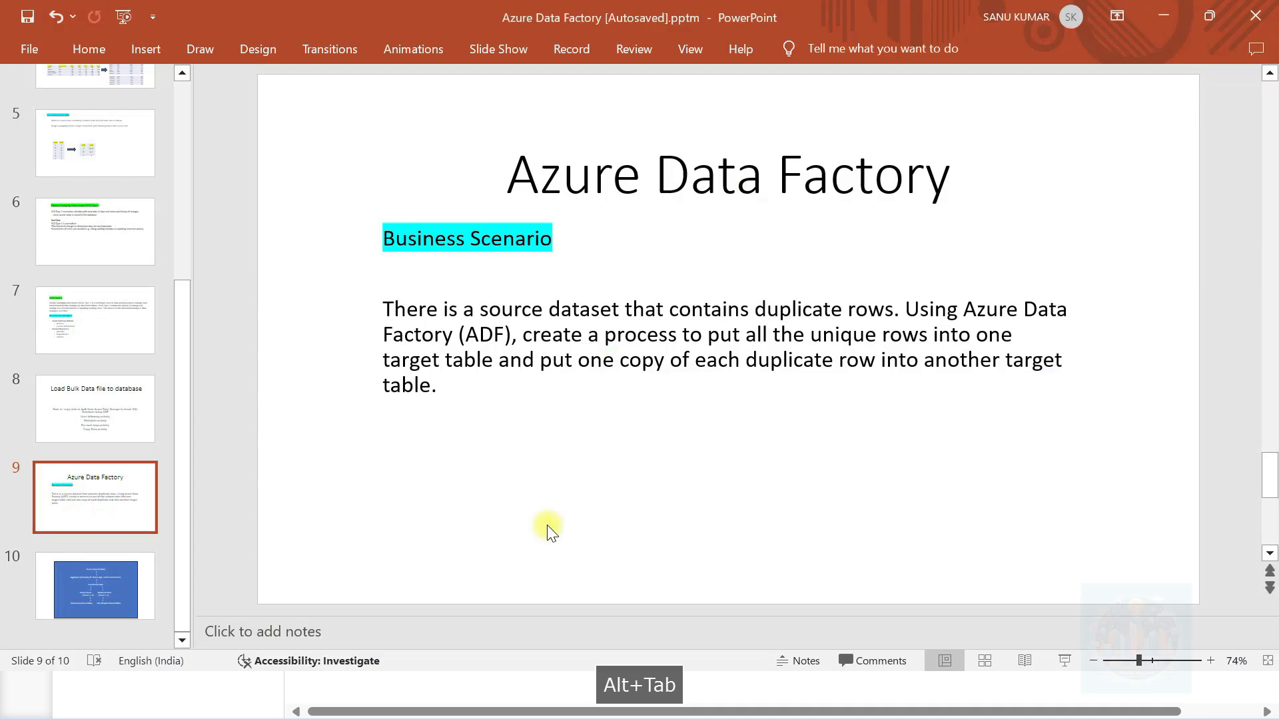
pyautogui.click(93, 574)
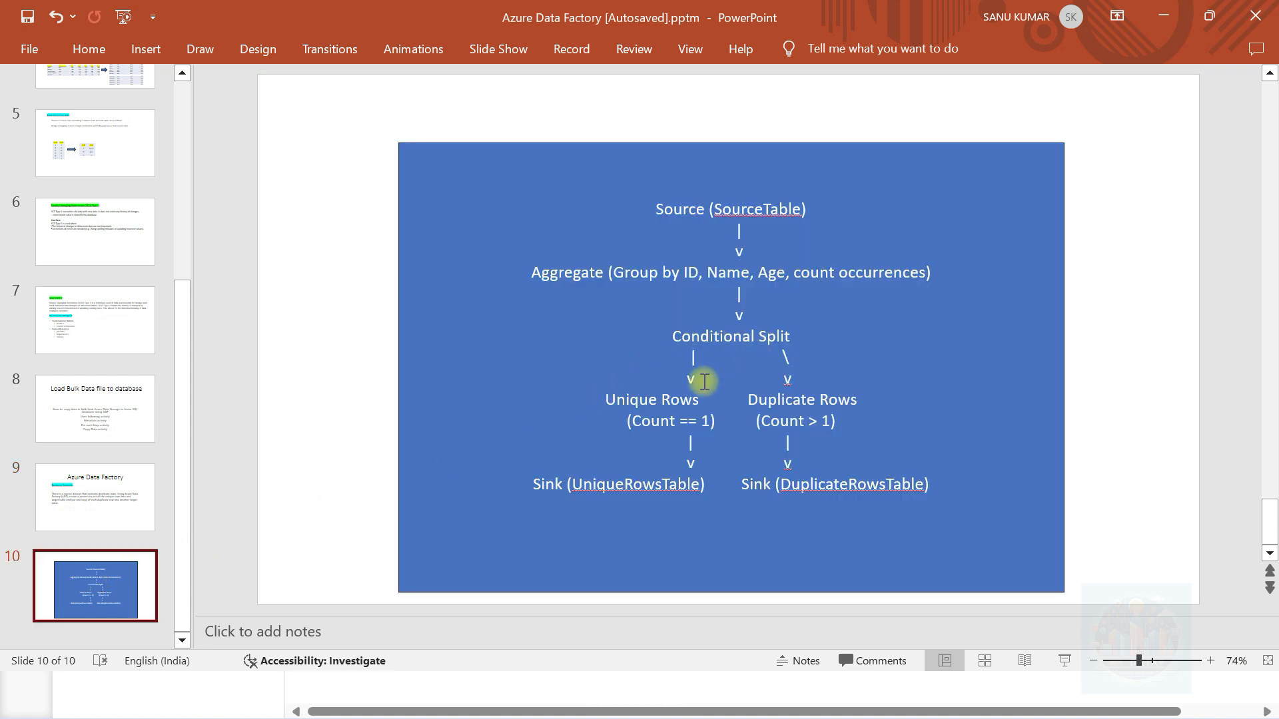